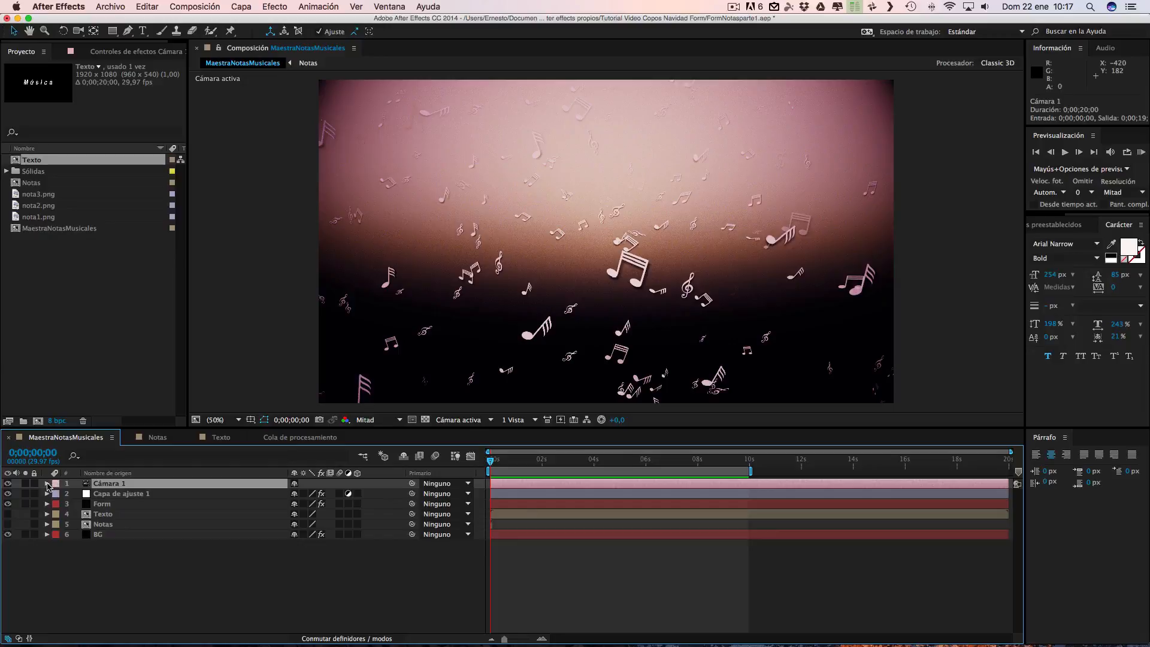
Step: Enable keyframing for the point of interest and position of Cámara 1 at 0 s
left_click(47, 485)
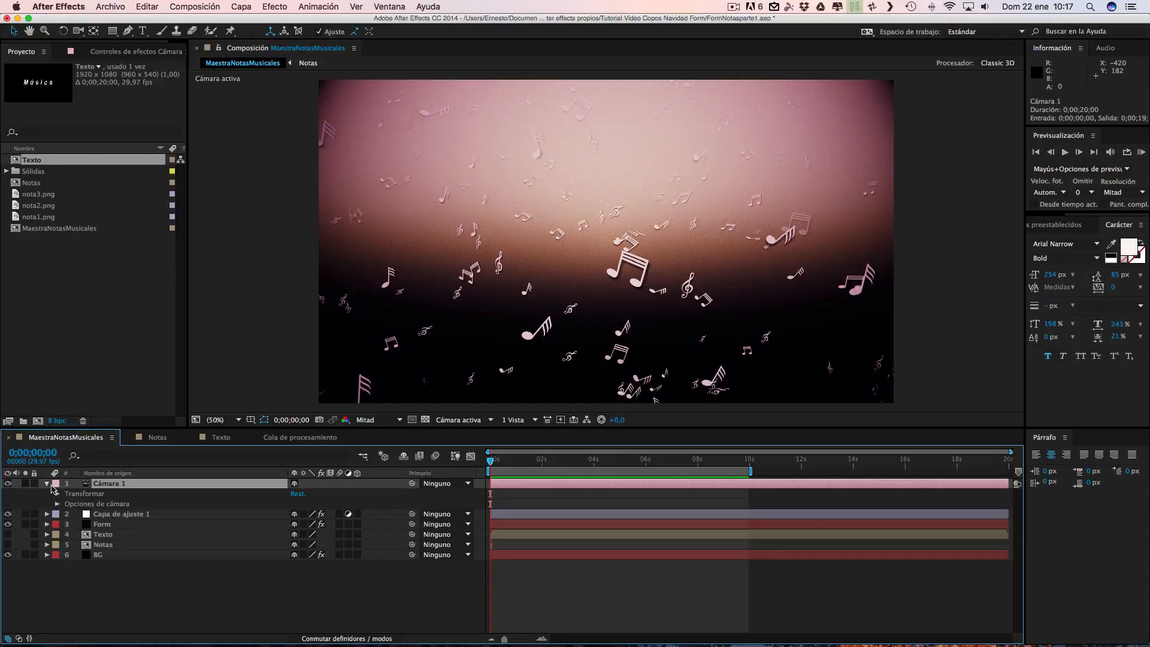
left_click(57, 495)
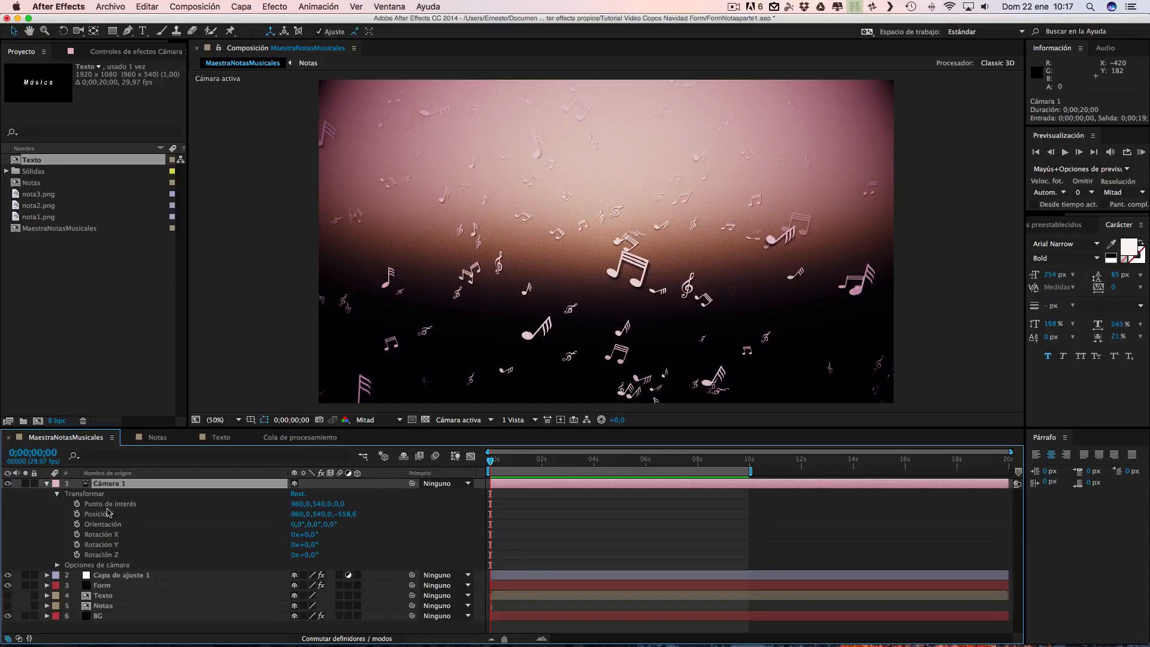
left_click(77, 504)
left_click(77, 514)
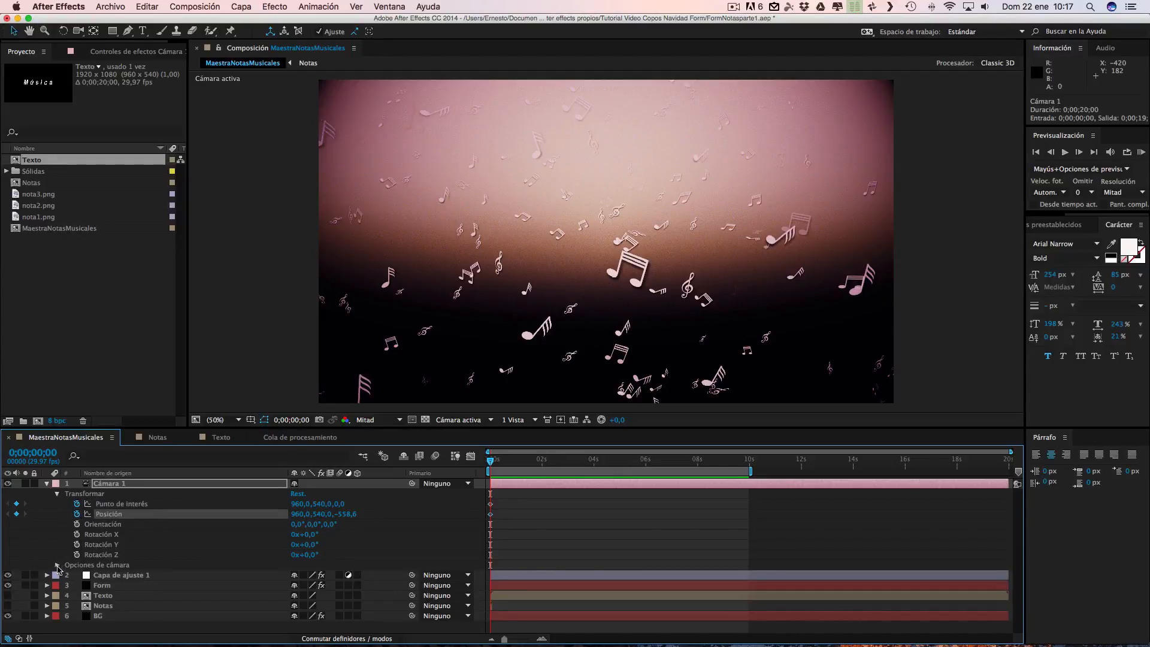
Step: Turn on depth of field for Cámara 1 and set focus distance to 1023,7 and aperture to 65,7 pixels
left_click(57, 565)
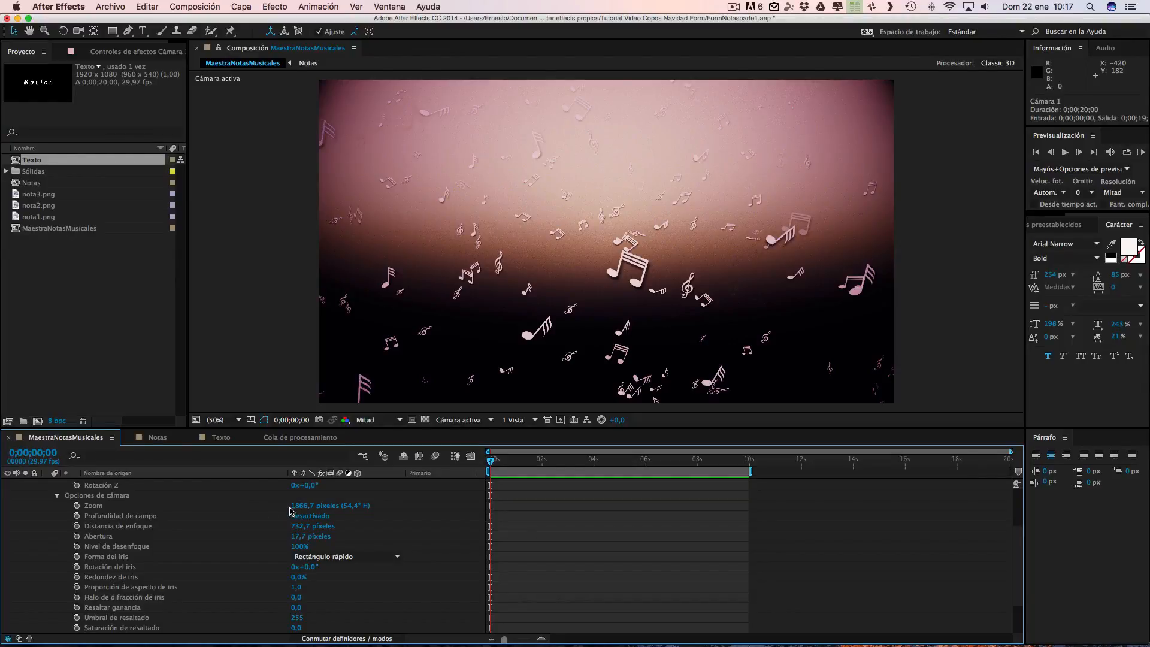
left_click_drag(296, 526, 399, 525)
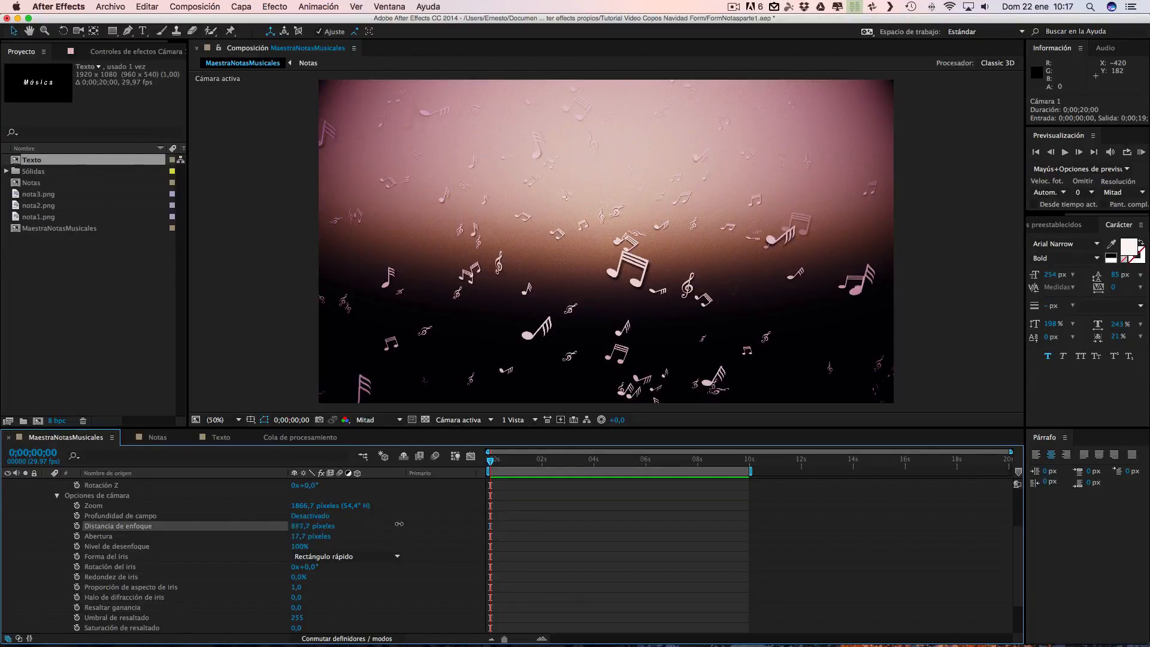
left_click_drag(297, 527, 335, 524)
left_click(310, 516)
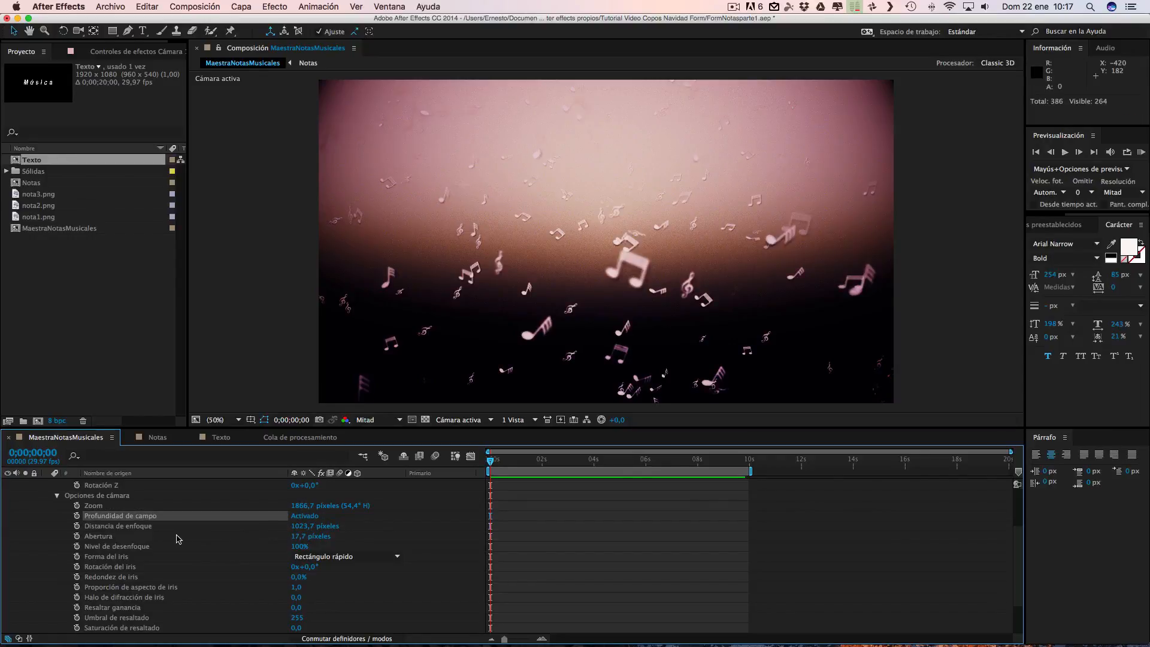
left_click_drag(296, 536, 294, 539)
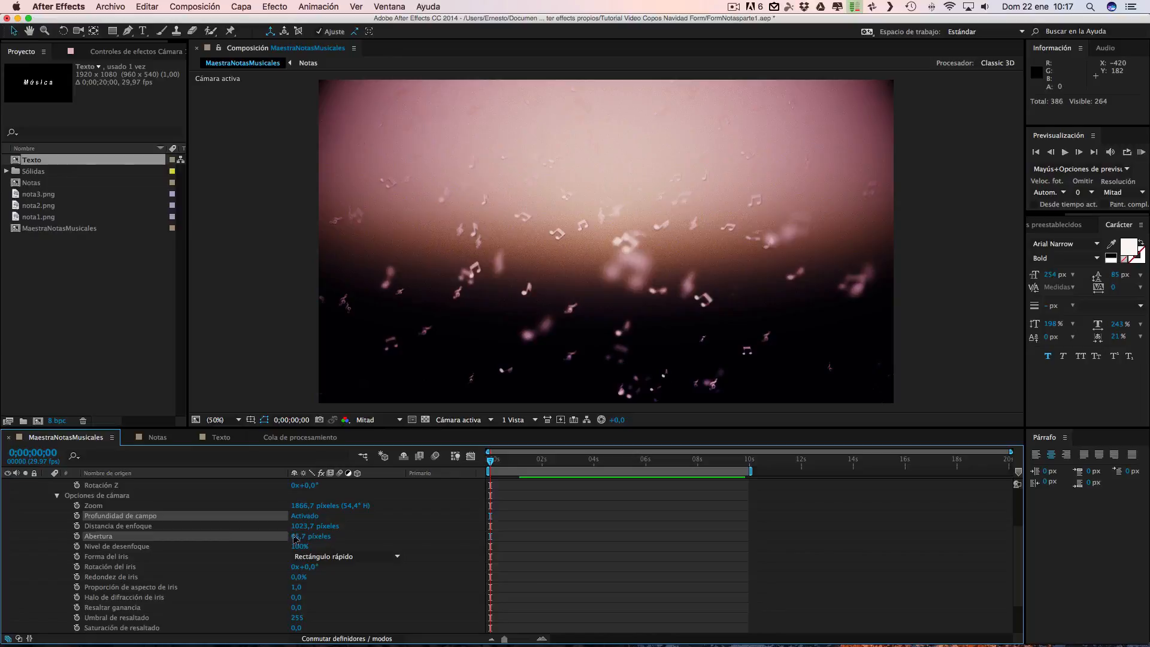
Step: Enable keyframing for the focus distance and aperture of Cámara 1 at 0 s, and collapse the layer's properties
left_click(77, 526)
left_click(77, 536)
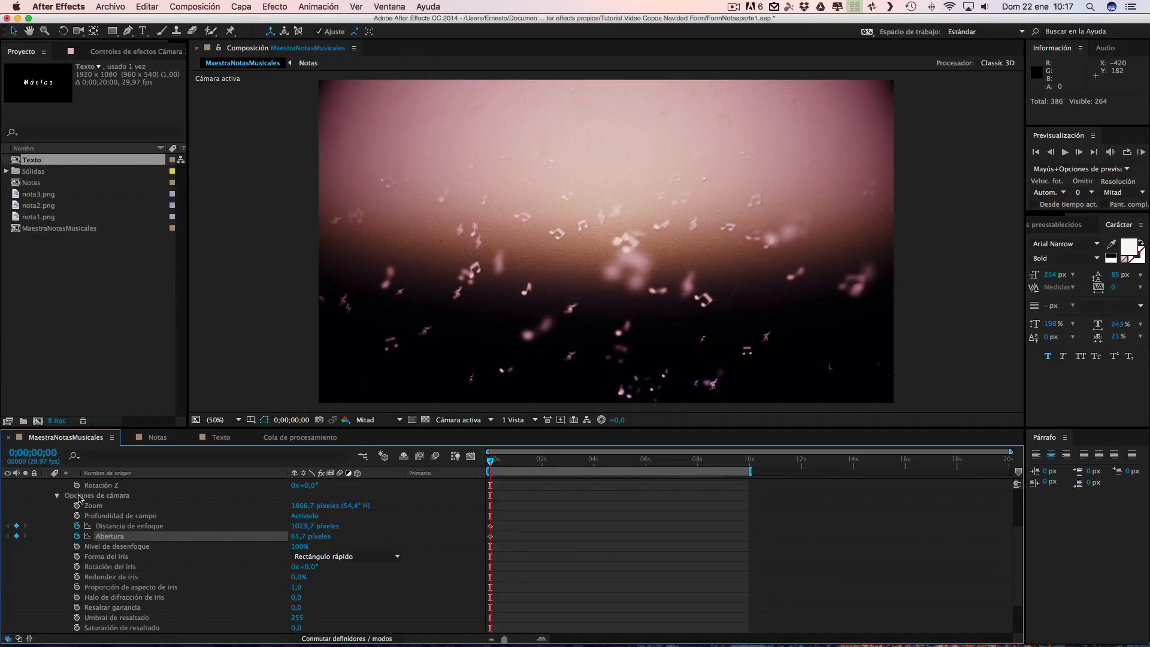
scroll(79, 498, "up", 3)
left_click(47, 484)
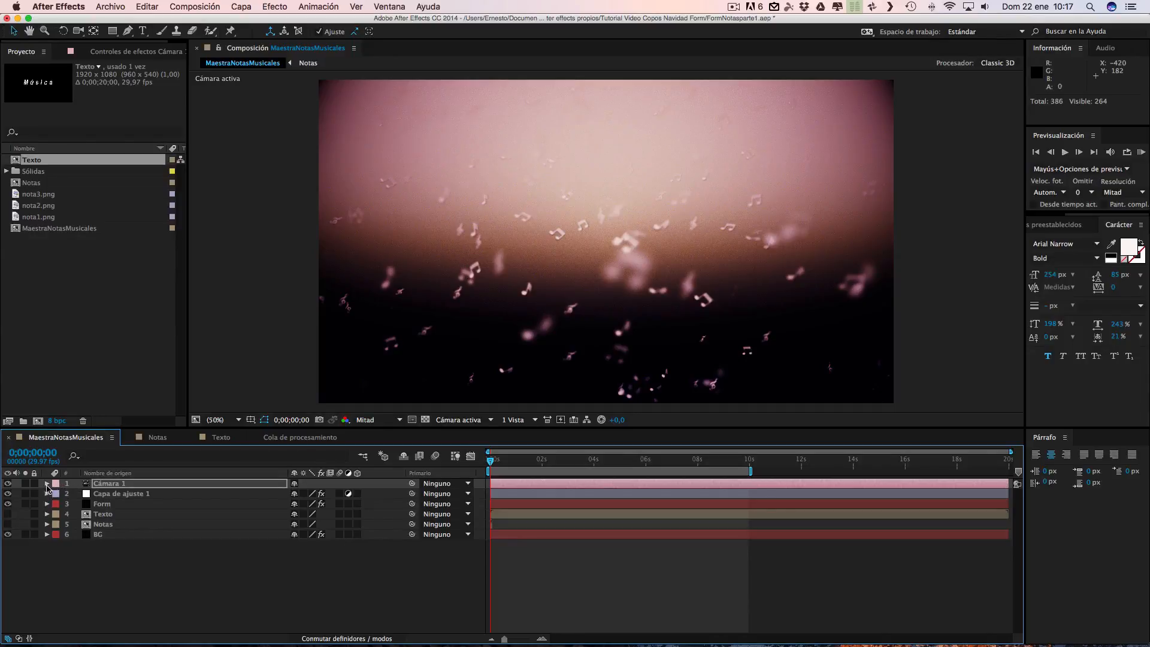
Step: Duplicate the Cámara 1 layer and rename the duplicate "Cámamra 1 copia"
left_click(109, 487)
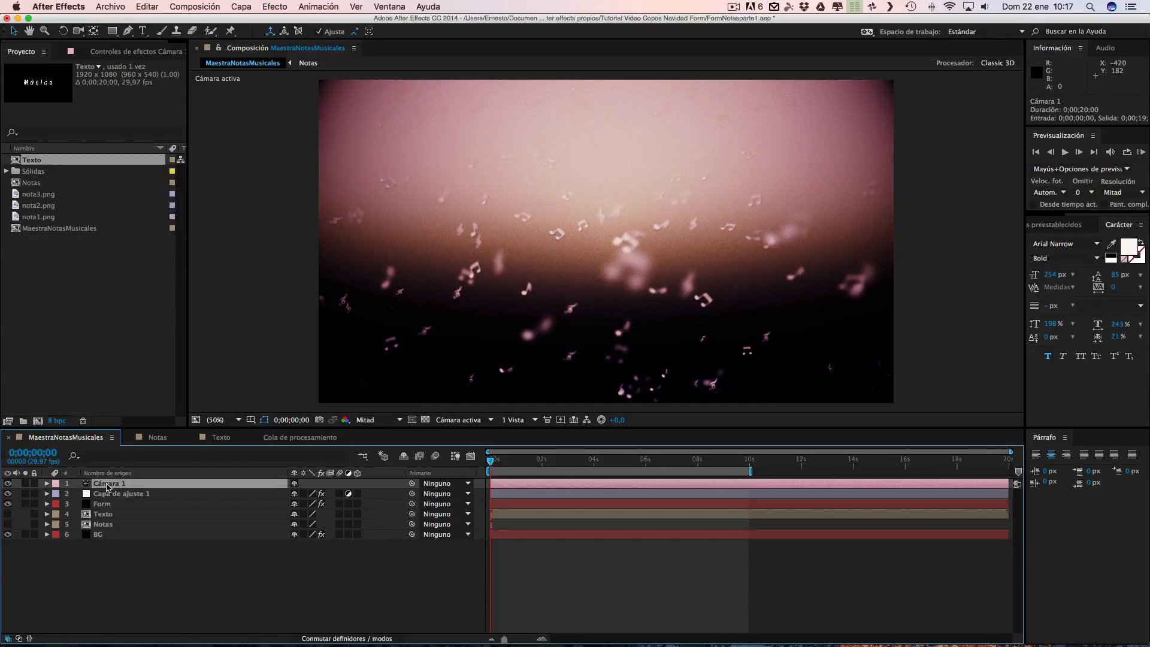
key("super+d")
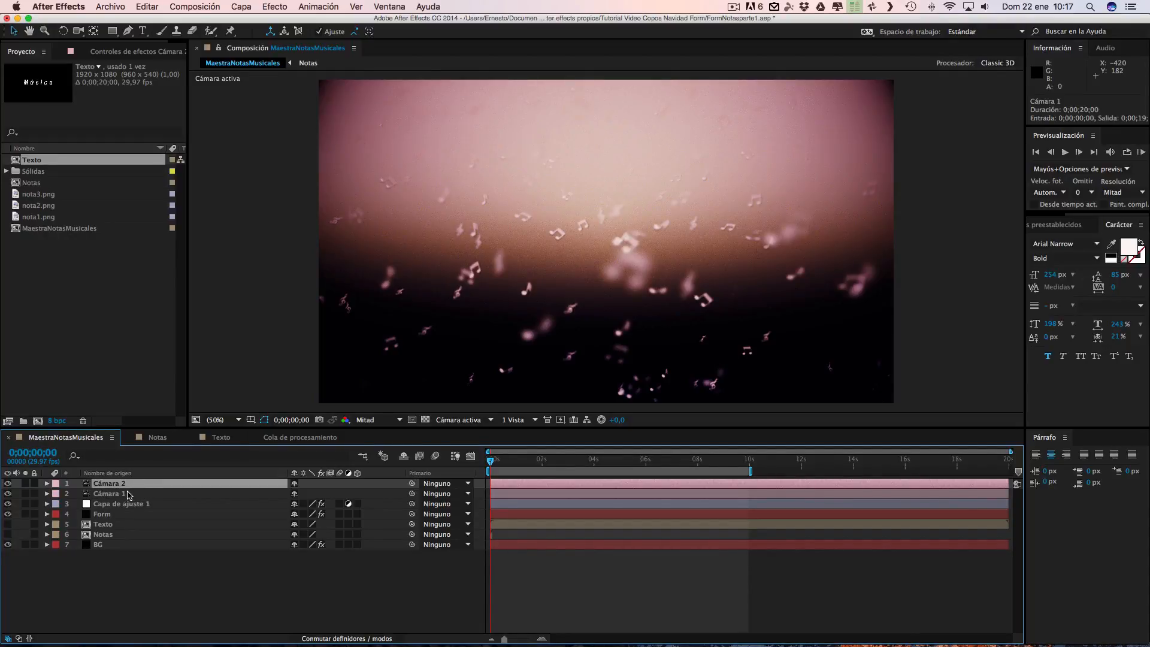
left_click(111, 486)
key("Return")
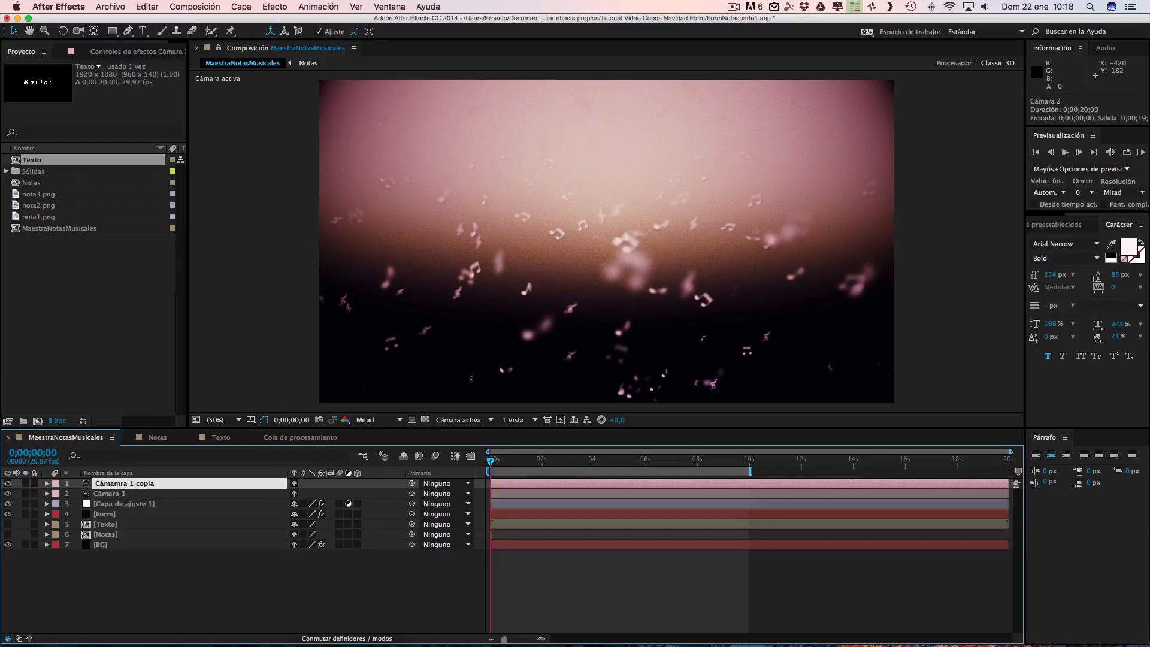
key("Return")
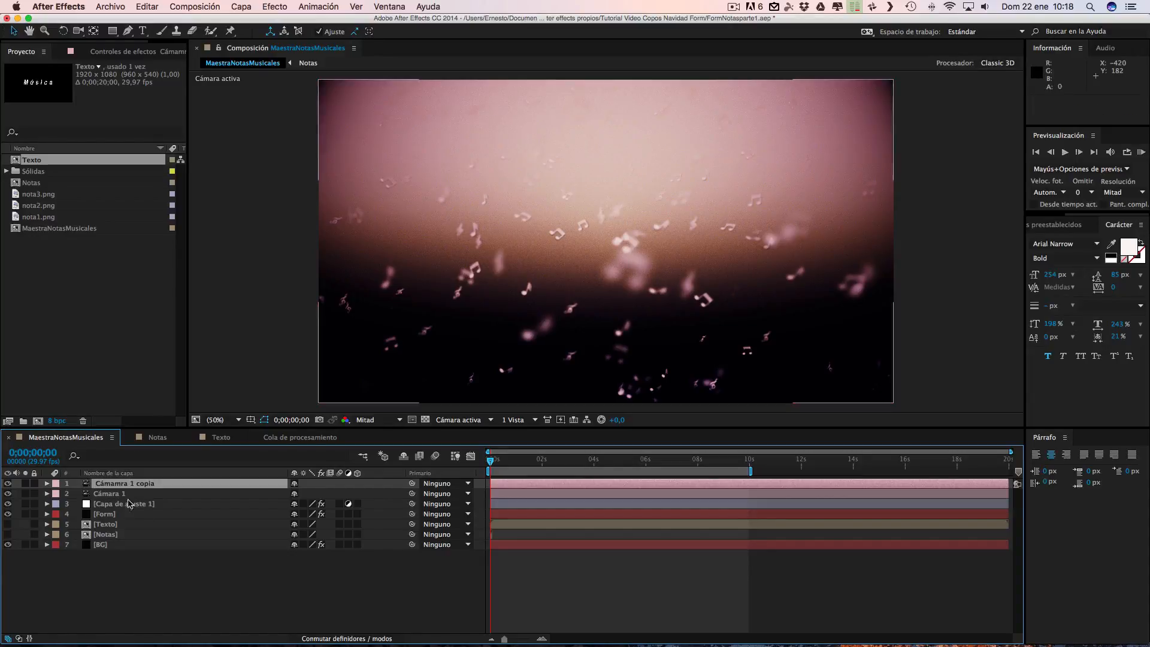
left_click(98, 485)
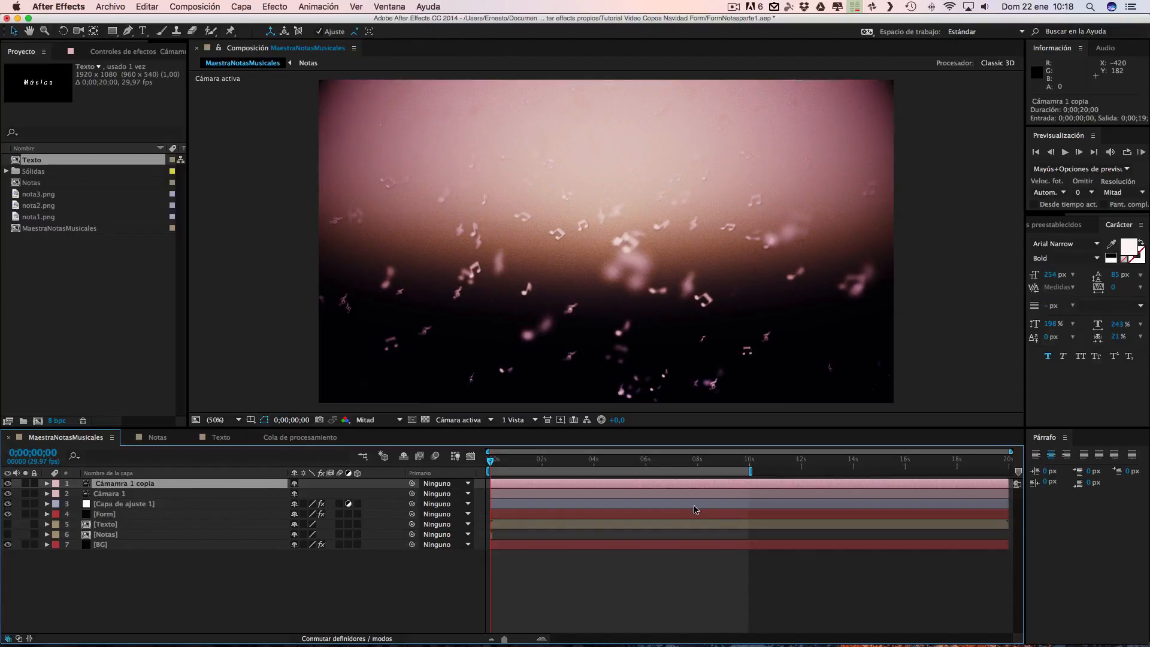
Step: Shift the camera copy in time to start at about 0;00;18;20 and hide the layer
left_click_drag(505, 486, 985, 466)
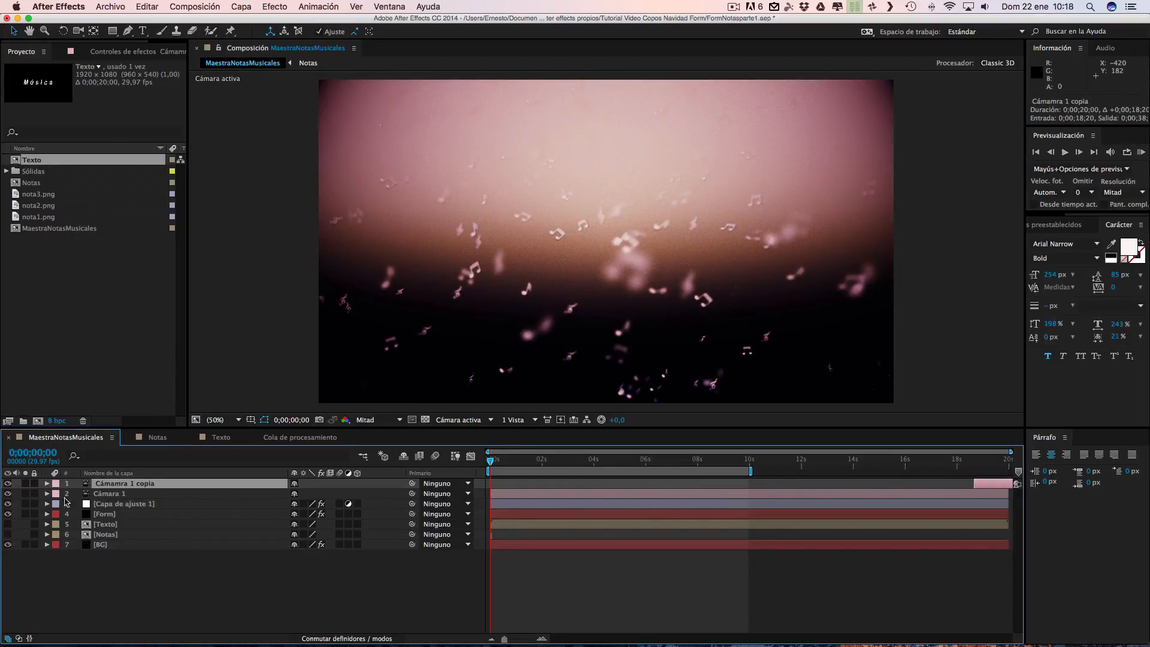
left_click(7, 484)
left_click(241, 6)
mouse_move(260, 21)
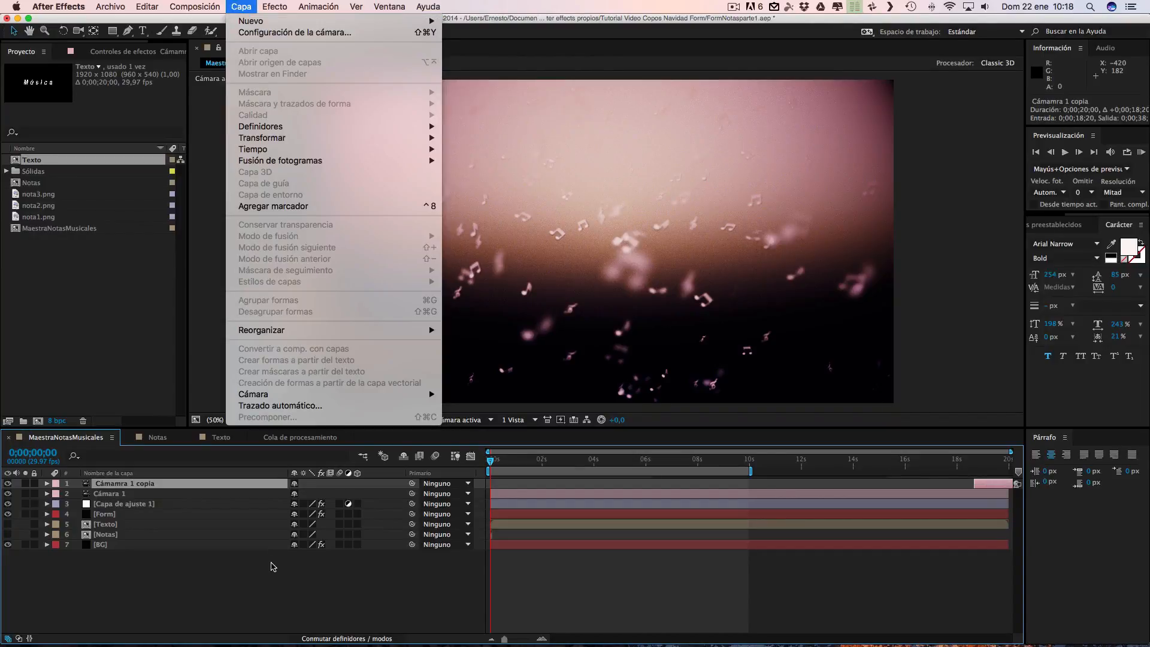
left_click(272, 573)
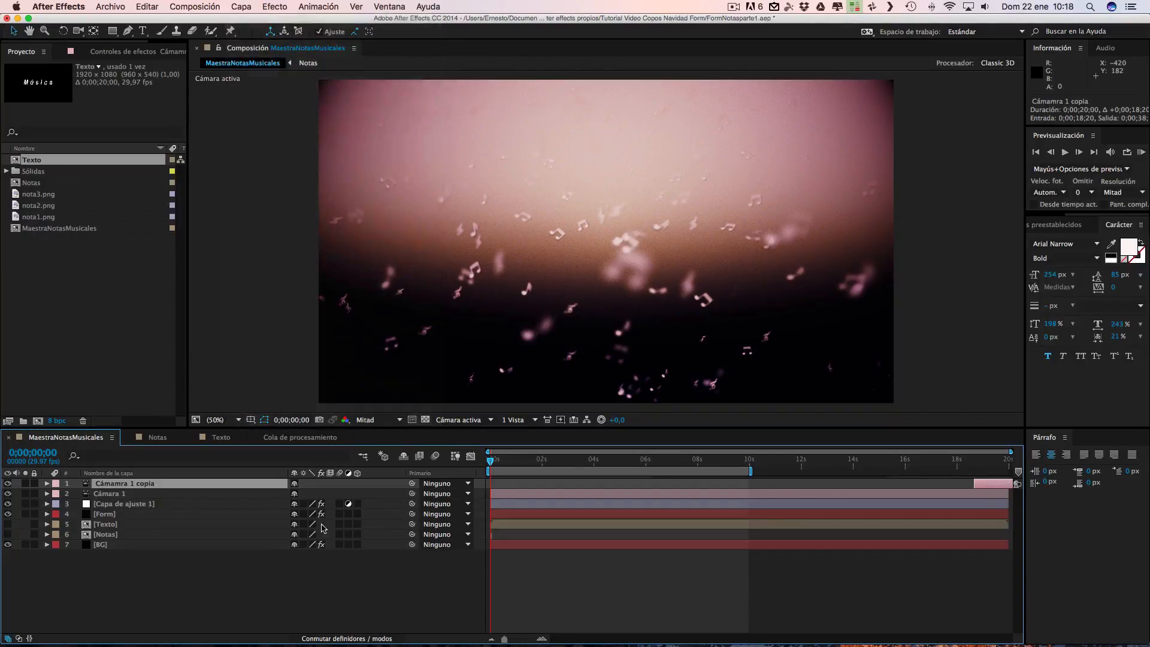
left_click(7, 483)
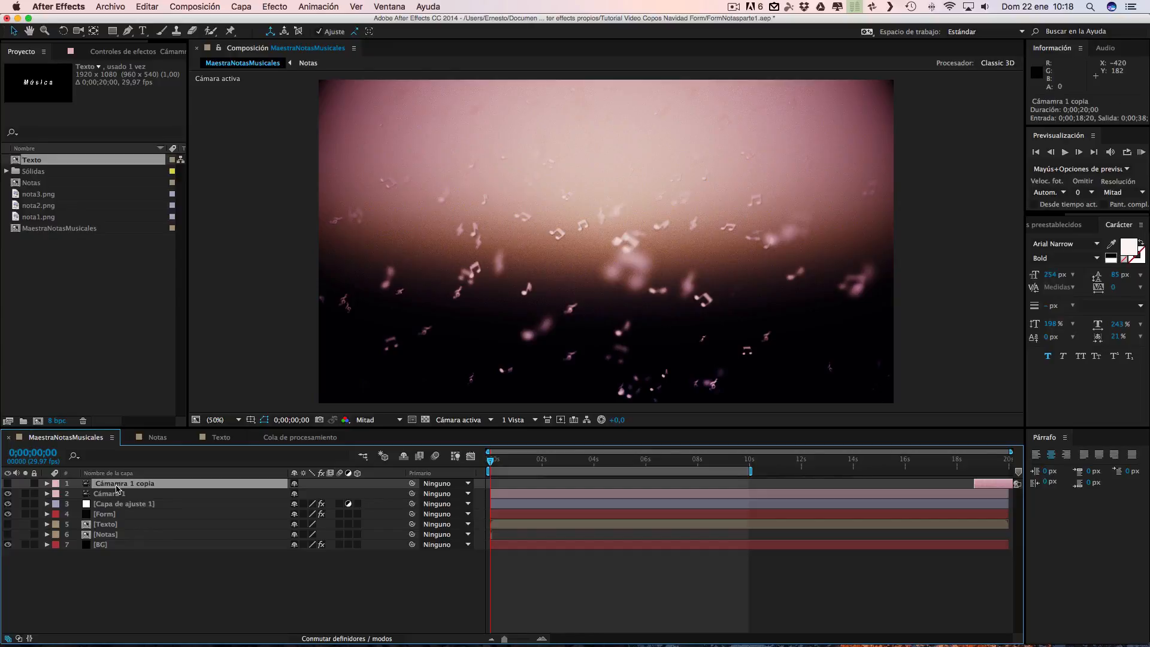
Step: Correct the hidden camera copy's name to "Cámara 1 Copia" and deselect the layer
key("Return")
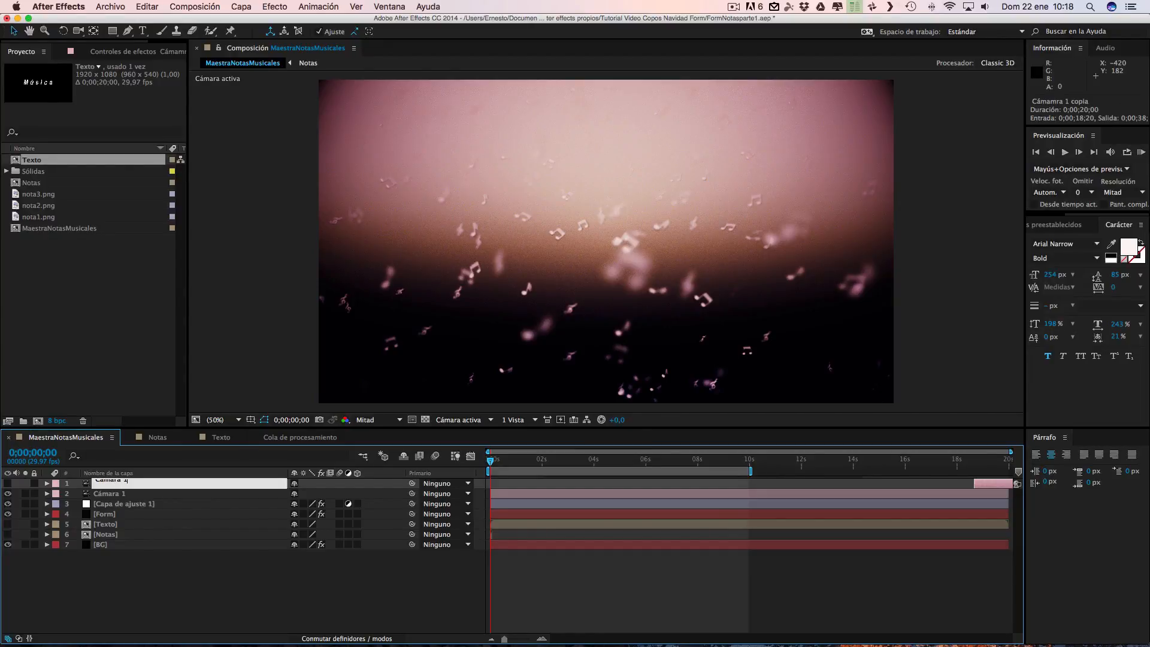
type("Cámara 1 Copia")
key("Return")
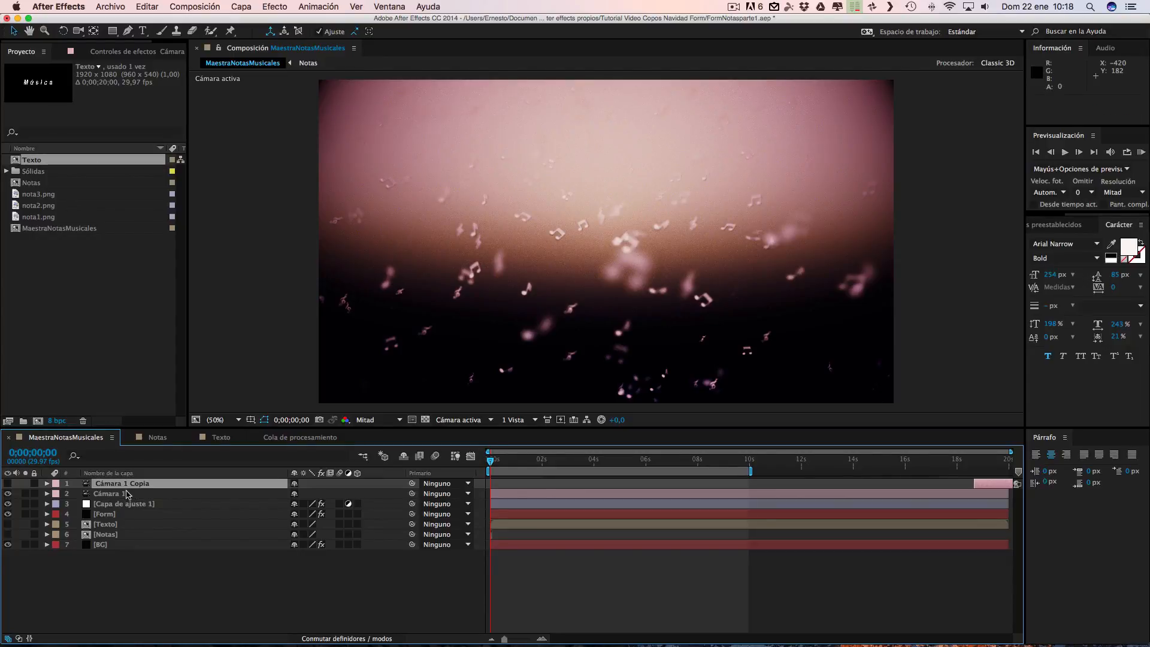
left_click(133, 566)
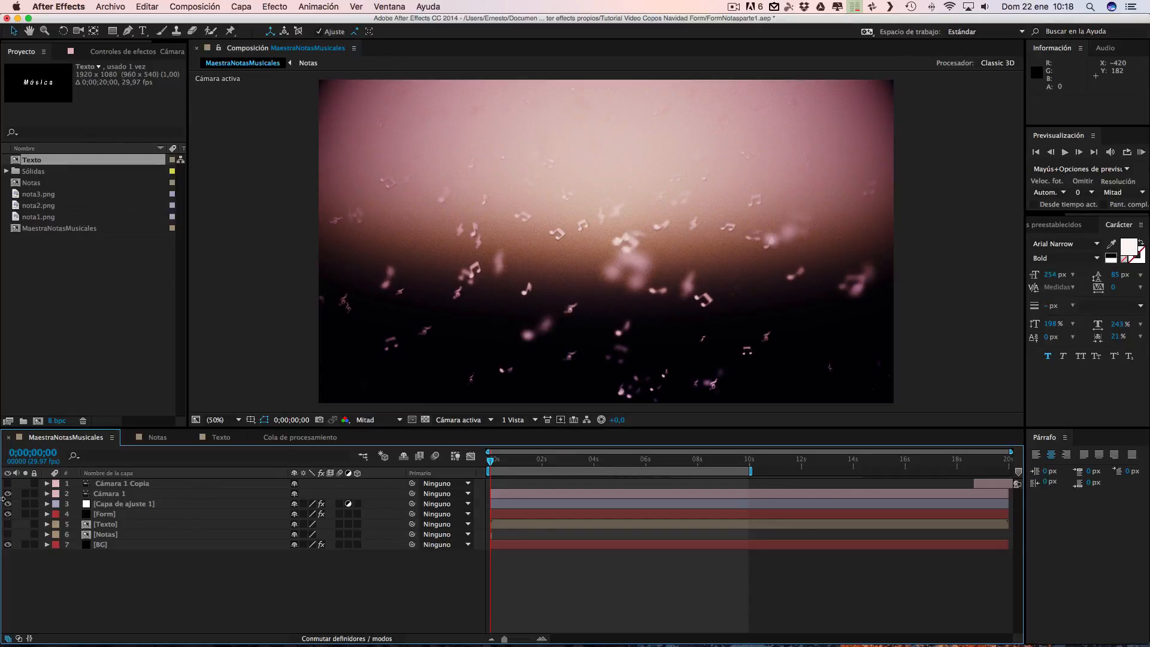
Step: Reveal the keyframed properties of Cámara 1 and dolly the camera forward to a Z position of about -168,7
left_click(116, 496)
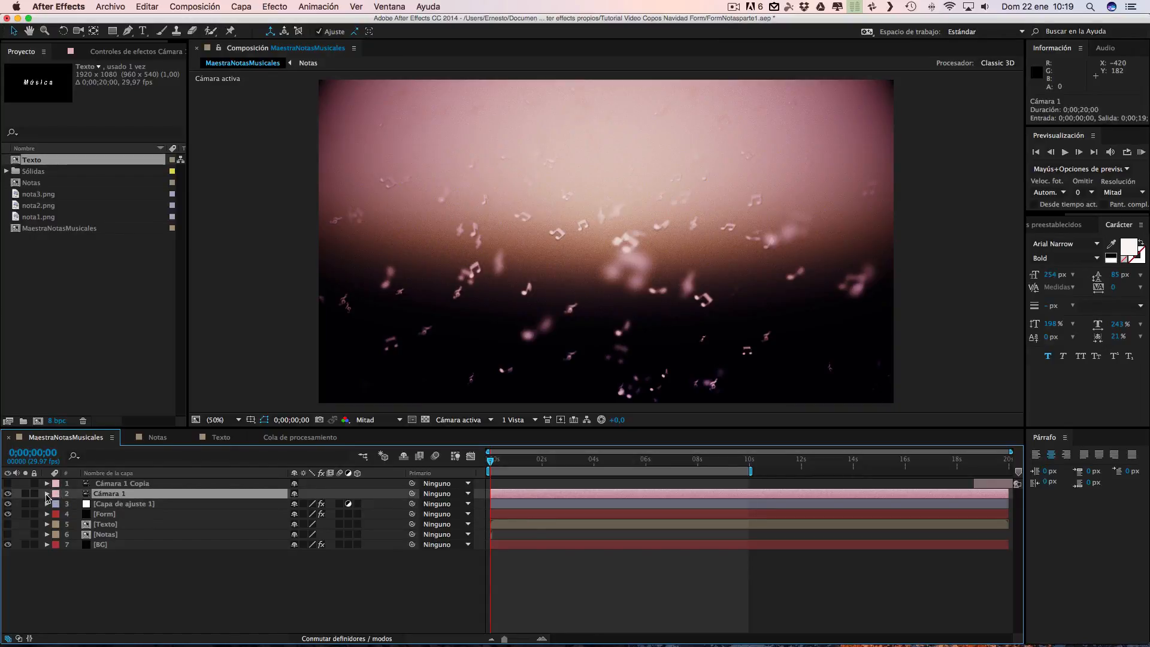
key("u")
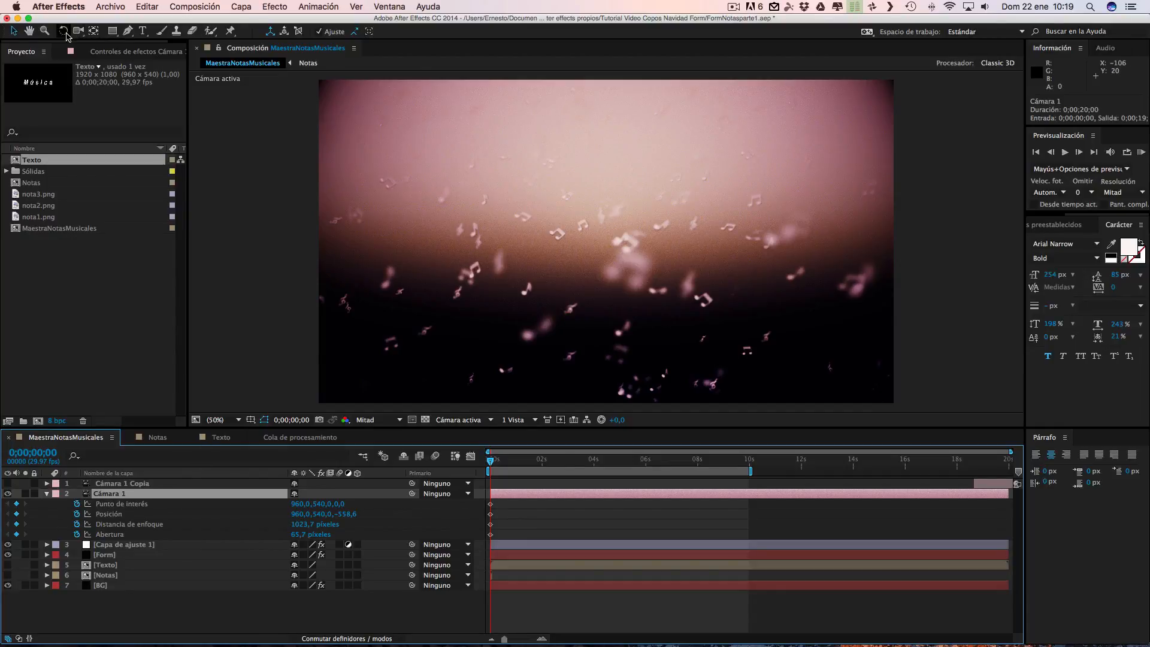
left_click_drag(82, 35, 138, 70)
left_click_drag(599, 180, 618, 158)
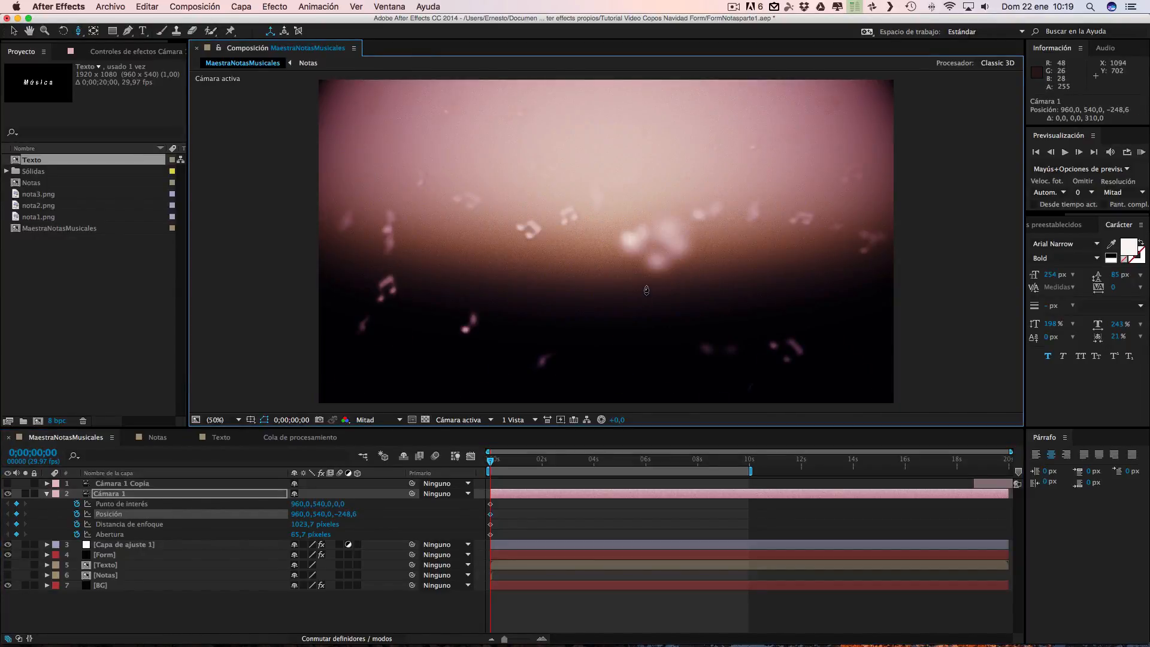
left_click_drag(646, 327, 646, 200)
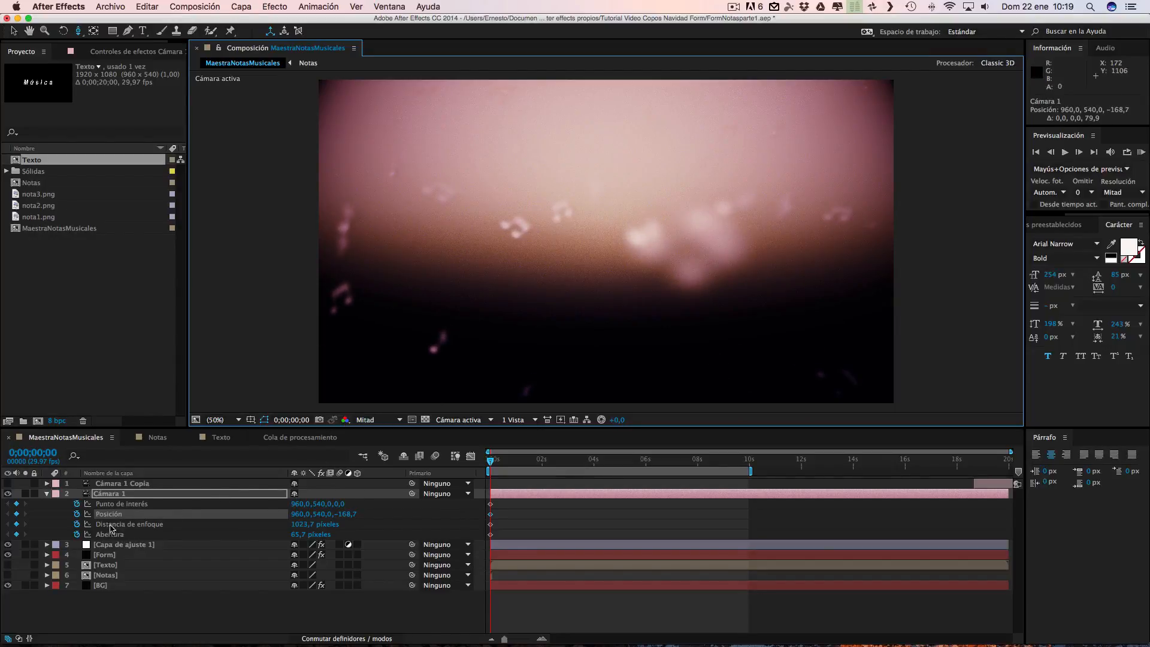
Step: Set the focus distance of Cámara 1 to about 443,7 pixels and its aperture to about 82,7 pixels
left_click_drag(304, 525, 211, 526)
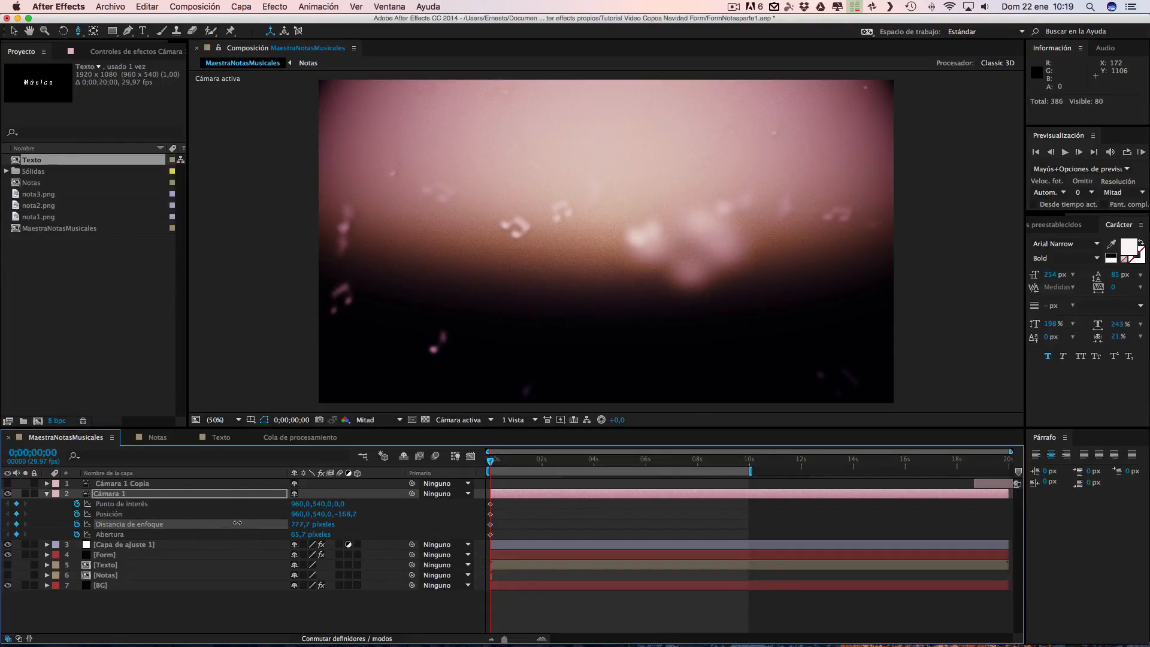
left_click_drag(126, 519, 69, 515)
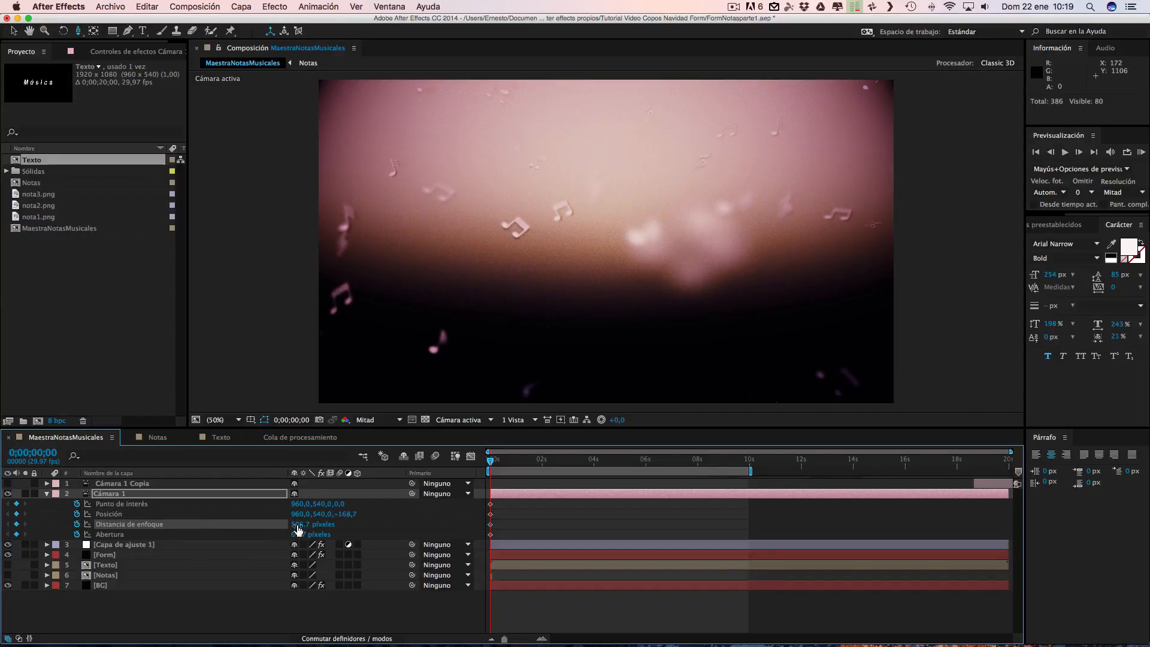
left_click_drag(251, 522, 251, 522)
left_click_drag(291, 534, 307, 534)
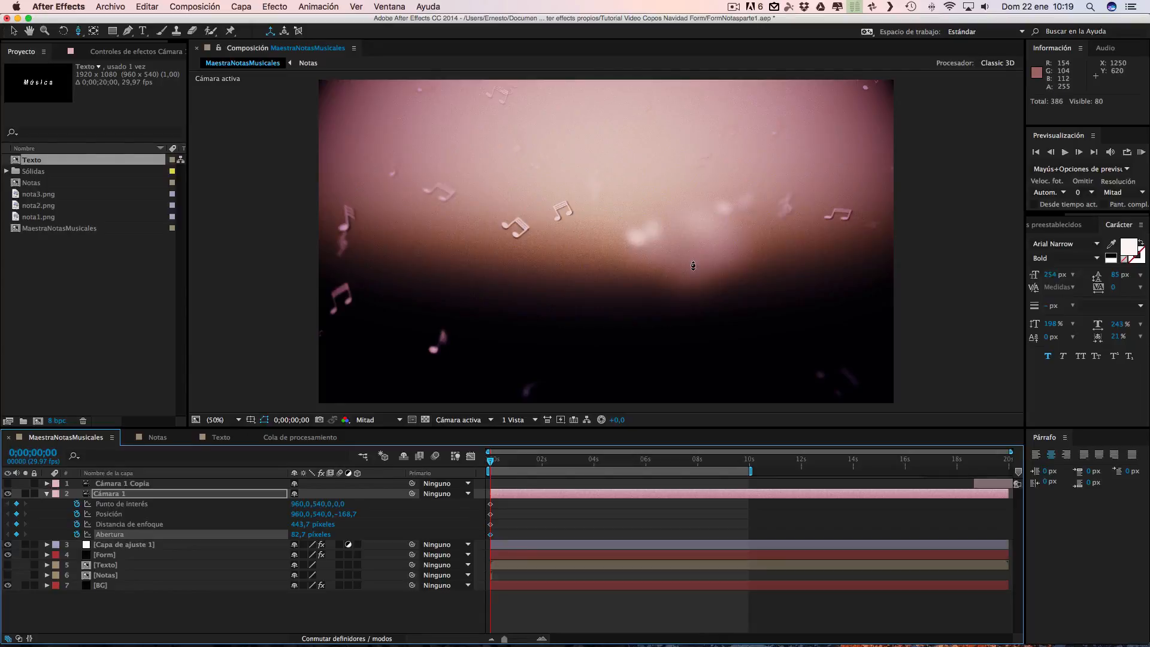
Step: Fit the composition view and dolly Cámara 1 forward at 0 s to a Z position of about -96,7
key("comma")
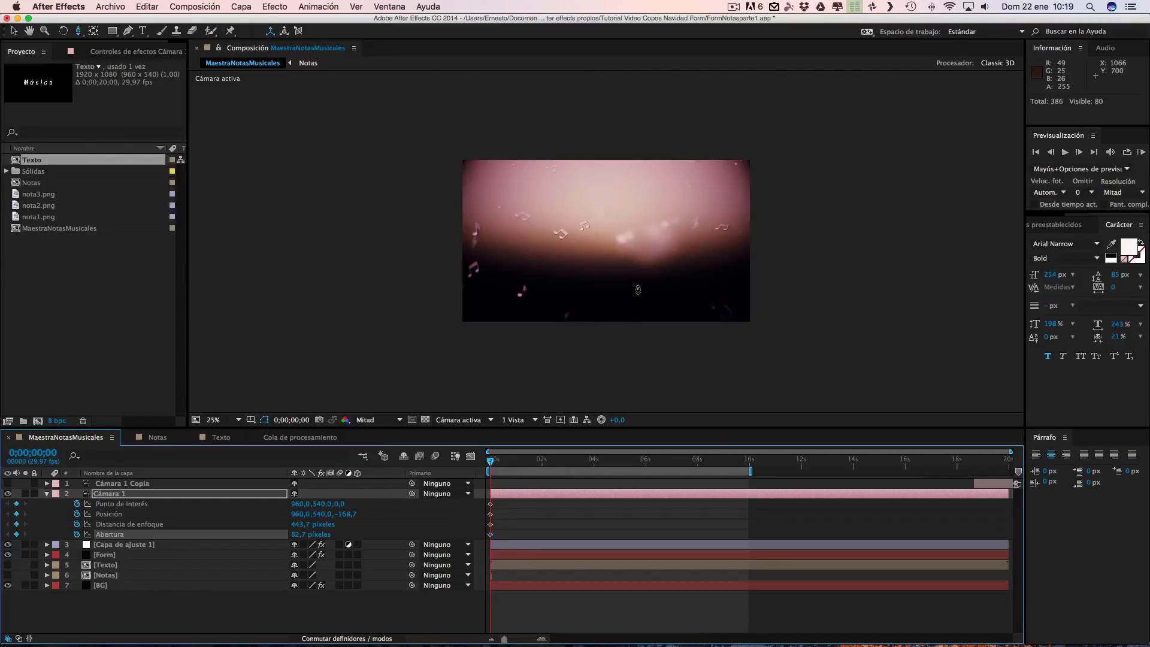
left_click(213, 420)
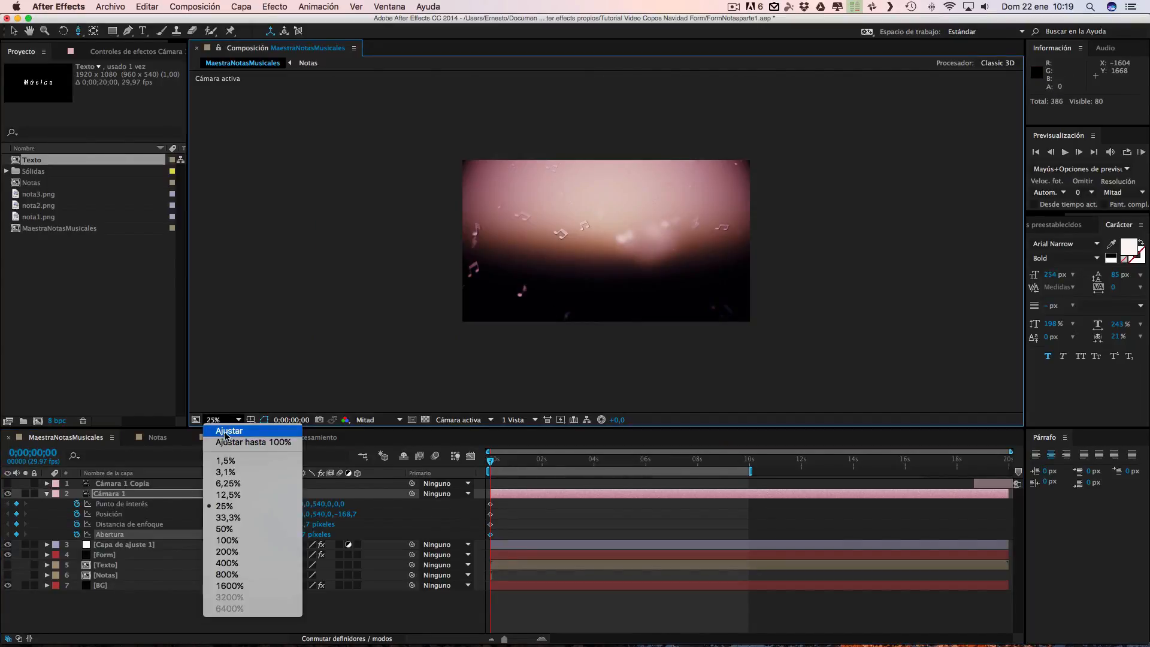
left_click(226, 434)
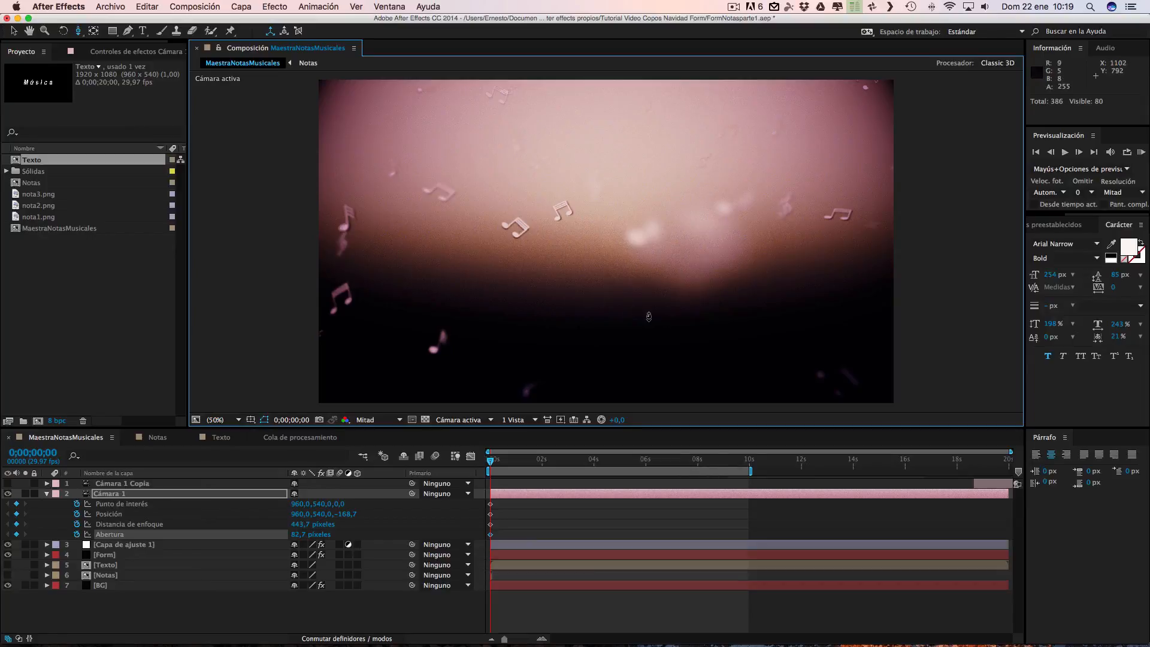
left_click_drag(649, 316, 653, 205)
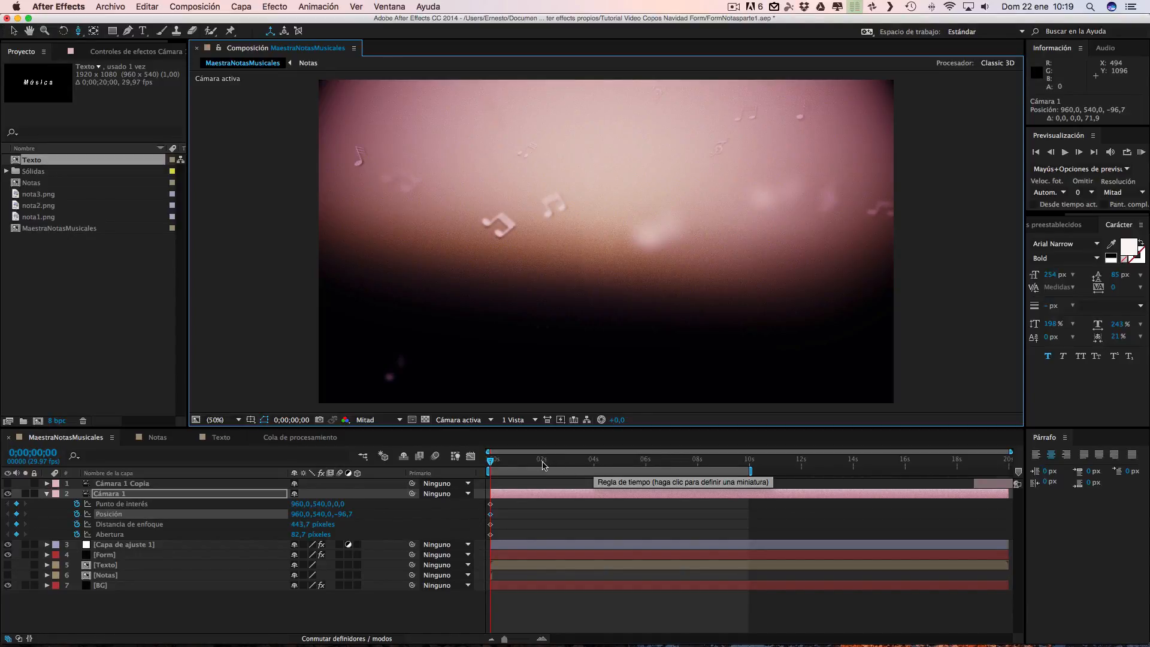
Step: At 0;00;04;00, pull Cámara 1 back to a Z position of about -311,5 as a second position keyframe
left_click(594, 465)
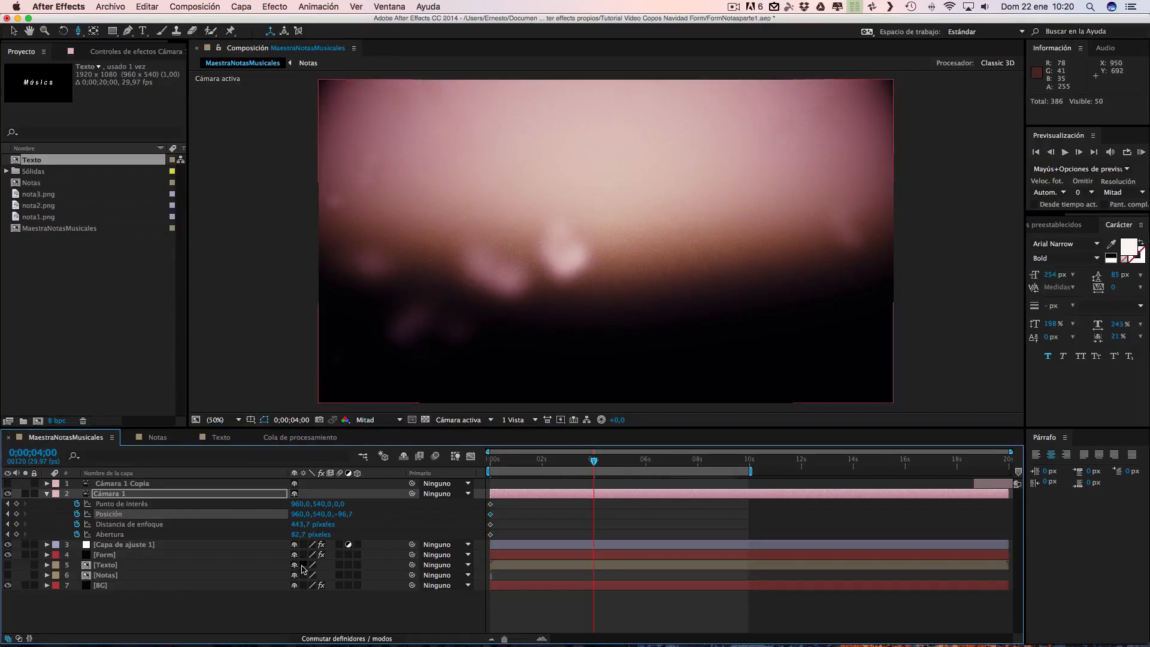
left_click_drag(576, 231, 600, 366)
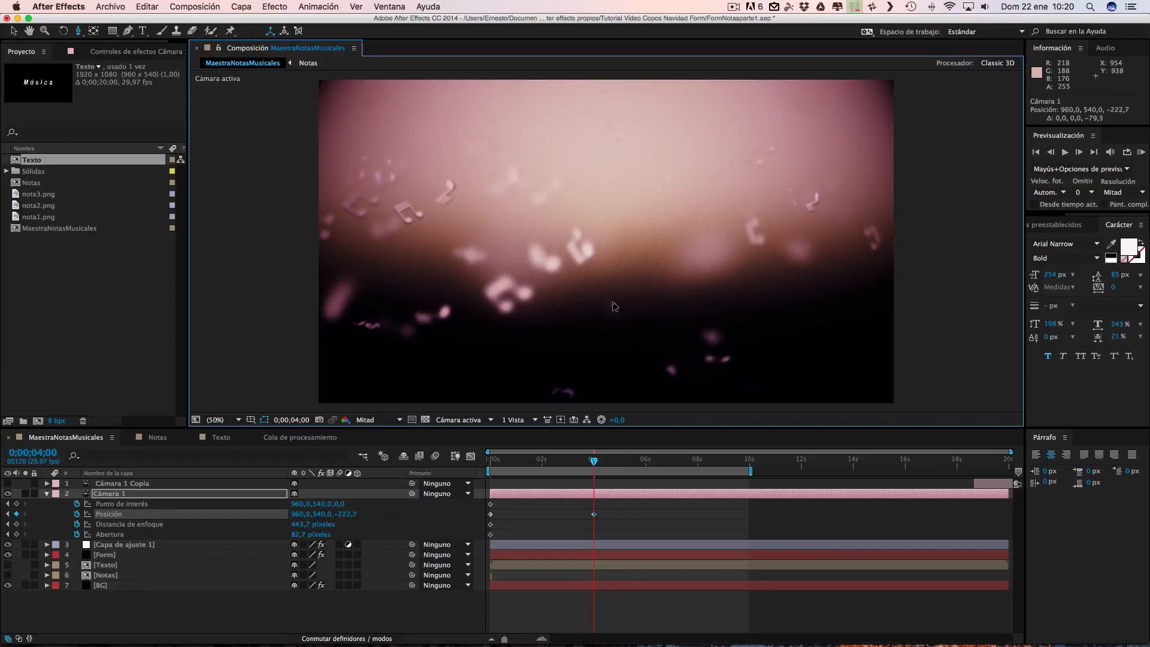
left_click_drag(609, 226, 604, 339)
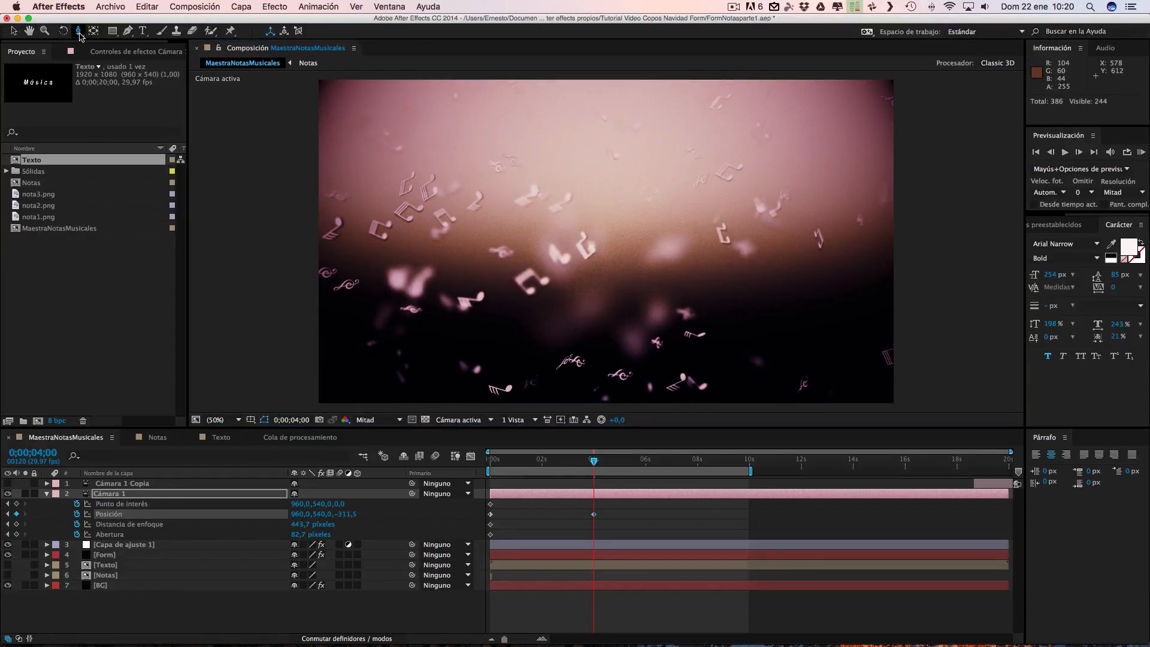
Step: At 0;00;04;00, orbit Cámara 1 to a position of about 650,7, 518,3, -29,8 and set its focus distance to about 508,7 pixels
left_click(79, 33)
left_click(132, 44)
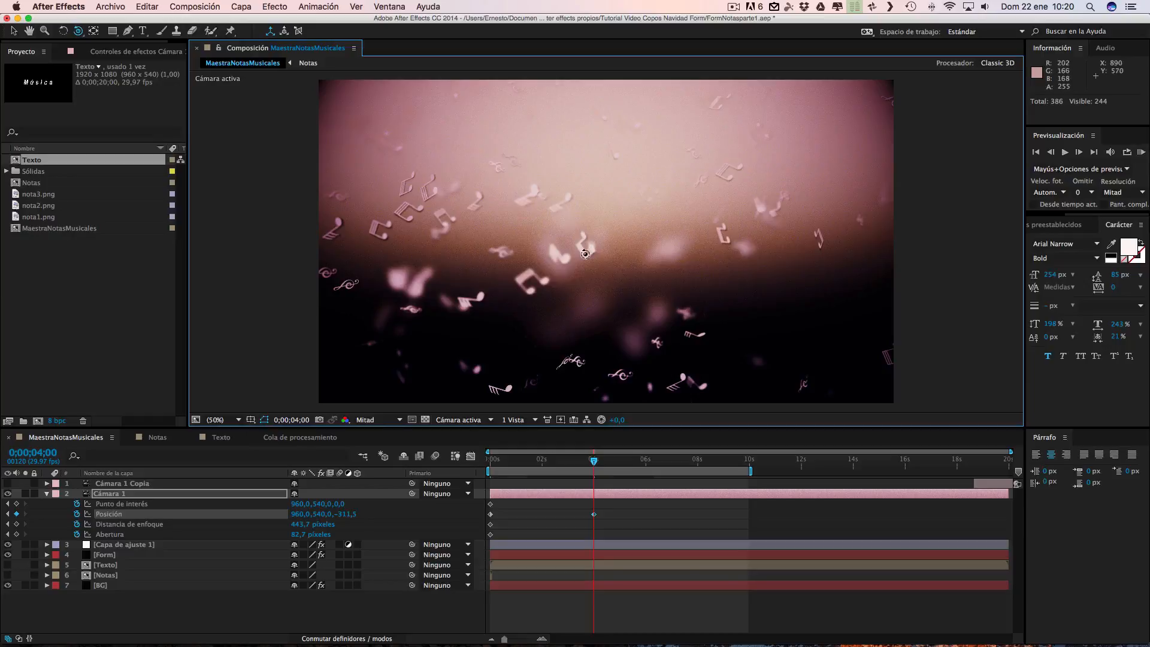
left_click_drag(586, 253, 641, 256)
left_click_drag(645, 256, 682, 260)
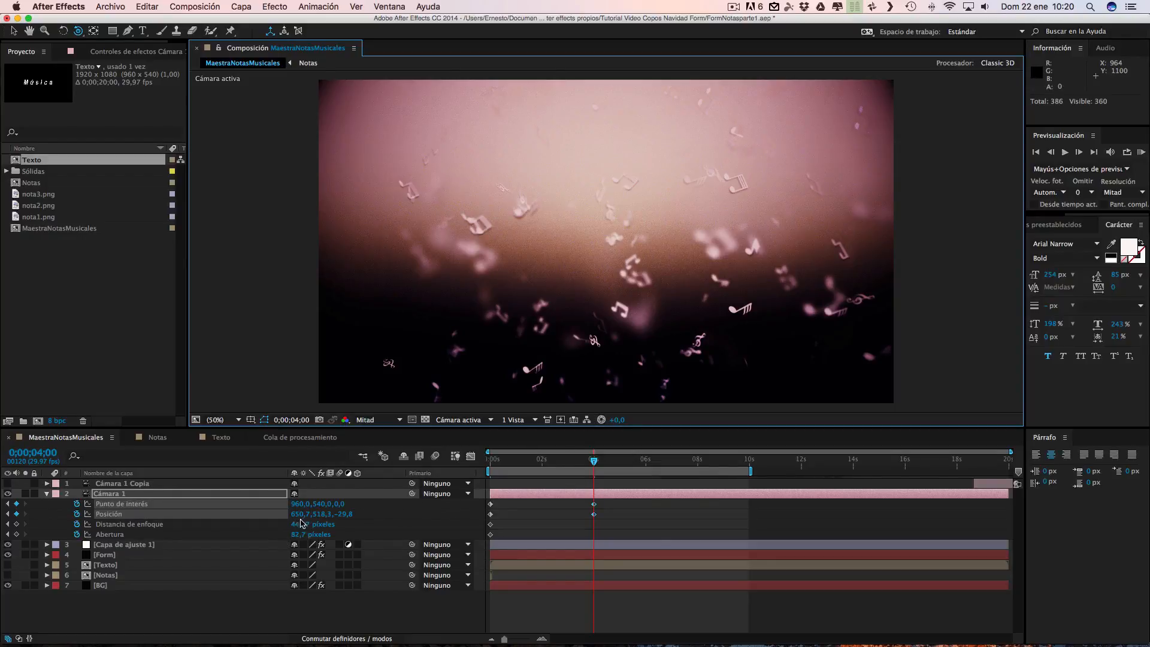
left_click_drag(299, 527, 338, 523)
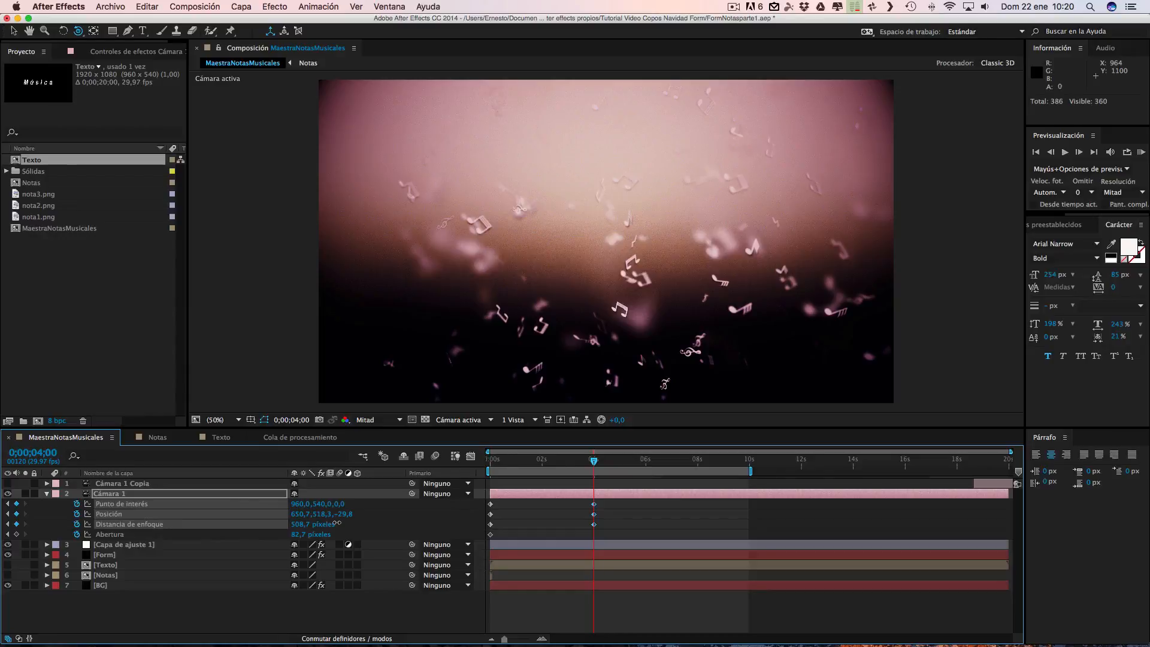
left_click_drag(337, 523, 338, 523)
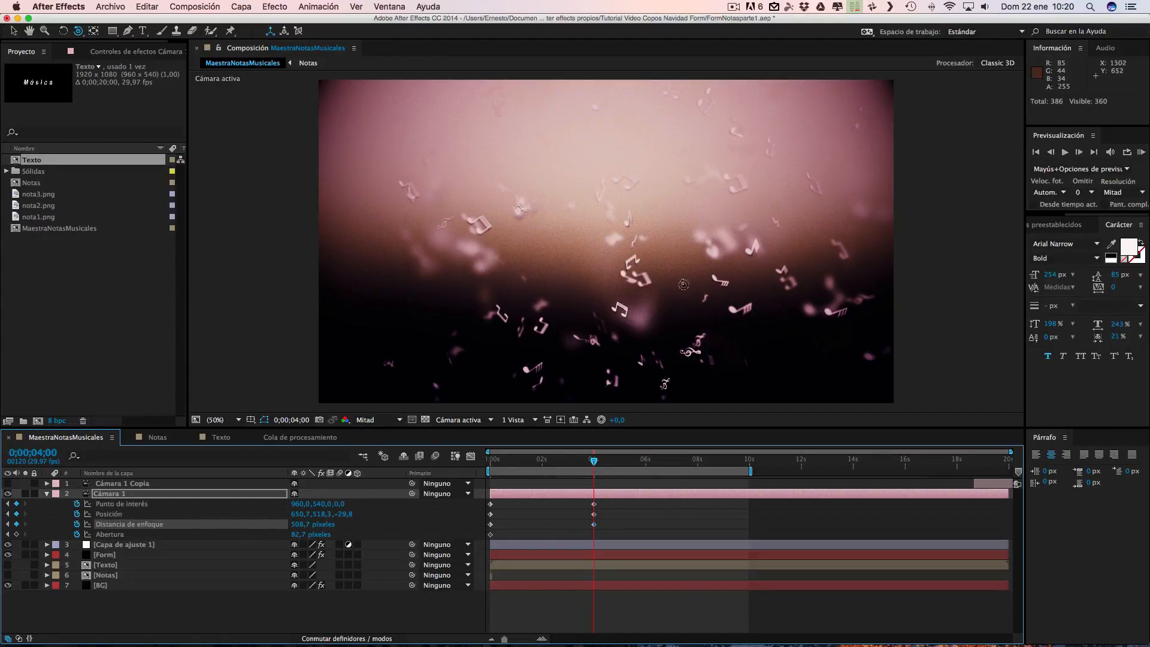
Step: Orbit Cámara 1 further around the notes, and track it in XY to a position of about 678,7, 517,2, 142,5
left_click_drag(671, 289, 697, 290)
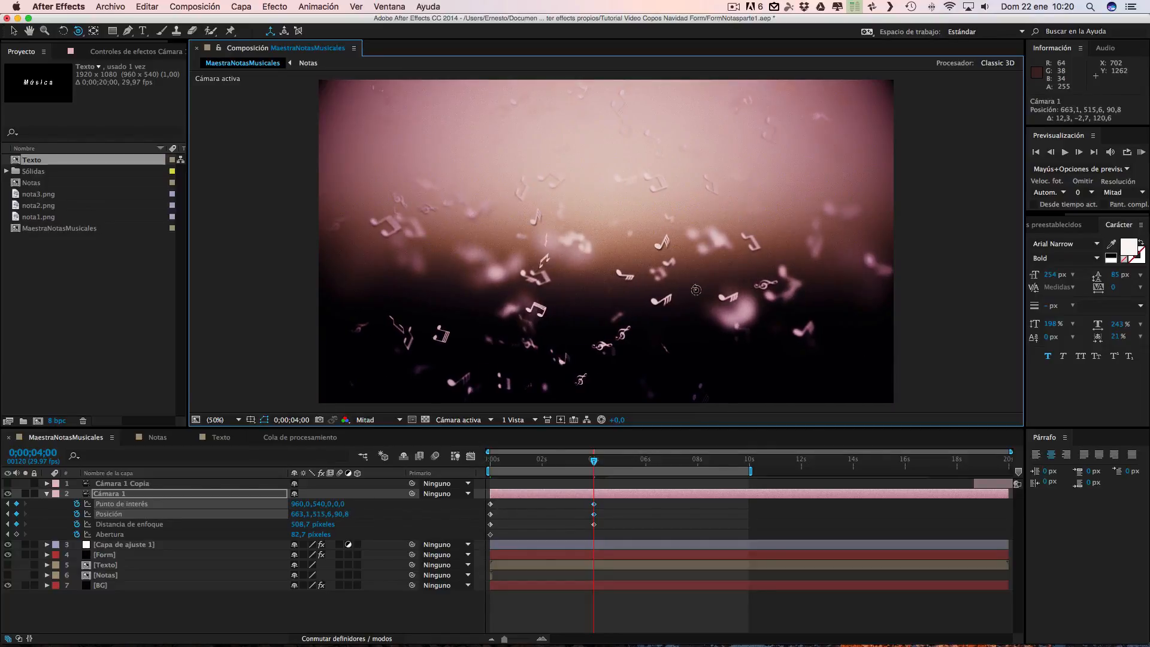
left_click(78, 31)
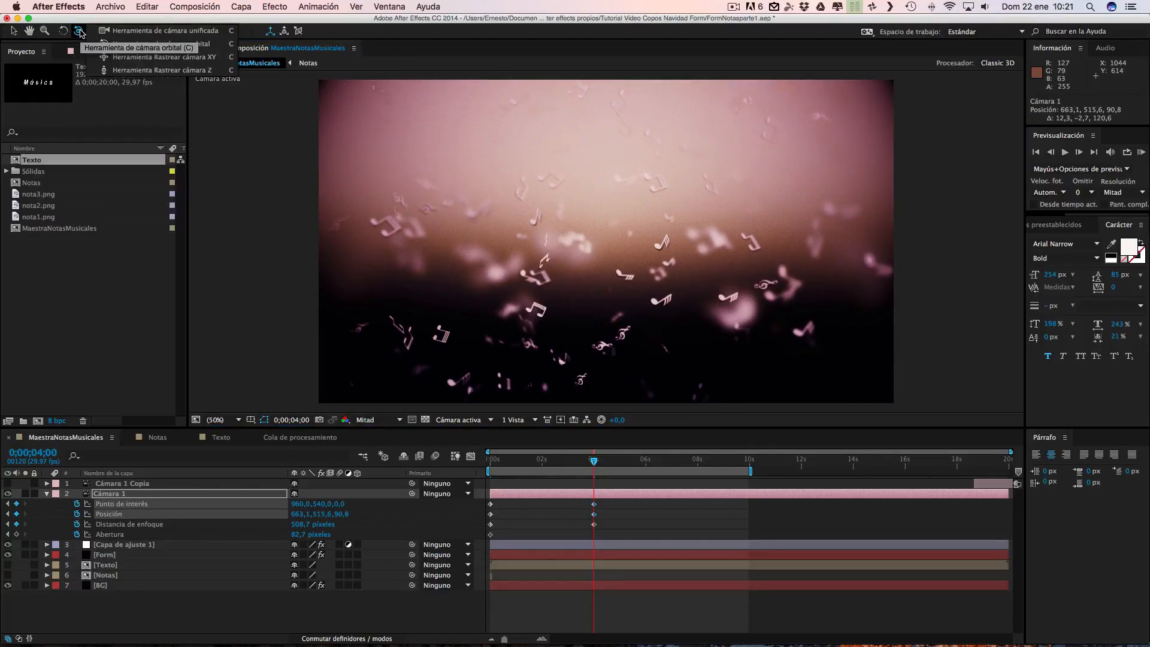
left_click(137, 57)
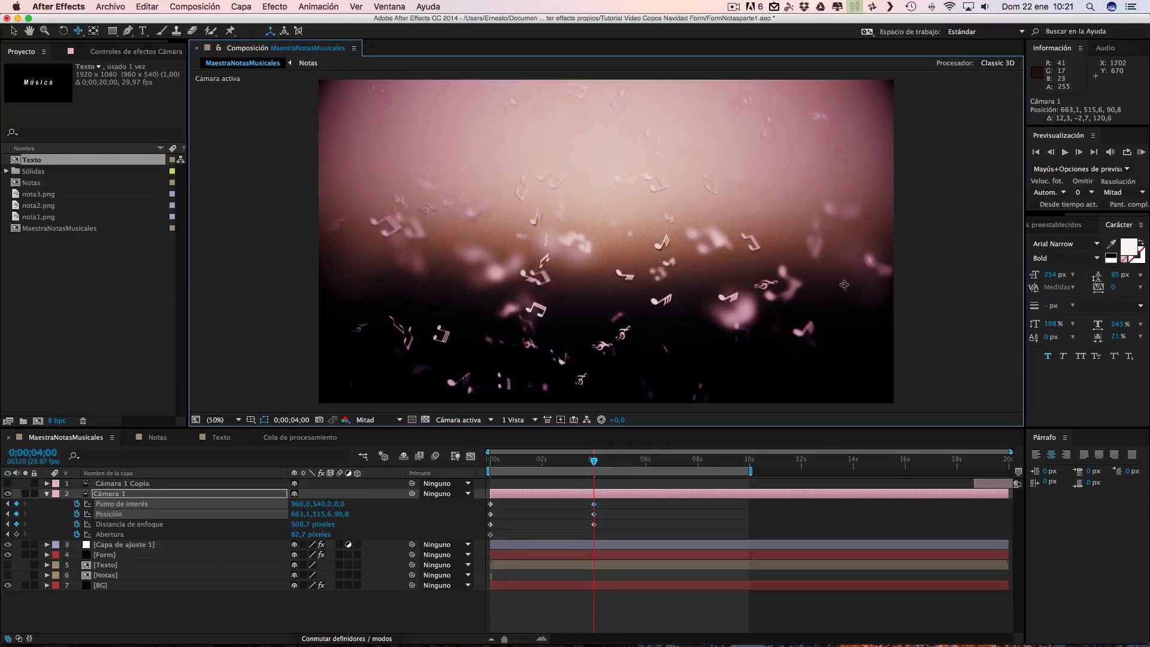
left_click_drag(544, 310, 640, 307)
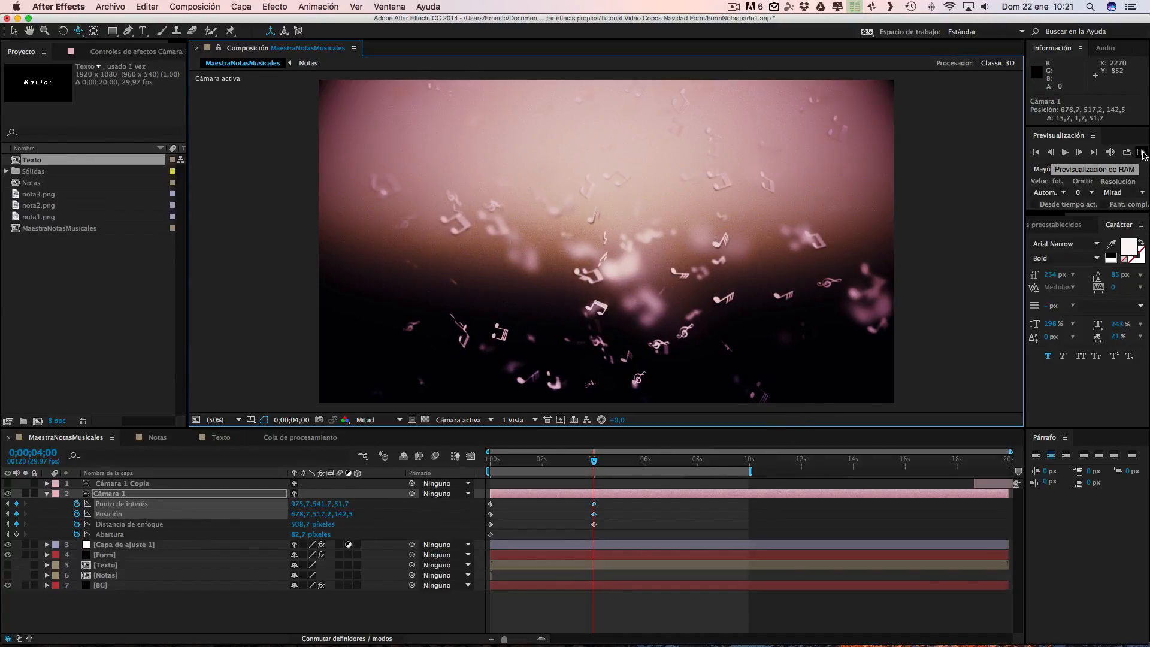
Step: Set the preview to skip 1 frame and run a RAM preview of the camera animation
left_click(1083, 193)
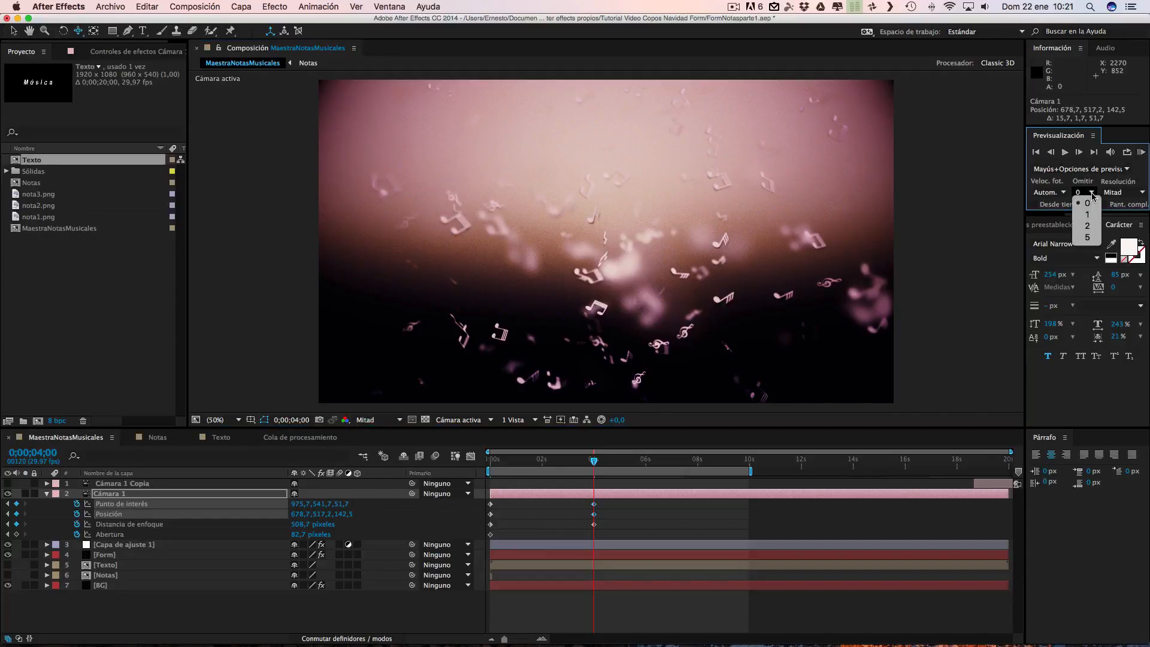
key("Return")
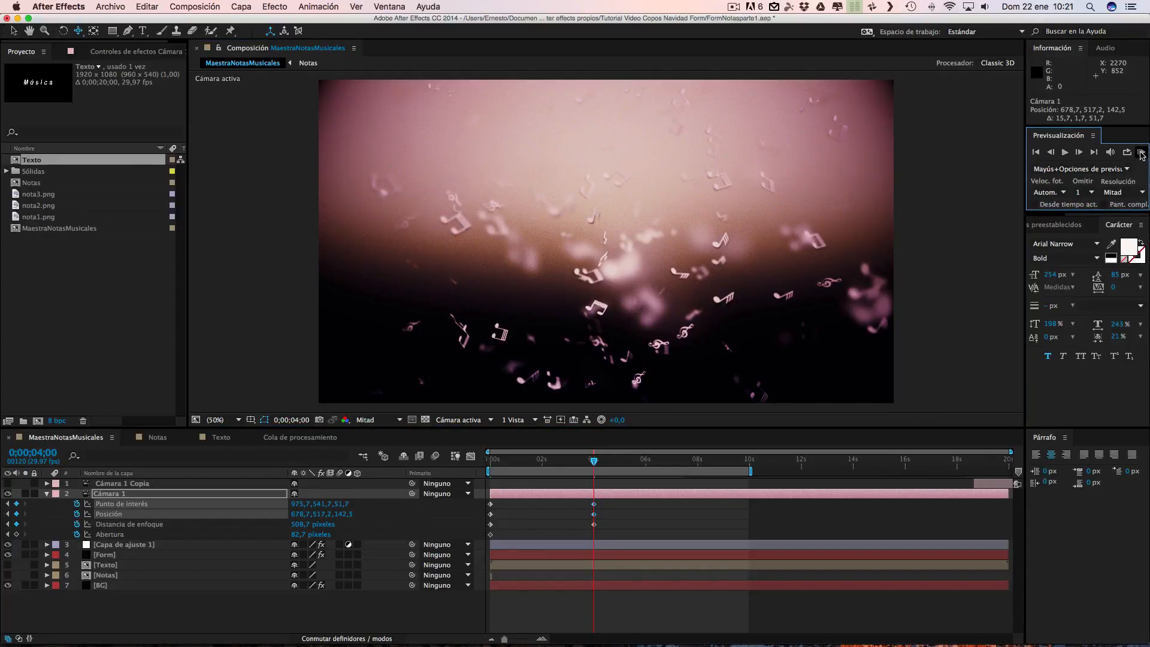
left_click(1142, 153)
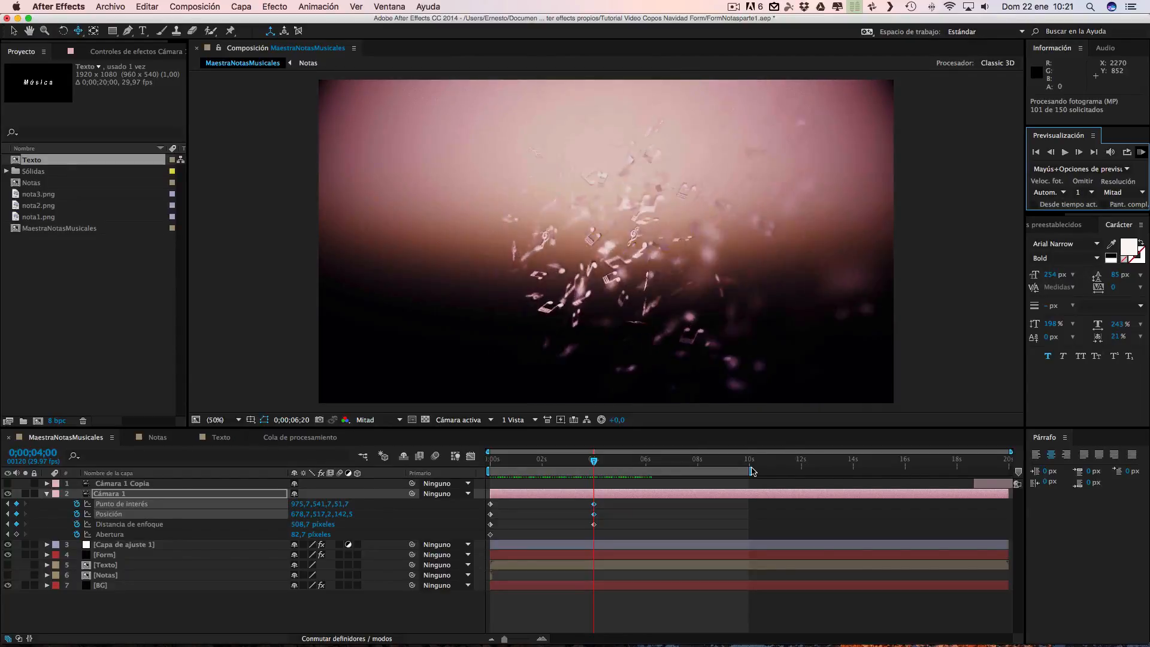
Step: Shorten the work area to end at about 0;00;04;03 and RAM-preview it with the composition fitted in the viewer
left_click_drag(751, 471, 601, 468)
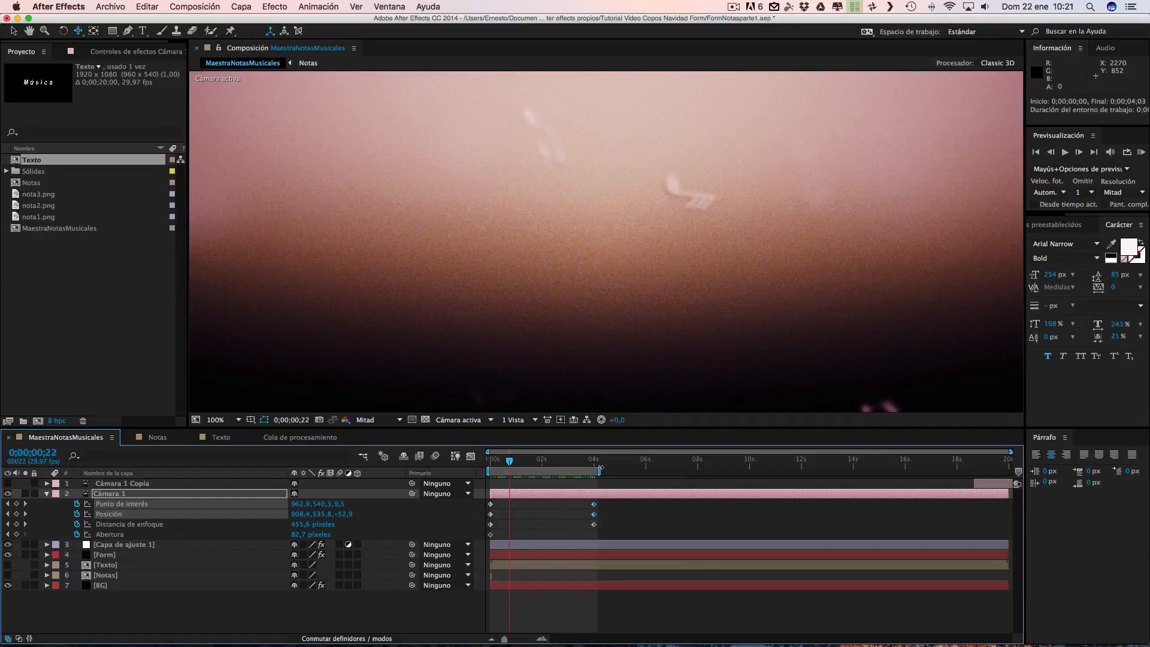
left_click(1142, 154)
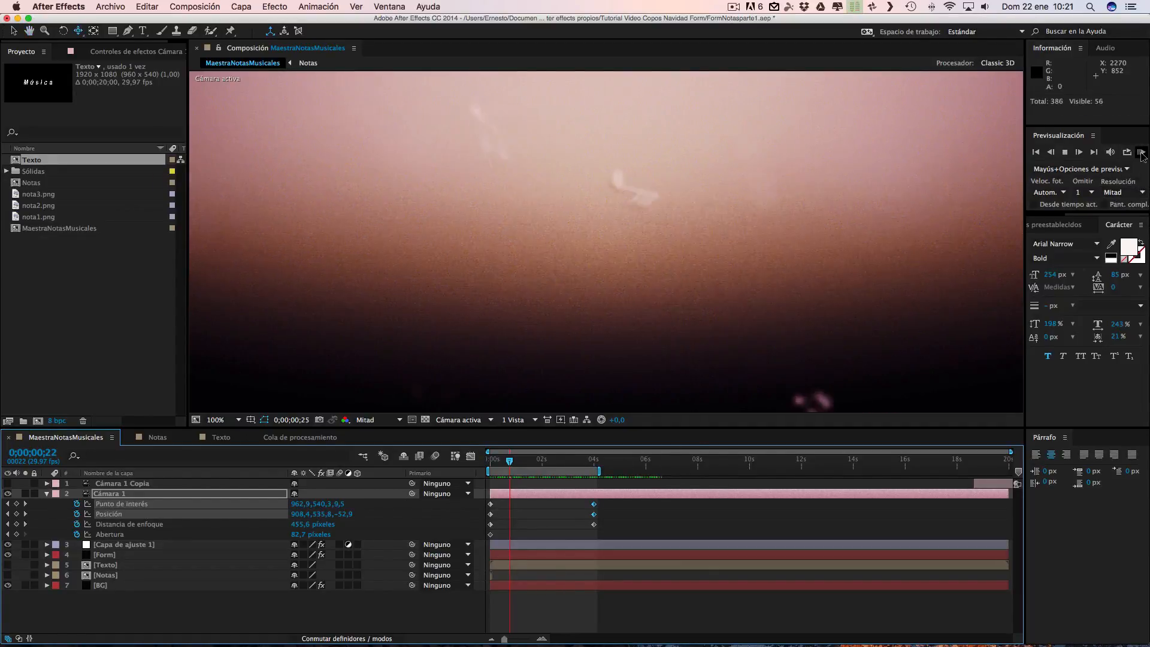
left_click(222, 420)
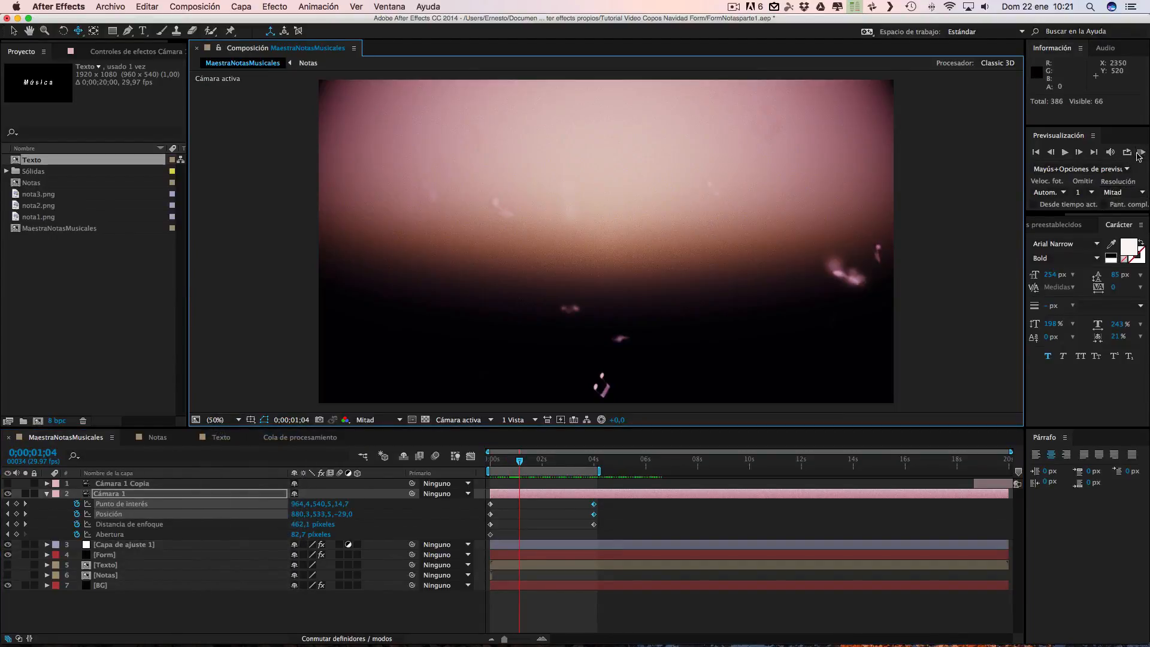
left_click(1142, 153)
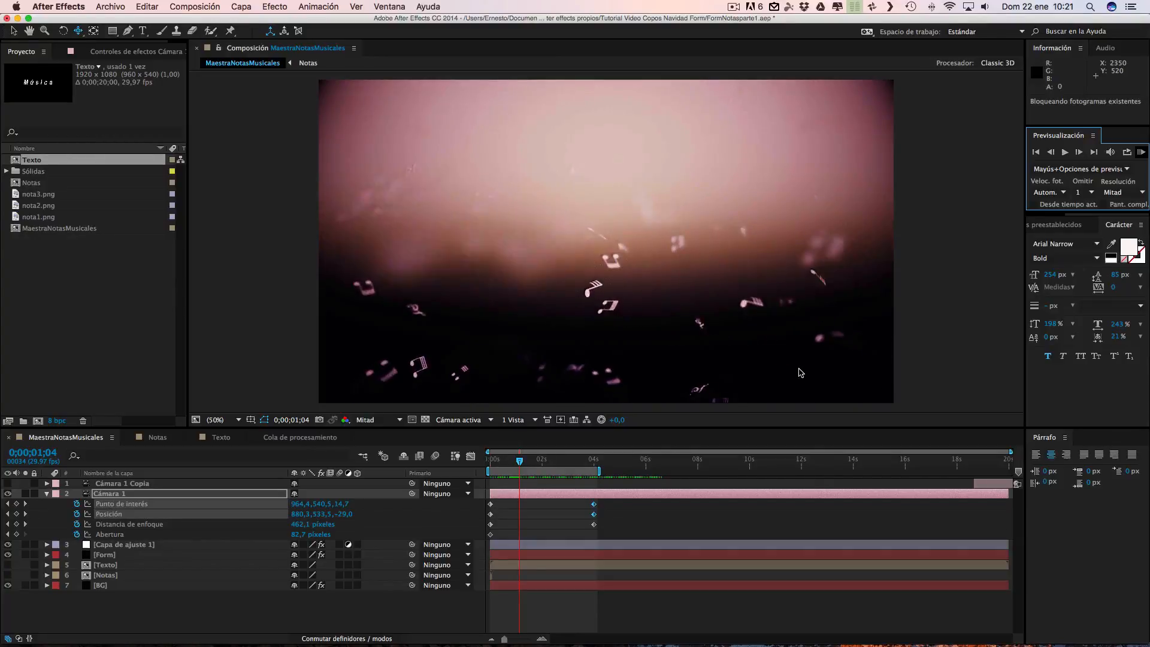
key("space")
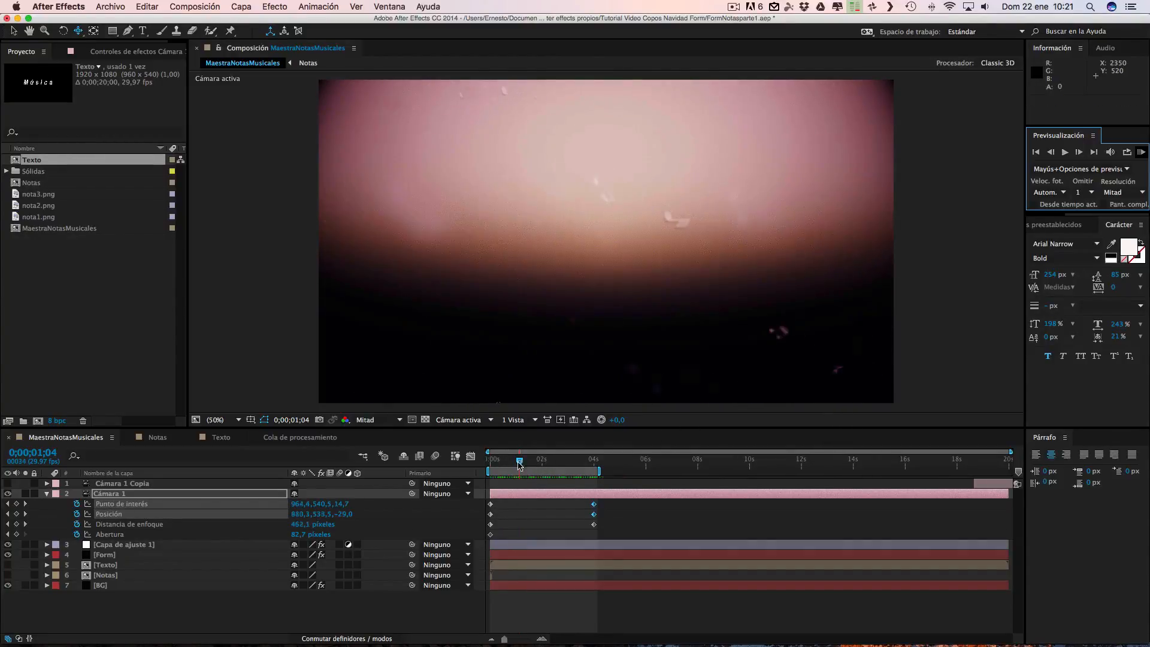
Step: Set the focus distance of Cámara 1 to about 386,7 pixels at 0 s and about 539,7 pixels at 0;00;04;00
left_click(8, 514)
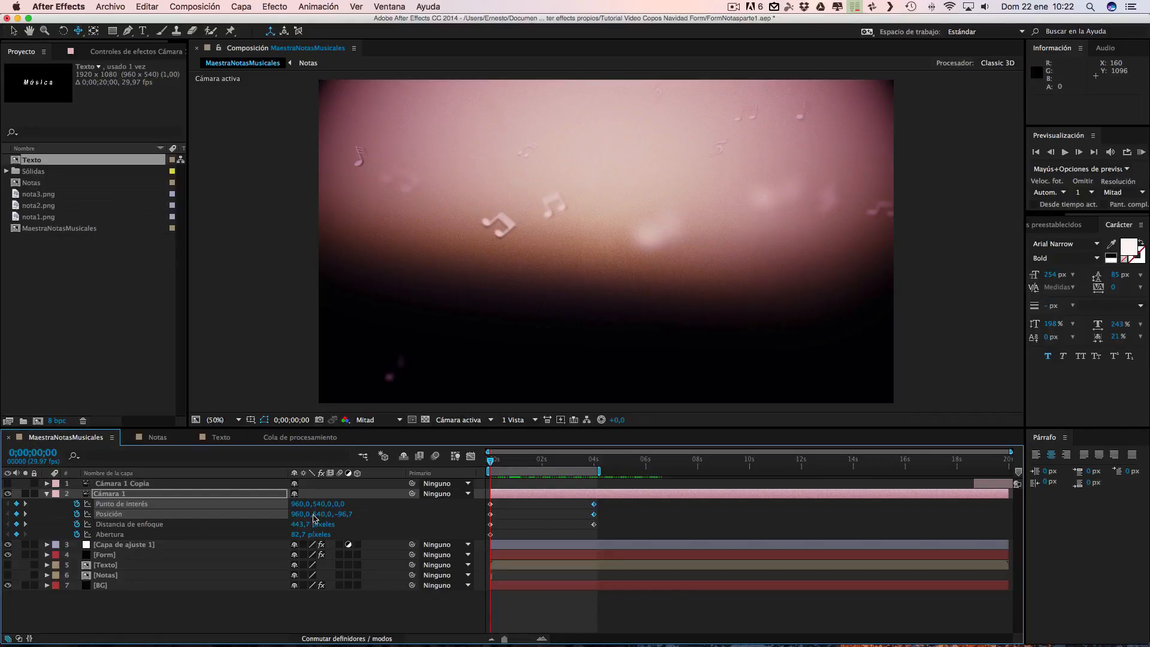
left_click_drag(296, 524, 250, 522)
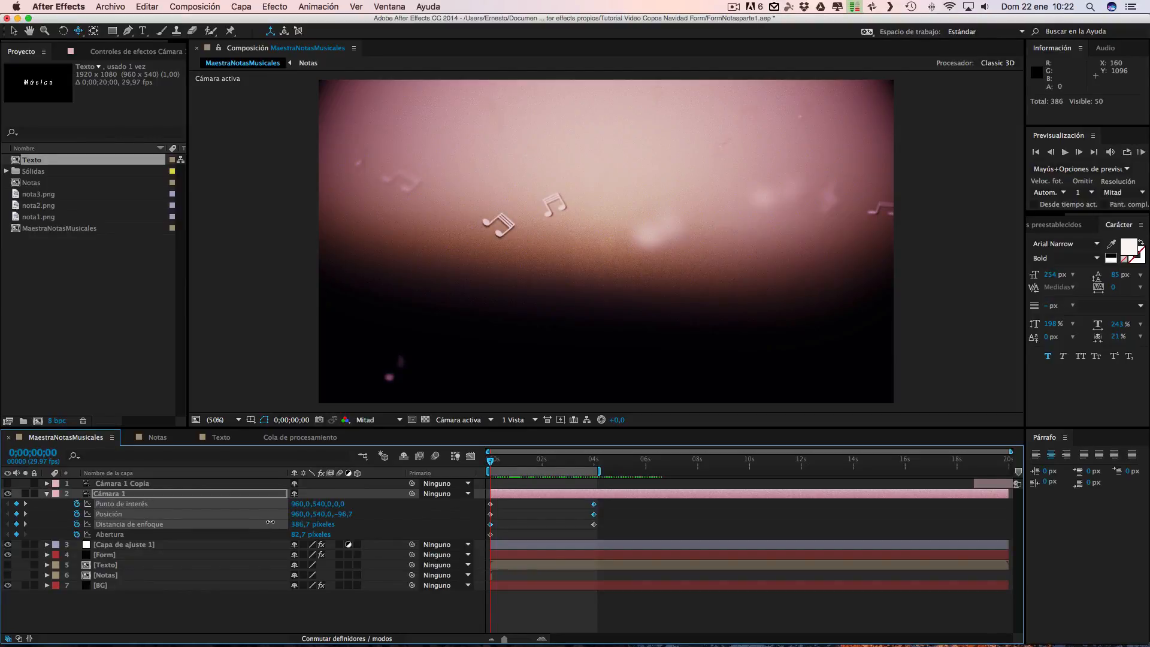
left_click_drag(266, 522, 267, 522)
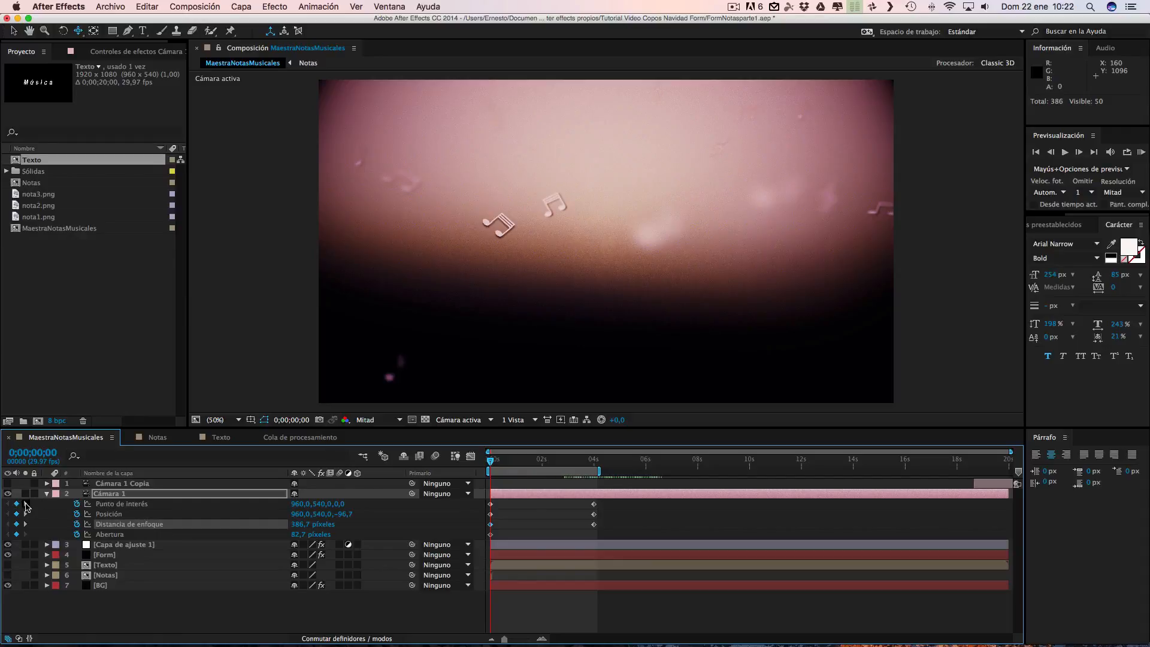
left_click(25, 504)
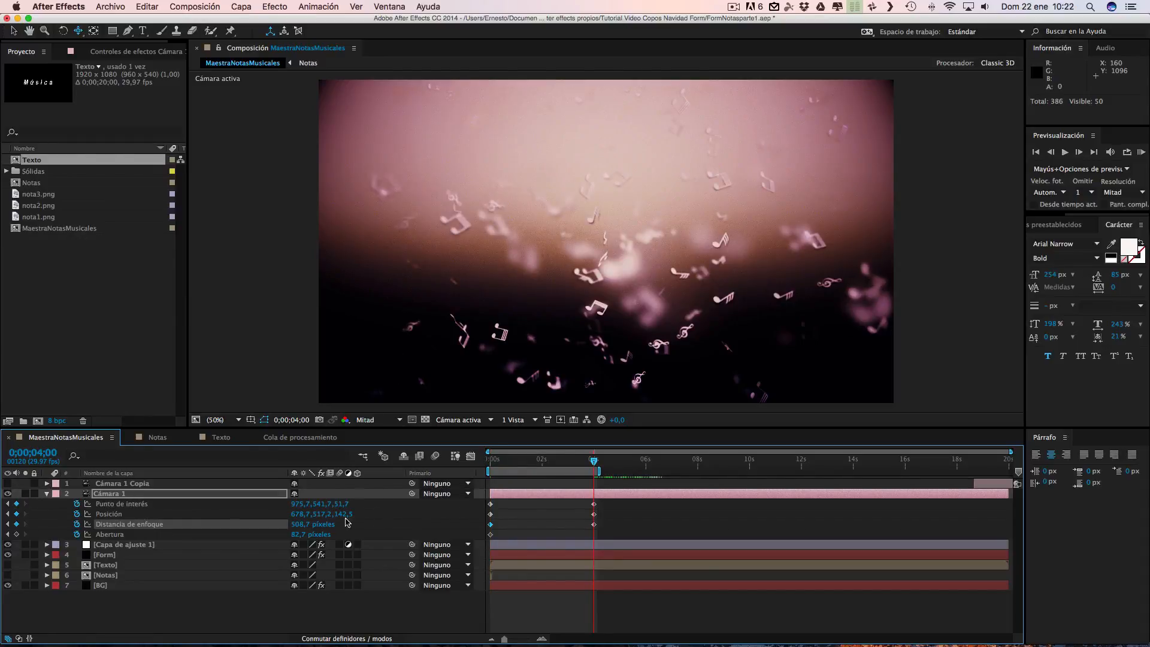
mouse_move(301, 525)
left_mouse_down()
mouse_move(388, 525)
mouse_move(299, 524)
mouse_move(318, 525)
left_mouse_up()
Step: Track Cámara 1 in XY at 0;00;04;00 to a position of about 666,1, 549,2, 109,7 and RAM-preview the move
left_click(81, 31)
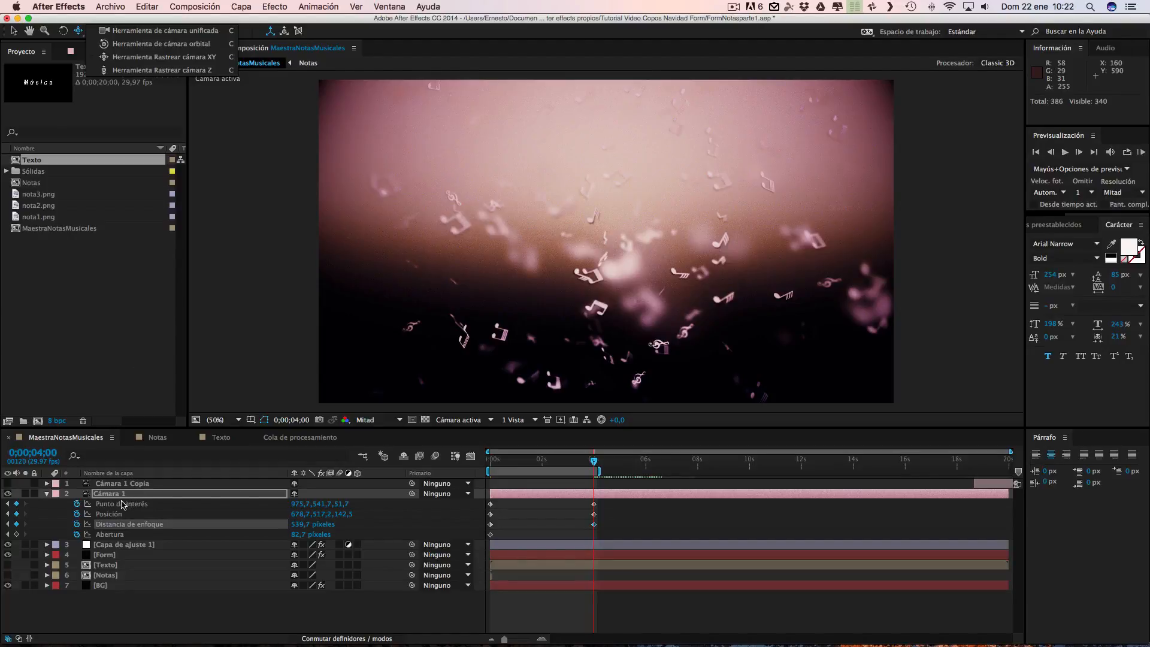
left_click(106, 57)
left_click_drag(687, 314, 626, 262)
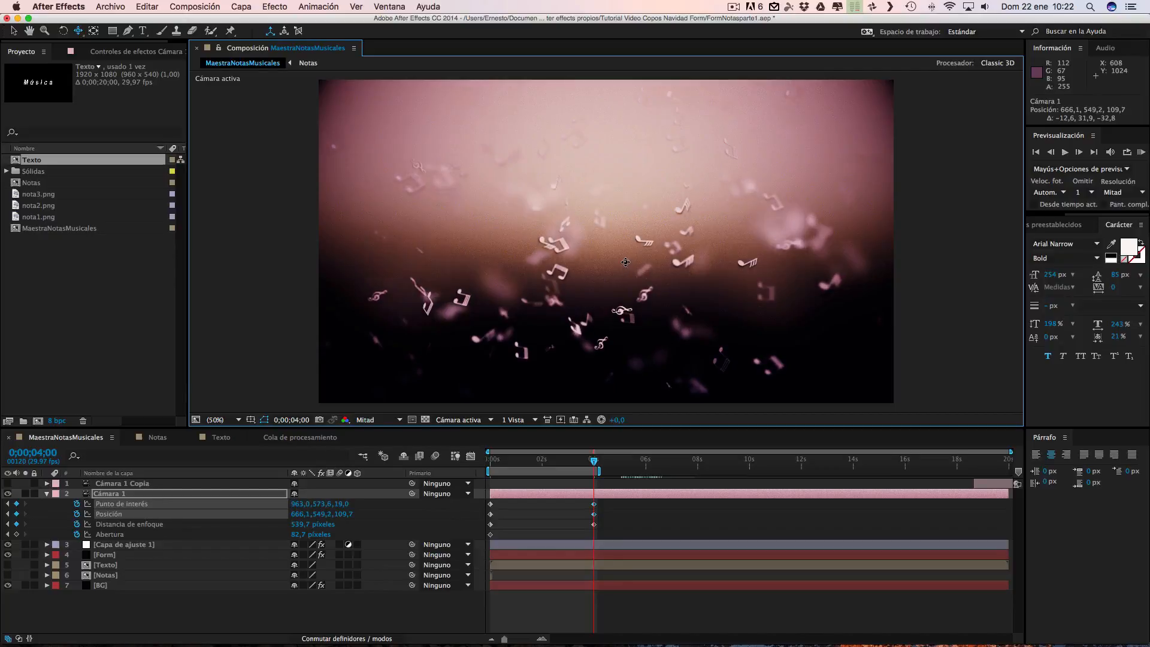
left_click(1142, 154)
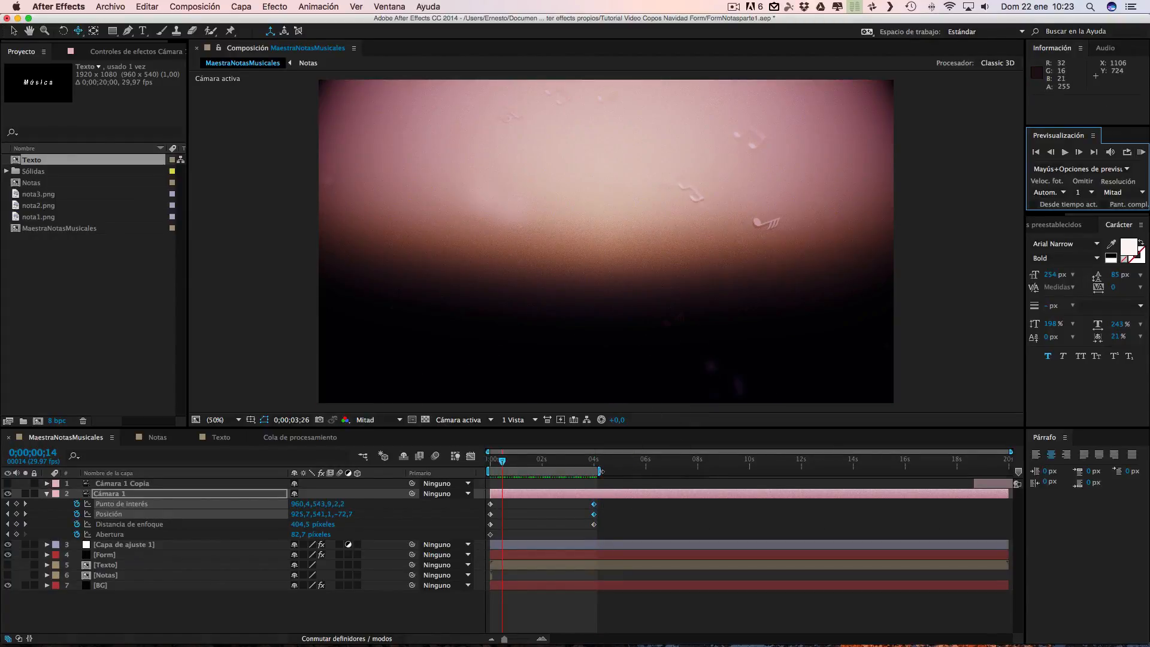
Step: Extend the work area to end at about 0;00;07;29 and split the Cámara 1 layer at 0;00;04;00
left_click_drag(600, 471, 702, 471)
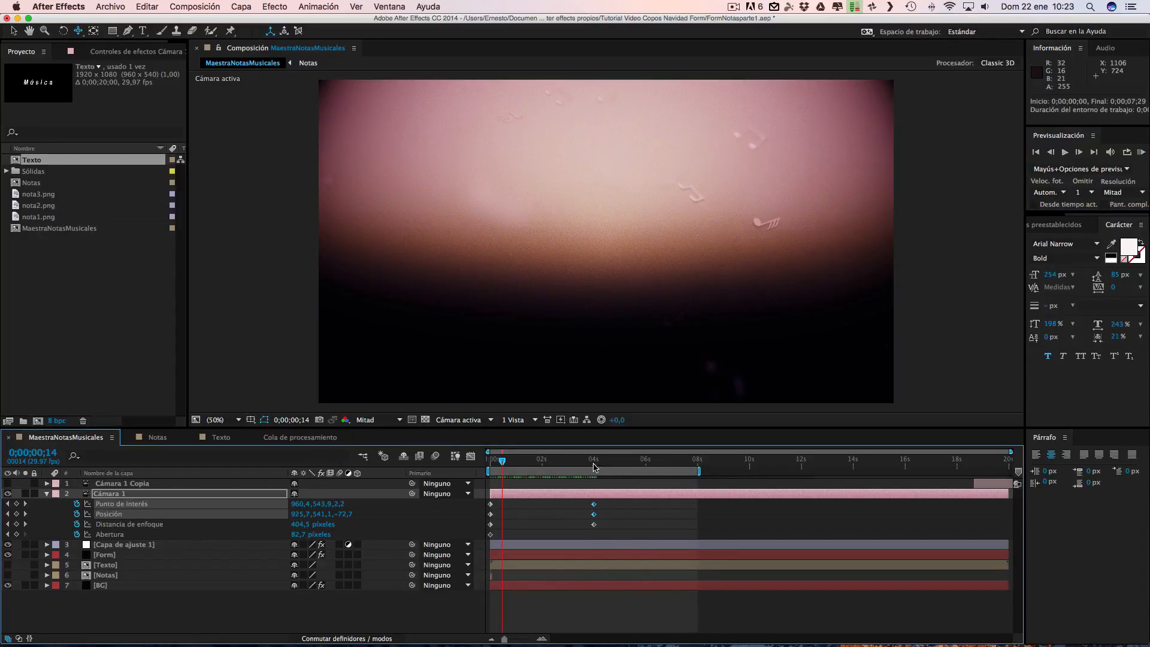
left_click(25, 504)
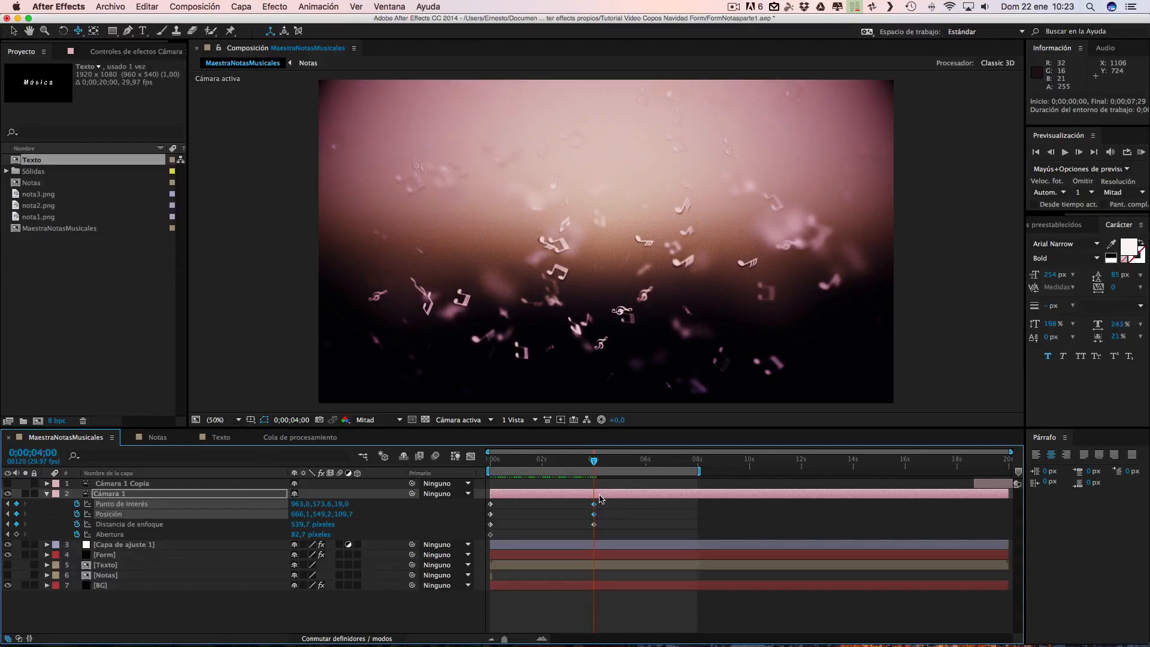
key("super+shift+d")
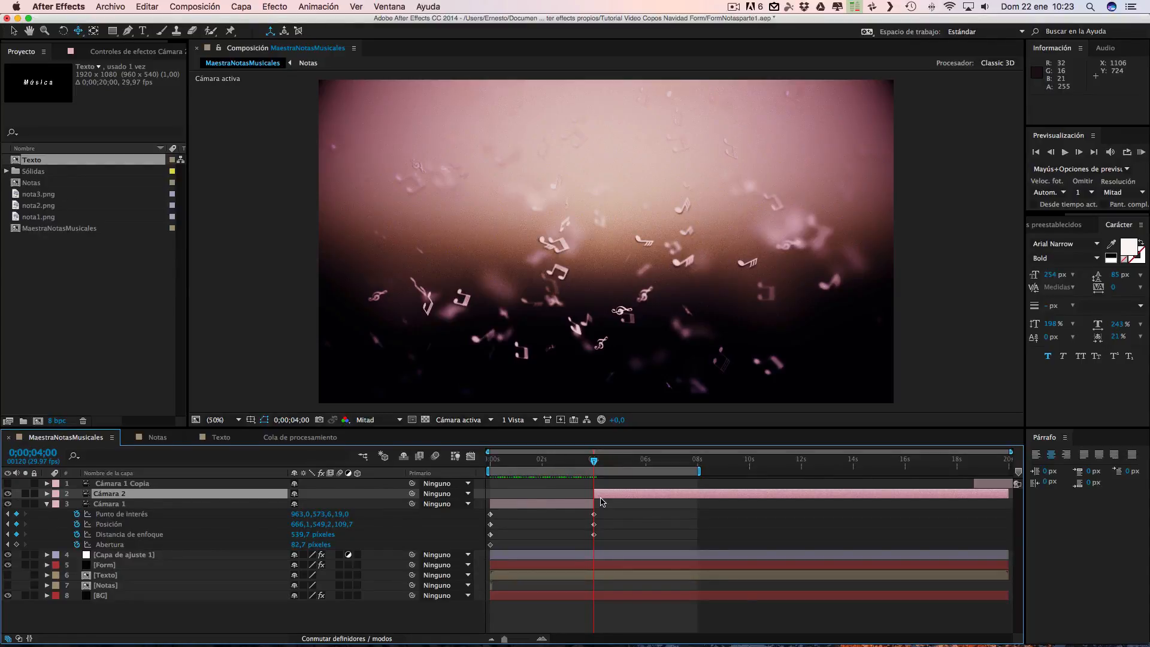
Step: Replace Cámara 2's inherited keyframes with new ones at 0;00;04;00 for point of interest, position, focus distance and aperture
left_click(48, 494)
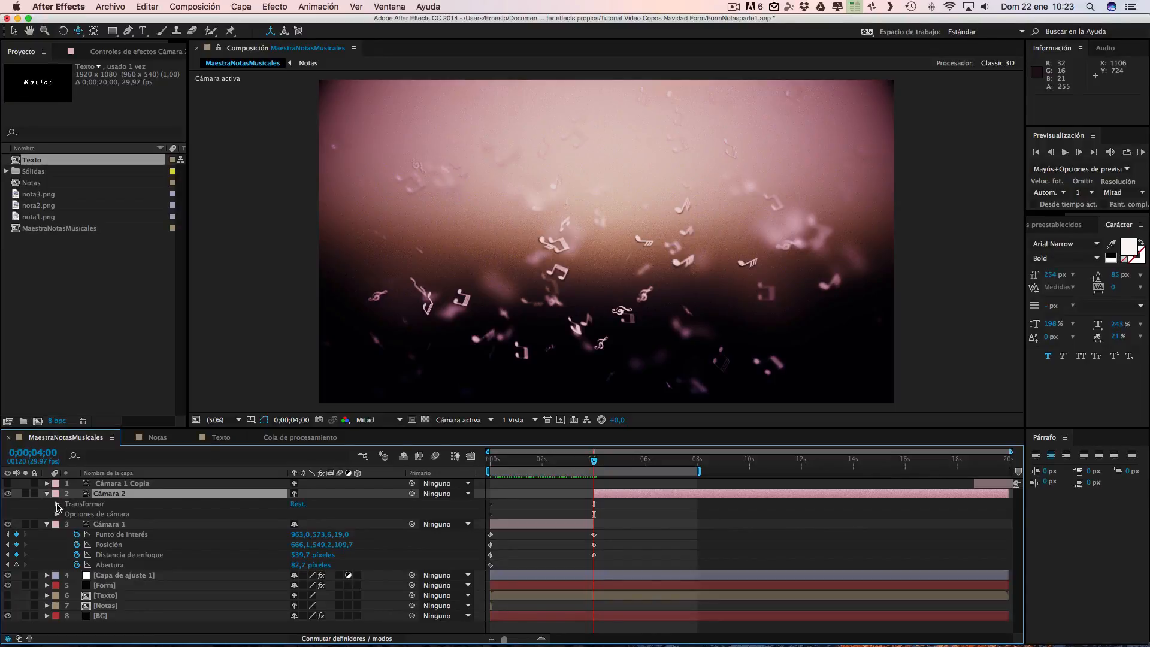
left_click(47, 494)
left_click(103, 495)
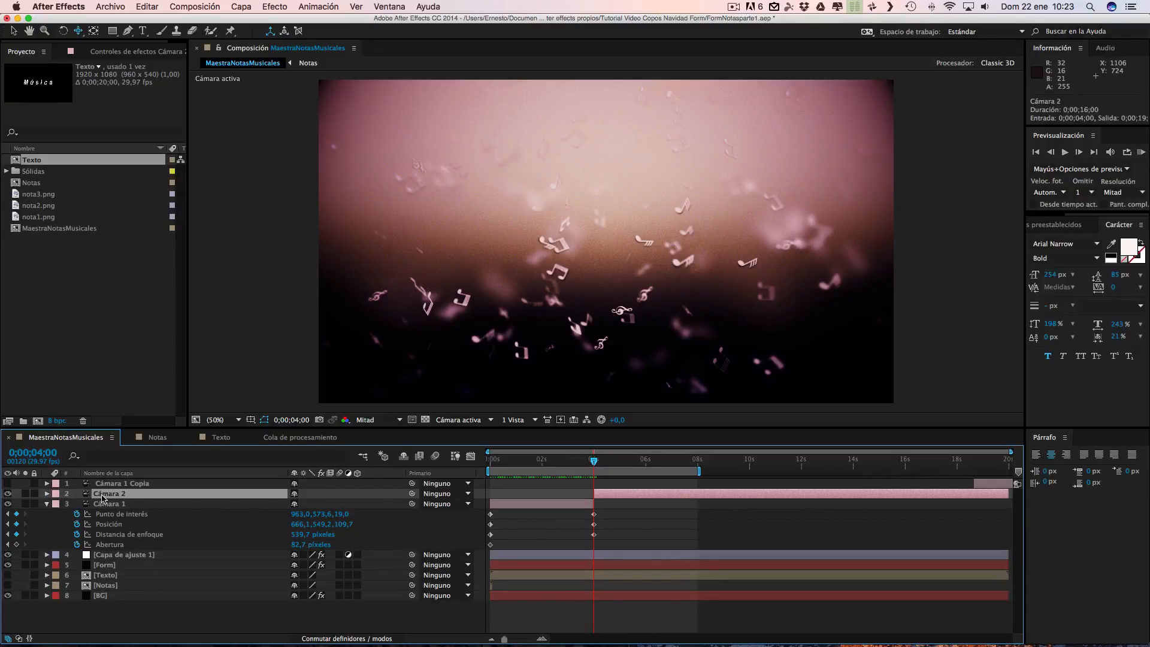
key("u")
left_click_drag(77, 504, 78, 530)
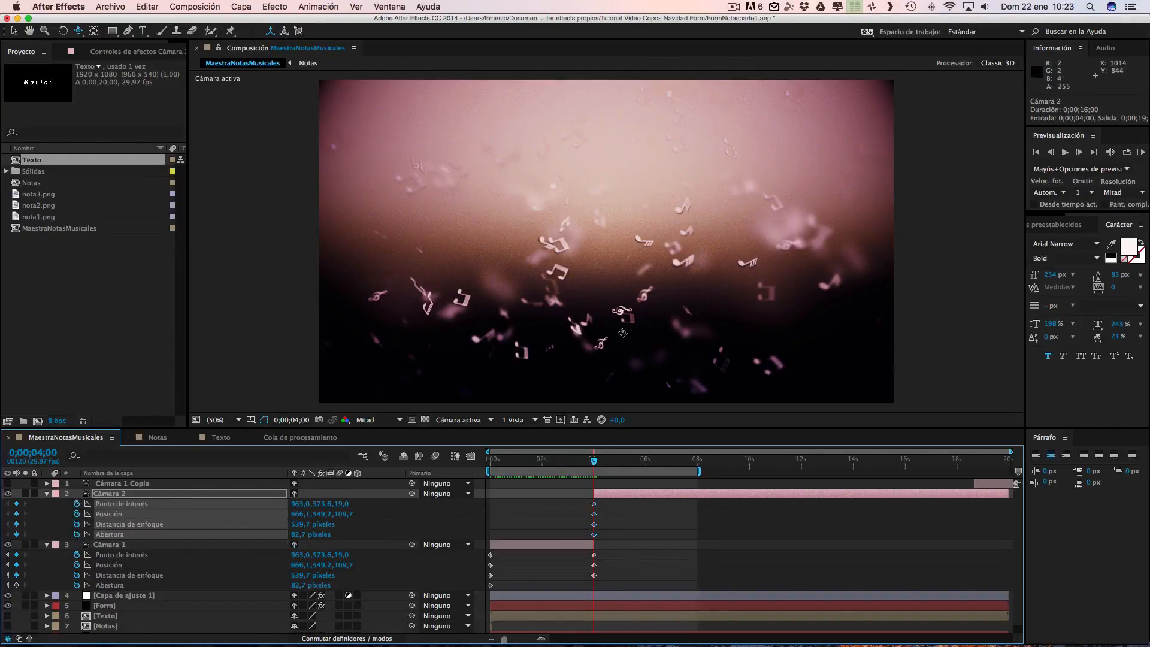
Step: Pull Cámara 2 back along Z at 0;00;04;00 to a position of about 160,8, 507,6, 264,2
left_click(78, 30)
left_click(126, 72)
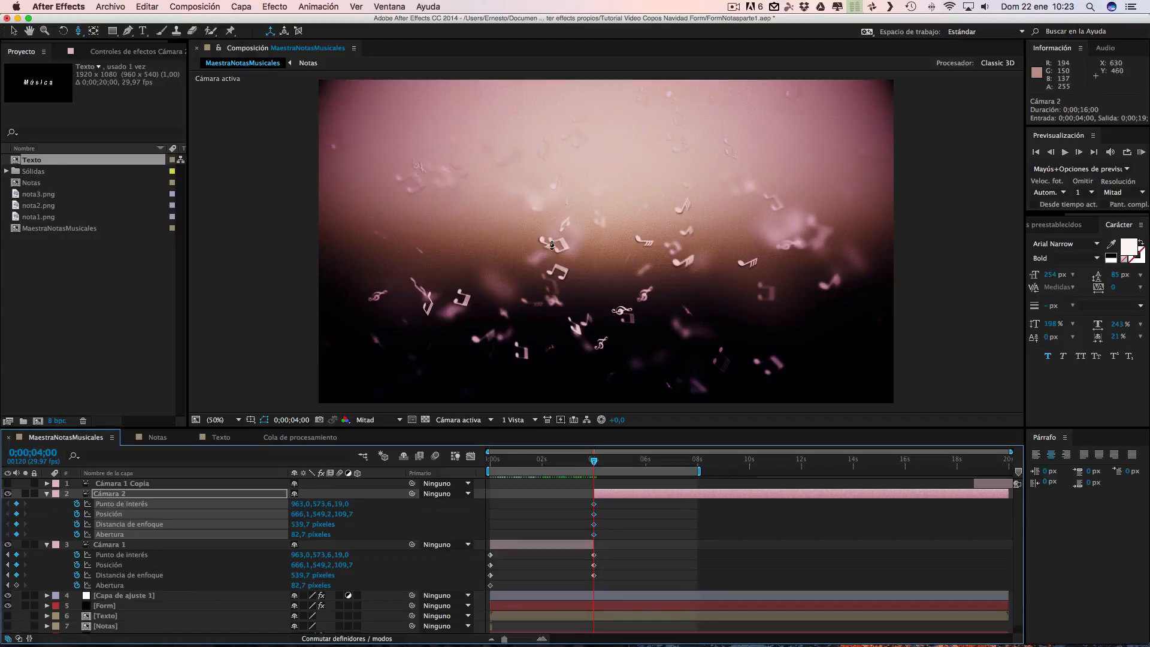
left_click_drag(656, 307, 671, 246)
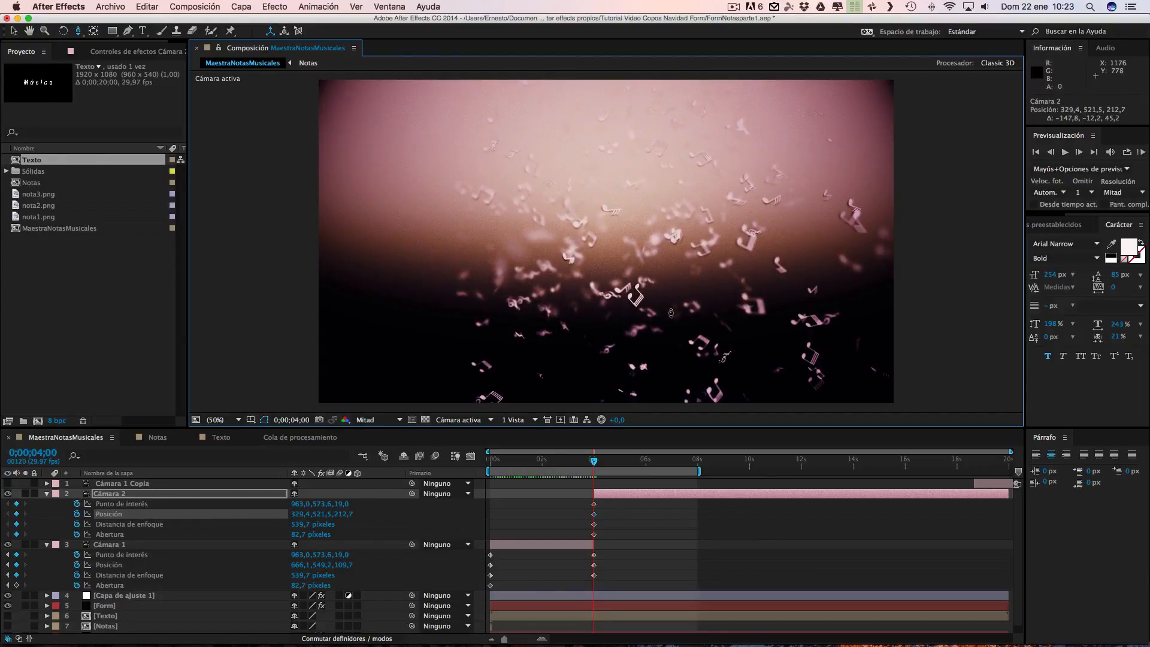
left_click_drag(671, 300, 675, 291)
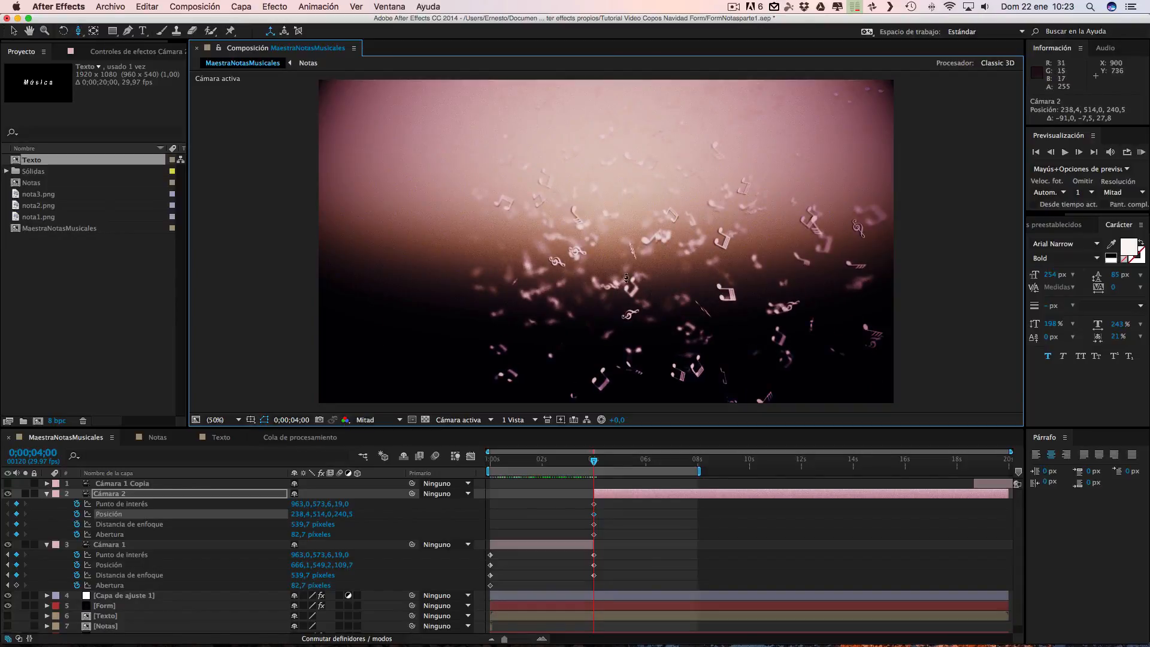
left_click_drag(688, 280, 680, 275)
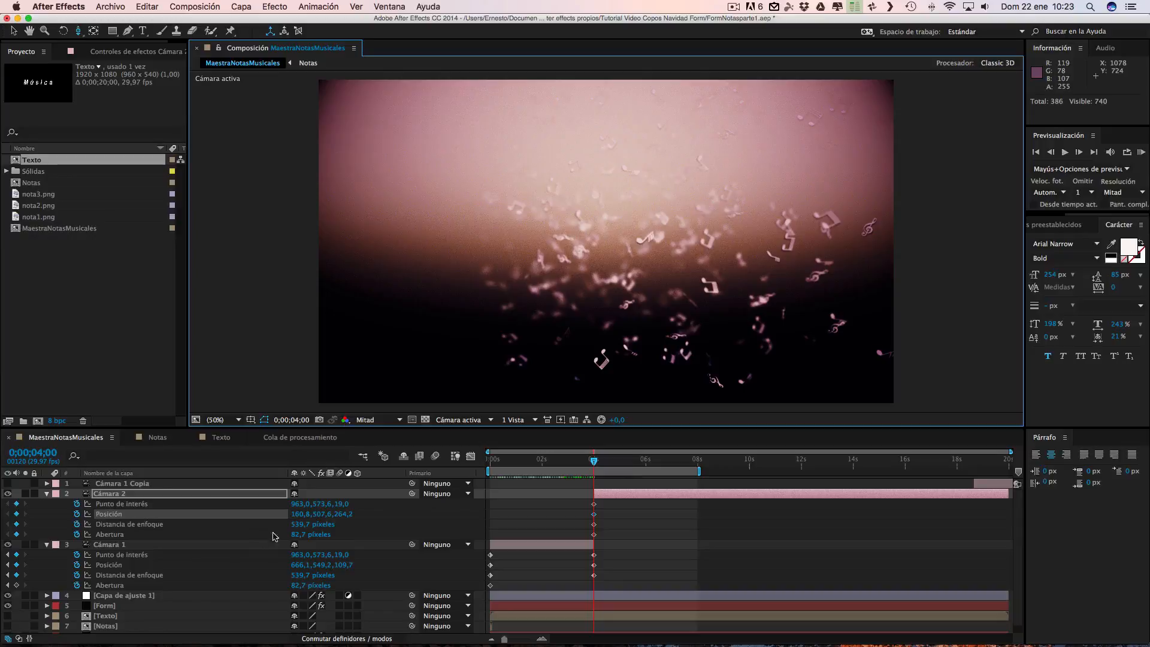
Step: Set the focus distance of Cámara 2 to about 721,7 pixels and its aperture to about 29,7 pixels
left_click_drag(299, 527, 332, 523)
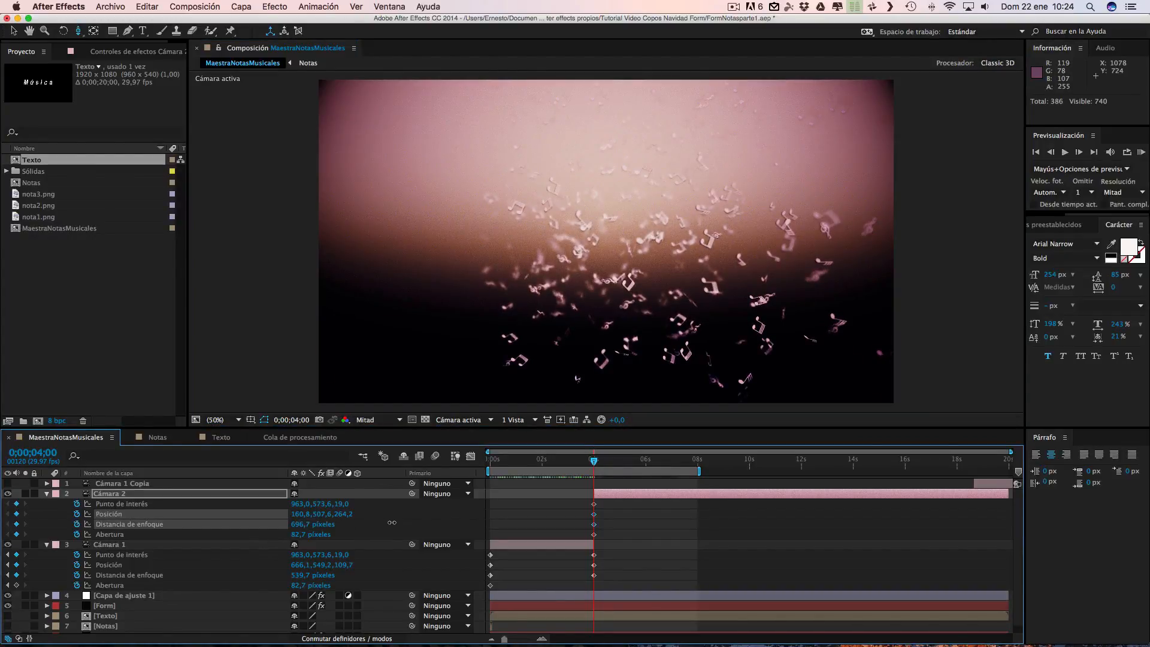
left_click_drag(402, 522, 402, 522)
left_click_drag(295, 537, 262, 535)
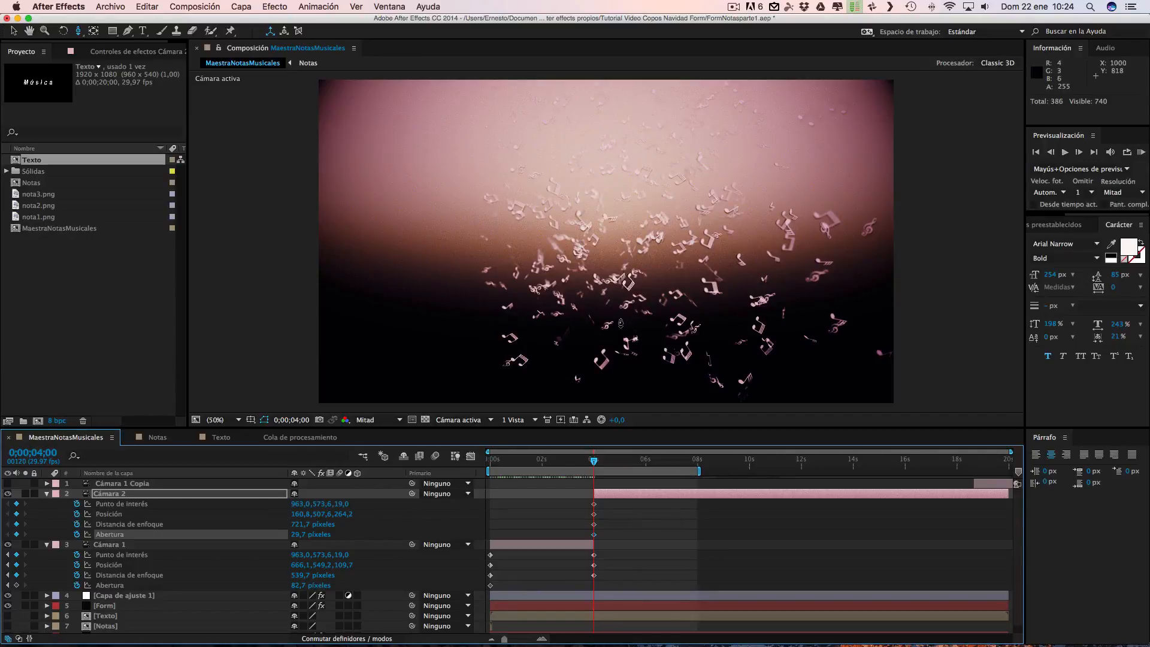
Step: Track Cámara 2 in XY at 0;00;04;00 to a position of about 150,1, 509,4, 229,8
left_click(63, 31)
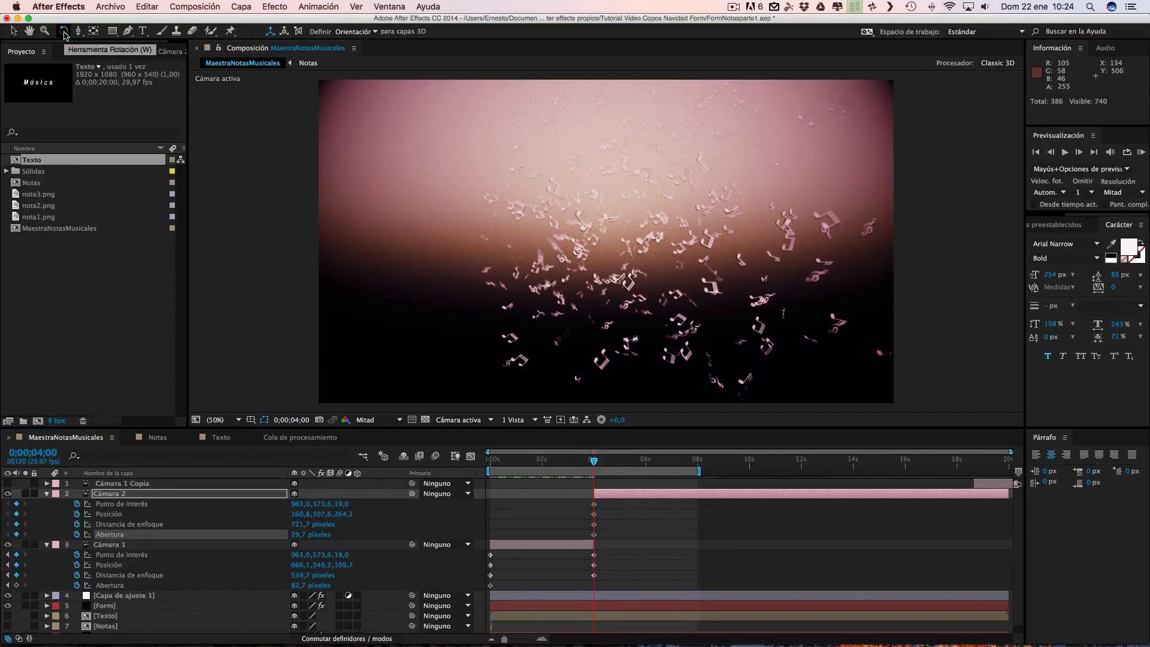
left_click_drag(77, 32, 120, 56)
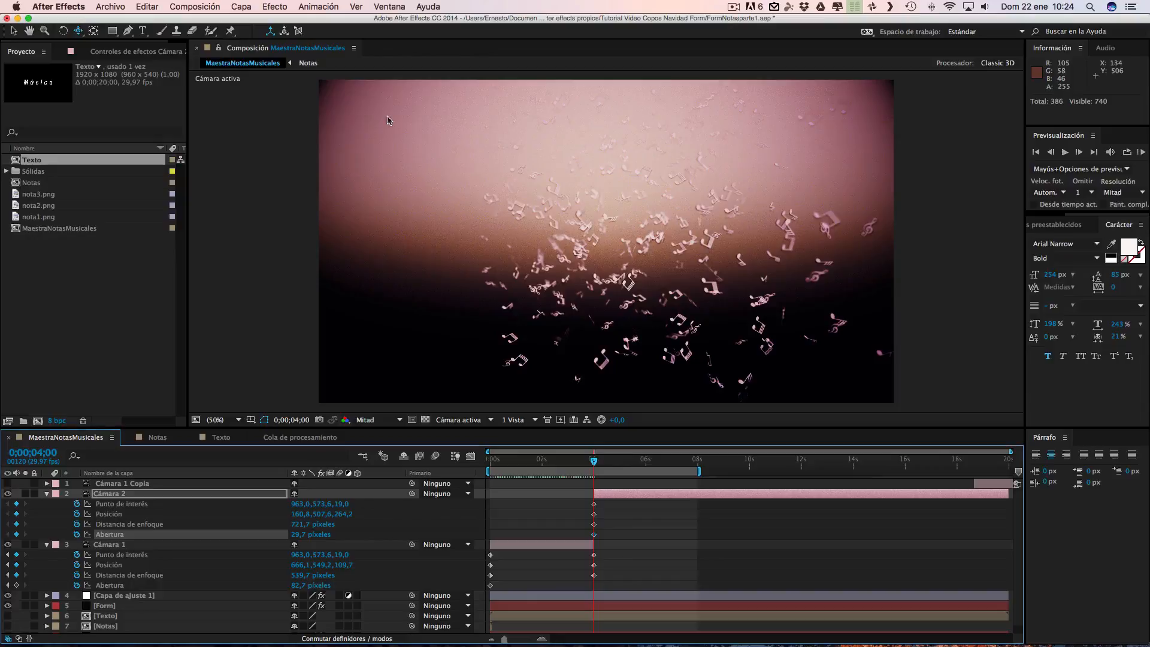
left_click_drag(705, 240, 695, 239)
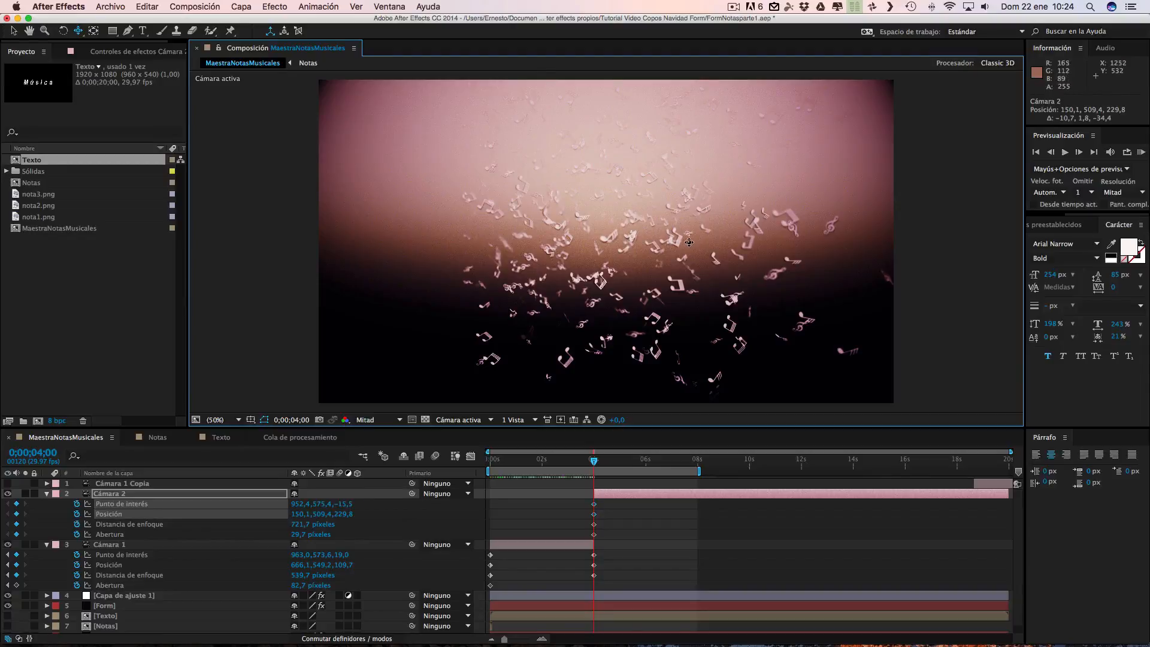
Step: Dolly Cámara 2 forward along Z at 0;00;07;29 to a position of about 557,5, 542,9, 105,2
left_click(697, 467)
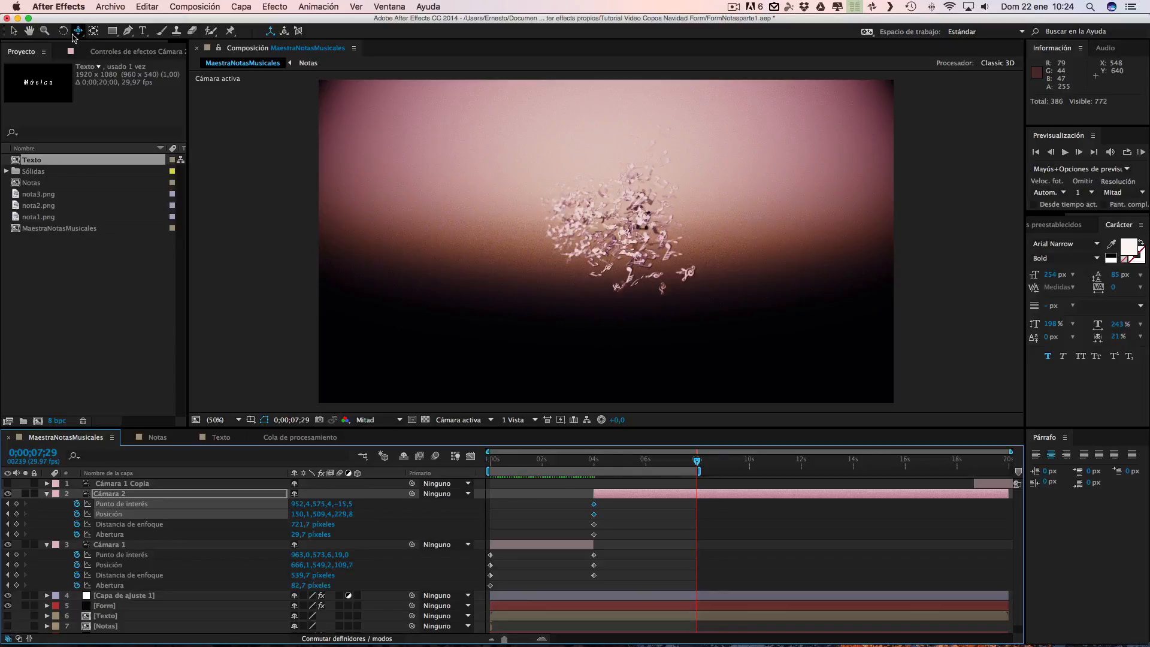
left_click(79, 33)
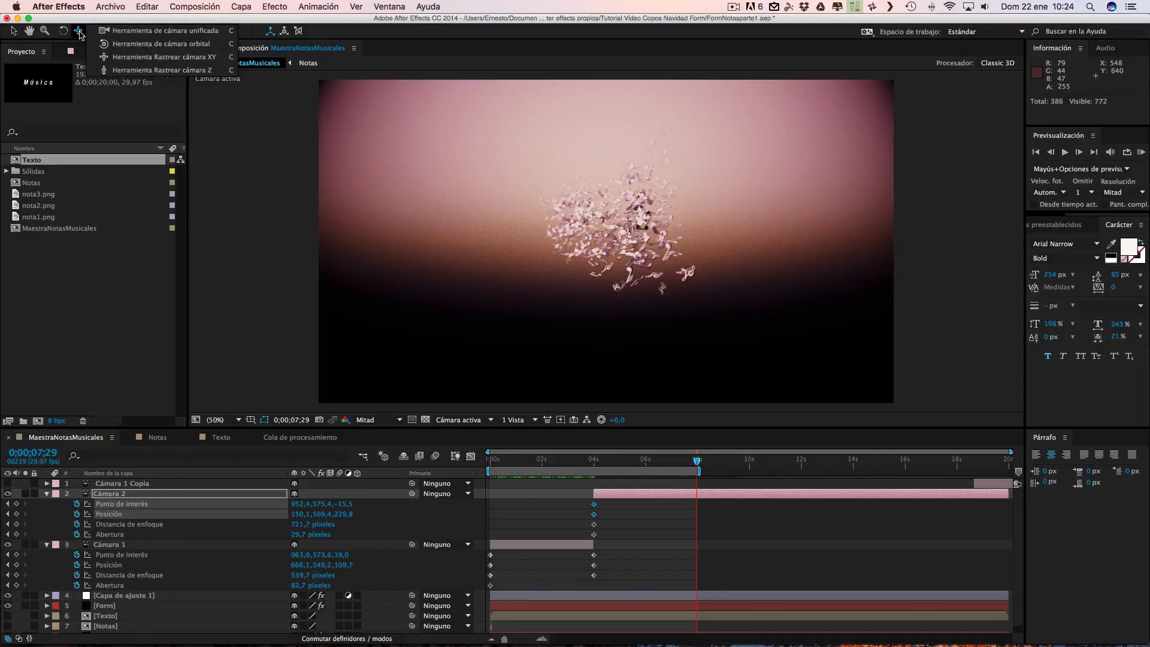
left_click_drag(79, 35, 123, 70)
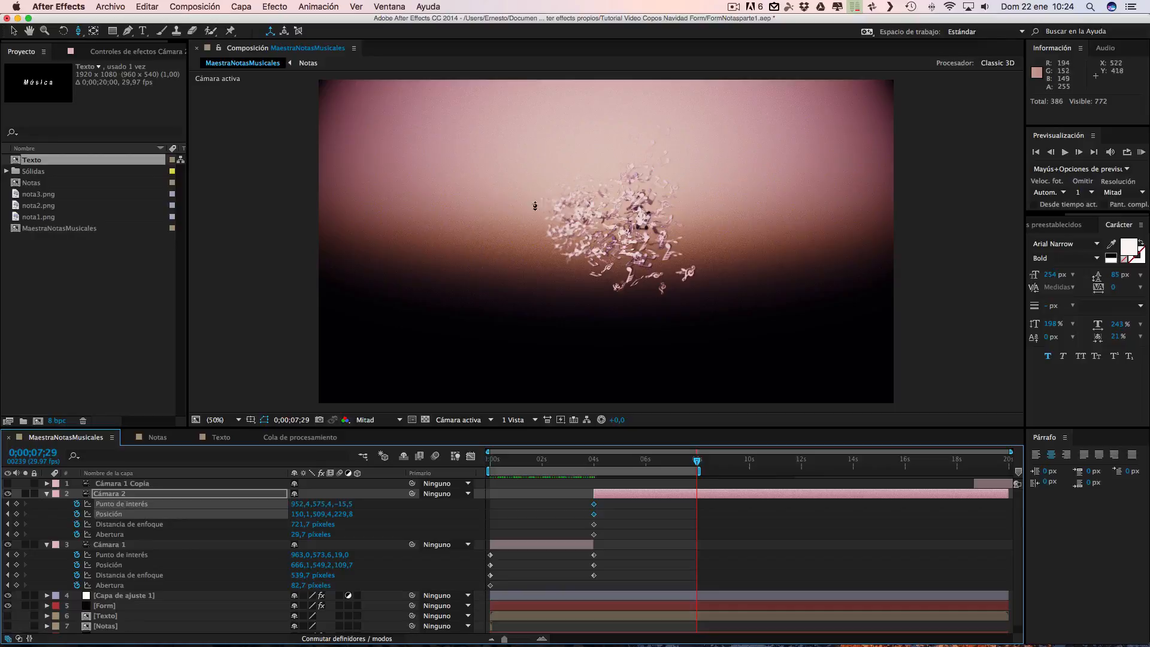
left_click_drag(643, 242, 648, 100)
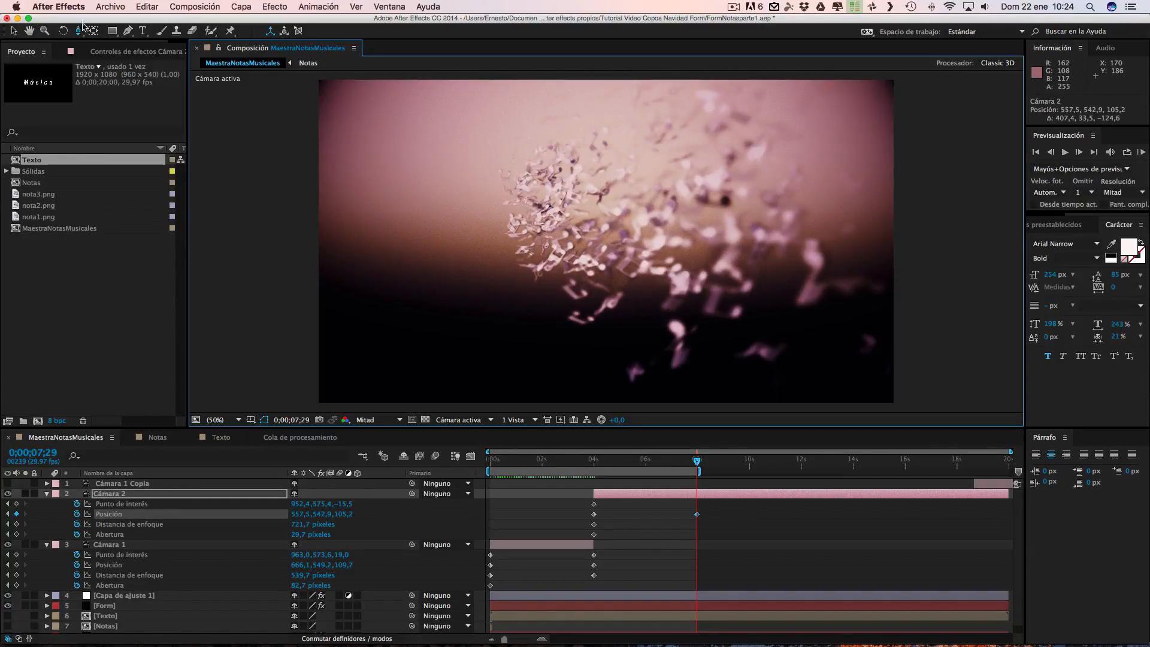
Step: Orbit Cámara 2 around the notes at 0;00;07;29 to a position of about 546,7, 532,1, -87,0
left_click(63, 30)
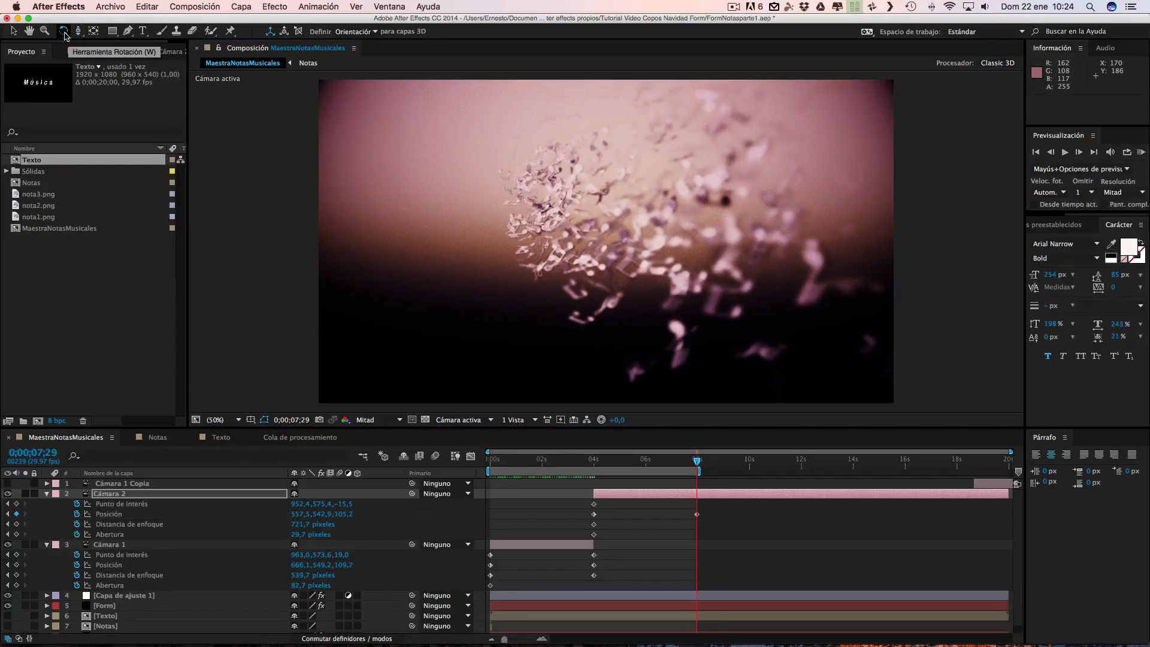
left_click(78, 30)
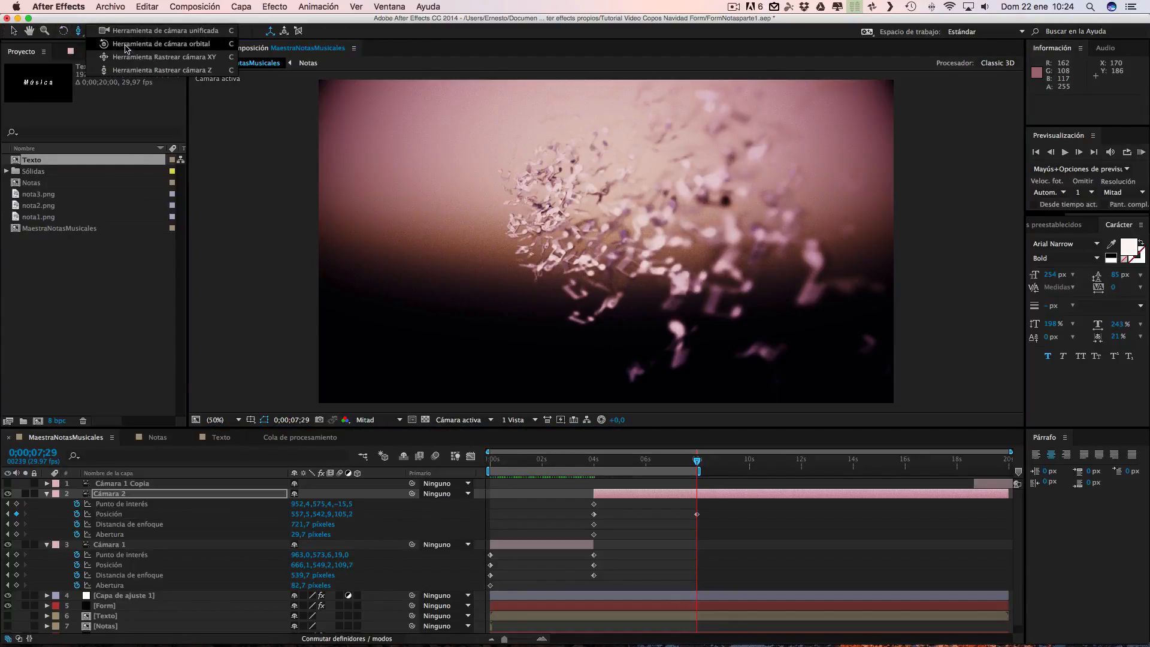
left_click(126, 46)
left_click_drag(763, 268, 753, 270)
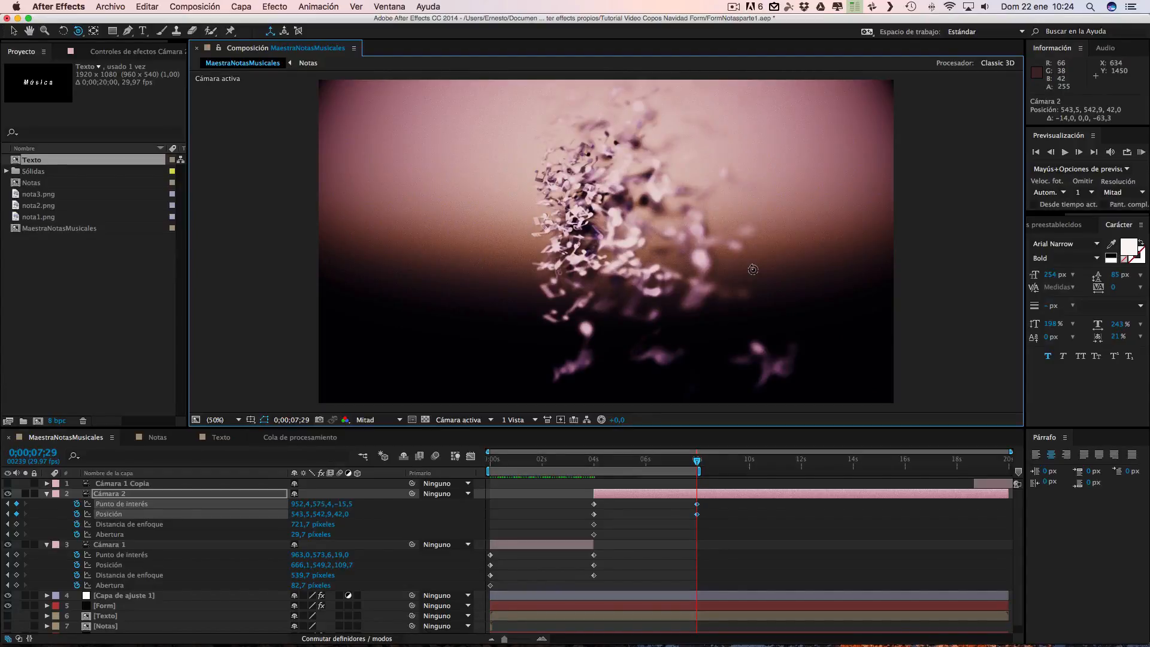
left_click_drag(759, 270, 731, 271)
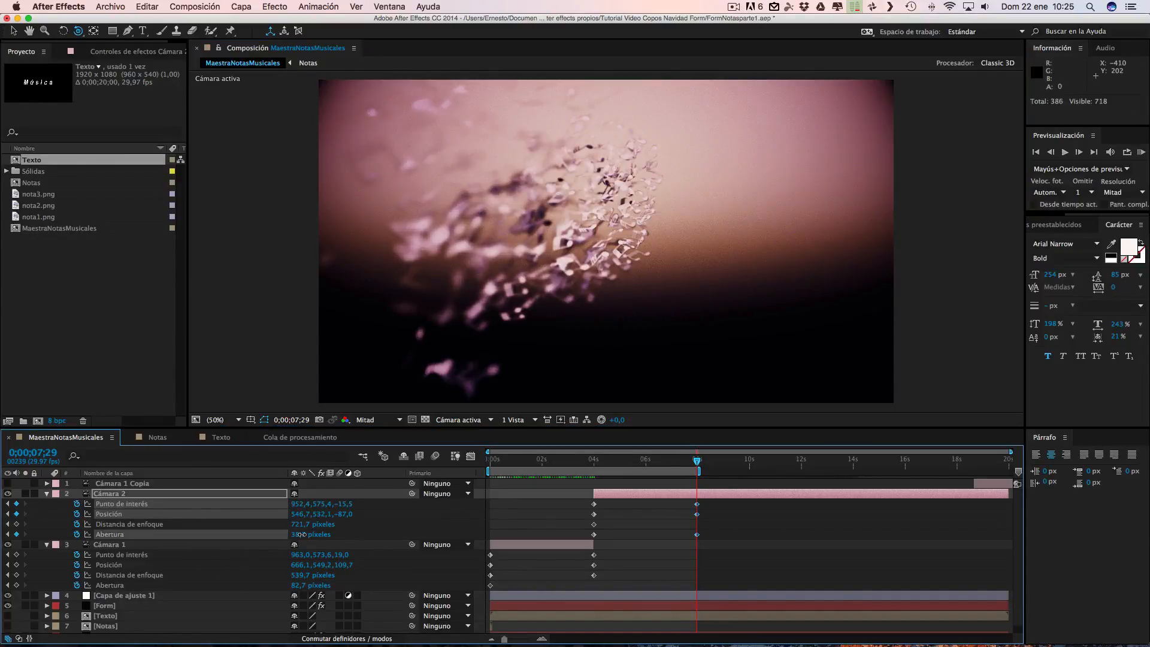
Step: Set Cámara 2's aperture to about 38,7 pixels and its focus distance to about 559,7 pixels at 0;00;07;29
left_click_drag(296, 538, 170, 522)
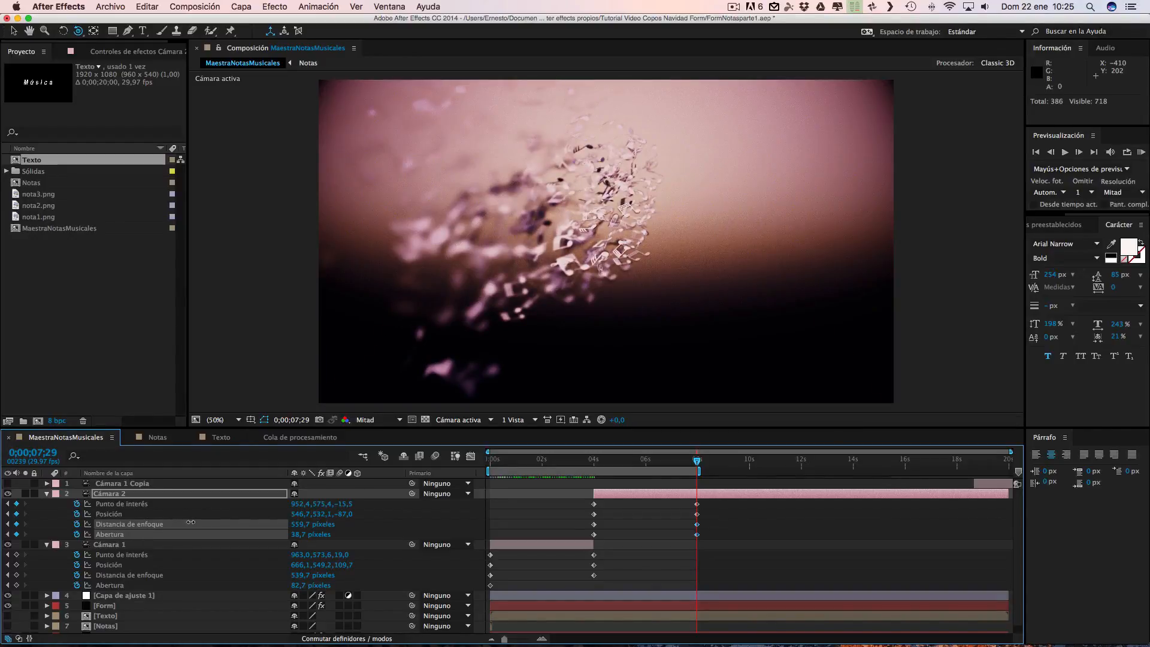
Step: Move Cámara 2 closer along Z at 0;00;07;29 to a position of about 605,8, 538,4, -76,6
left_click(81, 32)
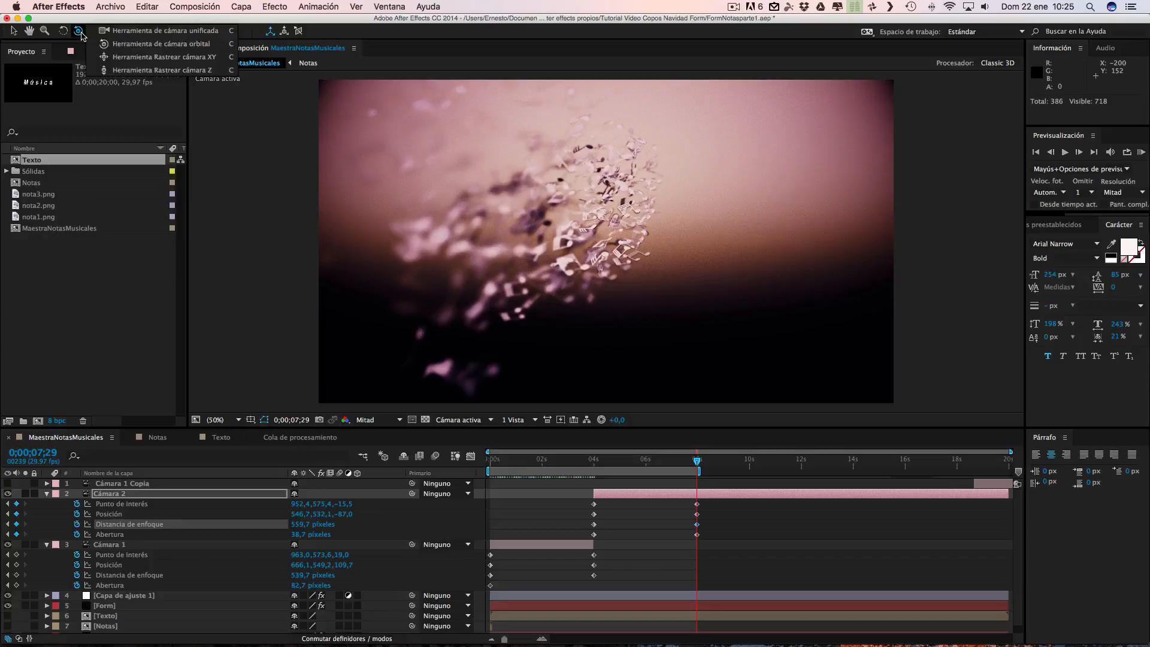
left_click(162, 70)
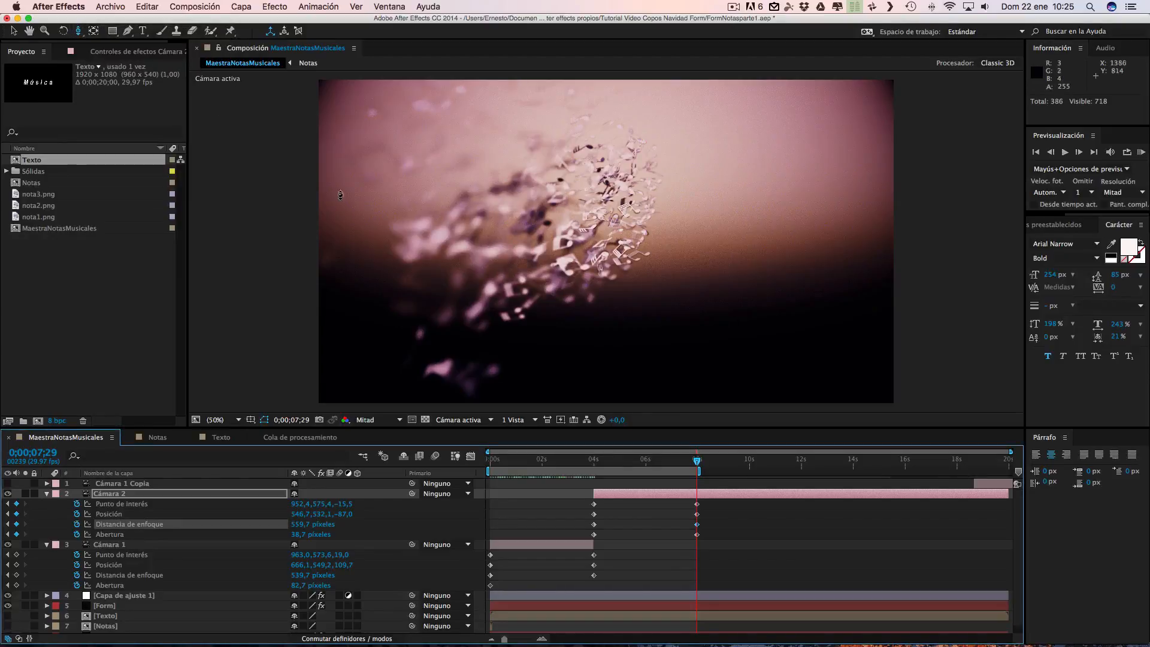
left_click(628, 283)
left_click_drag(628, 269, 372, 243)
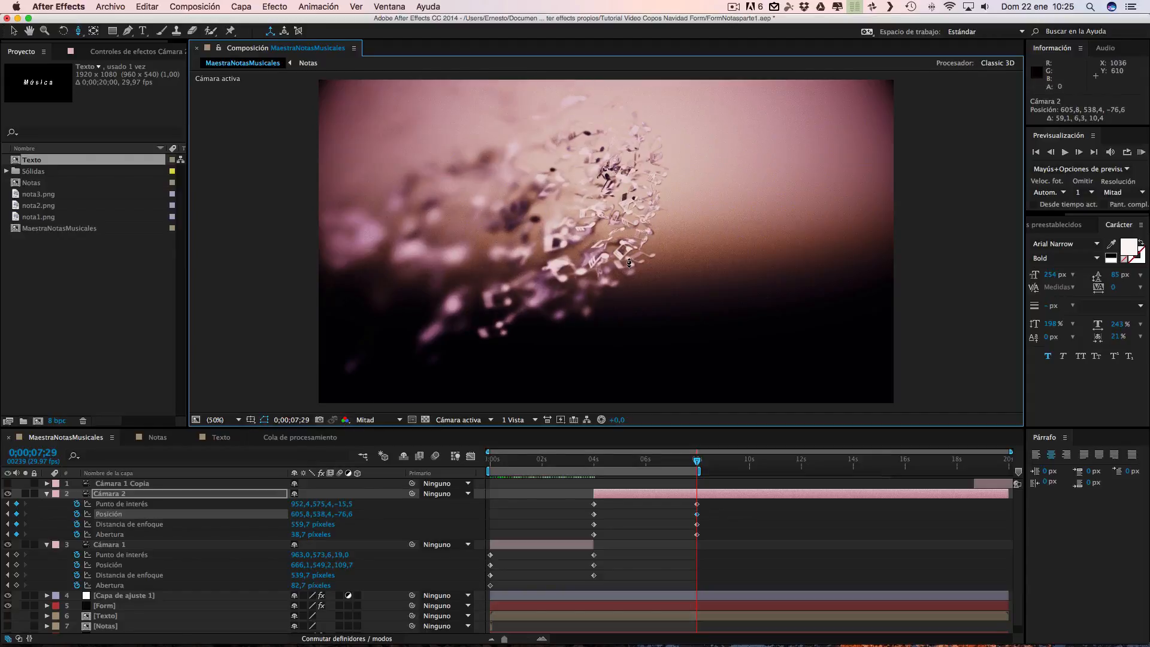
Step: Track Cámara 2 in XY at 0;00;07;29 to a position of about 600,6, 536,5, -45,9
left_click(78, 30)
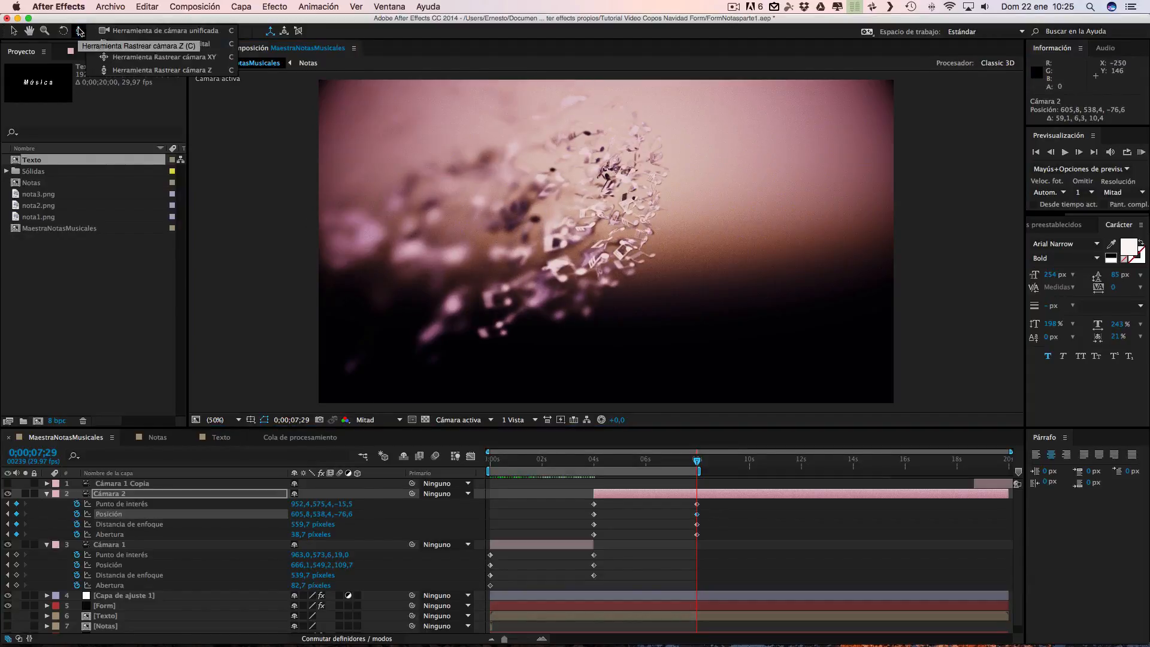
left_click(134, 57)
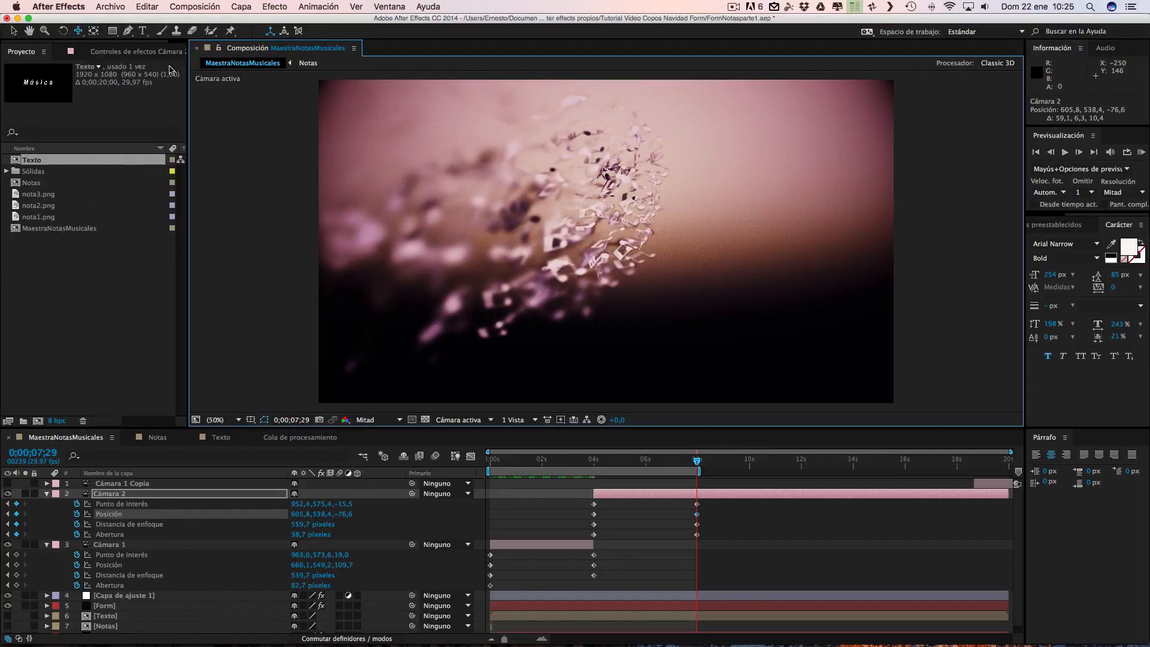
left_click_drag(582, 204, 586, 206)
scroll(585, 207, "up", 2)
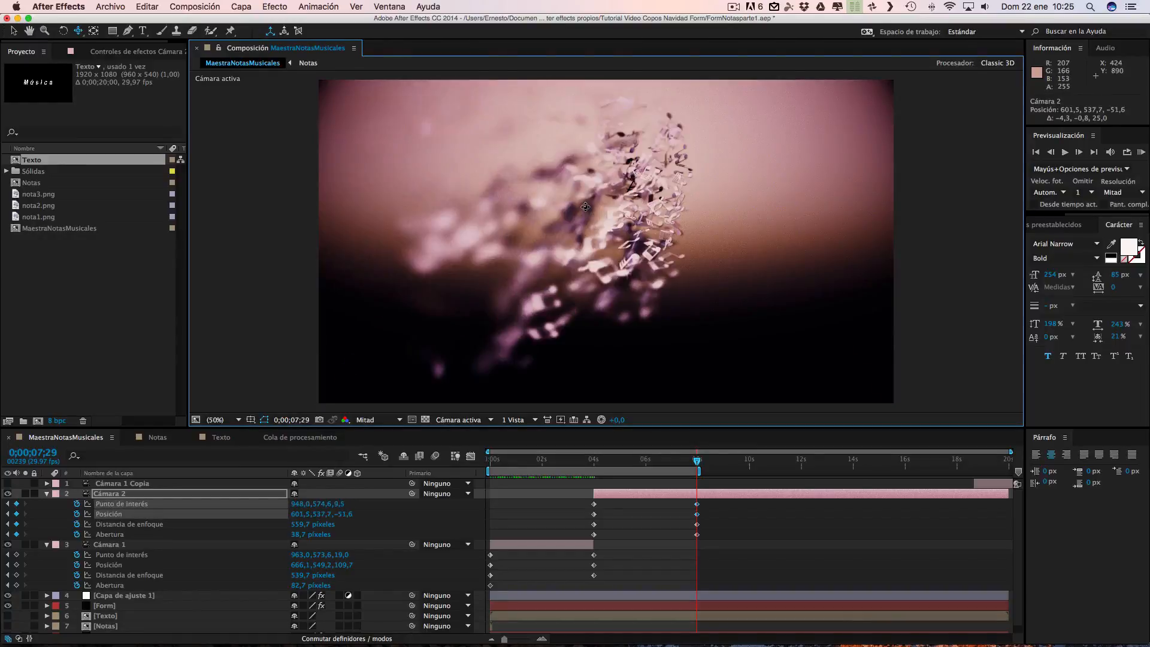
scroll(595, 209, "up", 1)
scroll(596, 208, "up", 2)
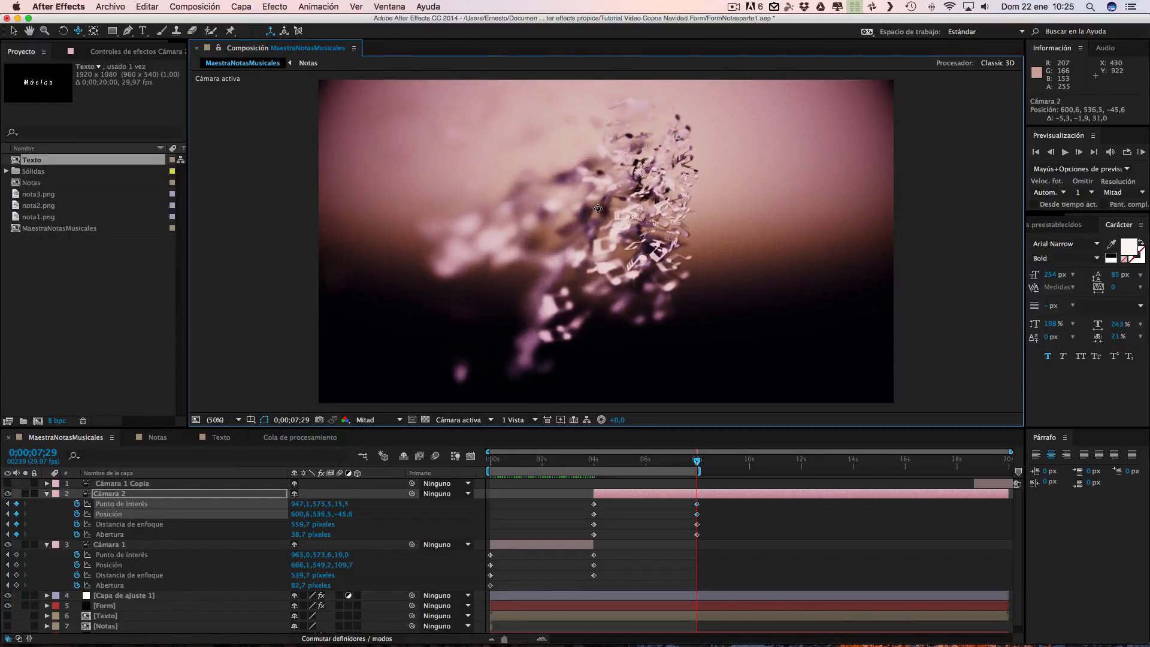
scroll(595, 208, "down", 1)
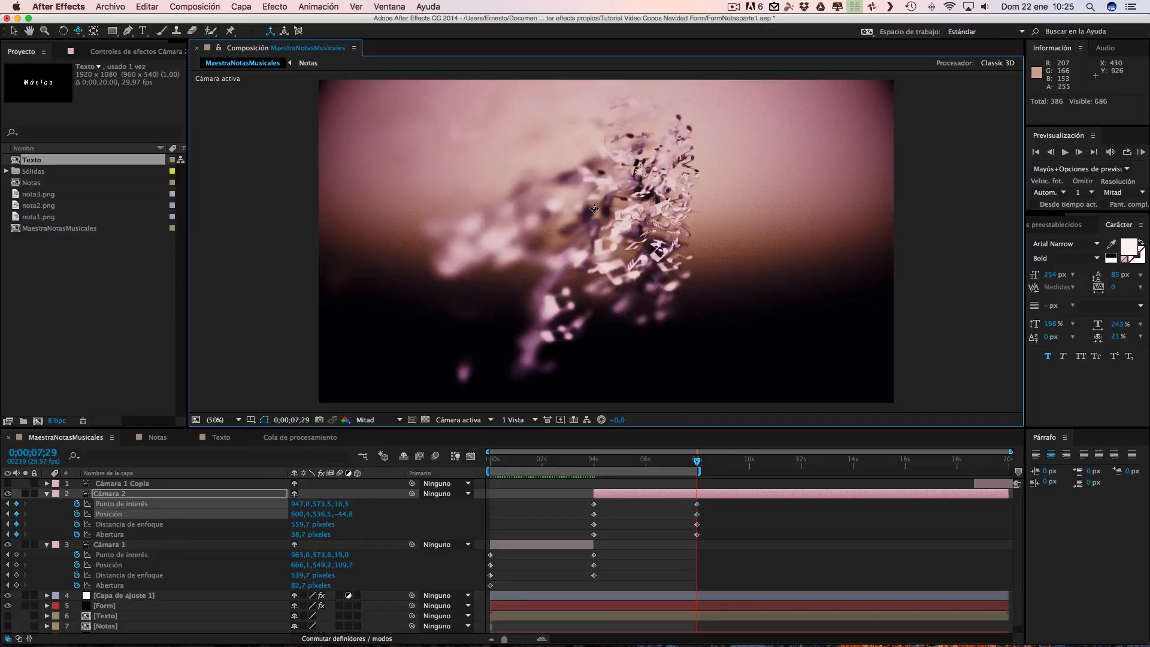
scroll(595, 208, "down", 1)
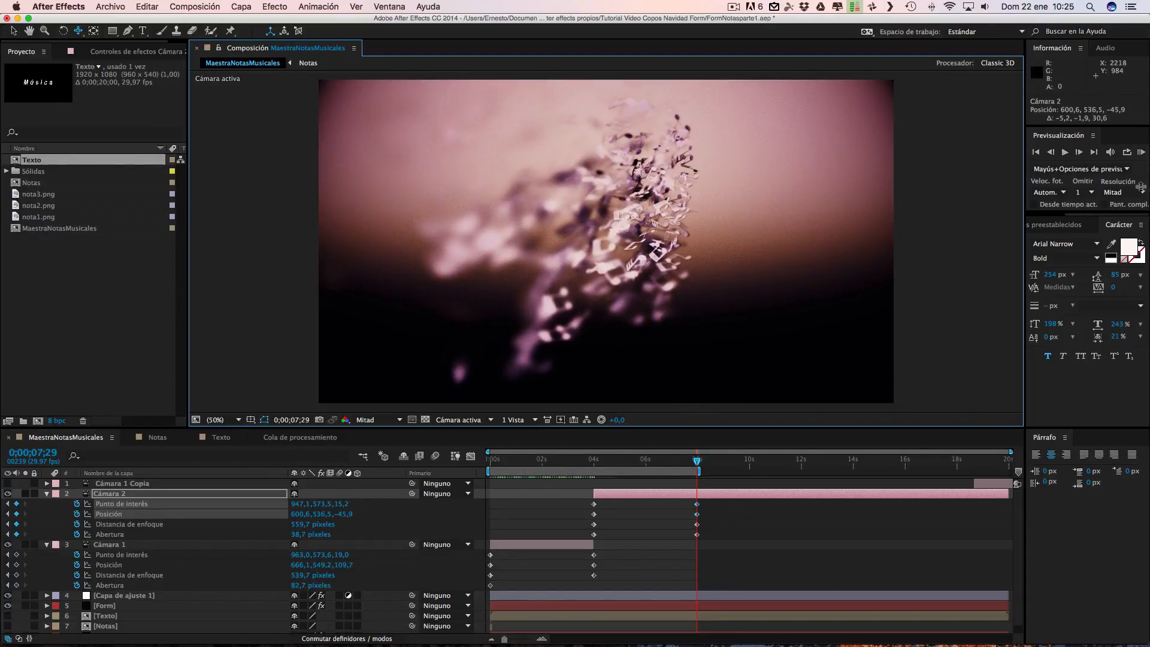
Step: Preview the work area and return to Cámara 2's keyframes at 0;00;07;29
left_click(1142, 153)
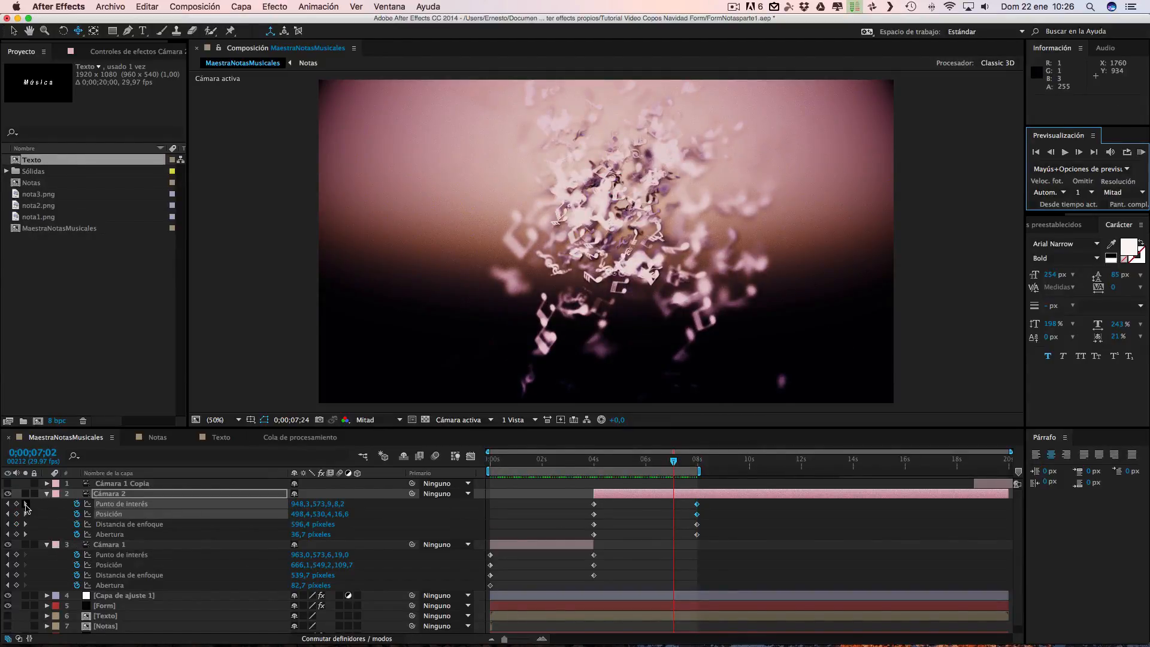
left_click(25, 505)
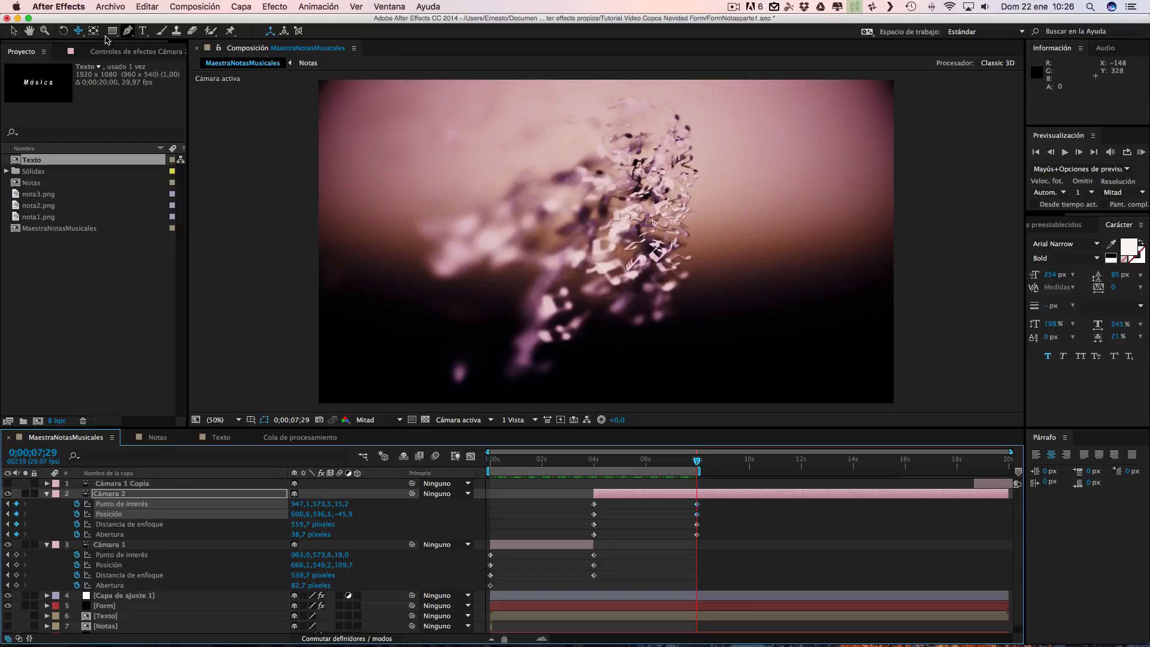
Step: Push Cámara 2 deep into the notes along Z at 0;00;07;29, to a position of about 911,4, 569,7, 8,9
left_click(78, 31)
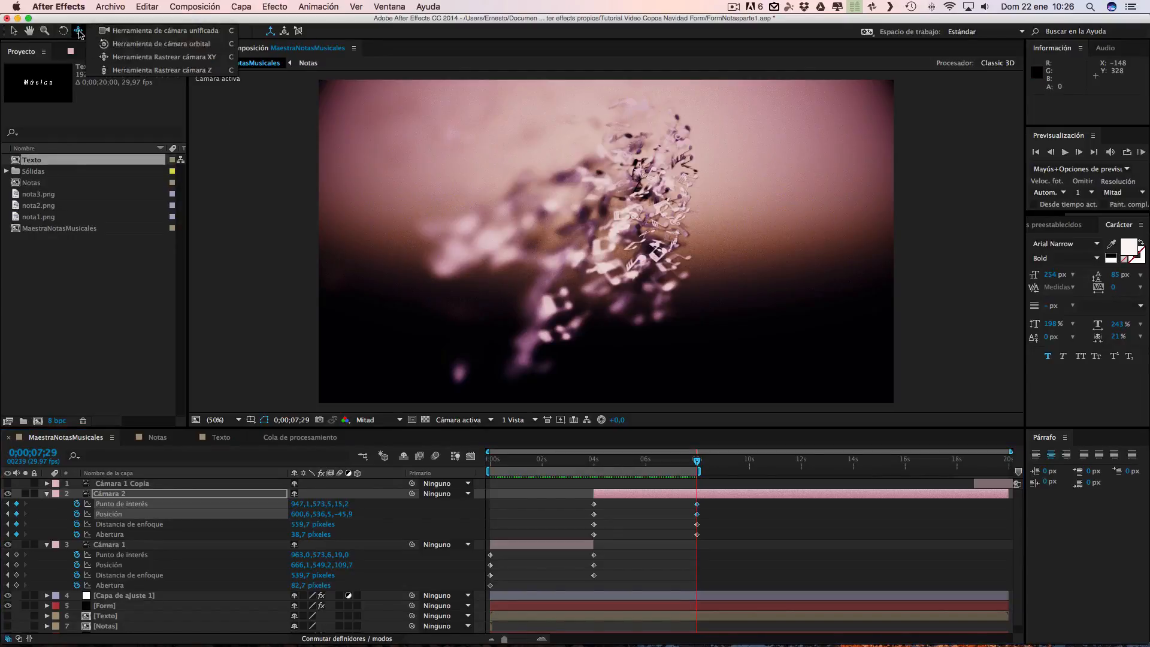
left_click(123, 71)
left_click_drag(647, 282, 650, 212)
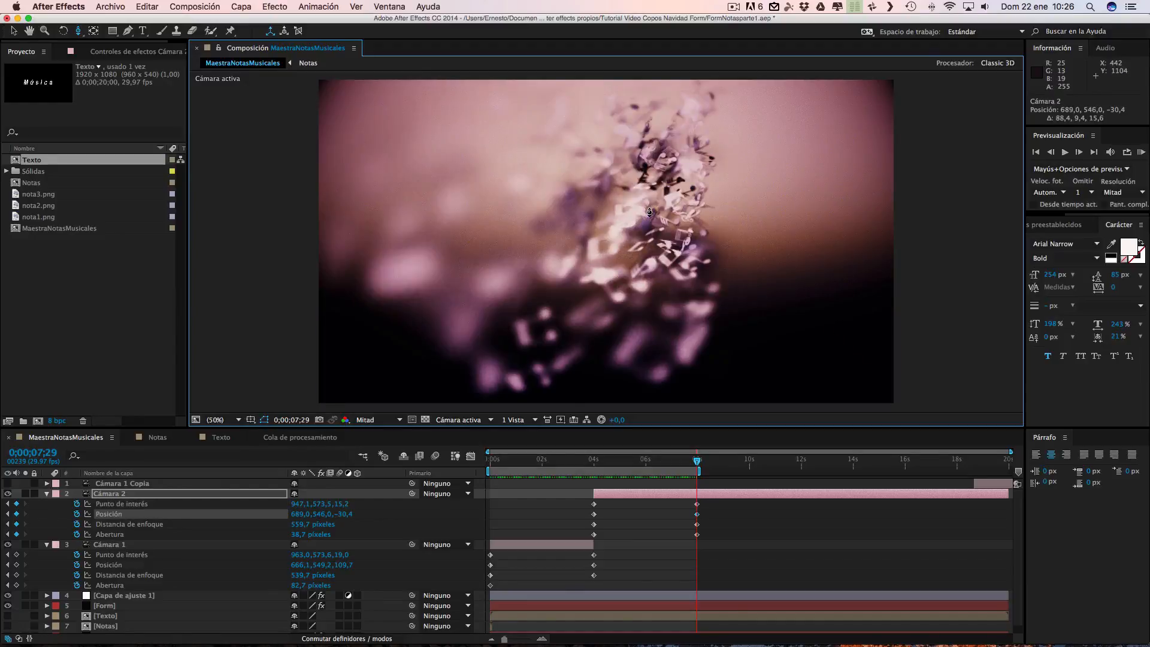
left_click_drag(650, 168, 653, 120)
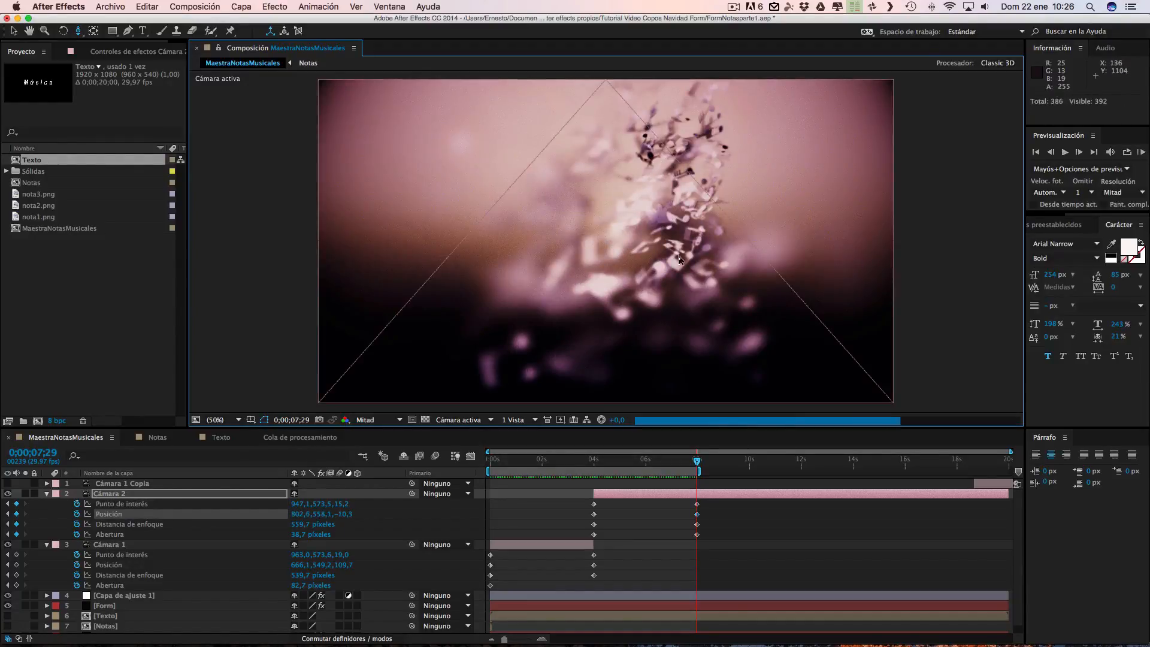
mouse_move(695, 198)
left_mouse_down()
mouse_move(696, 181)
mouse_move(710, 213)
left_mouse_up()
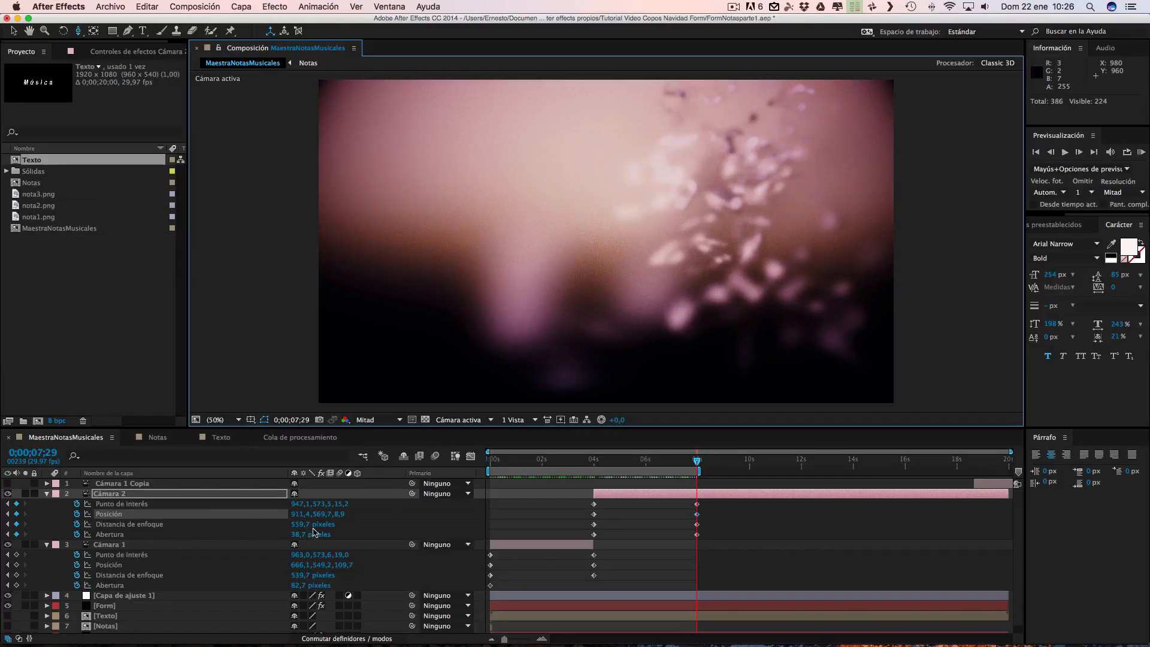
Step: Set Cámara 2's focus distance to about 259,7 pixels at 0;00;07;29
left_click_drag(298, 527, 300, 524)
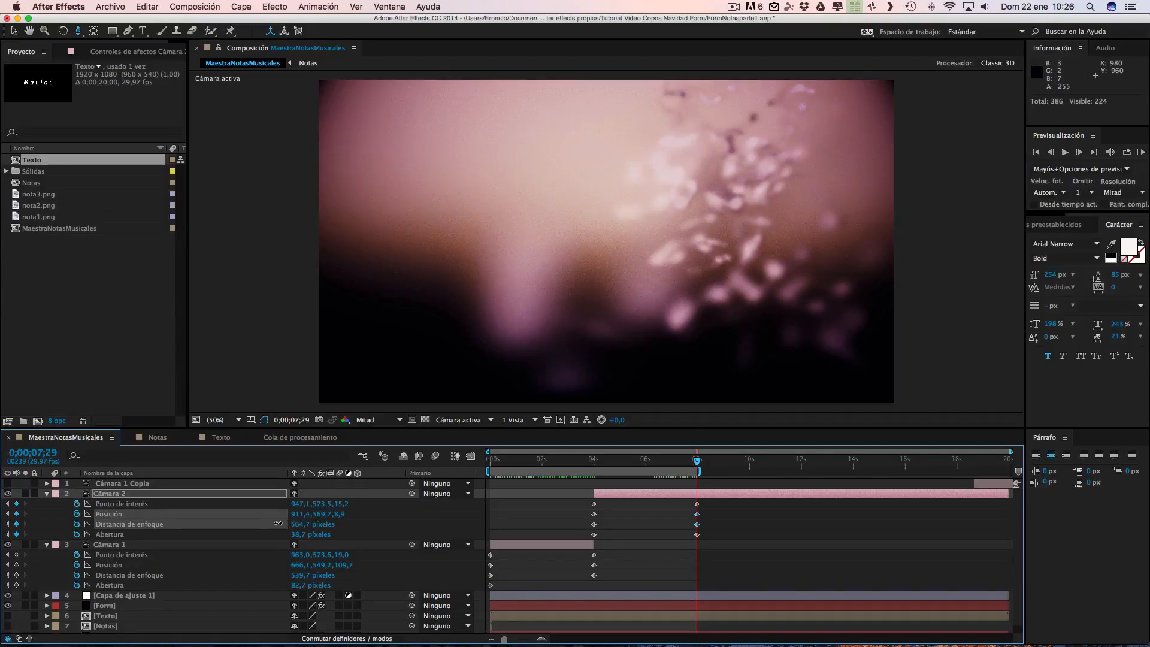
left_click_drag(278, 523, 111, 514)
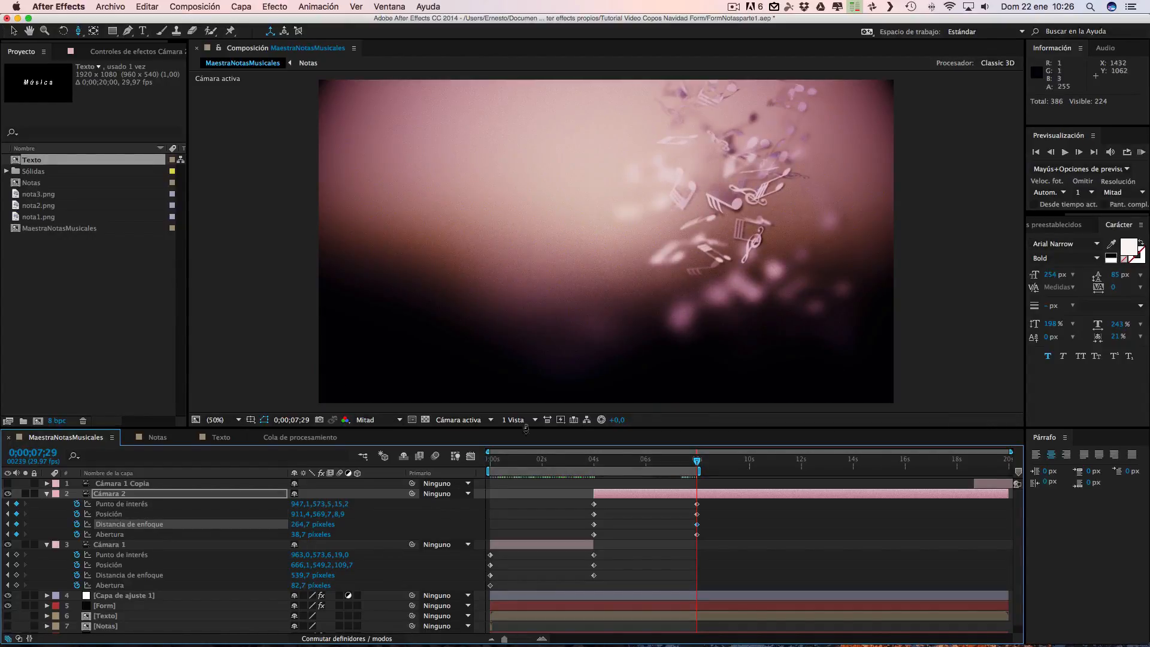
left_click_drag(299, 526, 287, 523)
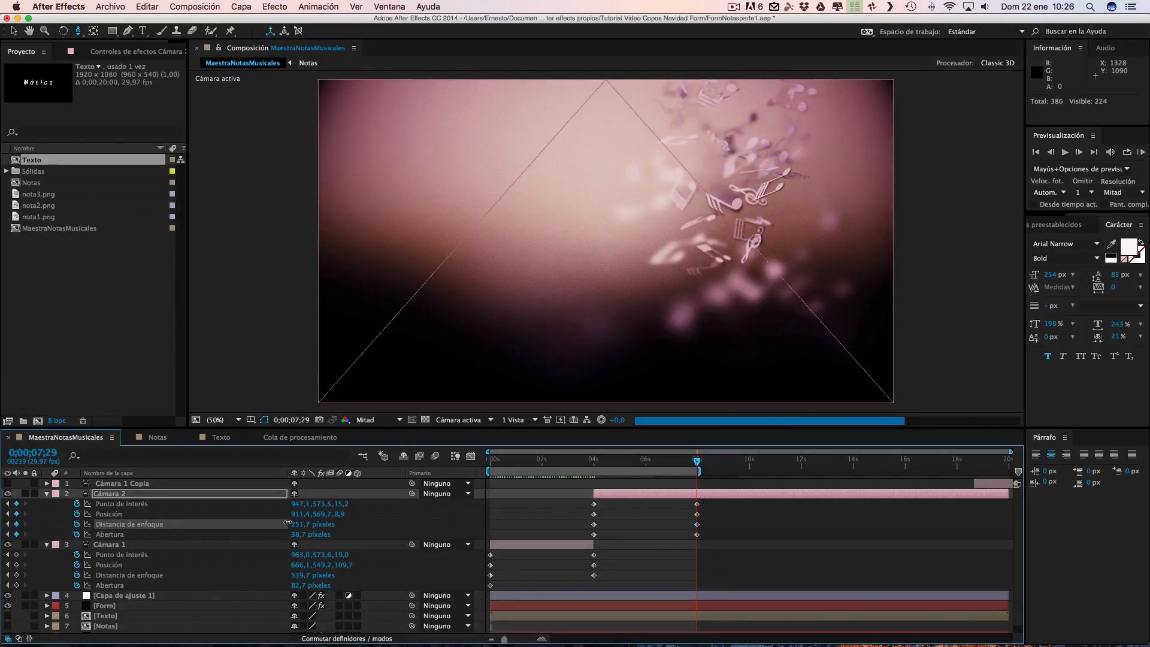
mouse_move(287, 523)
left_mouse_down()
mouse_move(305, 523)
mouse_move(291, 521)
left_mouse_up()
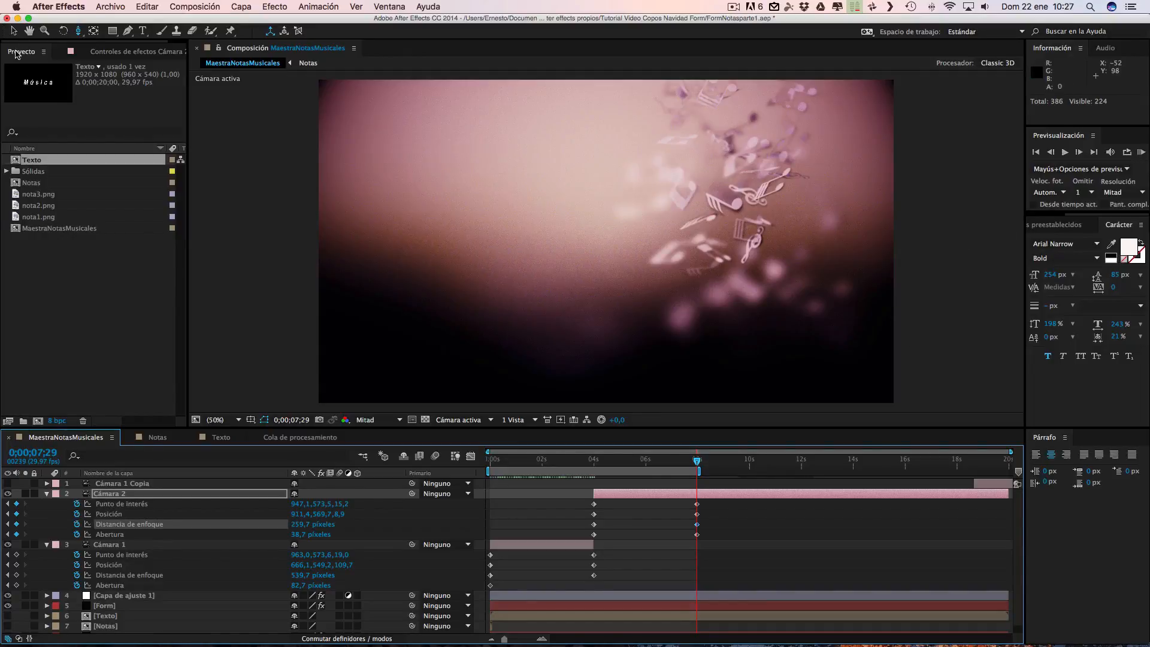
Step: Shift Cámara 2 vertically with XY tracking at 0;00;07;29 to a position of about 912,1, 562,7, 9,1
left_click(79, 32)
left_click_drag(81, 34, 144, 57)
left_click_drag(661, 169, 662, 277)
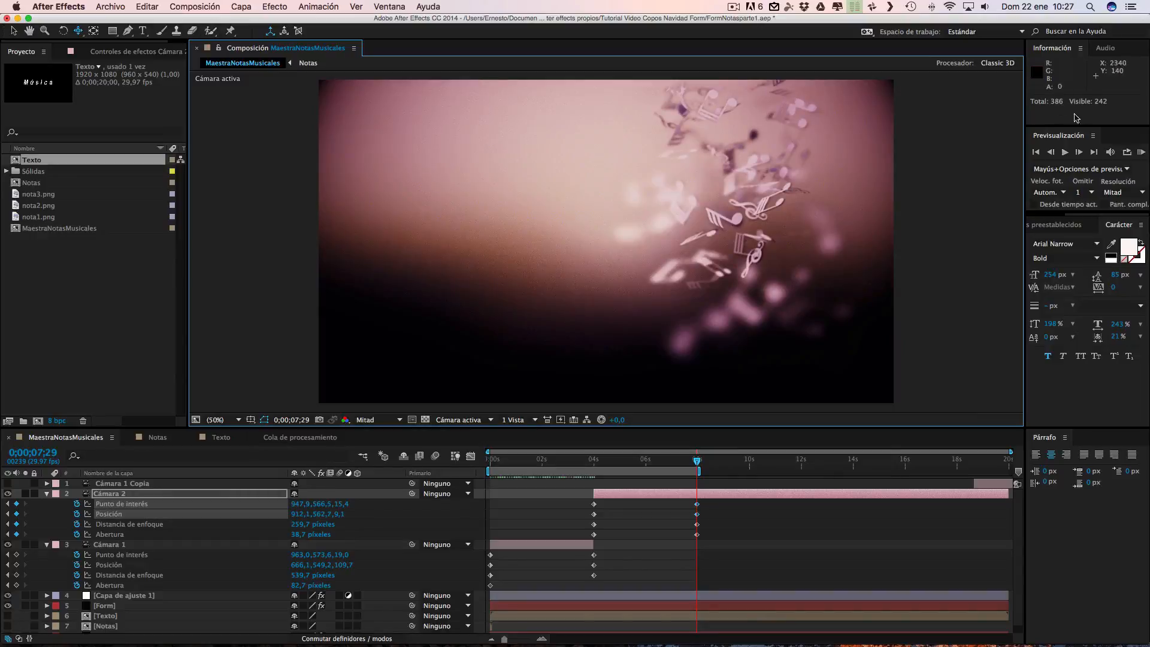
Step: Preview the camera animation over the work area and inspect the Cámara 1 shot at 0;00;02;22
left_click(1141, 152)
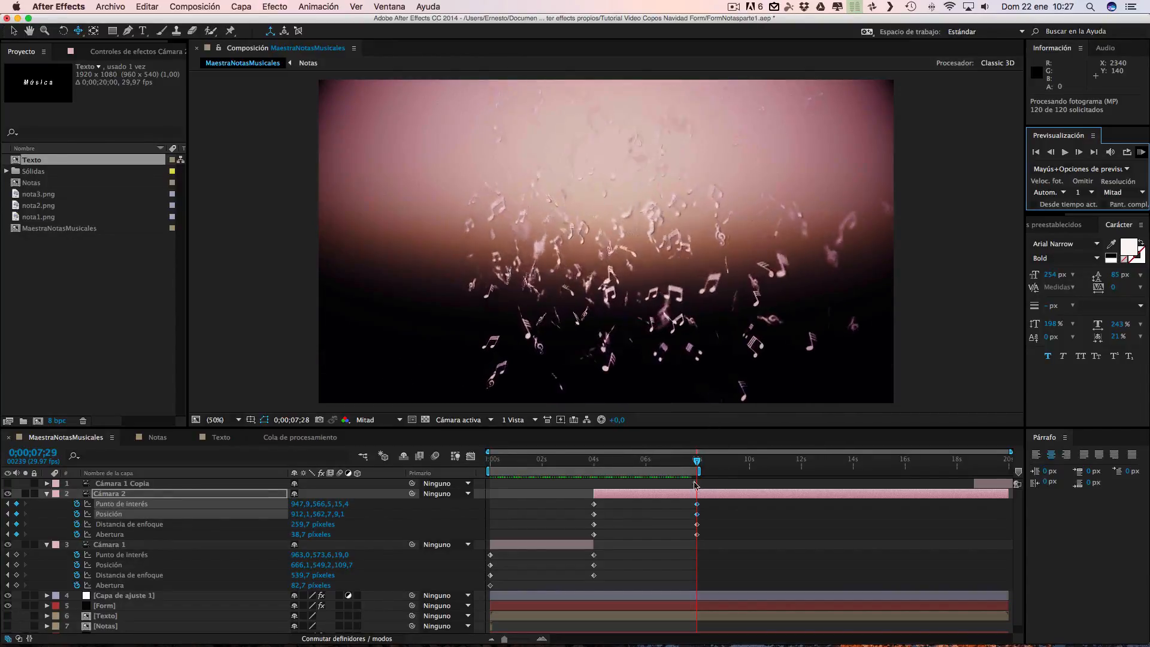
key("space")
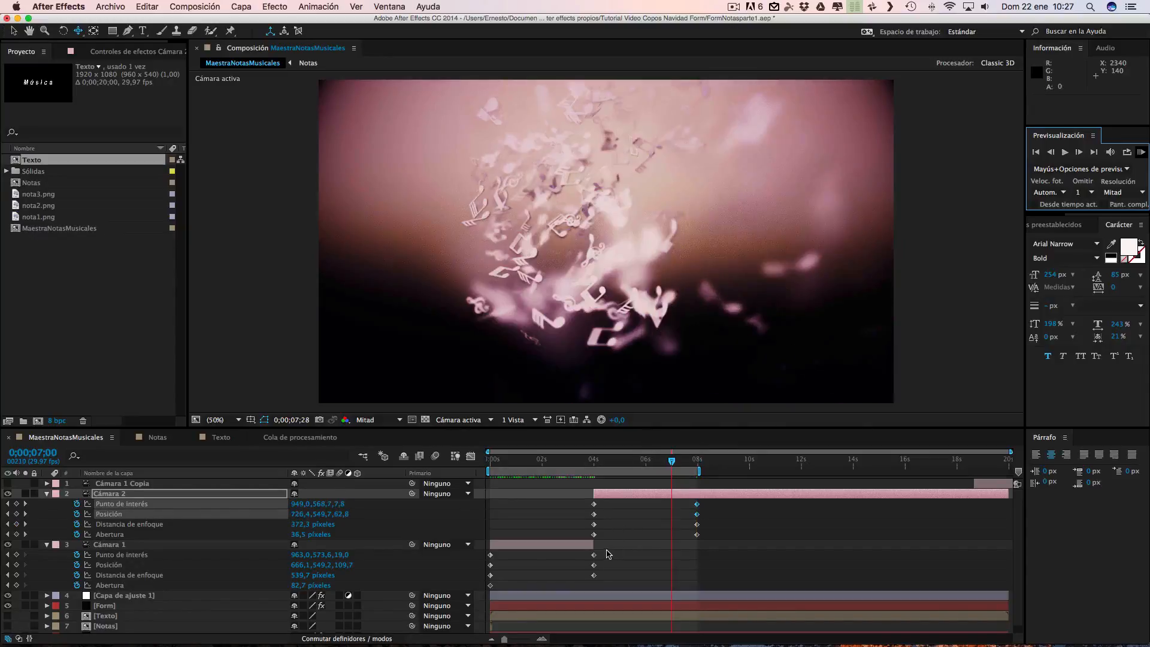
left_click(562, 463)
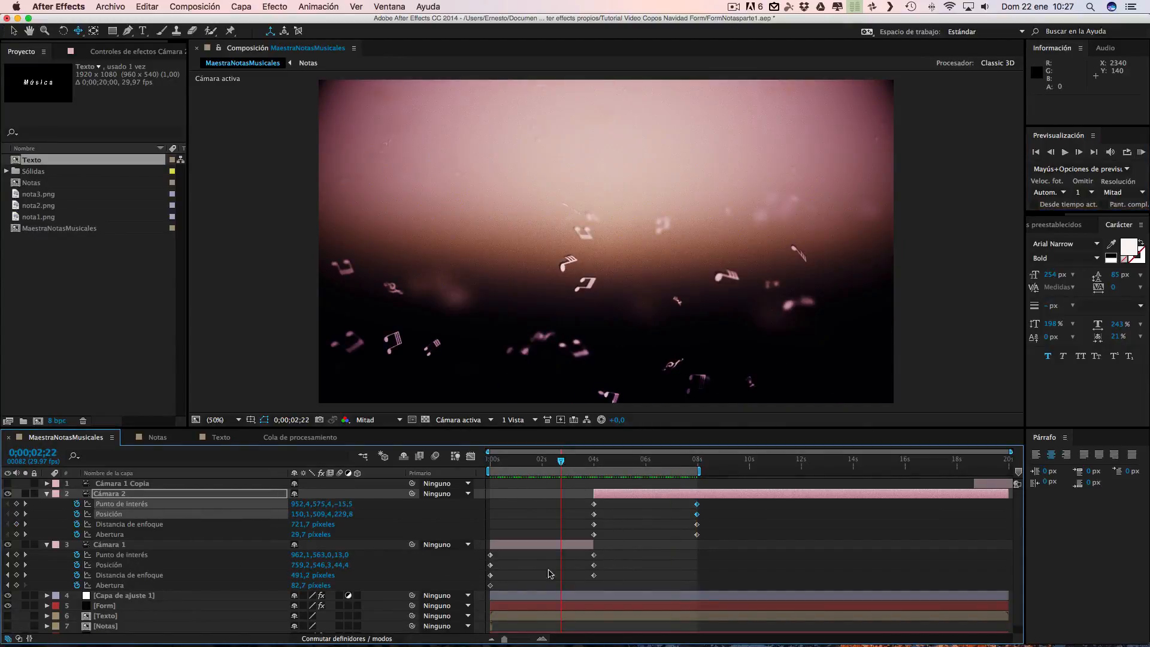
Step: Apply Easy Ease to Cámara 1's Position keyframes and shape the speed curve to peak at about 228,7 px/s mid-move
left_click_drag(610, 570, 485, 563)
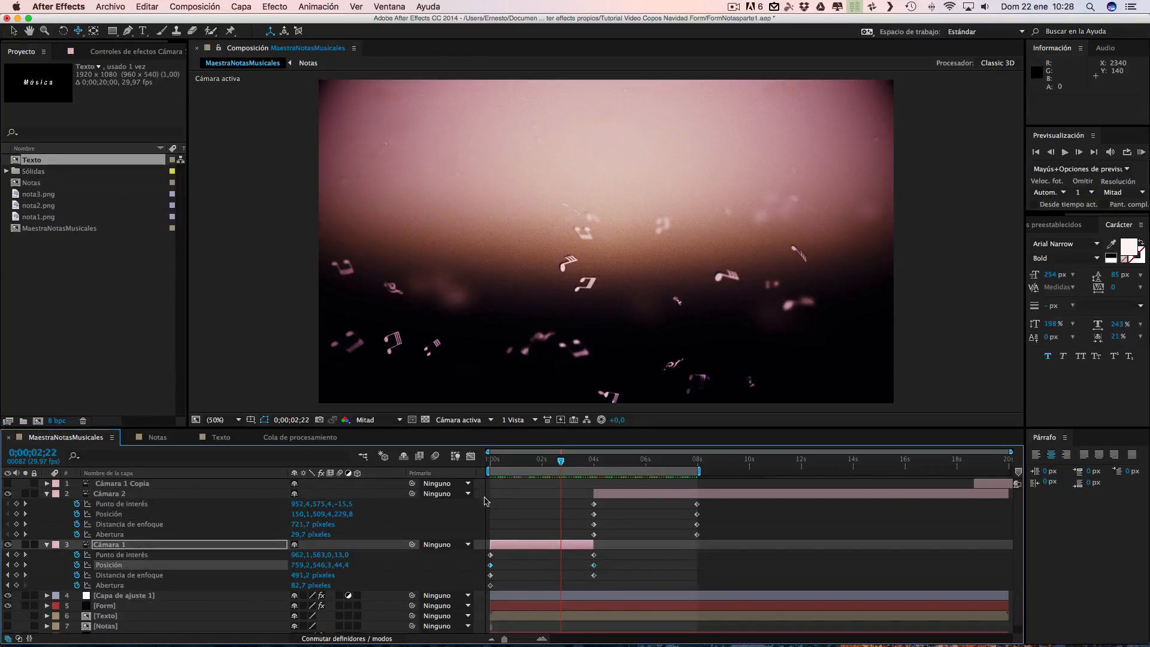
left_click(471, 457)
left_click_drag(552, 566, 484, 549)
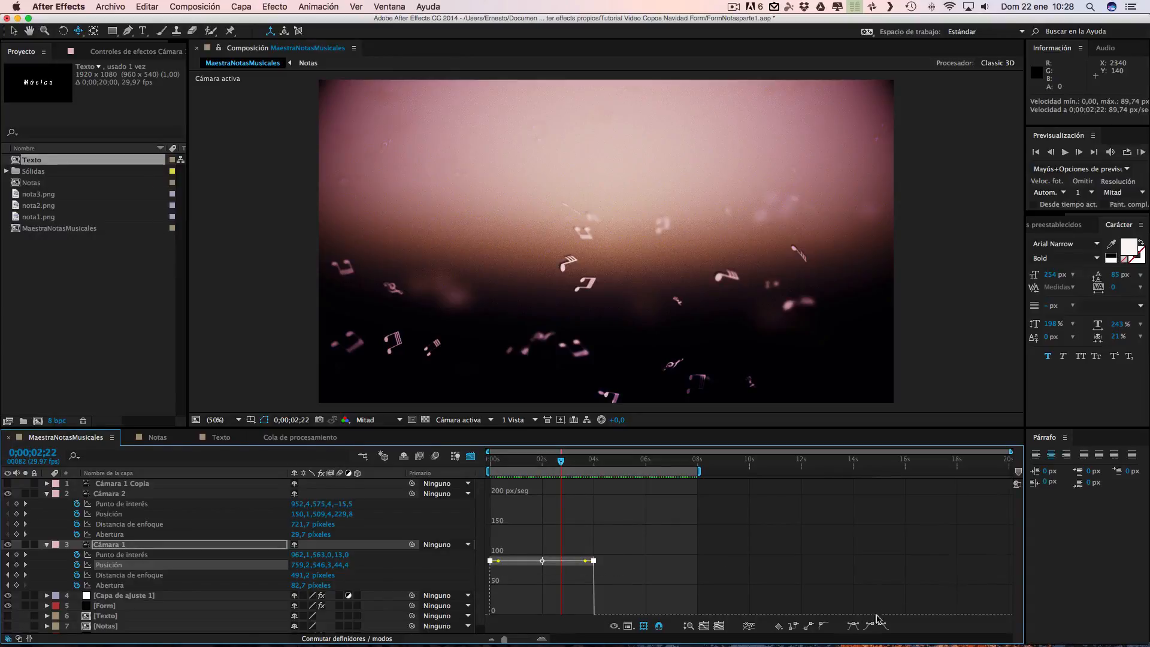
left_click(855, 626)
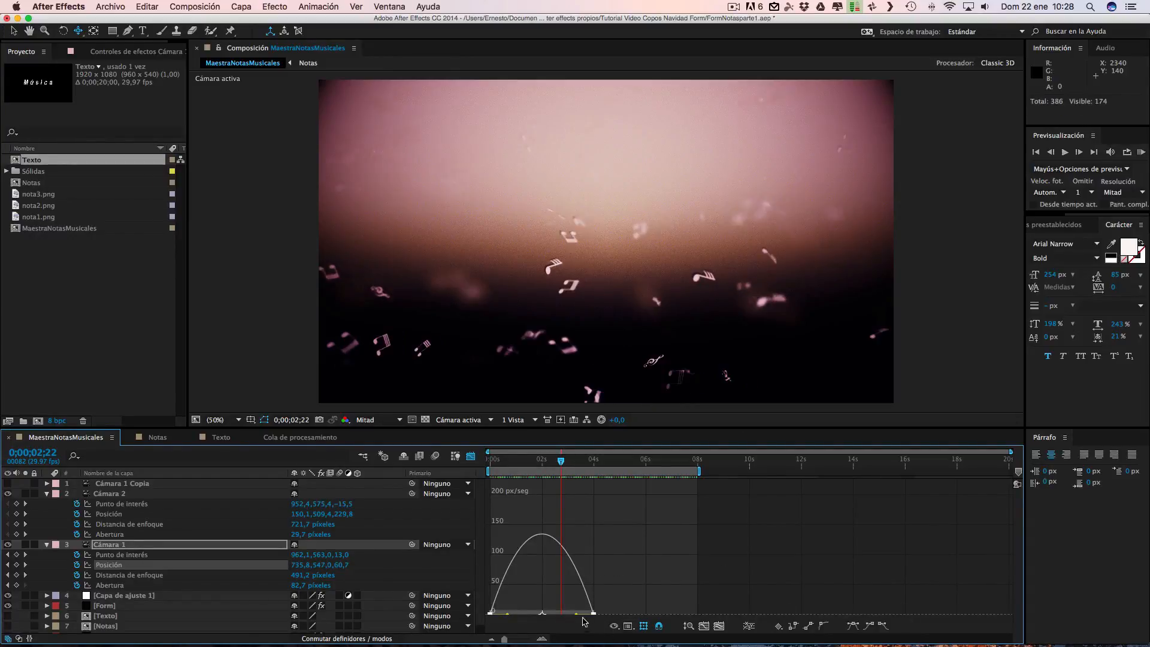
left_click_drag(575, 615, 527, 615)
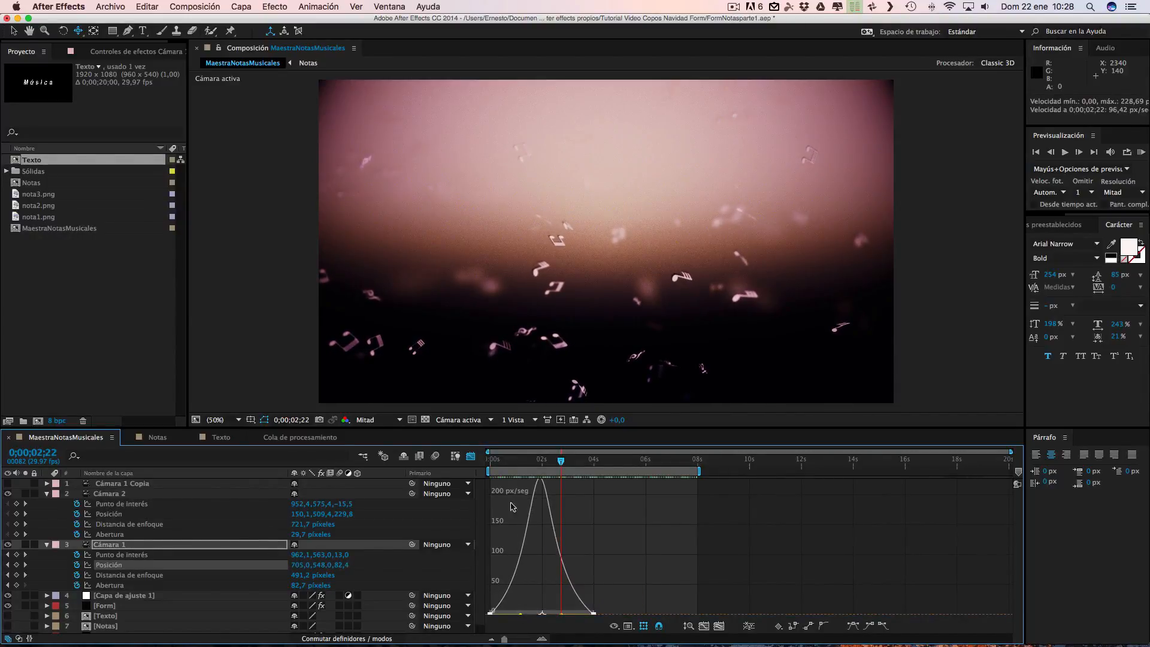
left_click(472, 457)
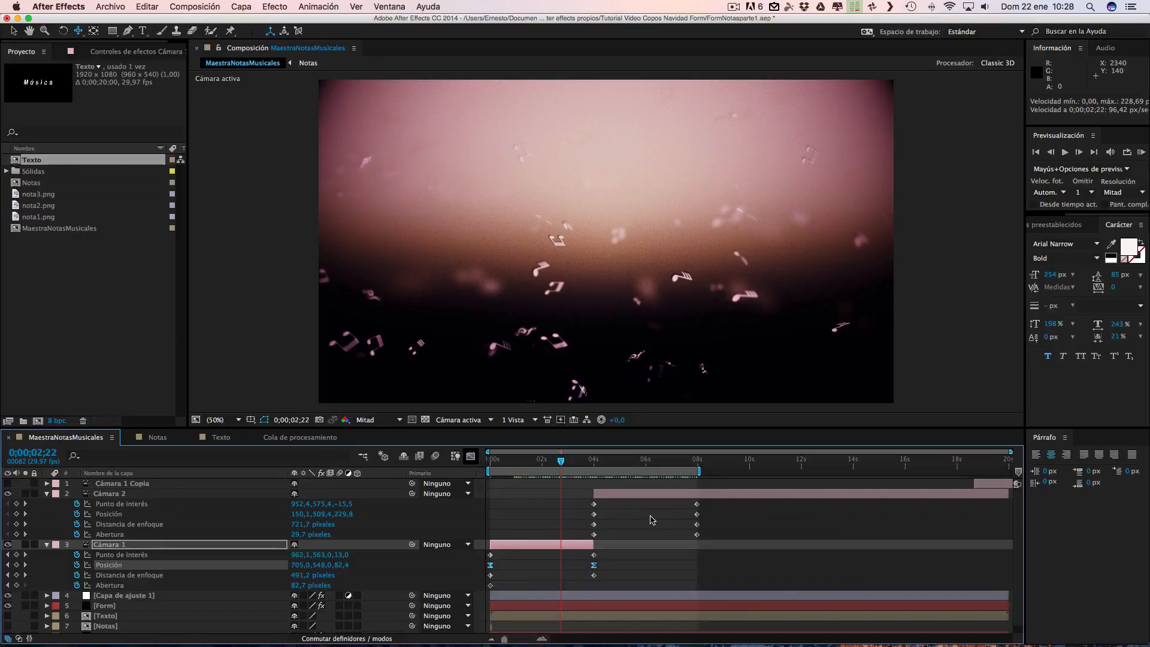
Step: Ease Cámara 2's Position keyframes with a speed curve peaking at about 549,3 px/s mid-move, and preview the animation
left_click_drag(725, 509, 585, 521)
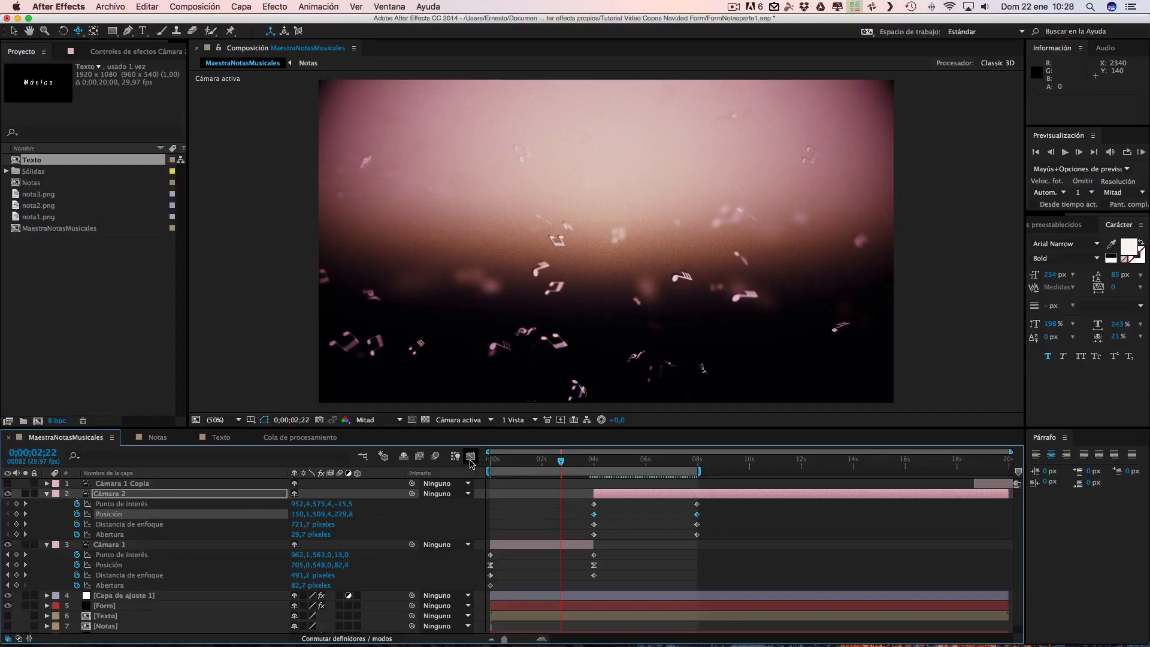
left_click(471, 457)
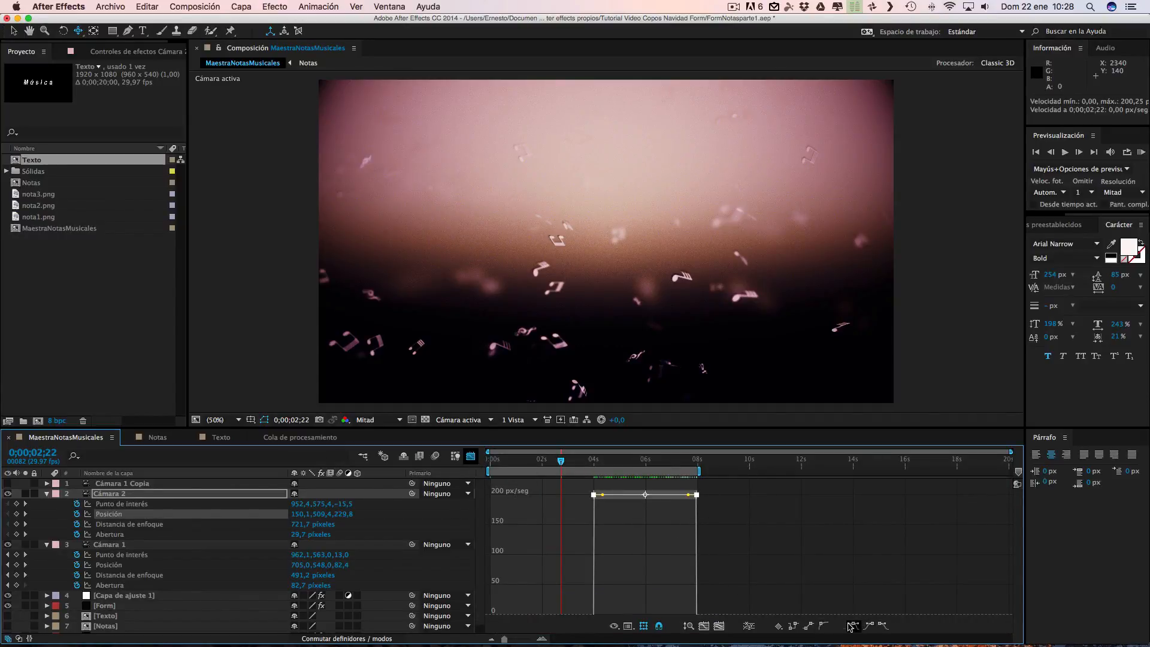
left_click(853, 626)
left_click_drag(677, 615, 623, 615)
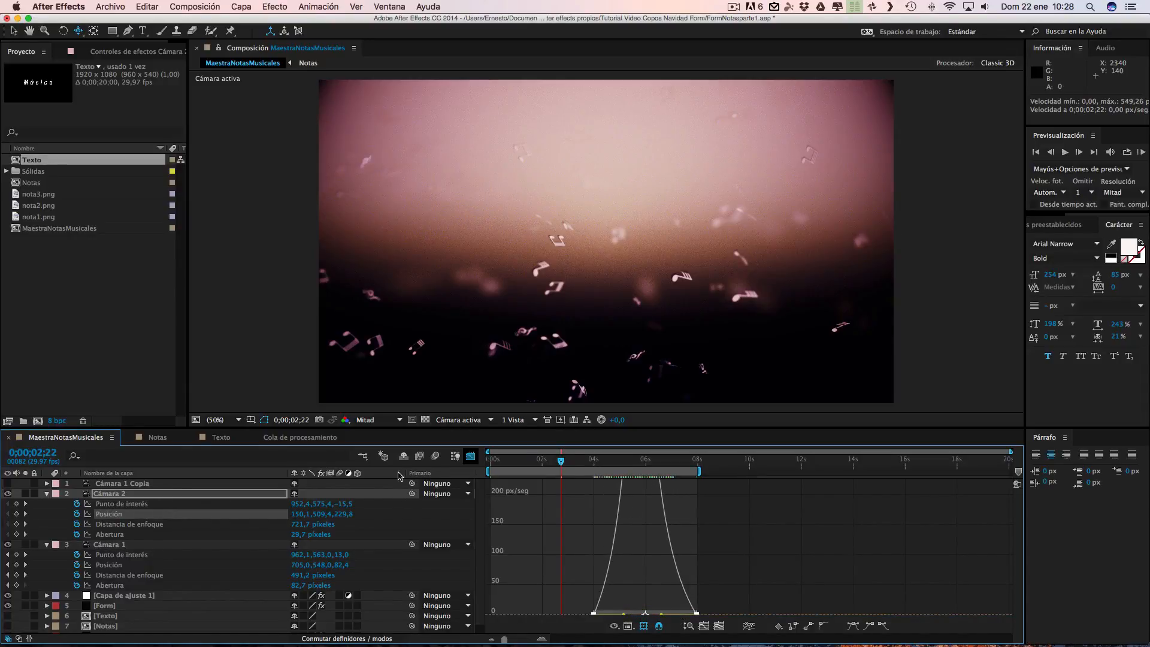
left_click(471, 457)
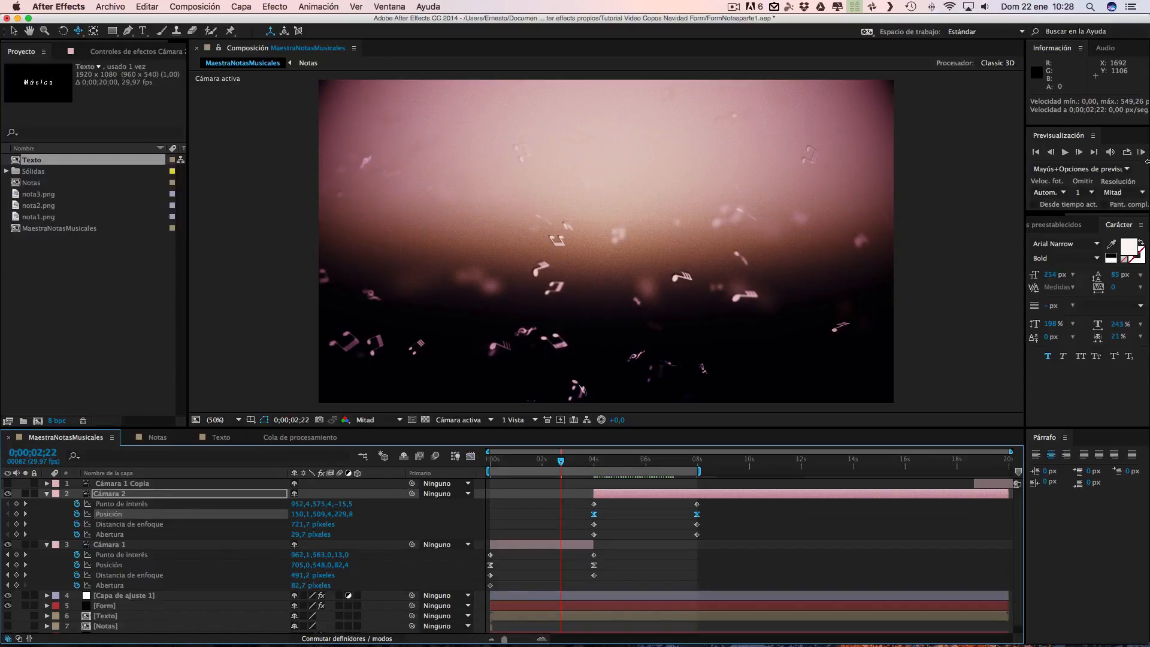
left_click(1142, 151)
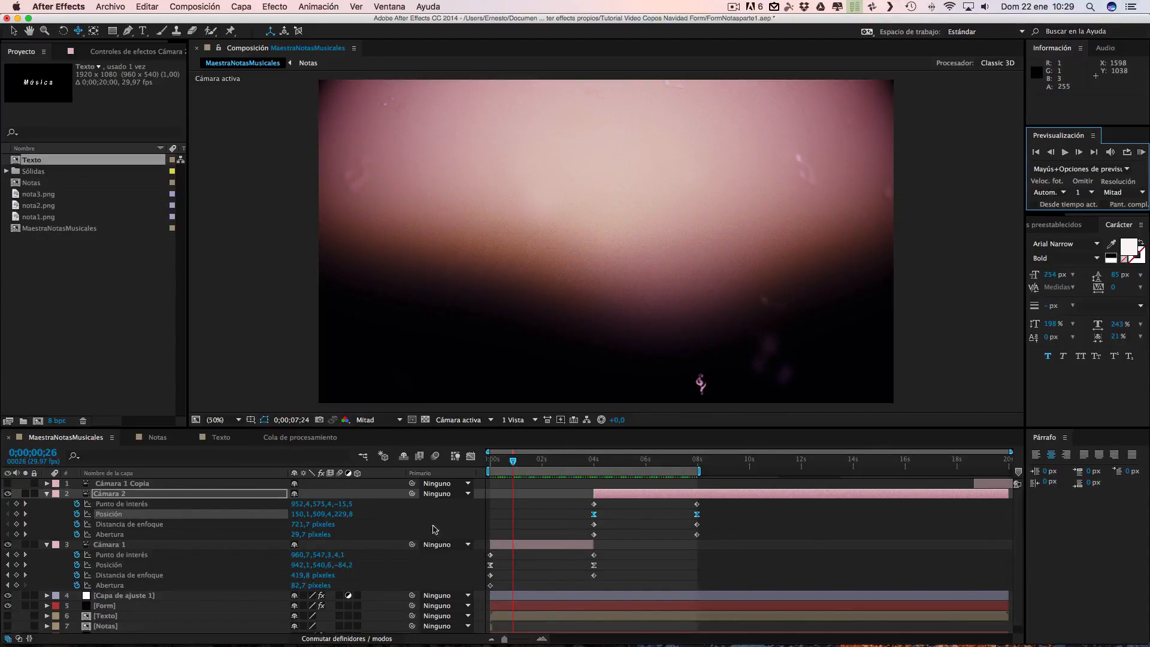
Step: Split the Cámara 2 layer at its last keyframes, at 0;00;07;29, and collapse the camera layers' properties
left_click(47, 494)
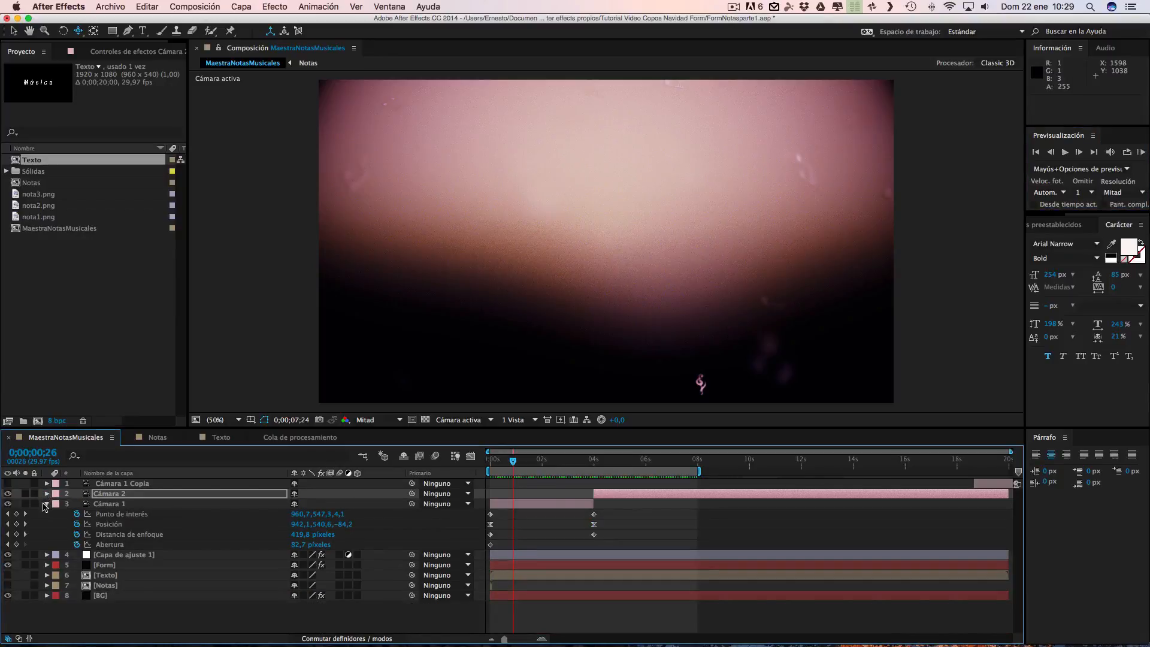
left_click(48, 505)
left_click(116, 496)
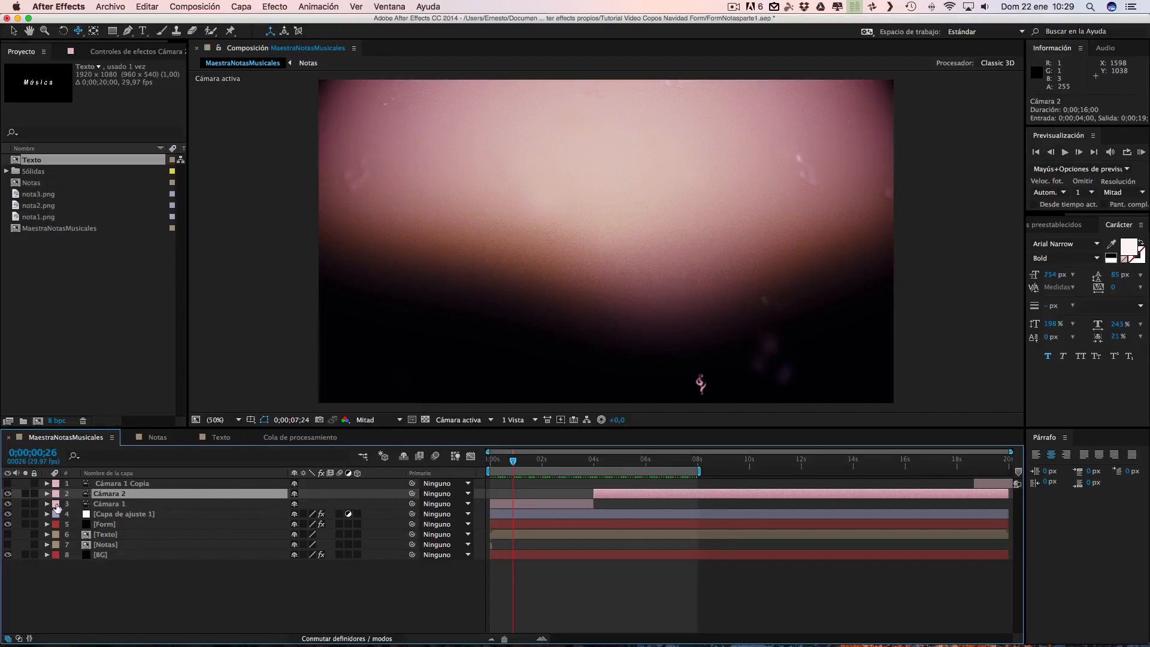
key("u")
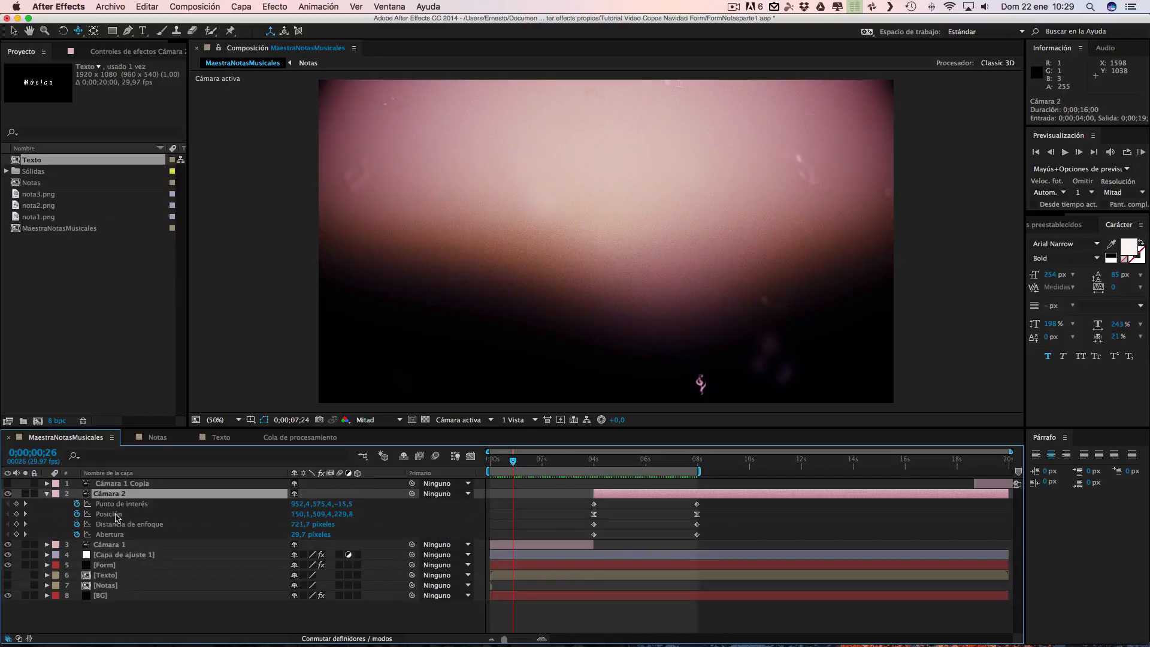
left_click(26, 504)
left_click(25, 504)
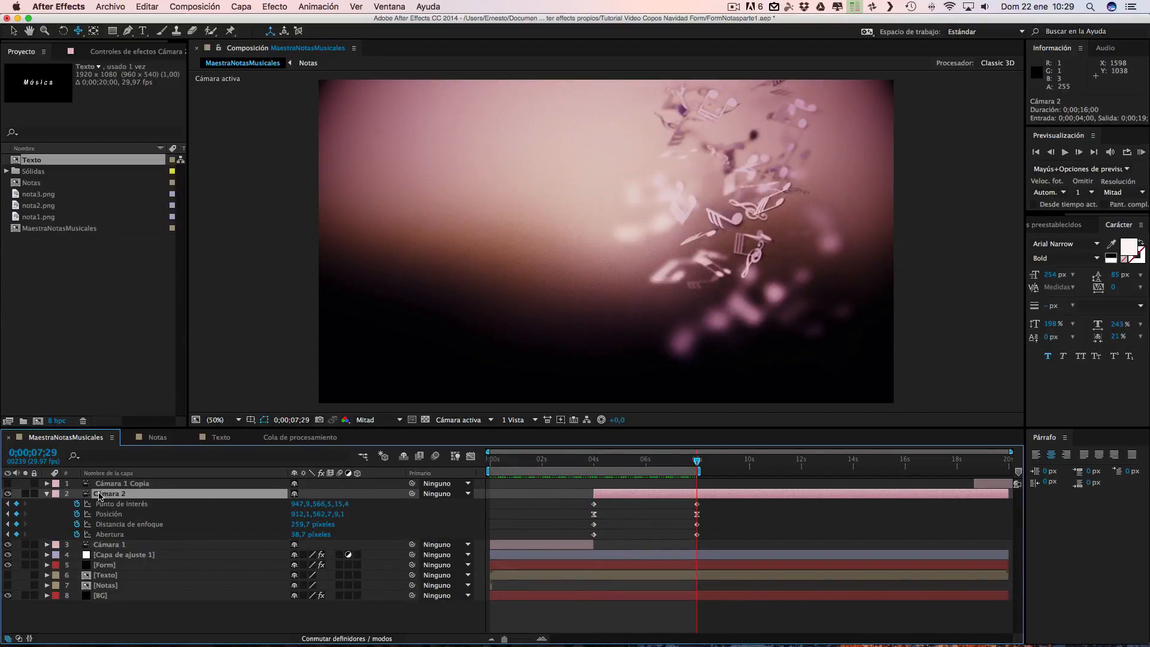
key("super+shift+d")
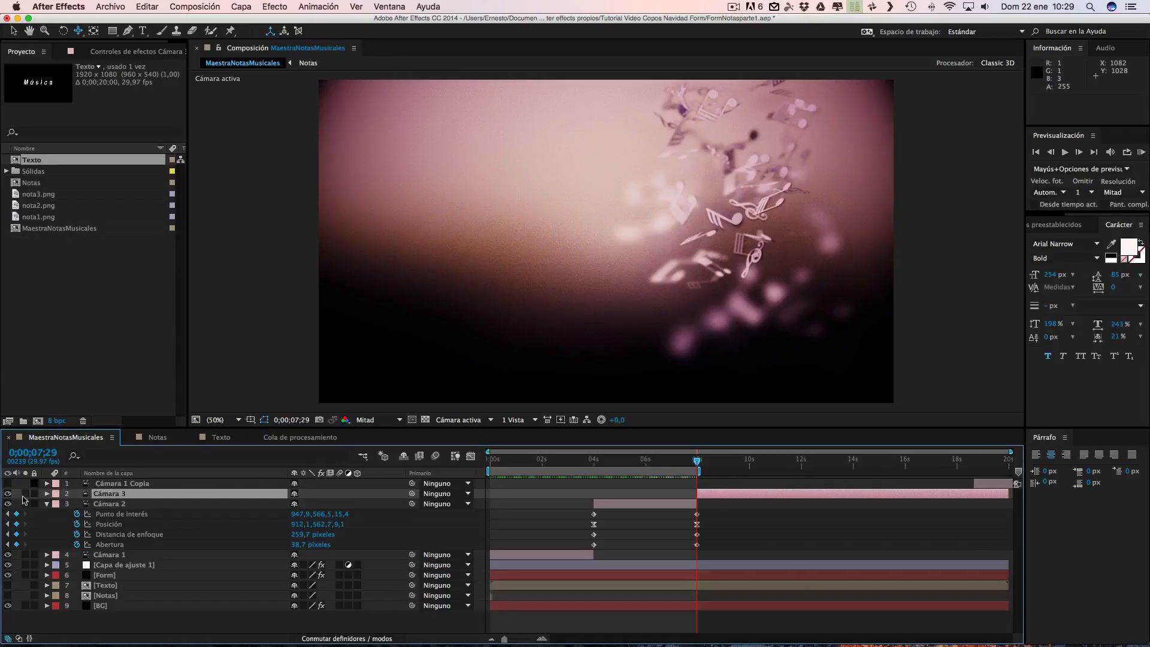
left_click(47, 505)
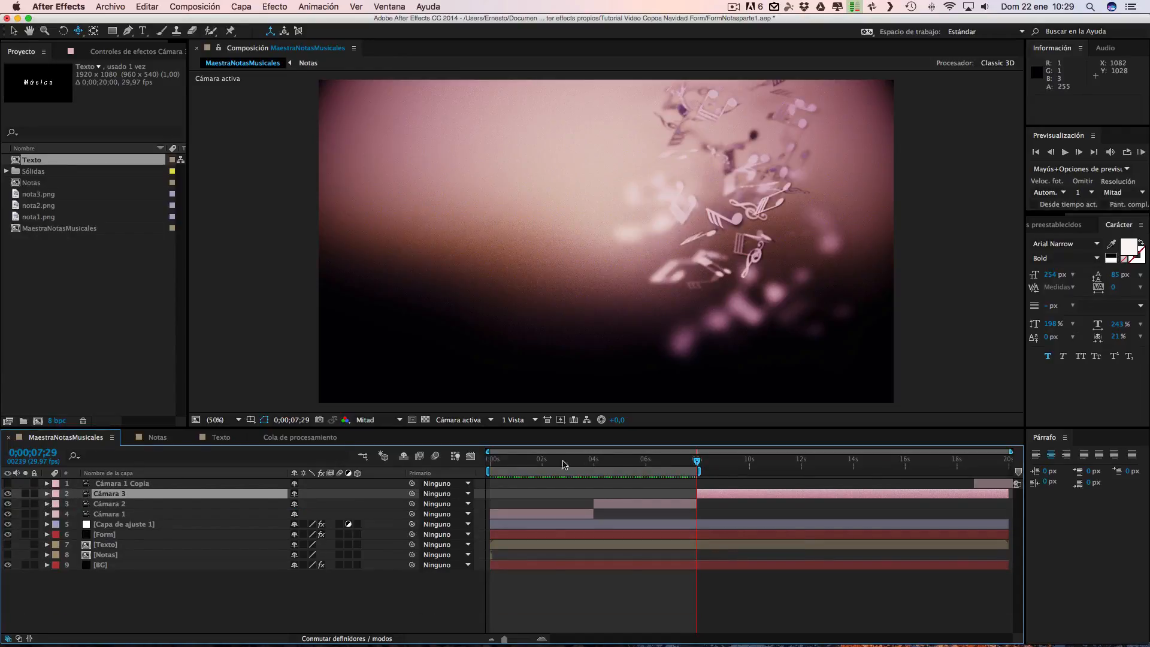
Step: Remove the 4 s keyframes from Cámara 3, keeping only those at 0;00;07;29
left_click(109, 498)
key("u")
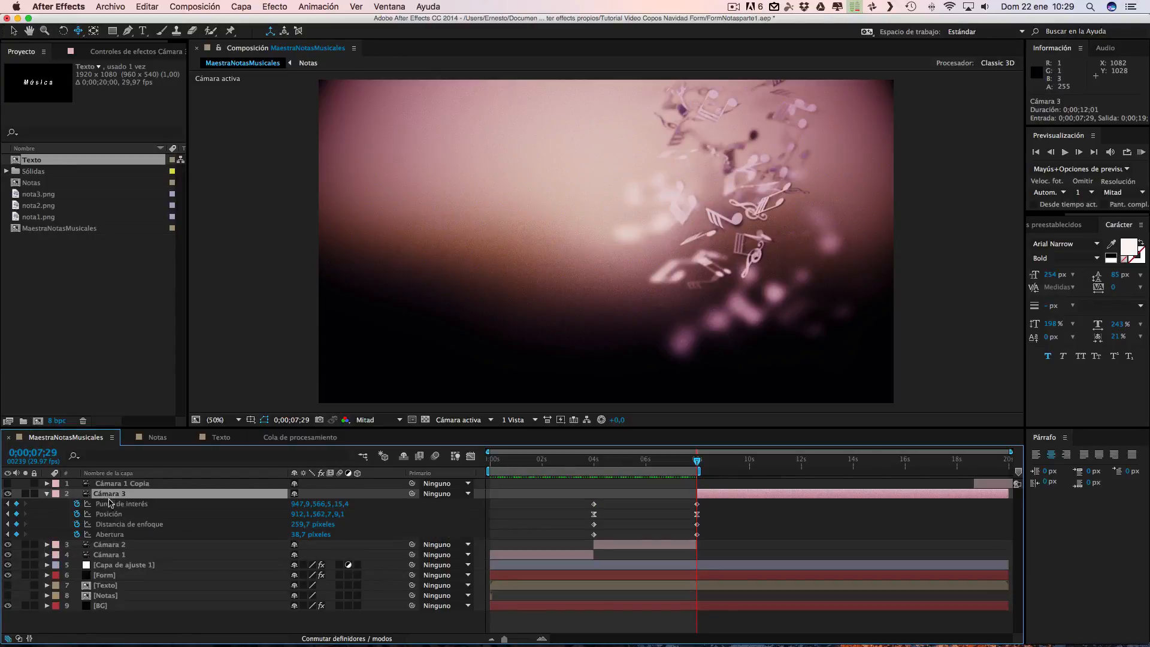
left_click(77, 503)
left_click(76, 503)
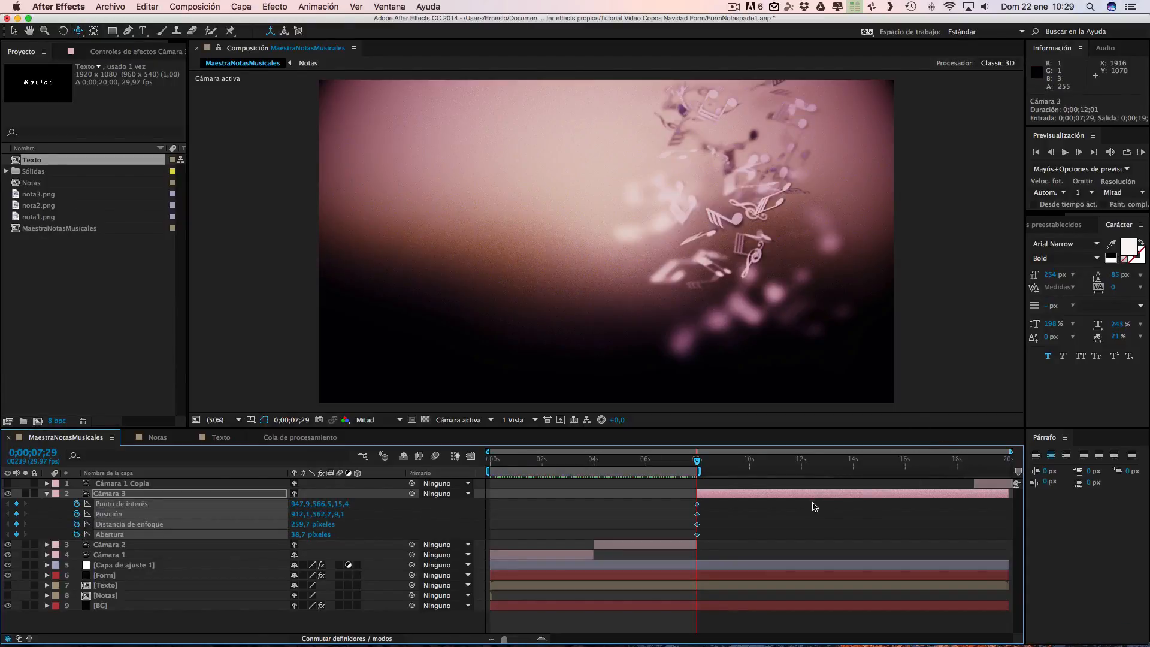
Step: Slide the Cámara 1 Copia layer back to the start of the timeline and make it visible
left_click_drag(966, 487, 715, 490)
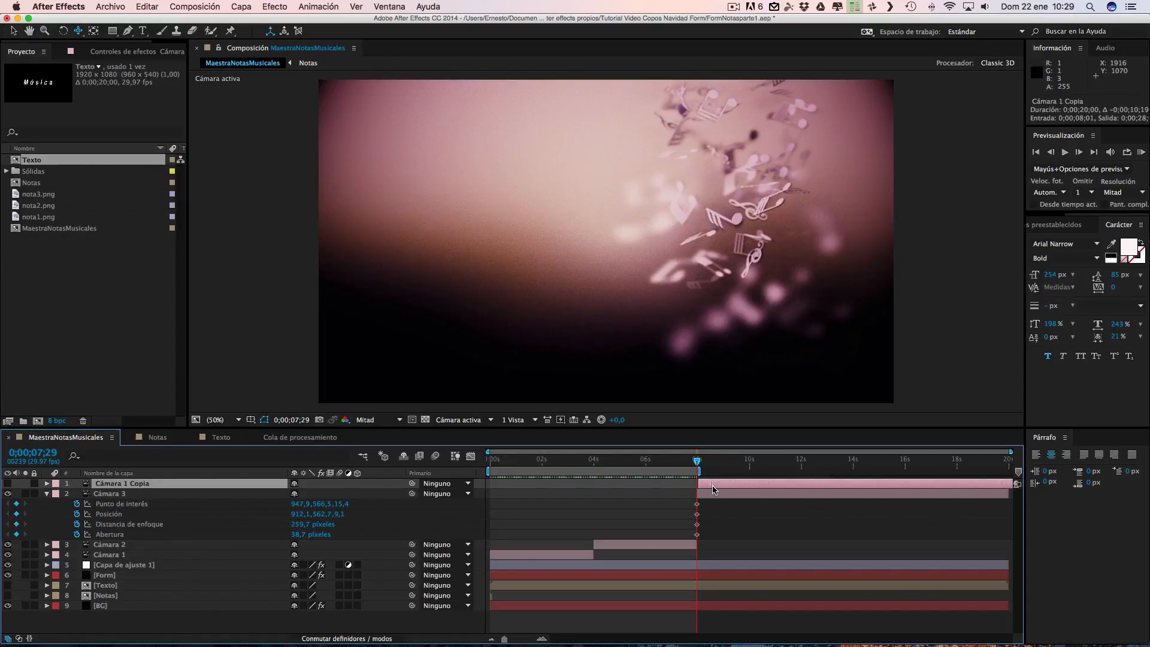
left_click_drag(704, 489, 504, 486)
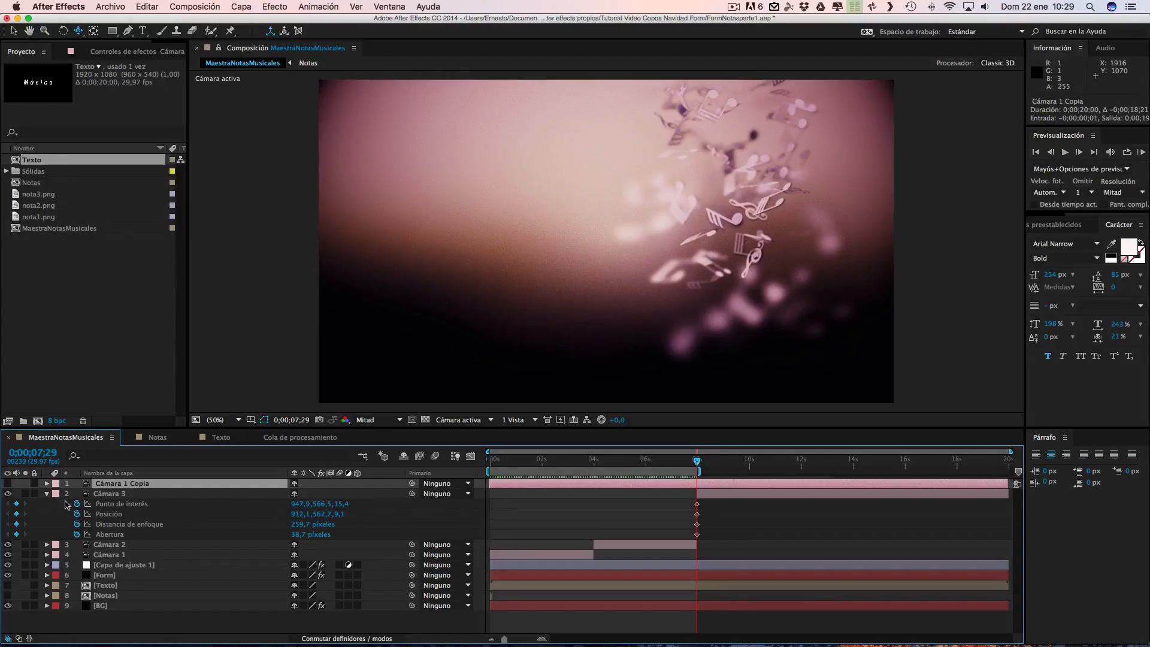
left_click(7, 484)
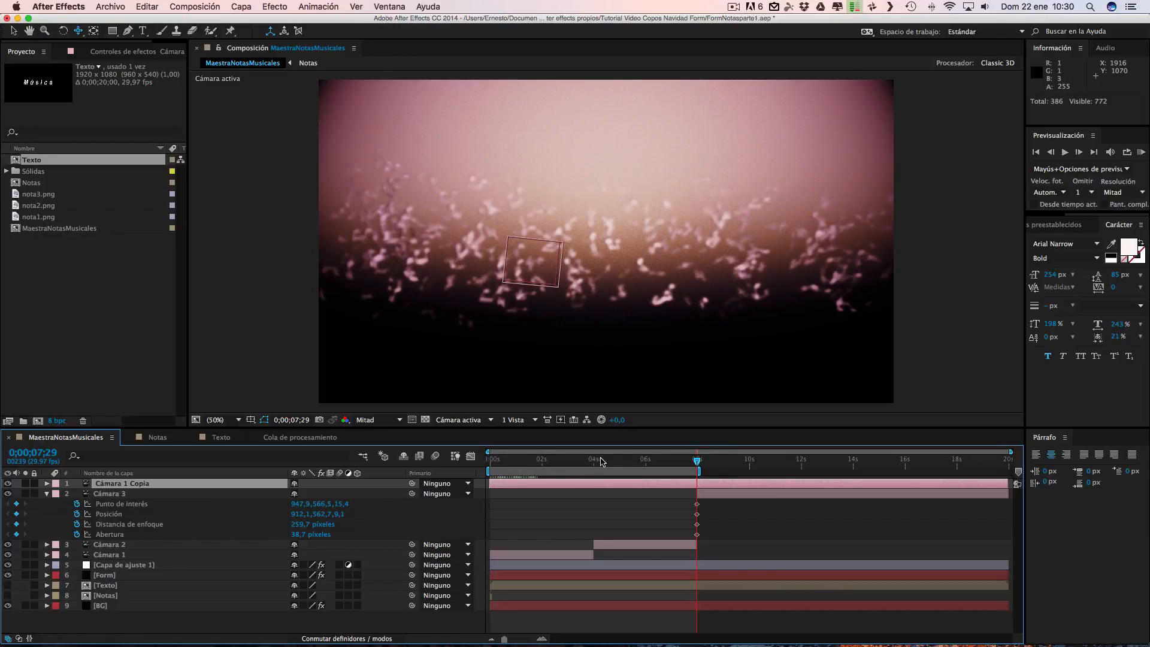
Step: Inspect the Música text at 0;00;09;29 in full resolution, and restore half resolution
left_click(749, 468)
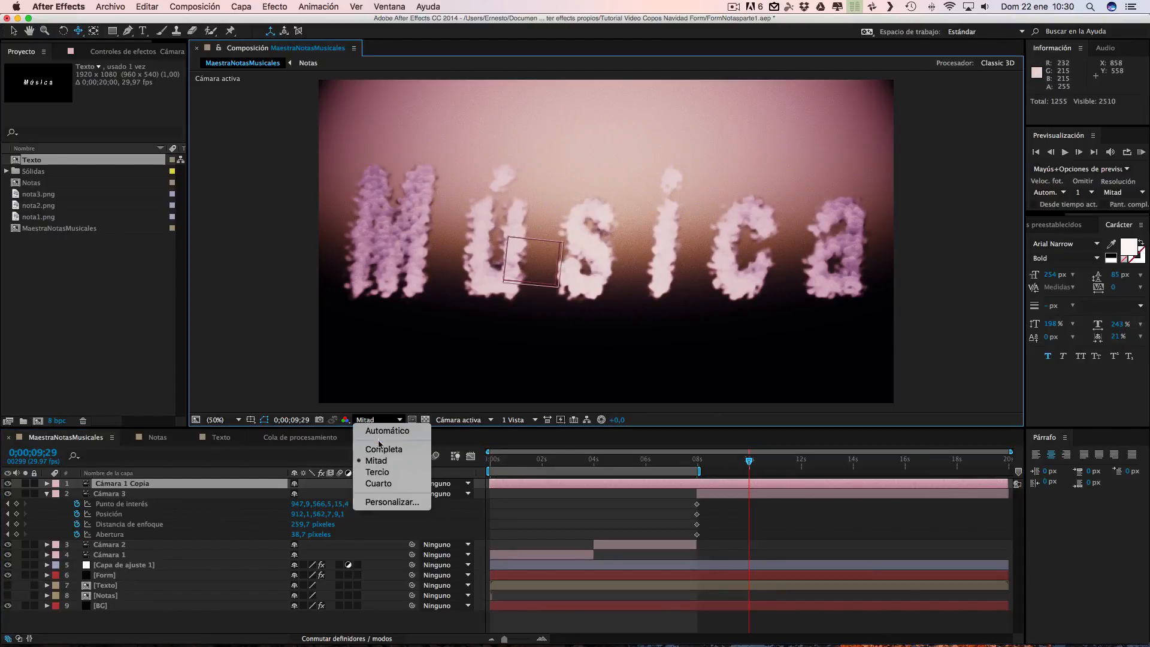
left_click(383, 449)
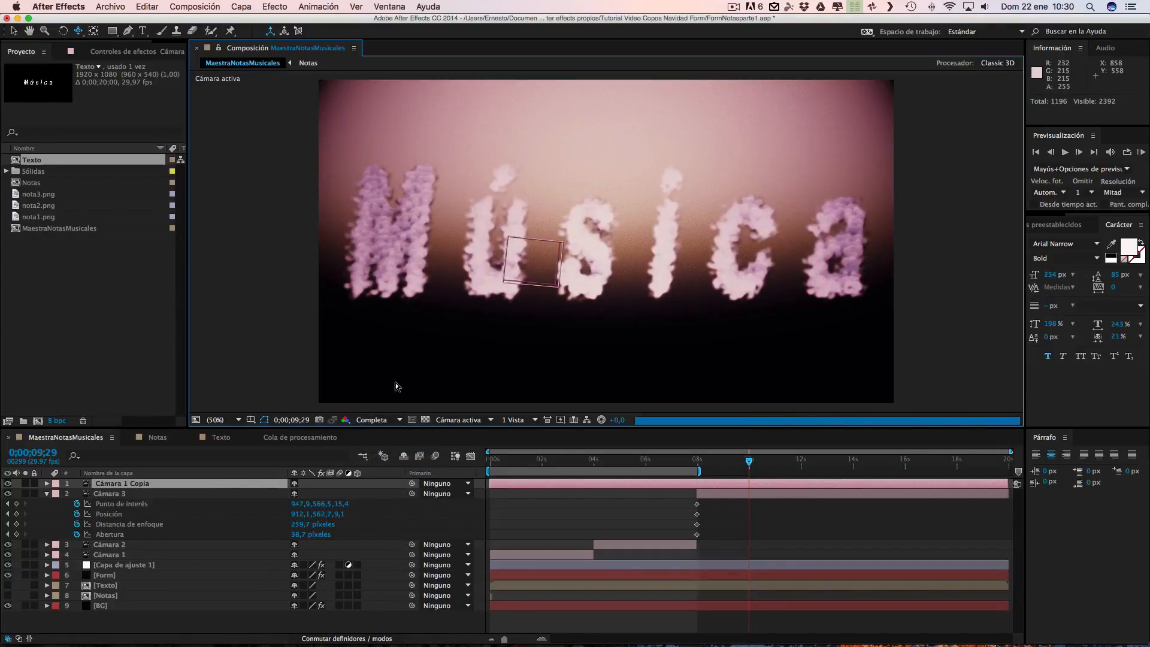
left_click(379, 421)
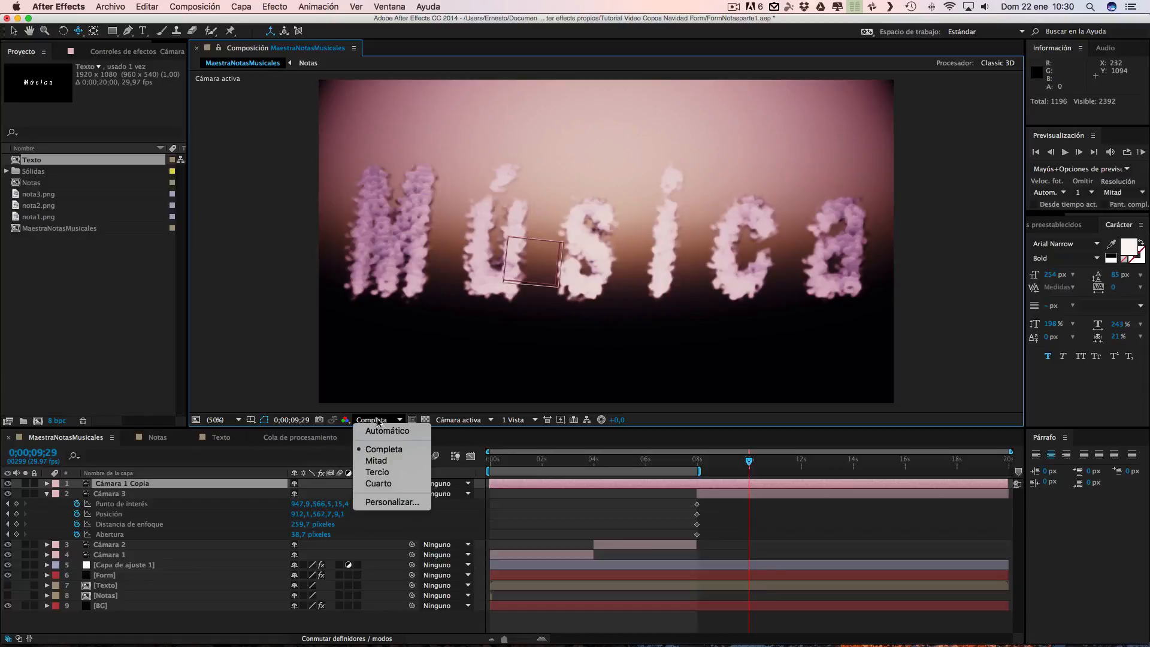
left_click(379, 461)
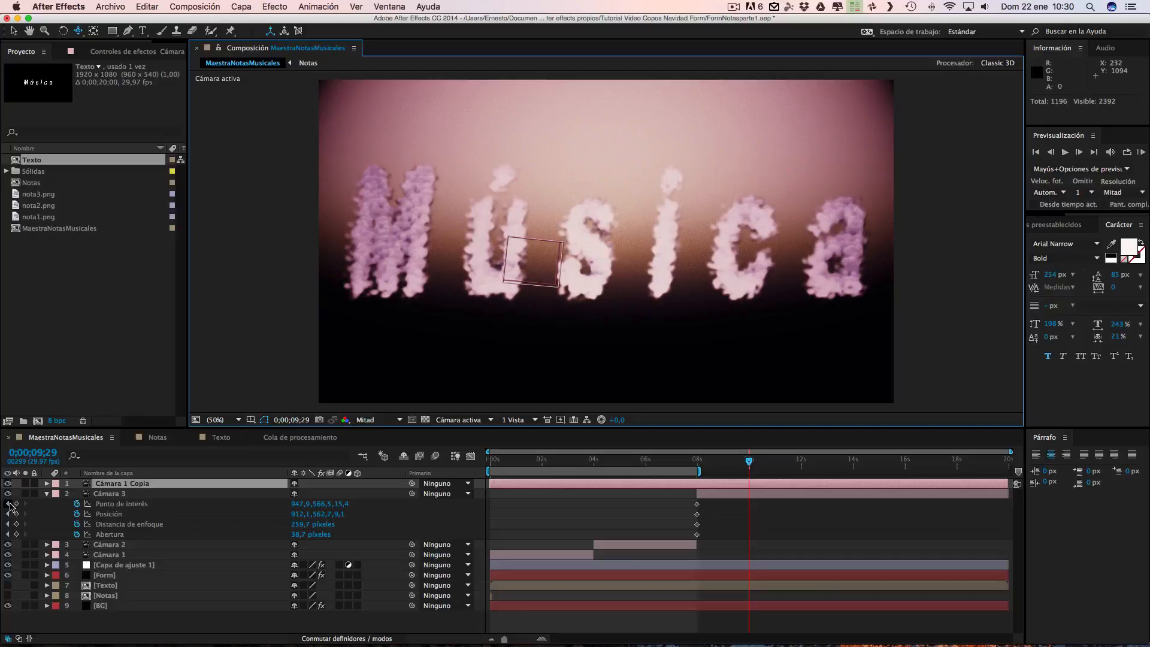
Step: Split Cámara 1 Copia at 0;00;07;29 and delete the part before the split
left_click(8, 504)
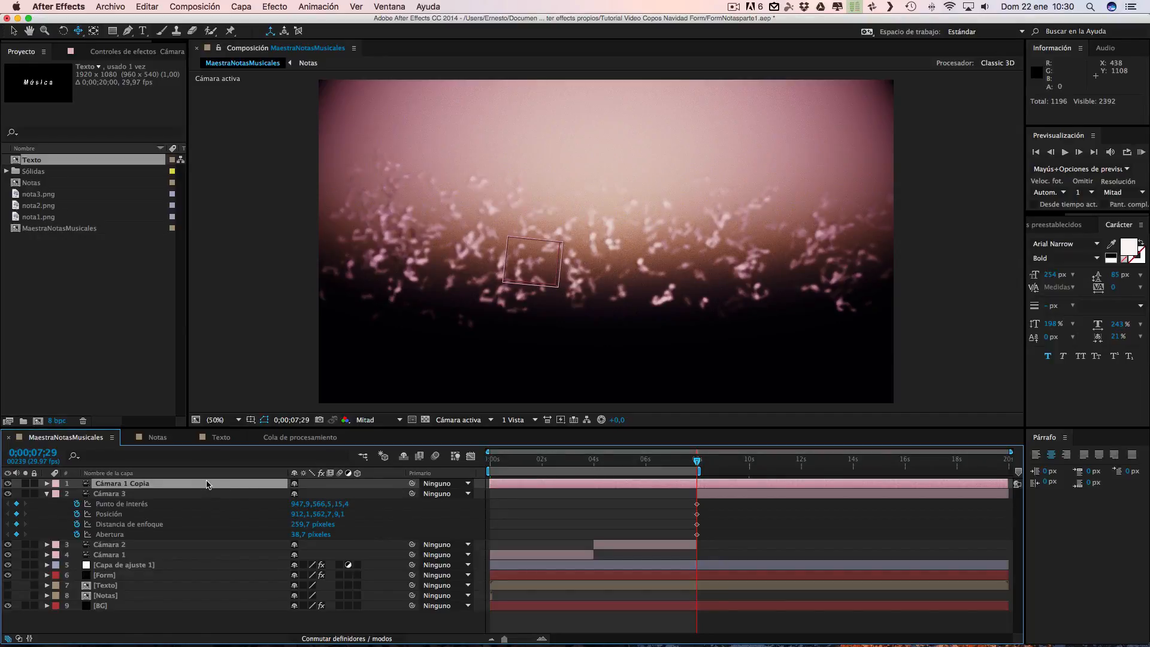
key("super+shift+d")
left_click(528, 495)
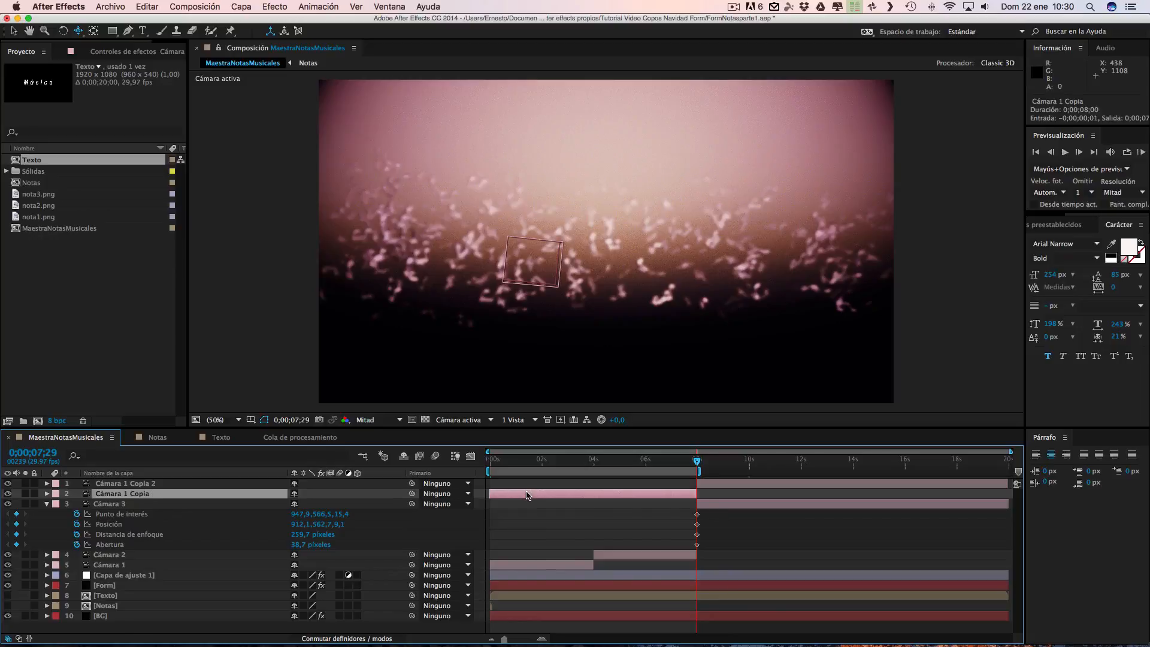
key("Delete")
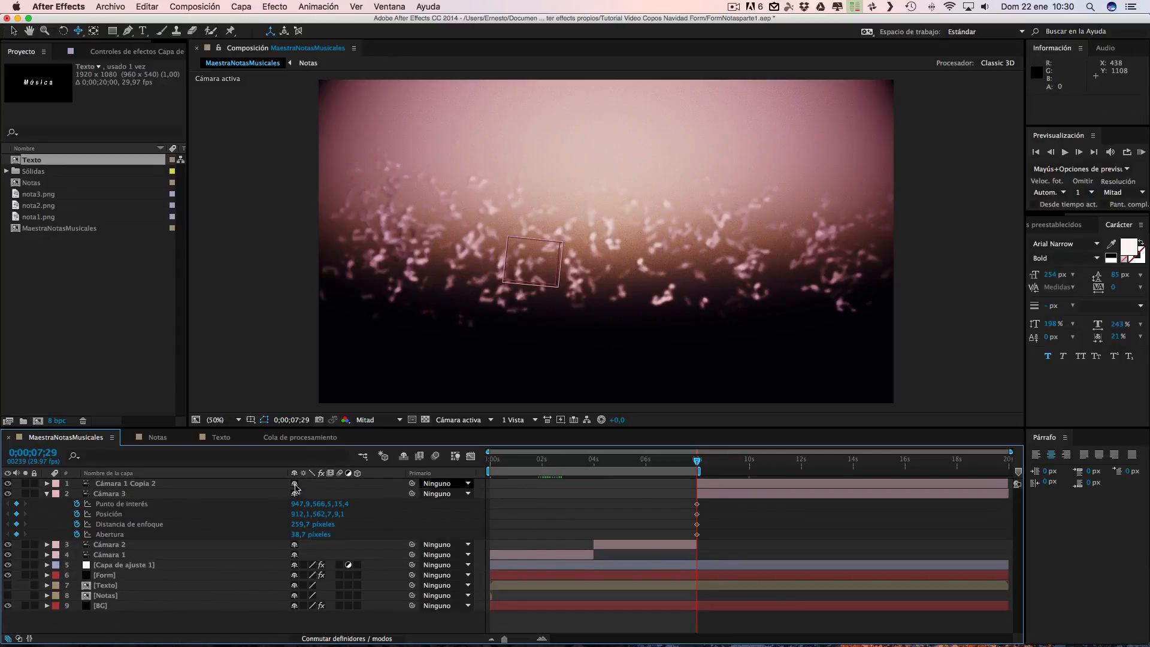
Step: Delete the Cámara 3 layer and rename Cámara 1 Copia 2 as Cámara 3
left_click(118, 496)
key("Delete")
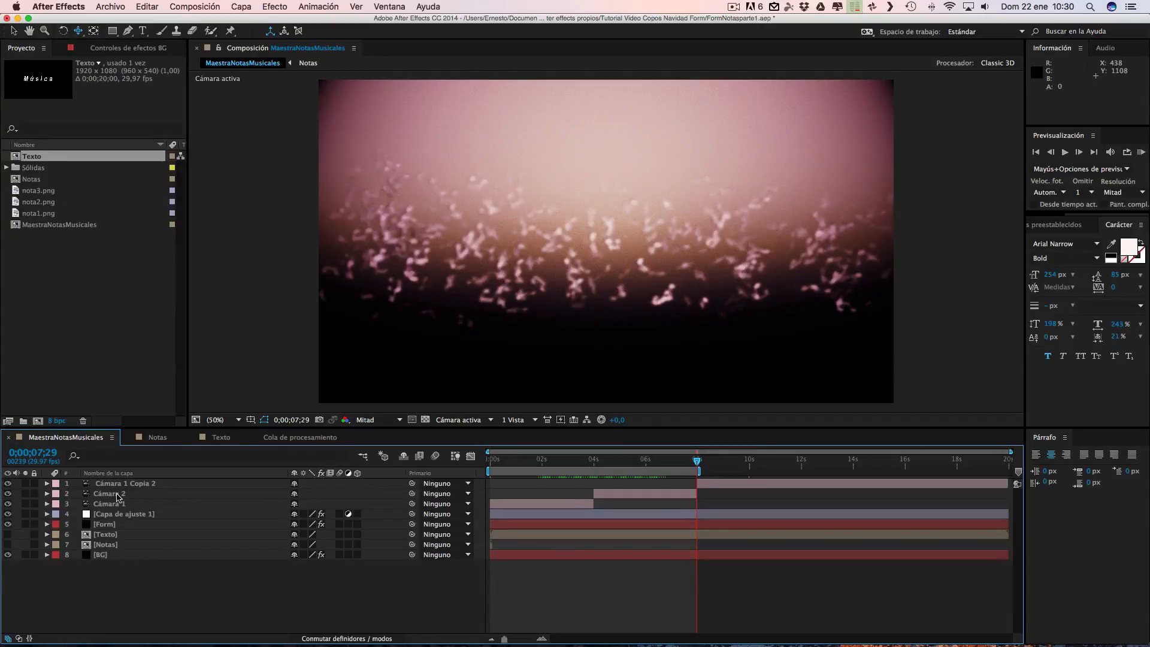
left_click(130, 485)
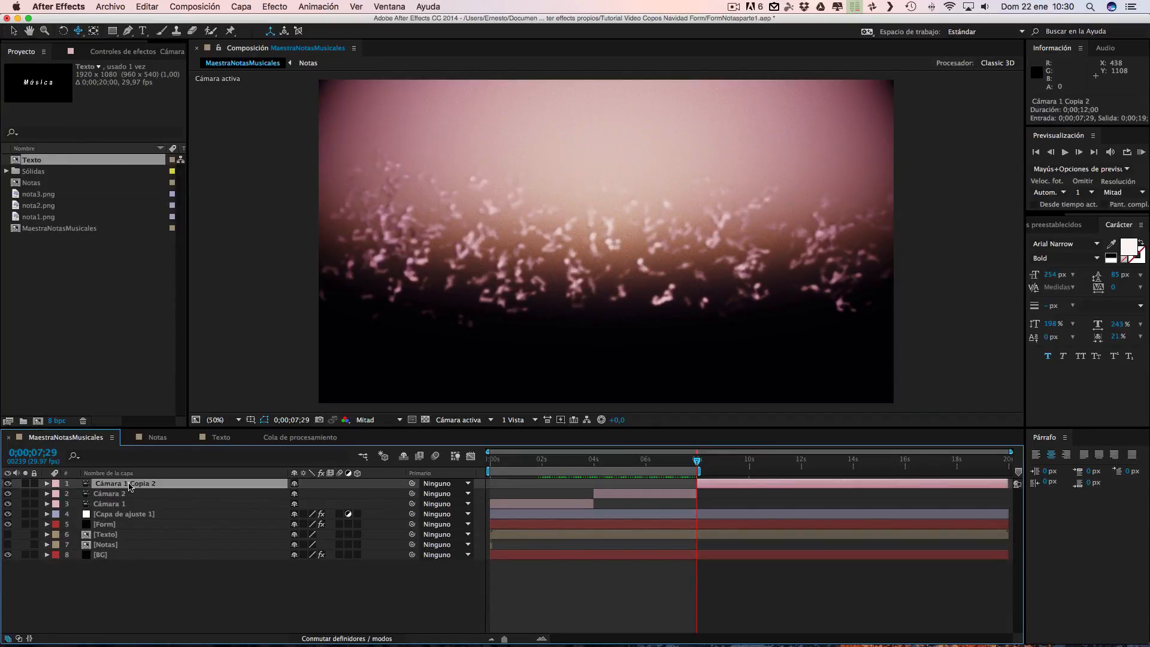
key("Return")
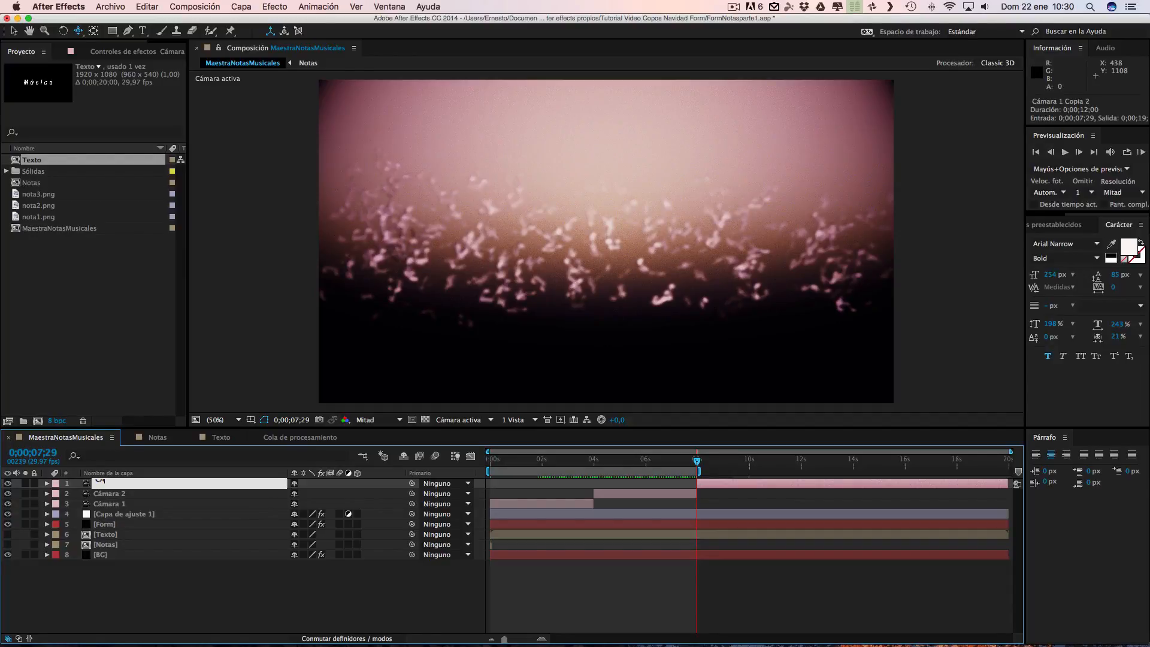
type("Cam")
key("Return")
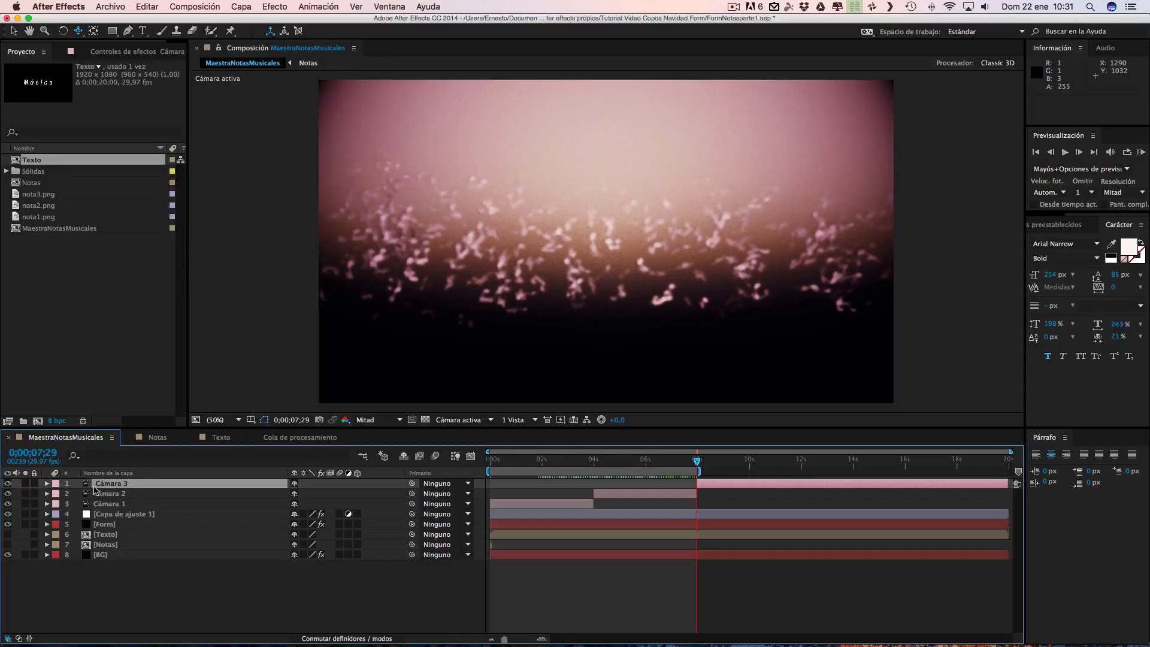
Step: Replace Cámara 3's existing keyframes with new ones at 0;00;07;29 for Punto de interés, Posición, Distancia de enfoque and Abertura
left_click(47, 484)
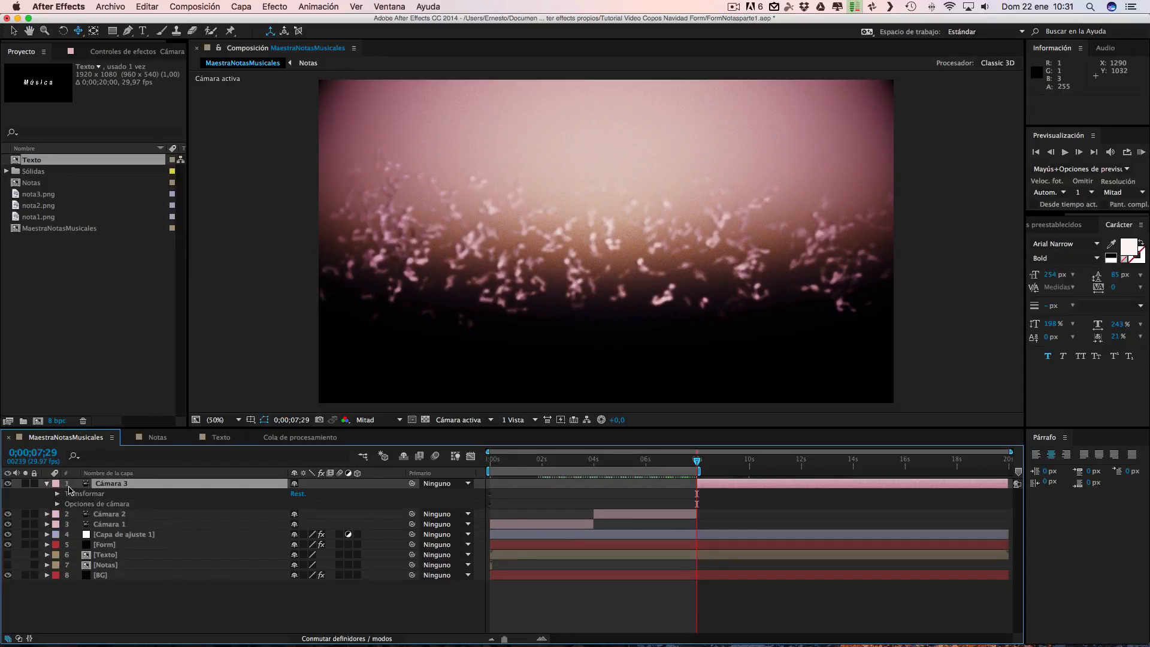
left_click(47, 484)
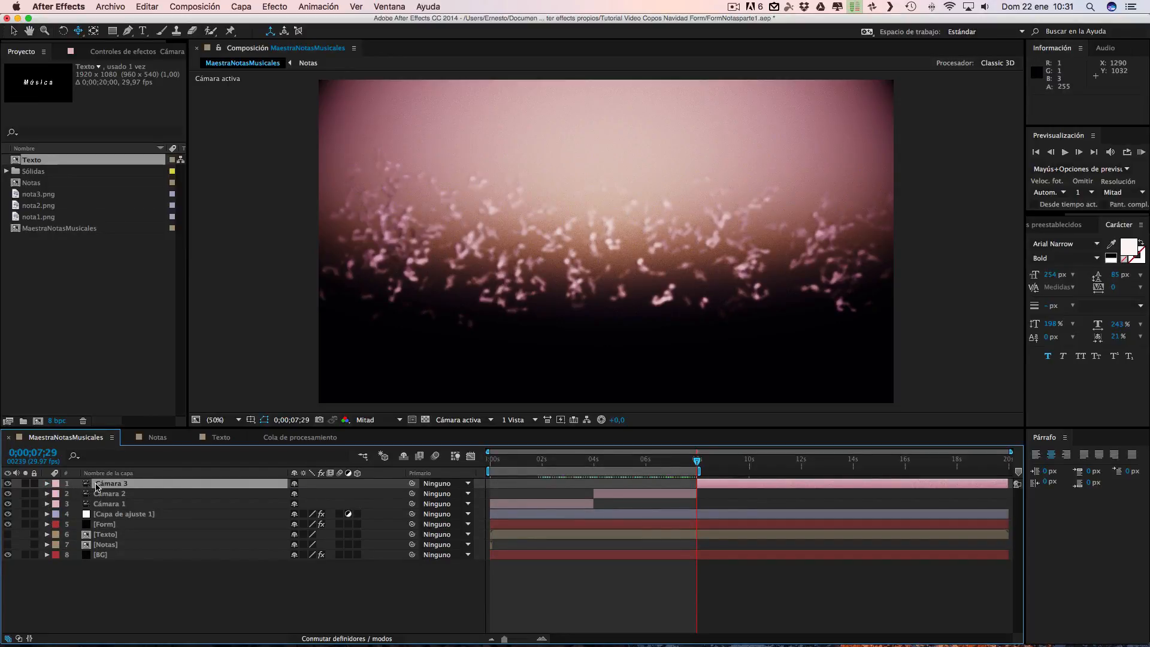
left_click(96, 485)
key("u")
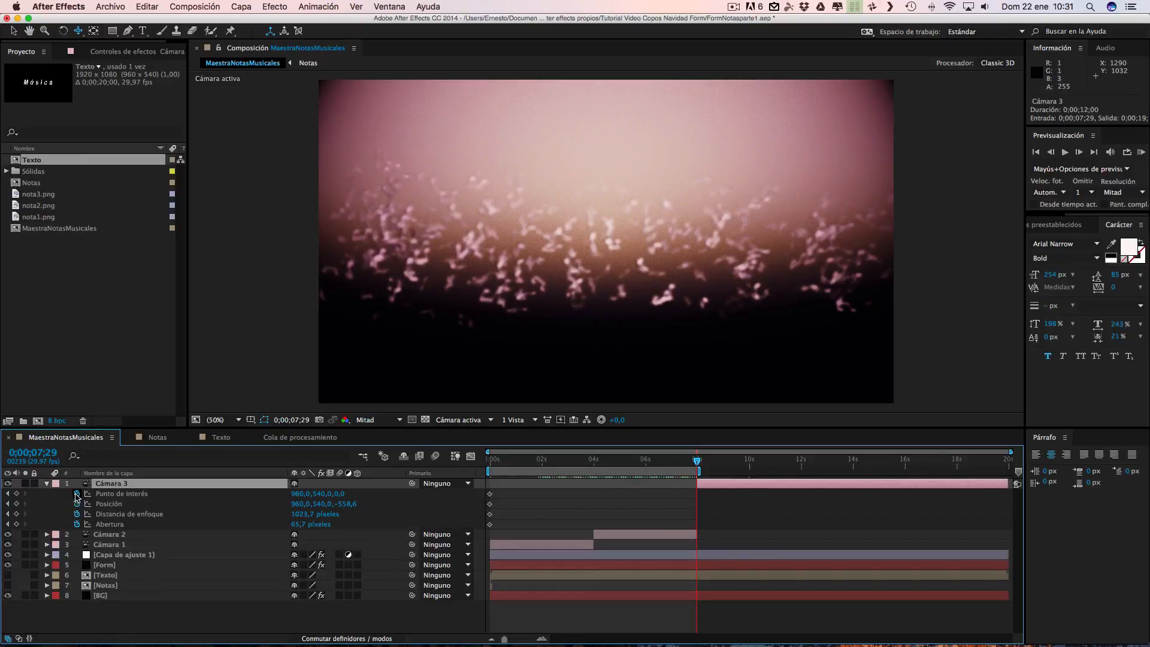
left_click_drag(76, 494, 77, 524)
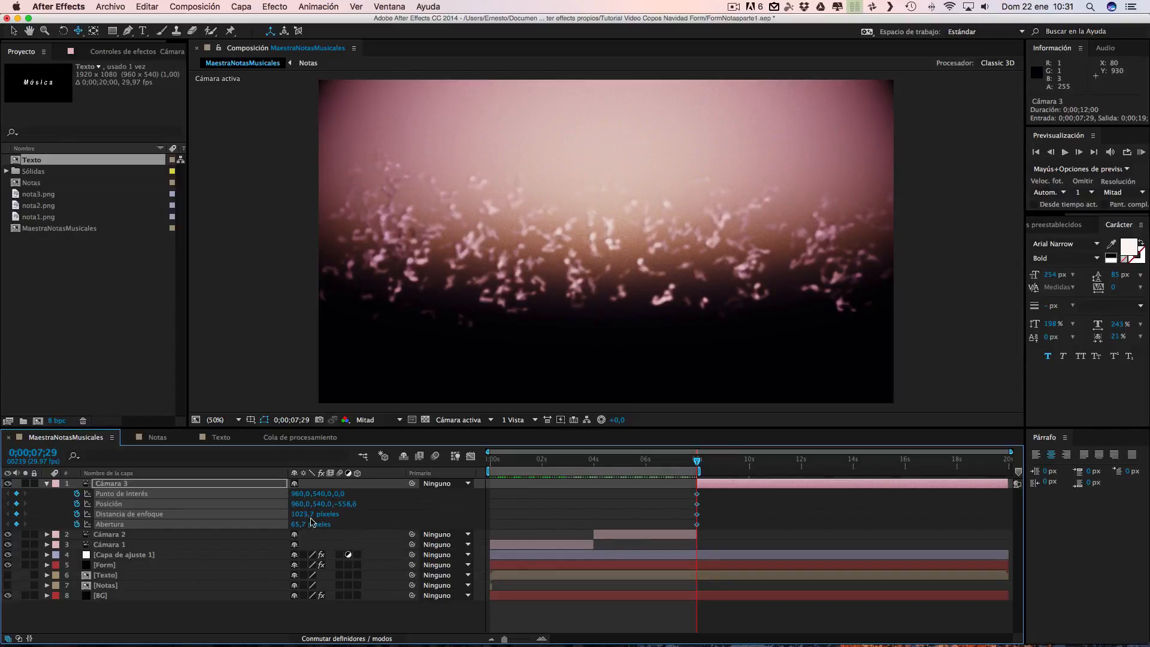
Step: Reduce Cámara 3's Distancia de enfoque to 574,7 píxeles at 0;00;07;29
left_click_drag(303, 514, 225, 514)
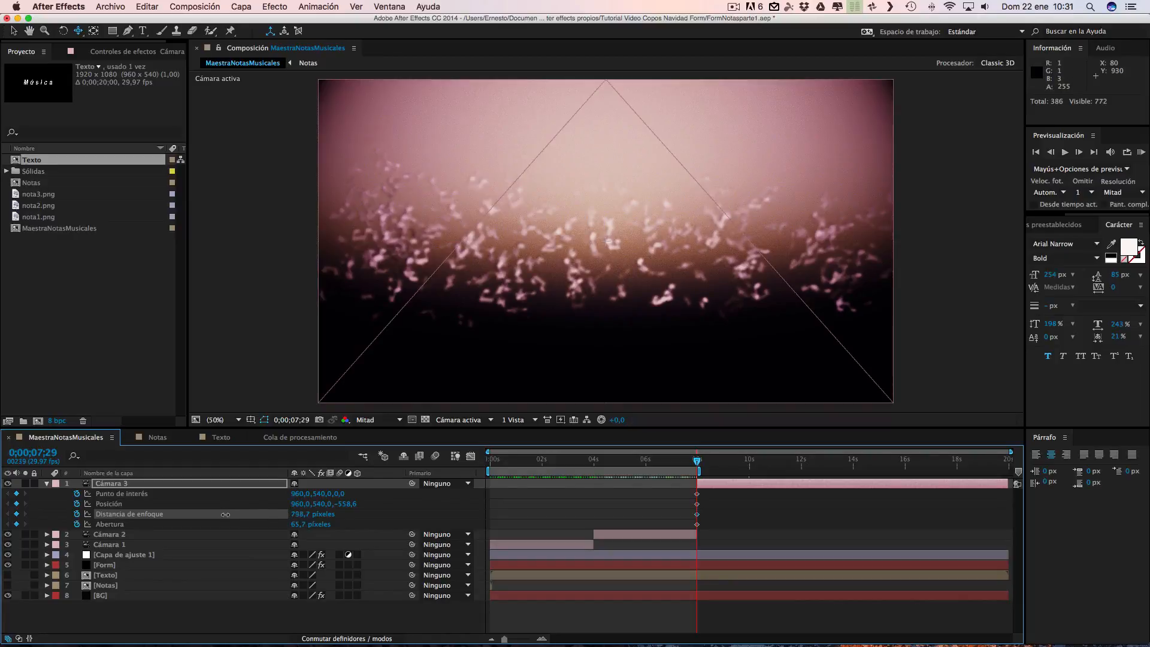
left_click_drag(298, 513, 202, 515)
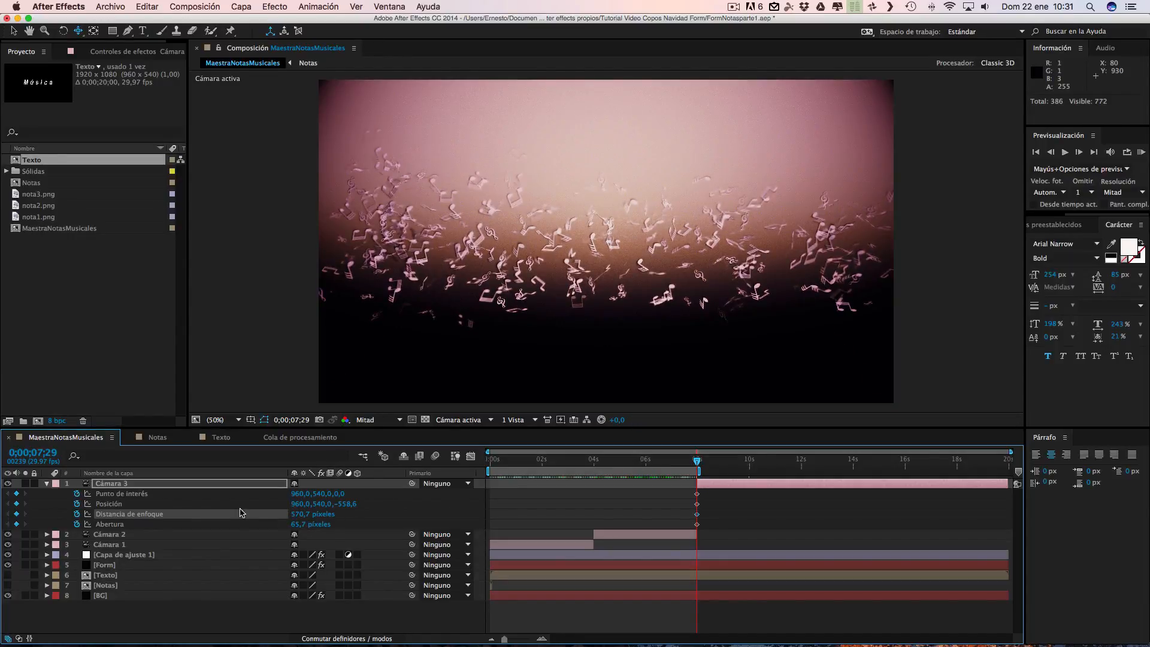
left_click_drag(298, 513, 300, 514)
Step: Orbit Cámara 3 around the notes at 0;00;07;29 to a Posición of about 706, 545, -498
left_click(78, 30)
left_click(142, 44)
left_click(605, 259)
left_click_drag(608, 259, 499, 371)
left_click_drag(614, 259, 634, 260)
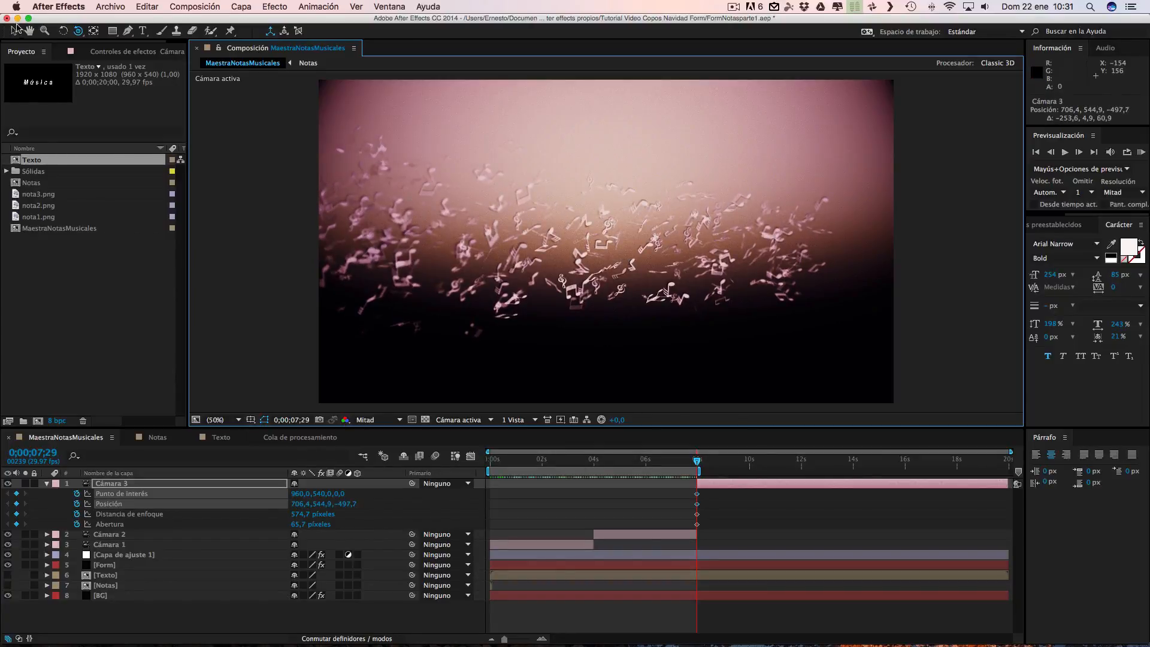
Step: Track Cámara 3 in XY at 0;00;07;29 to a Posición of about 679, 543, -484
left_click_drag(79, 31, 120, 58)
left_click_drag(552, 255, 576, 256)
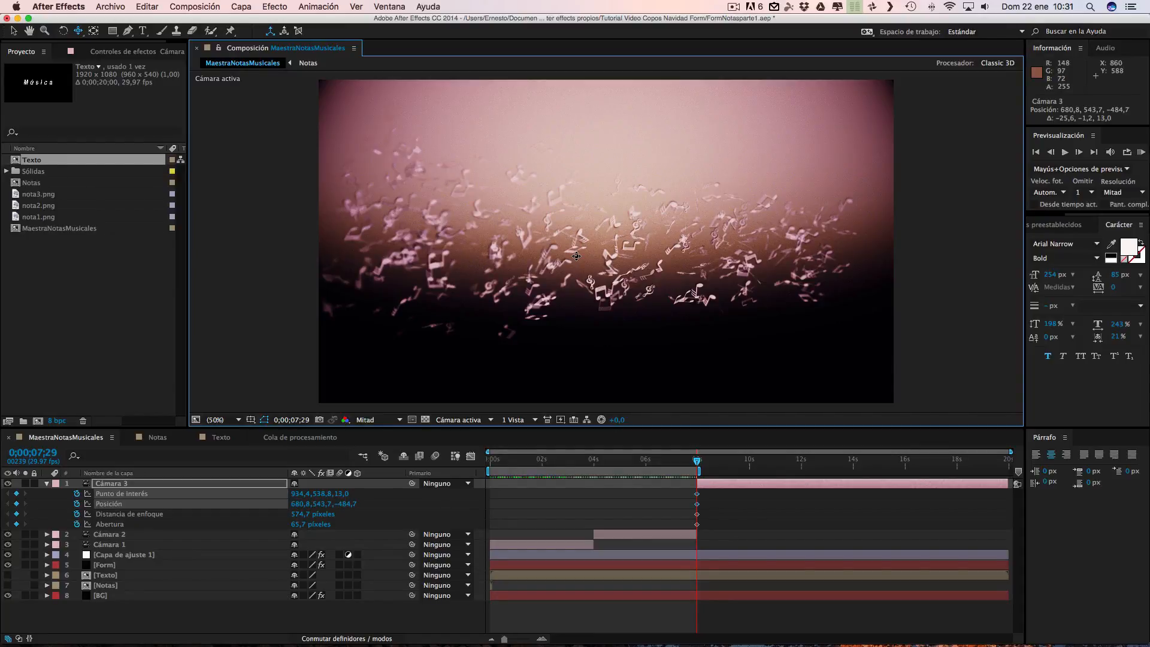
left_click_drag(577, 255, 579, 256)
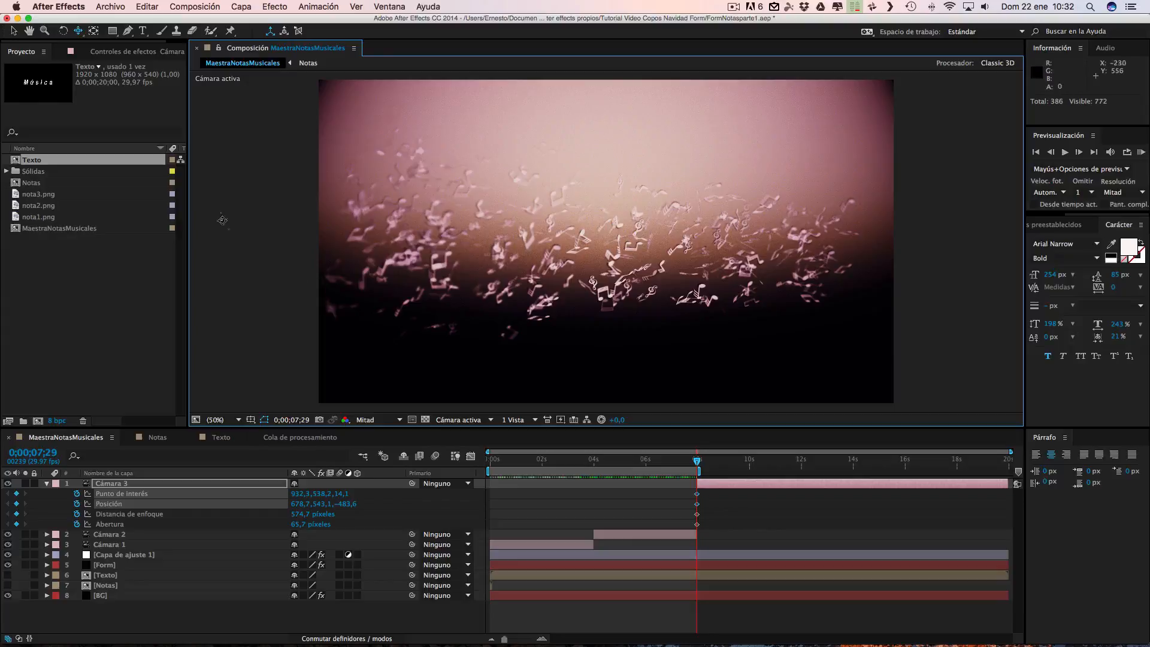
Step: Set Cámara 3's Distancia de enfoque to 480,7 píxeles and its Abertura to 22,7 píxeles at 0;00;07;29
left_click(78, 32)
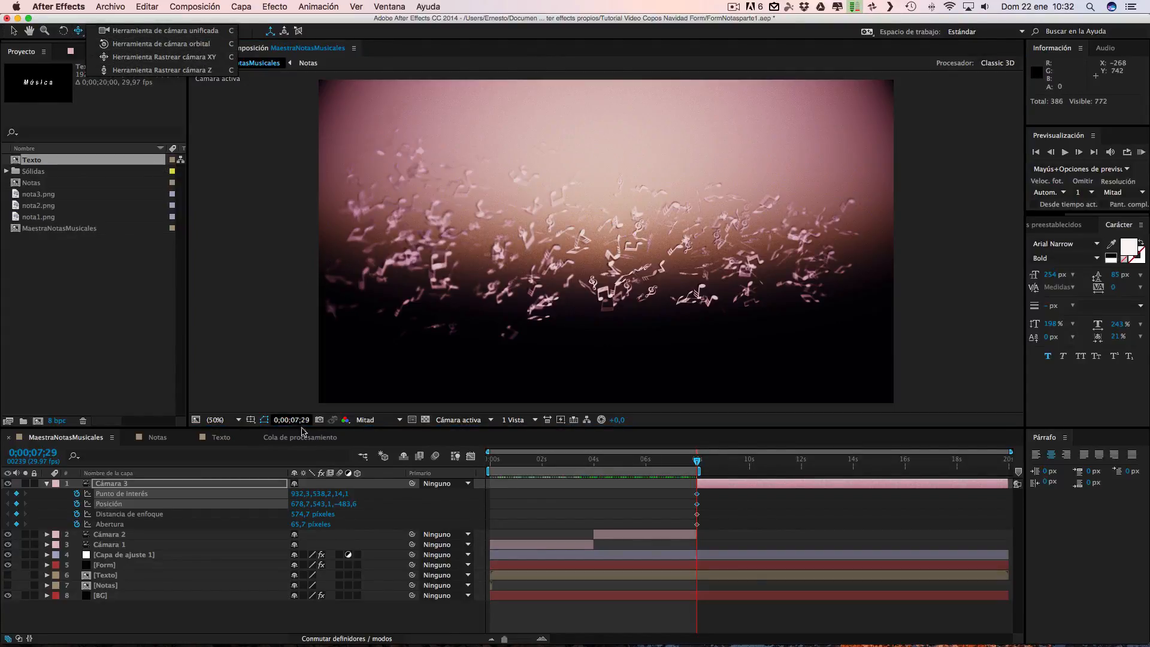
left_click_drag(298, 514, 240, 516)
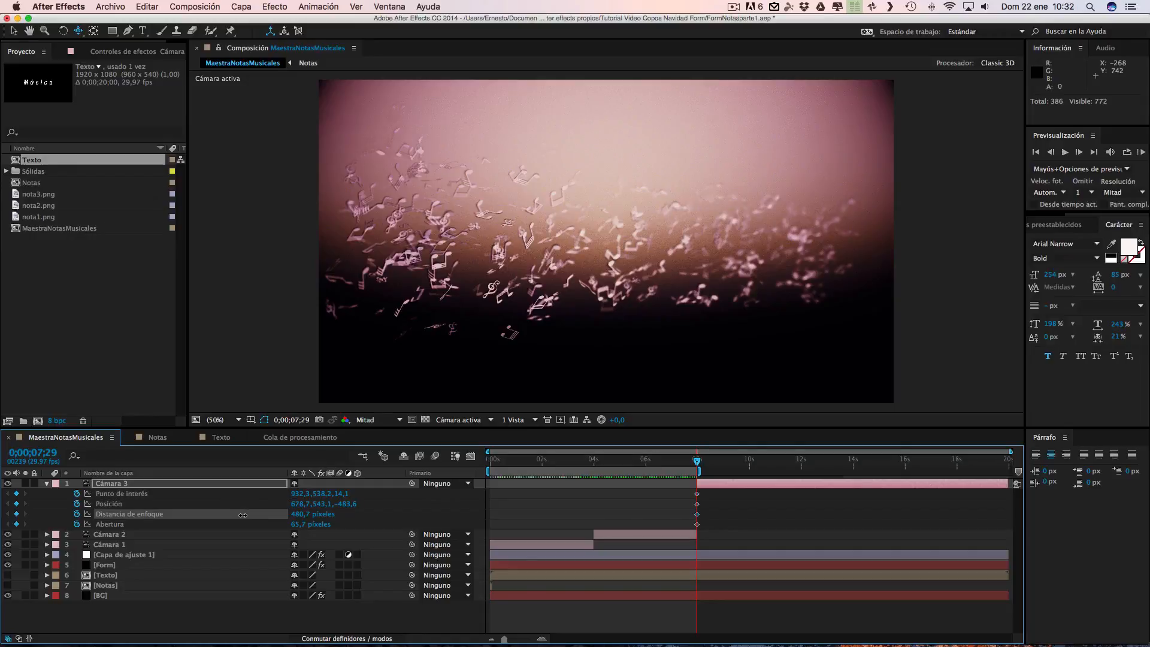
left_click_drag(297, 525, 274, 525)
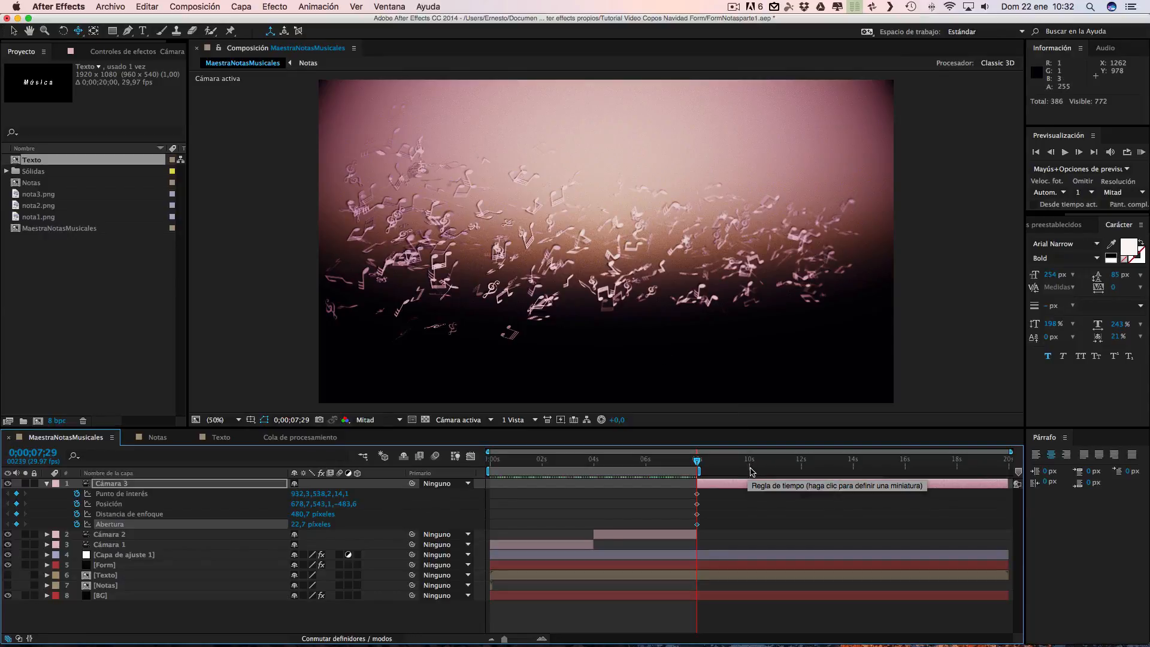
Step: At 0;00;10;01, orbit Cámara 3 and track it in XY to a Posición of about 515, 537, -358
left_click(750, 468)
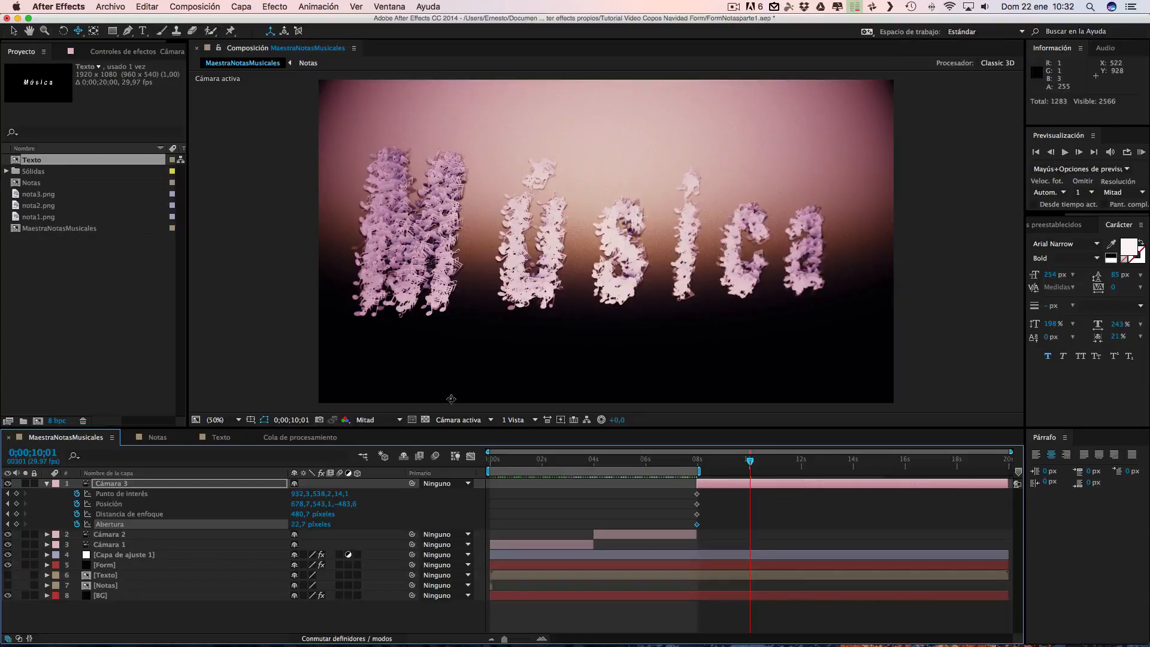
left_click(78, 30)
left_click(123, 44)
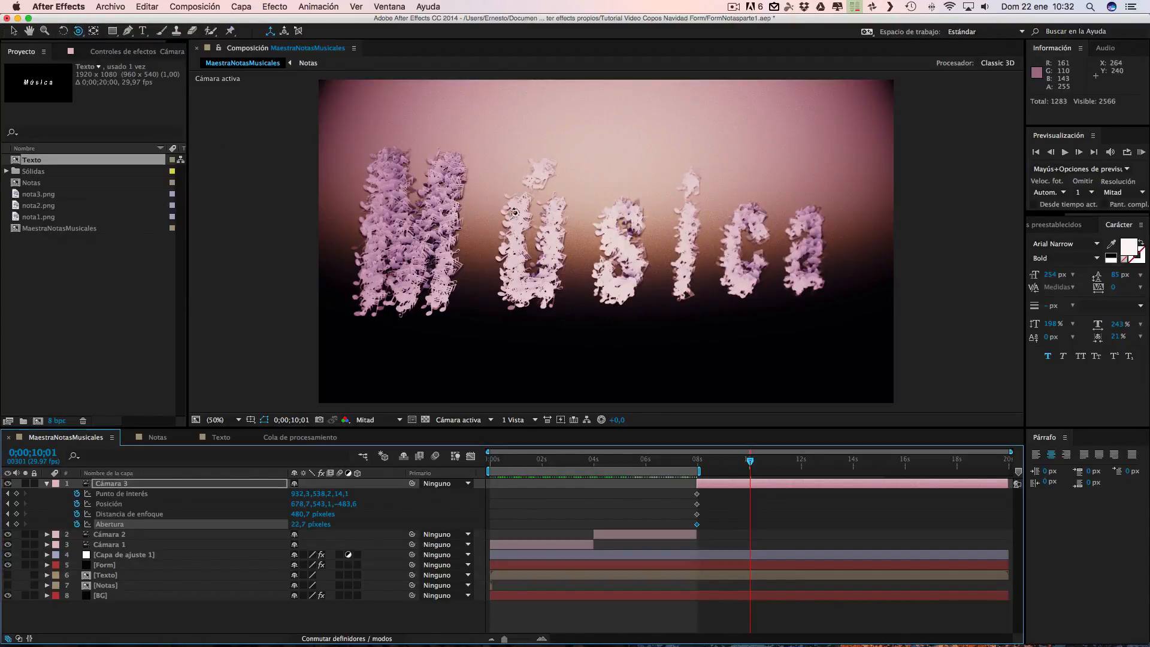
left_click(617, 270)
left_click_drag(618, 271, 632, 272)
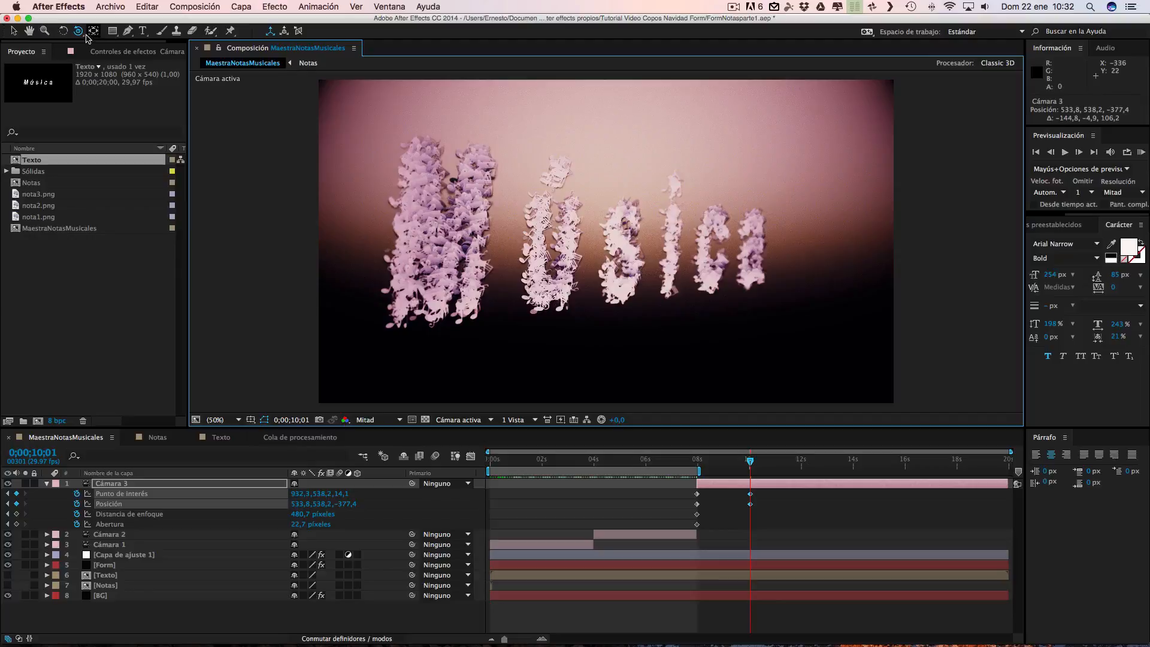
left_click_drag(78, 32, 114, 44)
left_click_drag(538, 233, 564, 234)
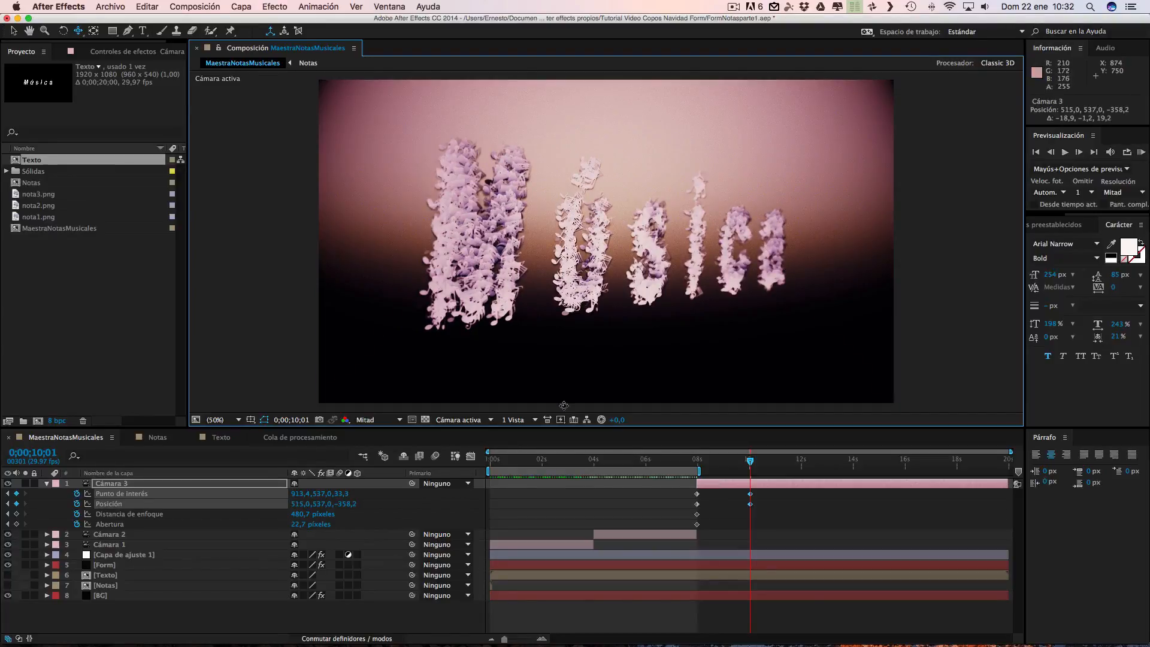
Step: Set Cámara 3's Distancia de enfoque to 441,7 píxeles and its Abertura to 13,0 píxeles at 0;00;10;01
left_click_drag(301, 516, 284, 514)
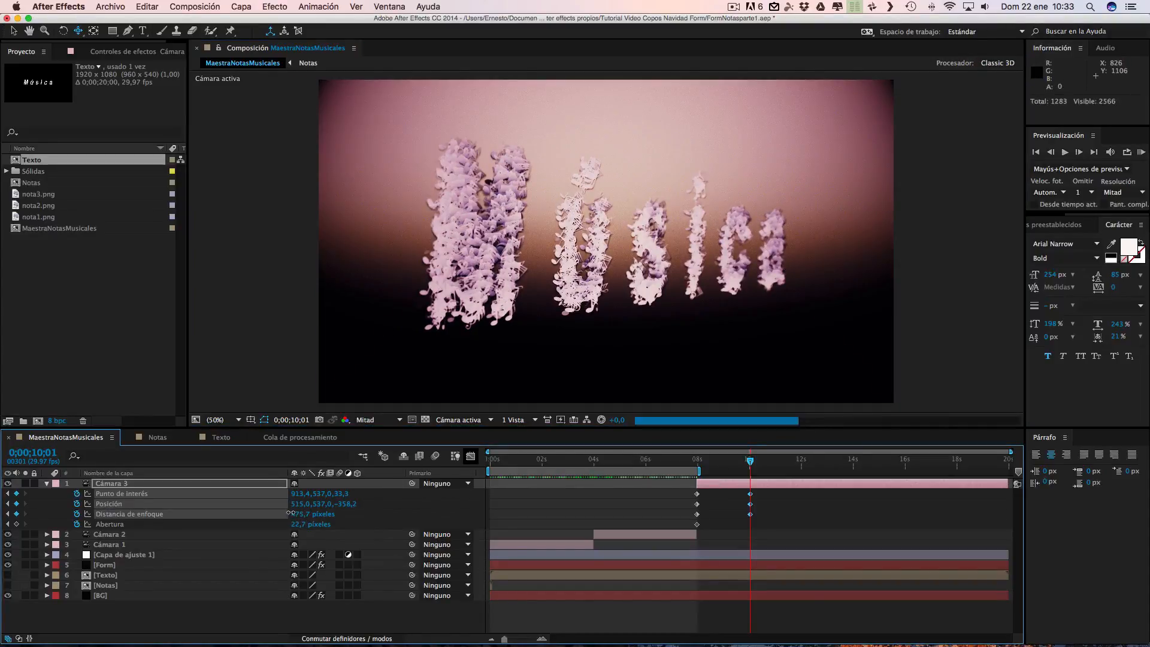
mouse_move(284, 513)
left_mouse_down()
mouse_move(223, 513)
mouse_move(266, 515)
left_mouse_up()
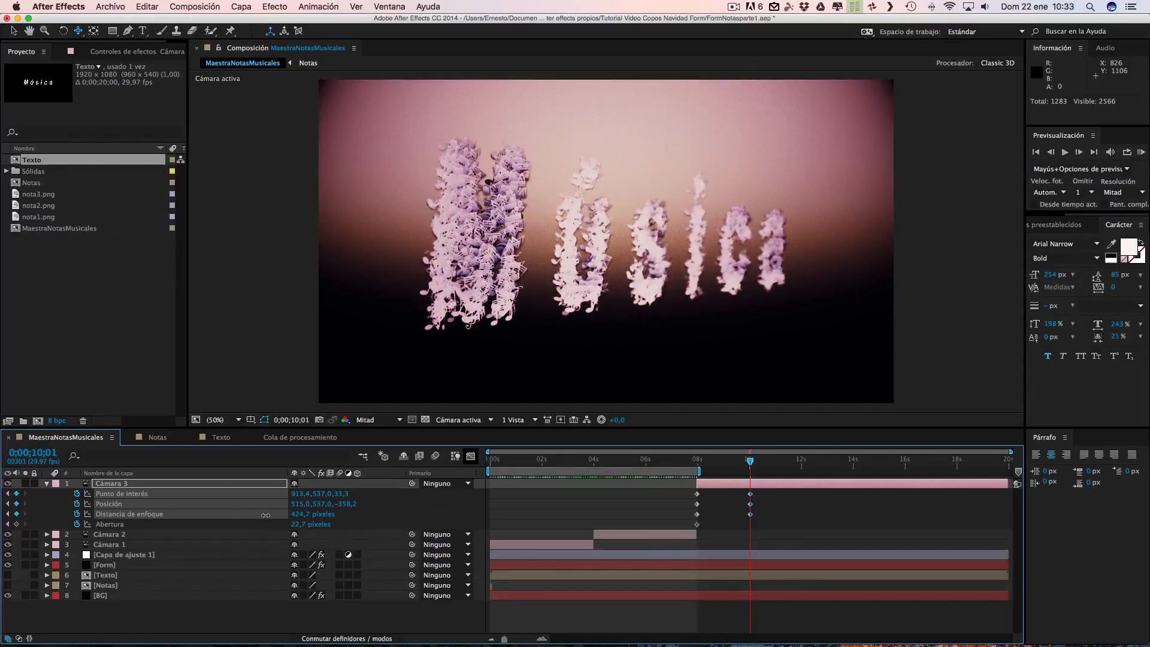
left_click_drag(291, 515, 363, 514)
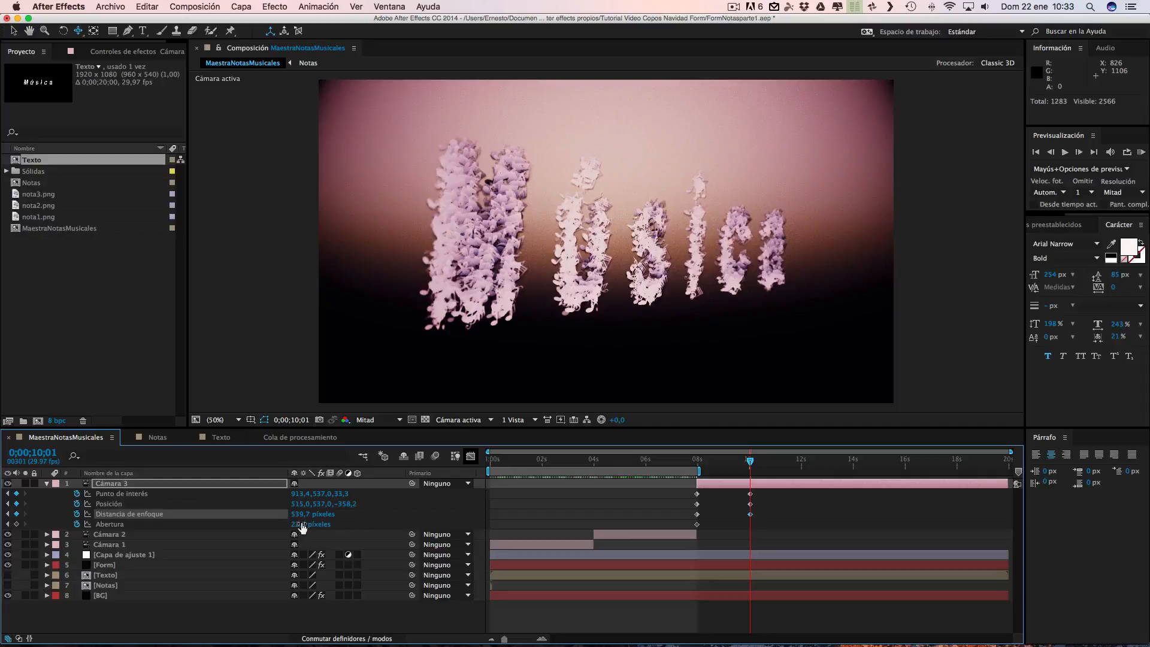
mouse_move(301, 525)
left_mouse_down()
mouse_move(284, 524)
mouse_move(299, 524)
left_mouse_up()
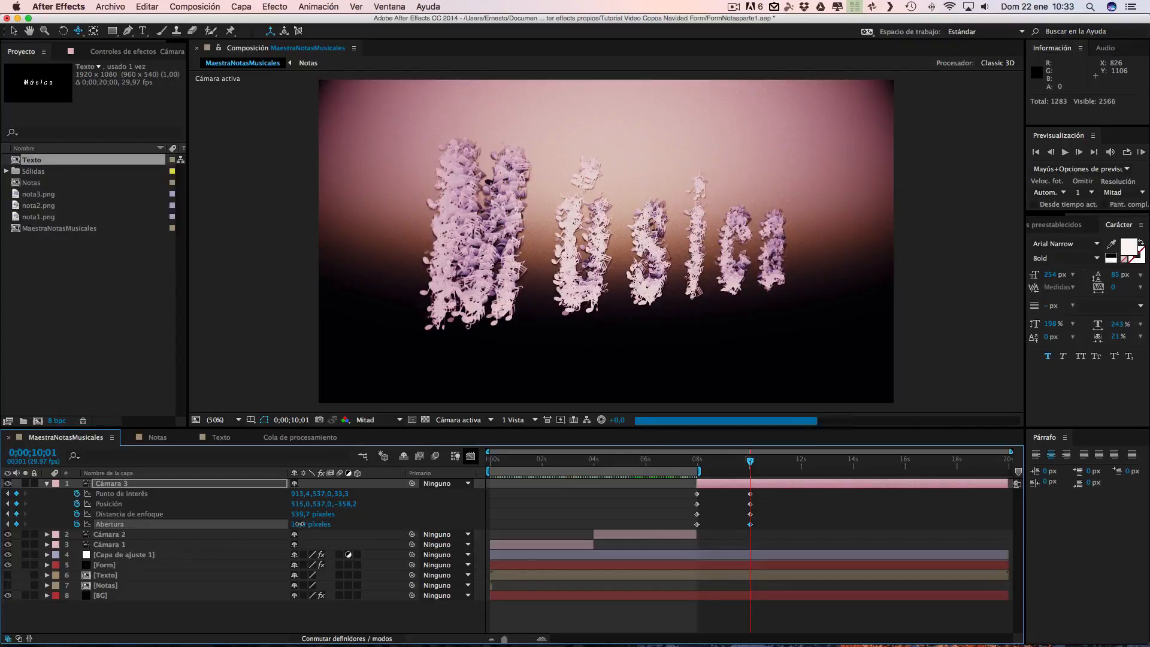
left_click_drag(296, 515, 238, 514)
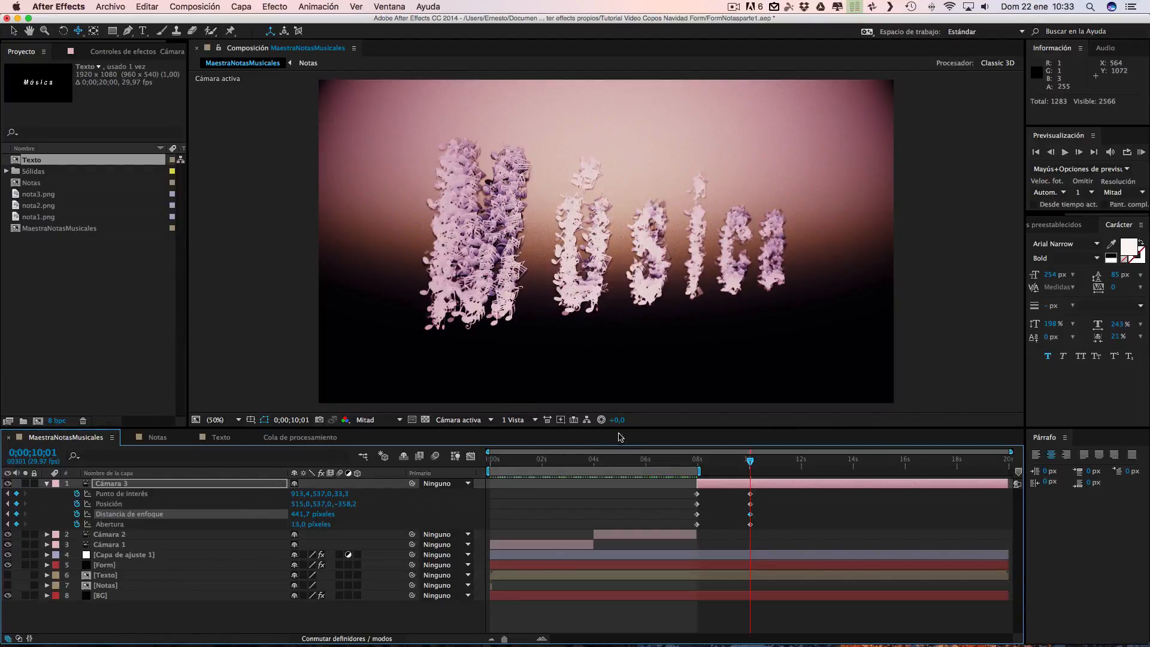
Step: Set the work area from 0;00;04;01 to 0;00;09;28 and preview it
left_click_drag(700, 472, 750, 470)
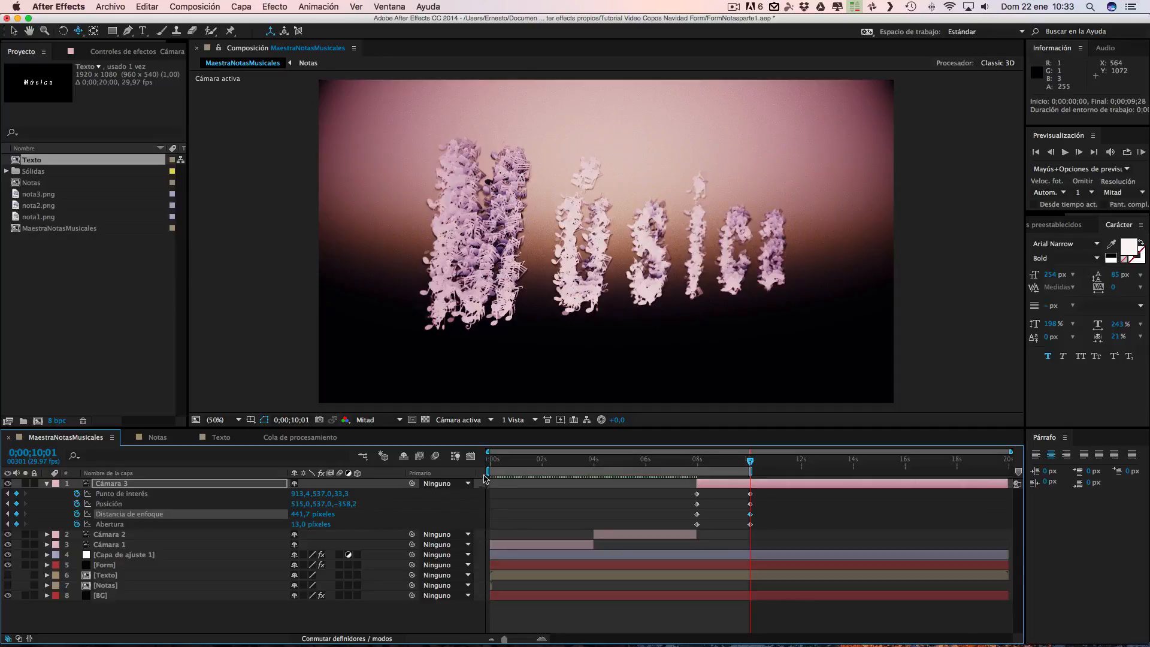
left_click_drag(489, 471, 592, 471)
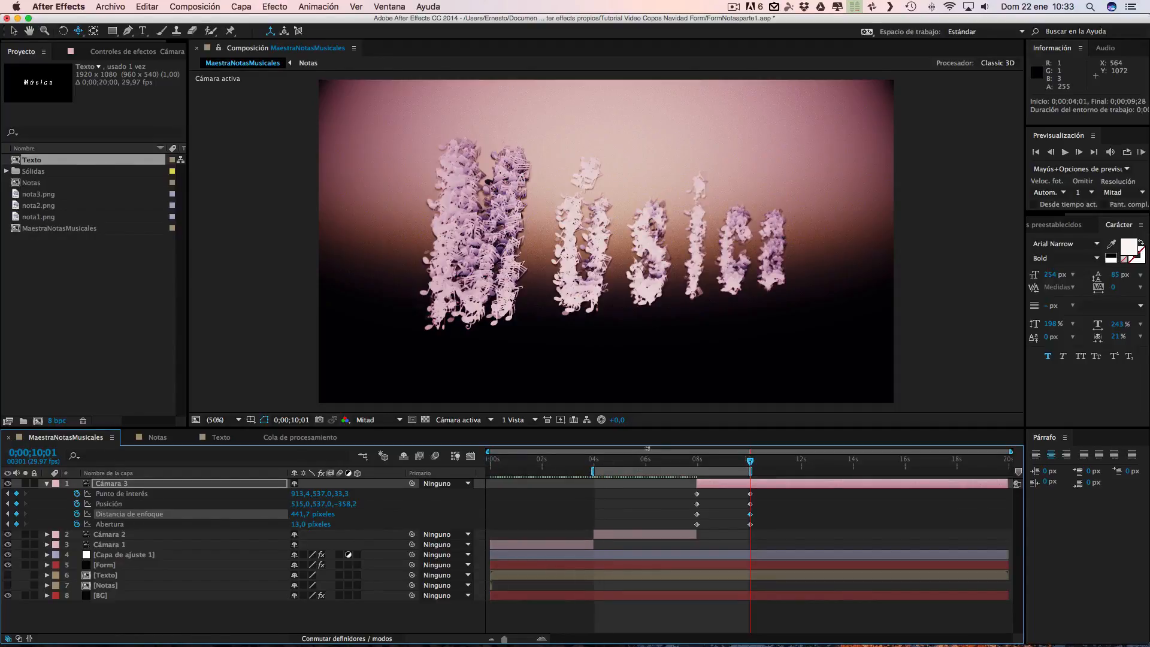
left_click(1142, 152)
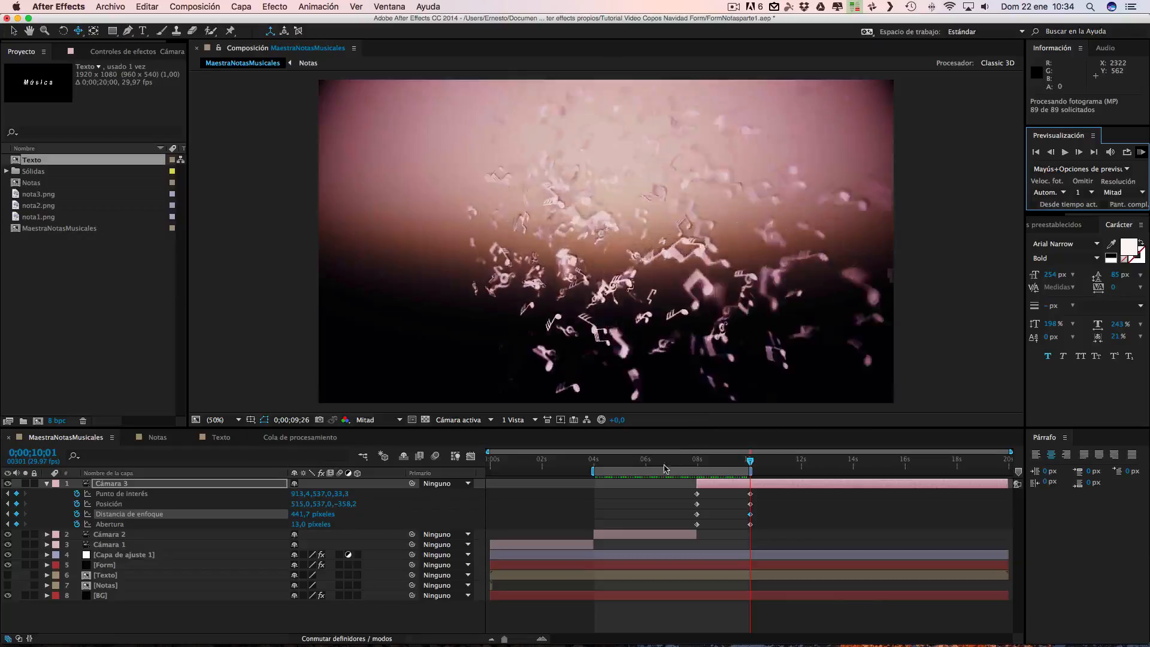
key("space")
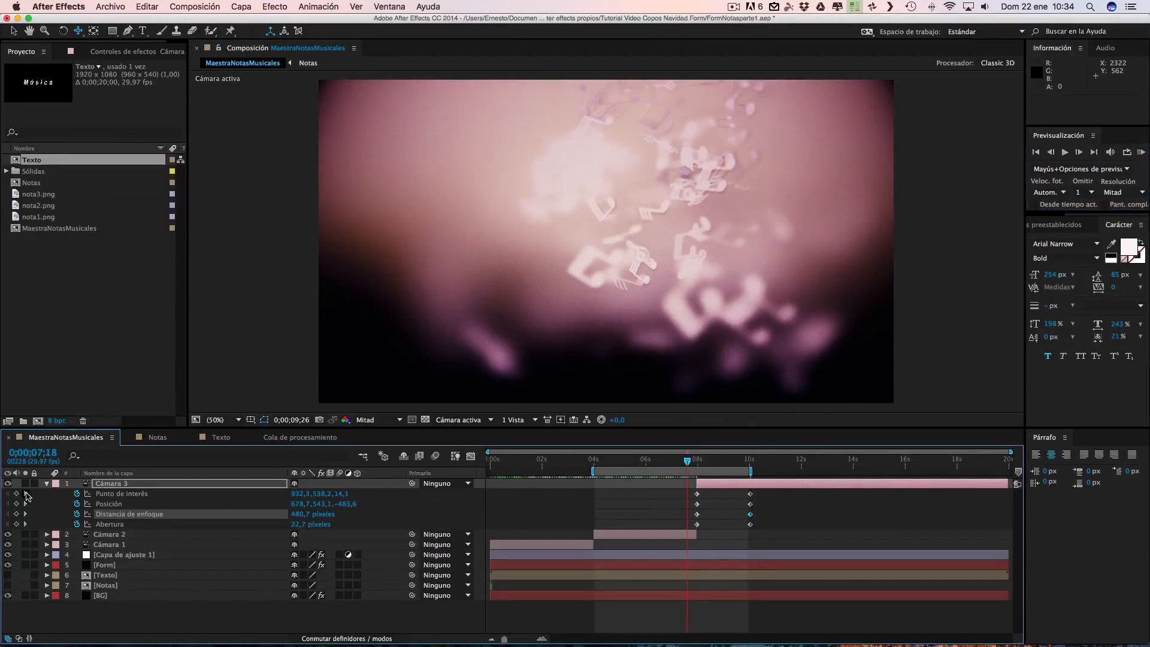
Step: At Cámara 3's first keyframe, 0;00;07;29, orbit the camera and dolly it closer to a Posición of about 613, 531, -230
left_click(26, 494)
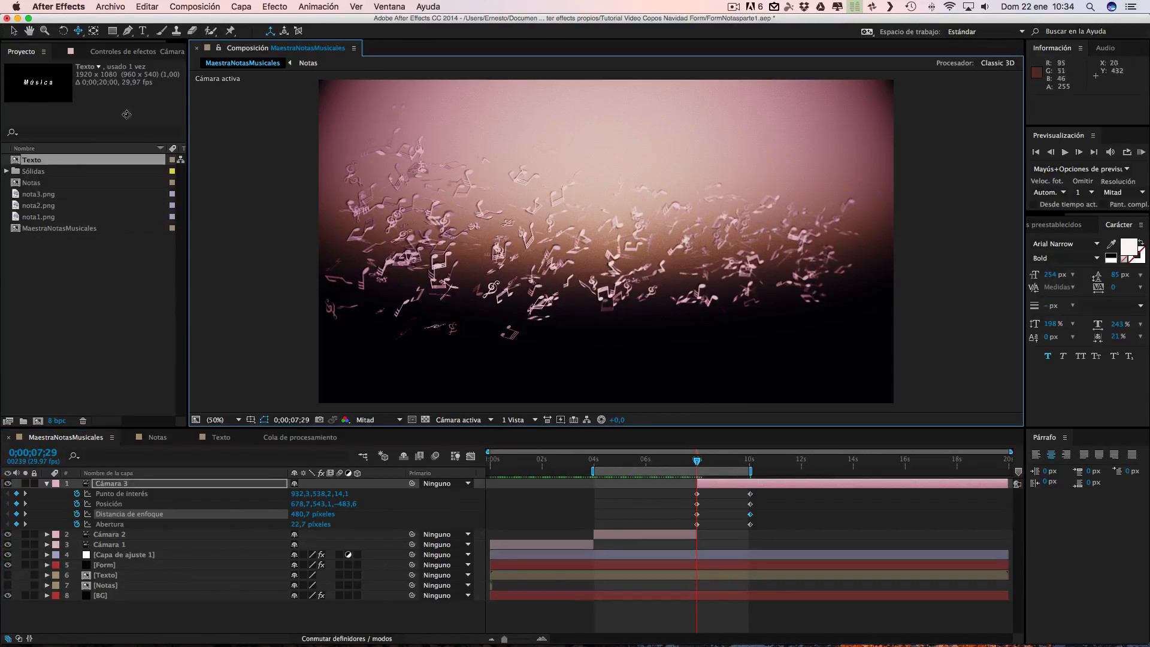
left_click_drag(82, 33, 113, 45)
left_click_drag(576, 250, 602, 253)
left_click_drag(78, 31, 119, 70)
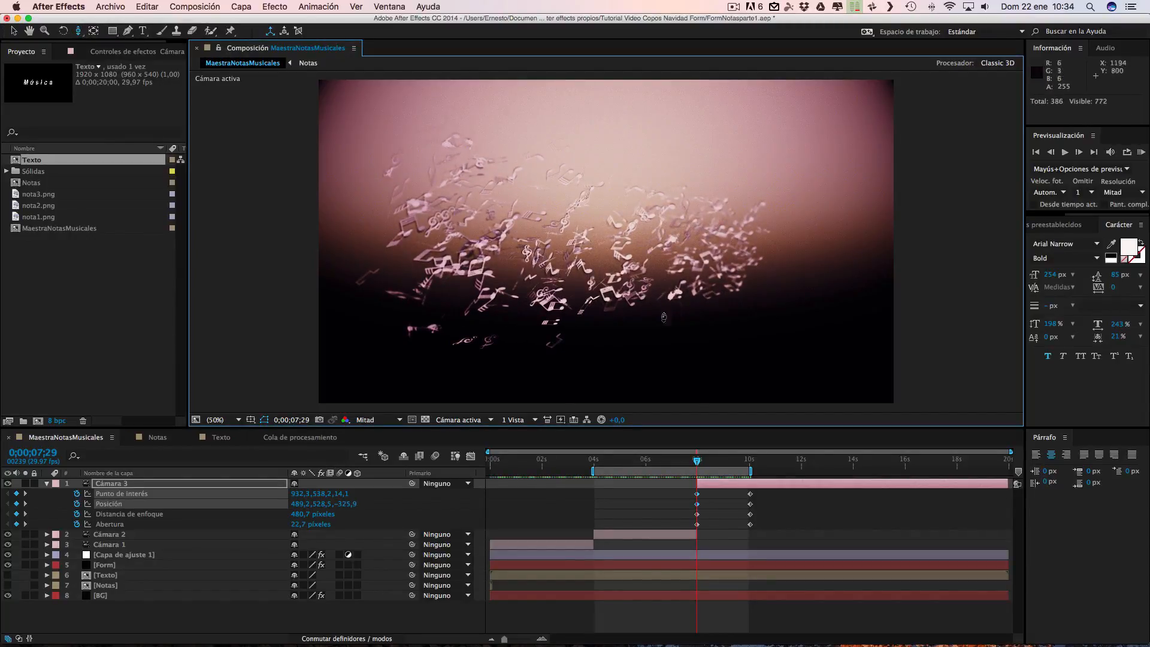
left_click_drag(666, 256, 659, 244)
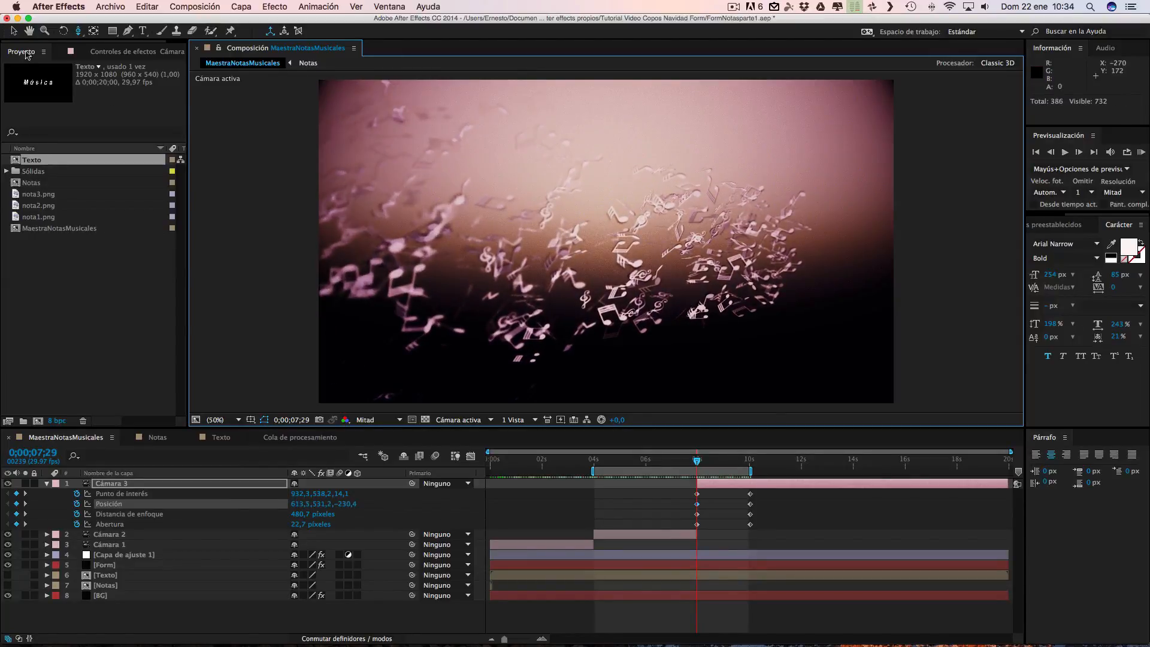
Step: Track Cámara 3 in XY at 0;00;07;29 to a Posición of about 585, 527, -193 and preview the work area
left_click_drag(78, 31, 108, 55)
left_click_drag(529, 203, 549, 202)
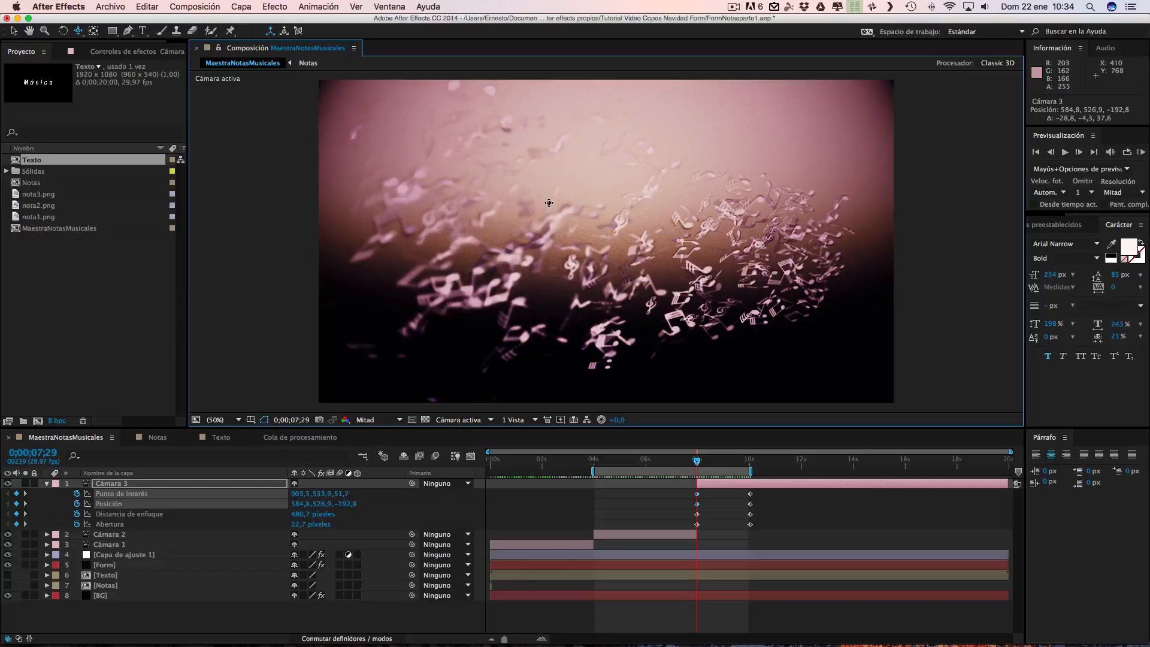
left_click(1141, 152)
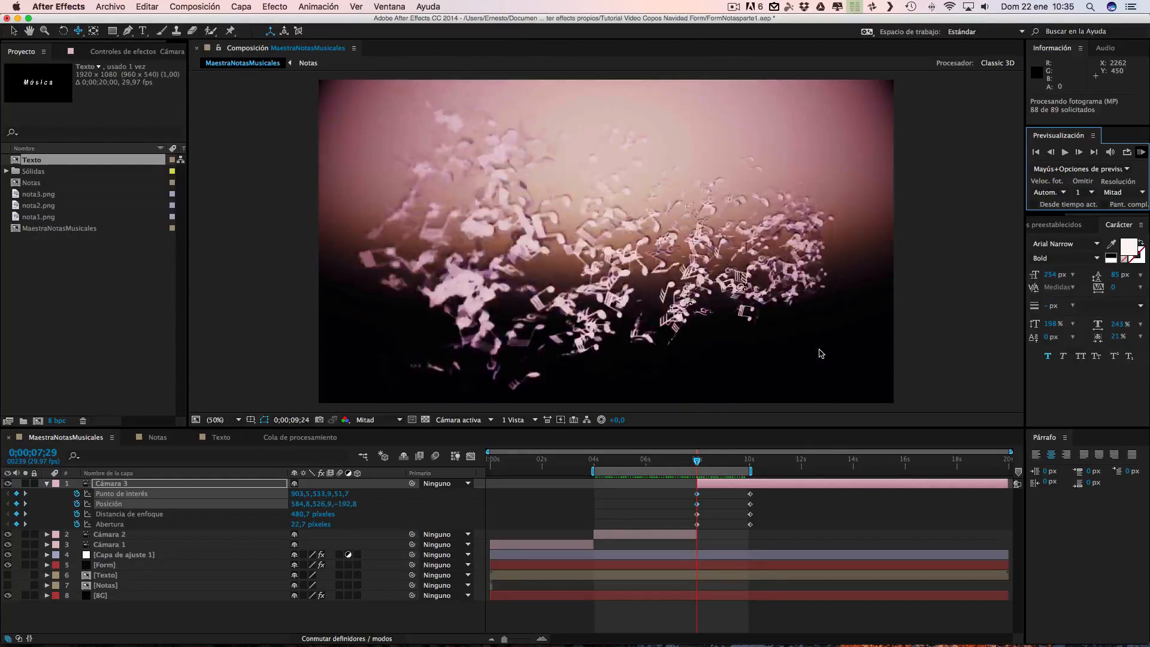
key("space")
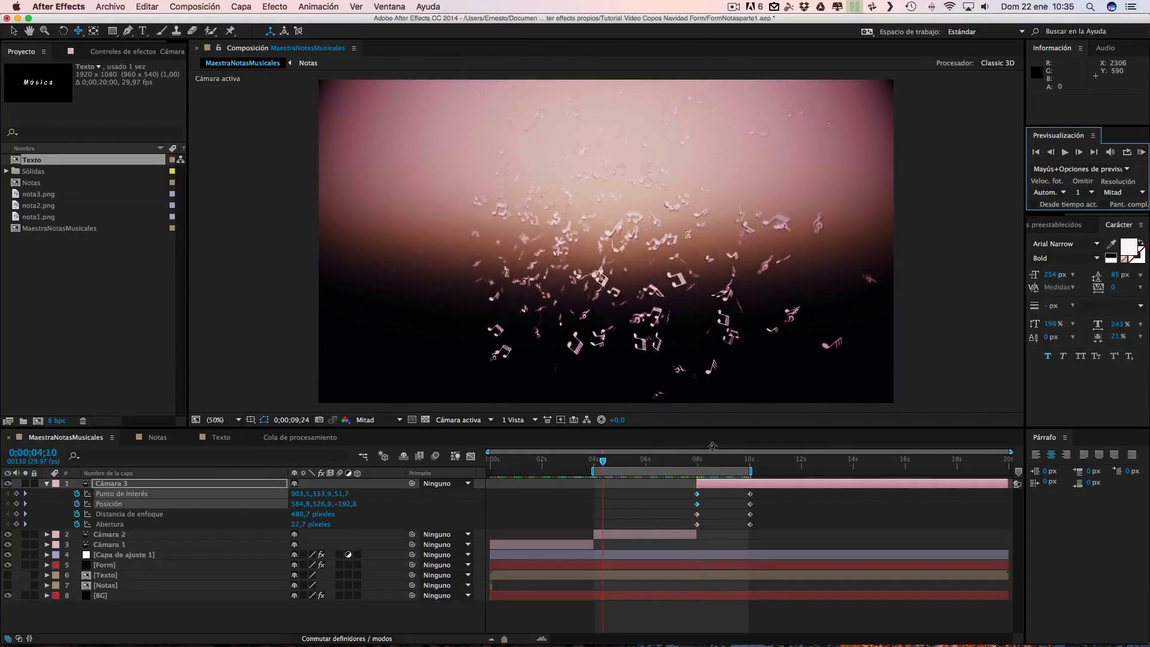
Step: At the 0;00;10;01 keyframe, dolly Cámara 3 closer to the text, to a Posición of about 598, 537, -277
left_click(26, 494)
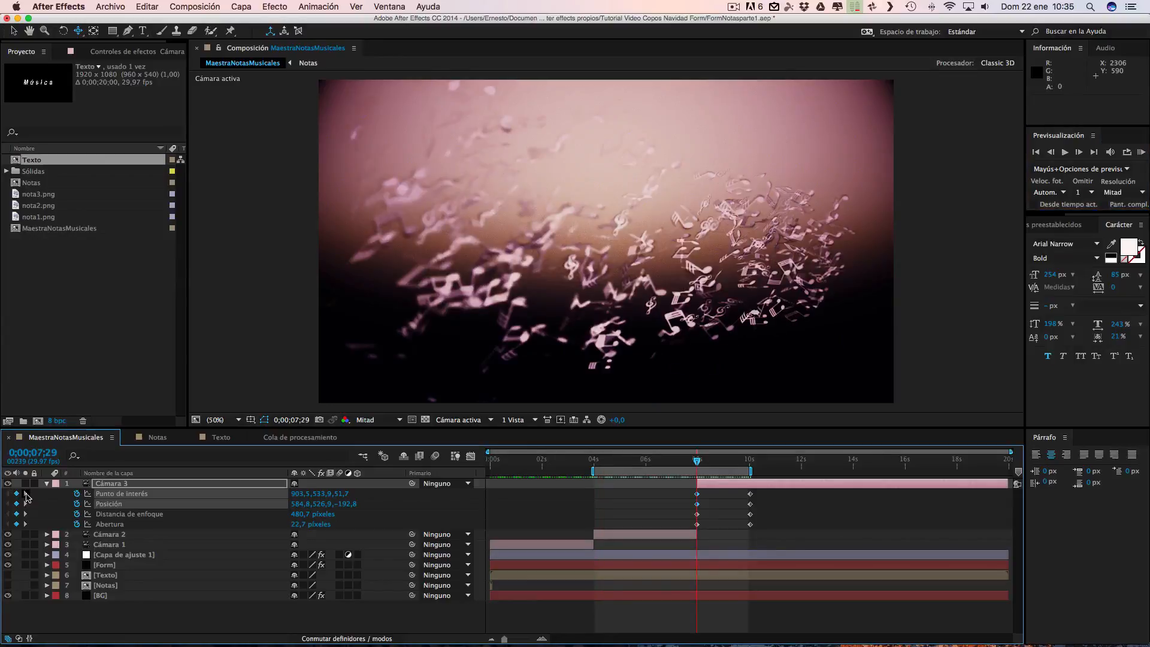
left_click(25, 494)
left_click_drag(77, 30, 121, 70)
left_click_drag(676, 241, 678, 224)
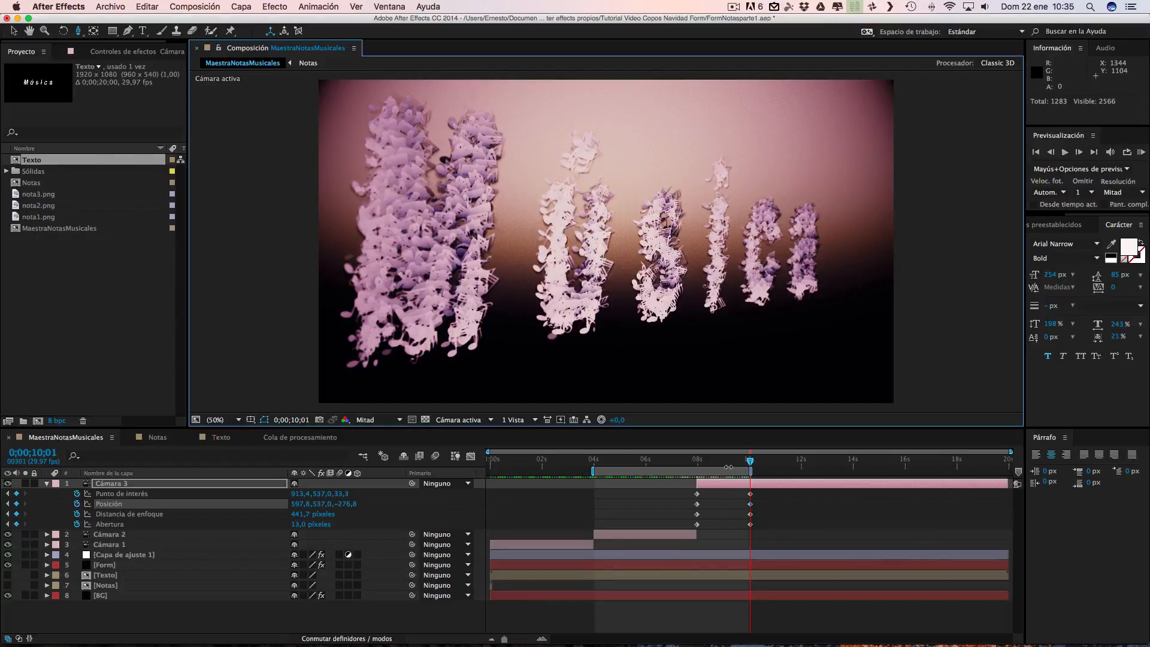
Step: Split the Cámara 3 layer at 0;00;10;01 and select the part after the split
key("super+shift+d")
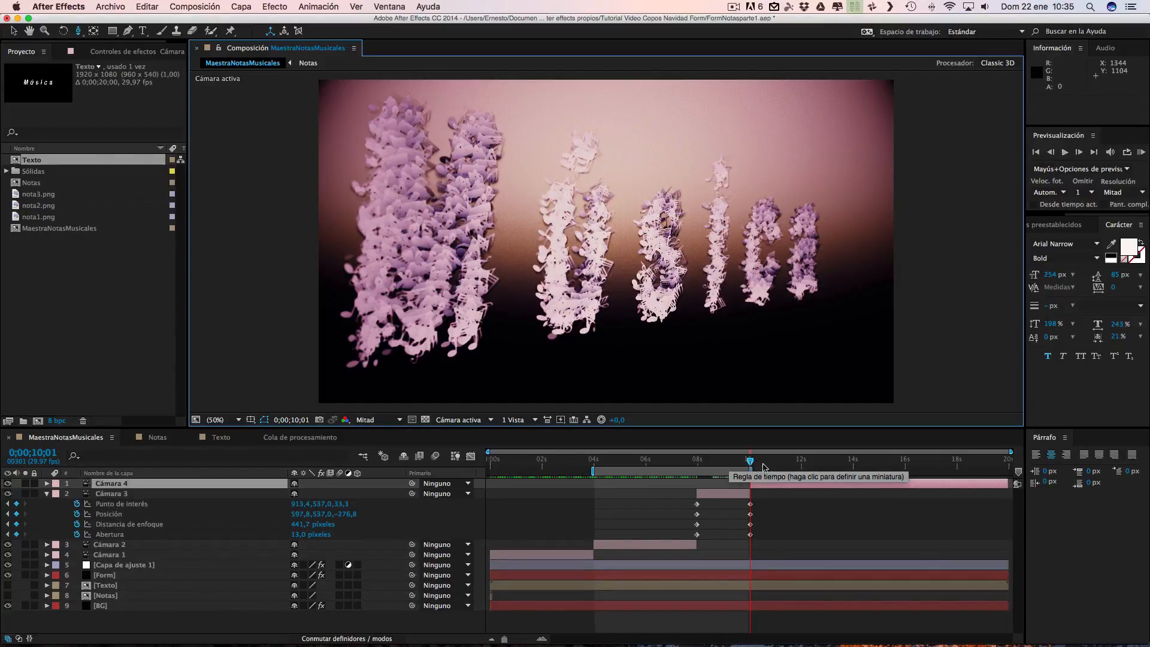
left_click(113, 486)
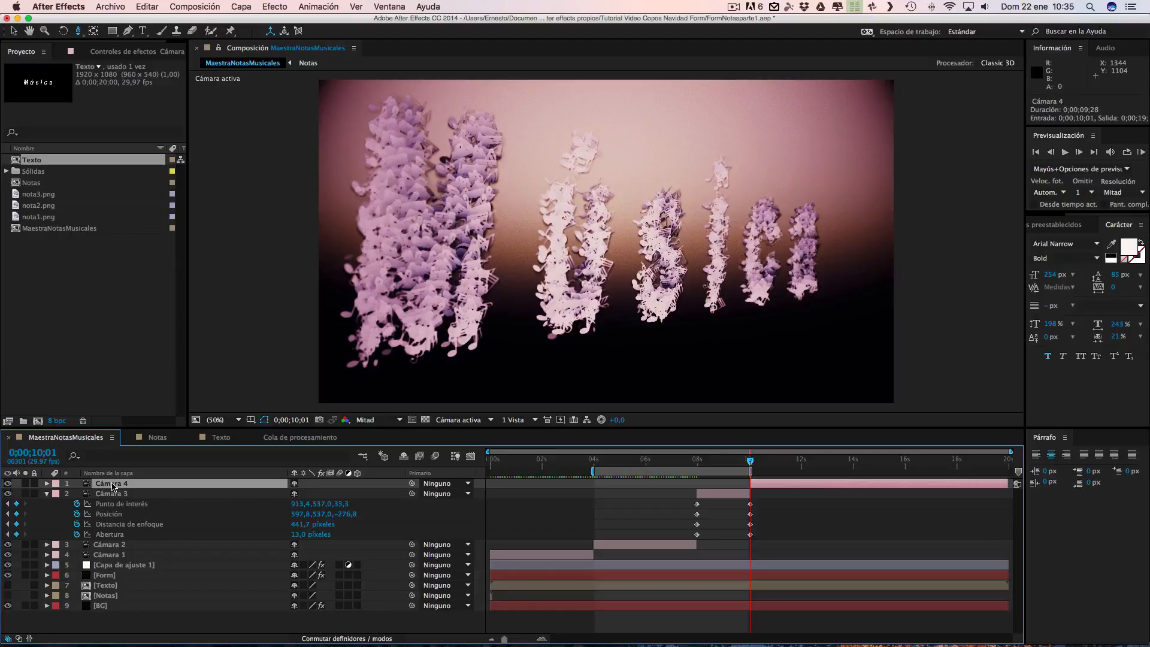
Step: Set starting keyframes on Cámara 4 at 0;00;10;01 for Punto de interés, Posición, Distancia de enfoque and Abertura
key("u")
left_click(76, 495)
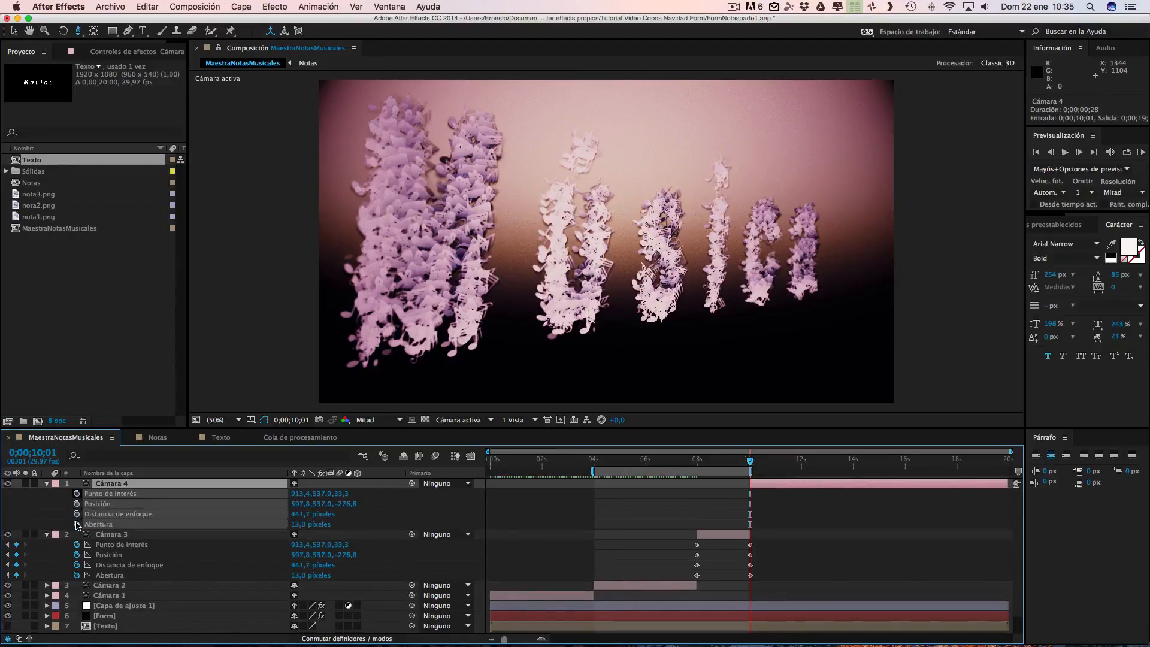
left_click(77, 494)
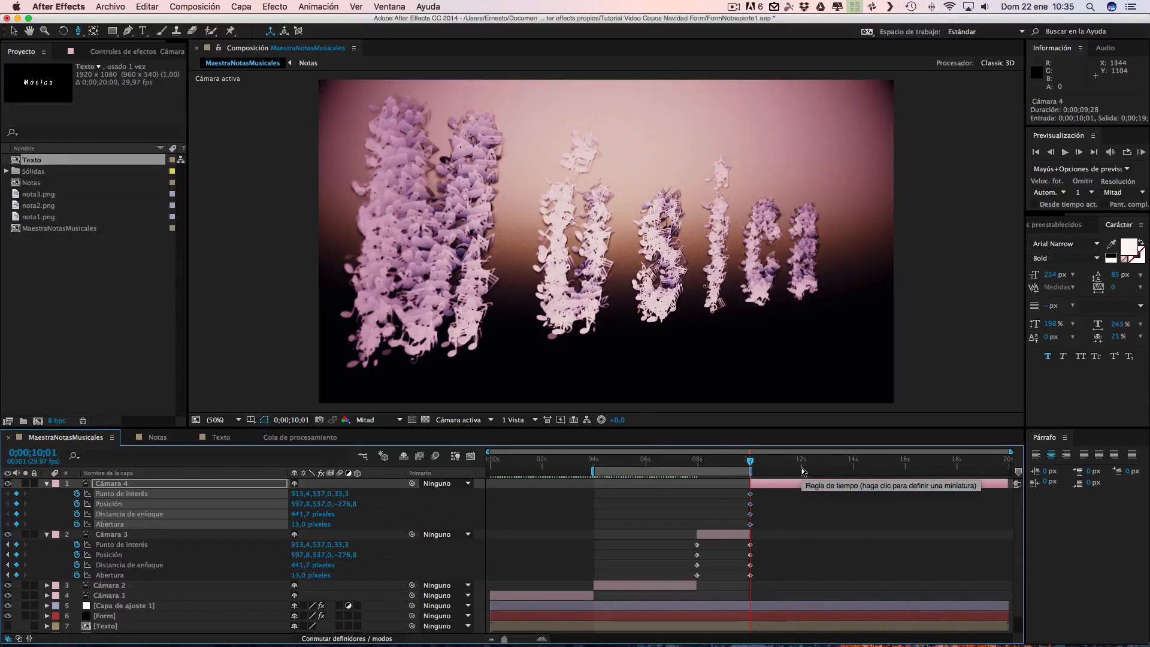
Step: At 0;00;12;00, orbit Cámara 4 around the text to a Posición of about 532, 529, -191
left_click(801, 472)
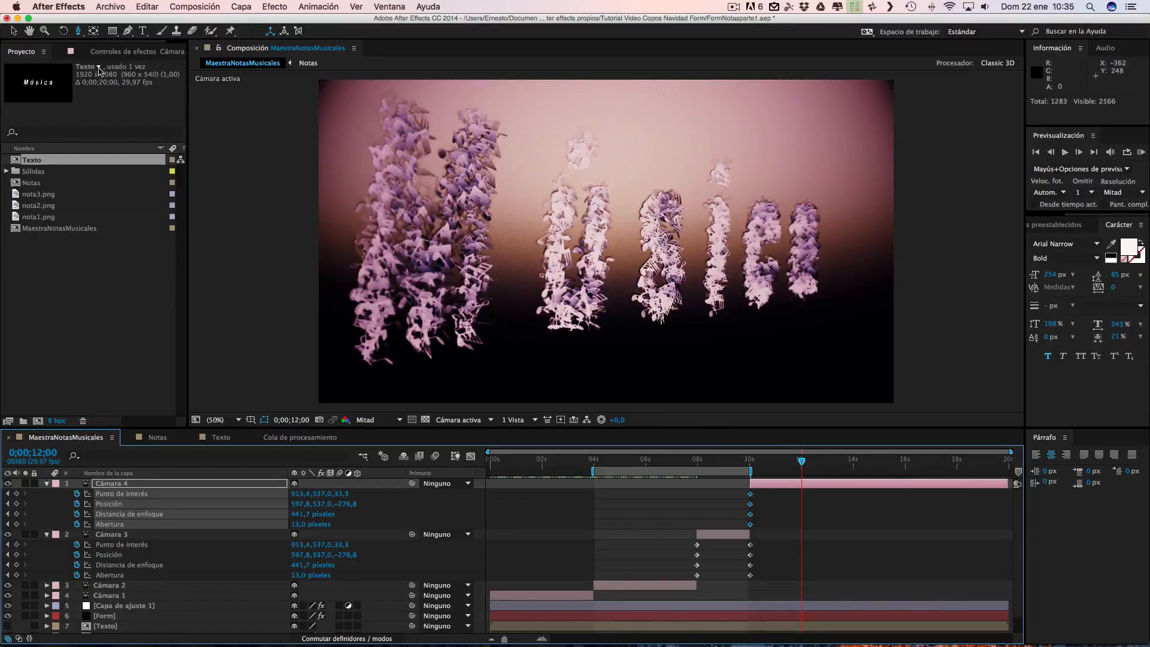
left_click_drag(80, 33, 118, 45)
left_click_drag(569, 215, 577, 218)
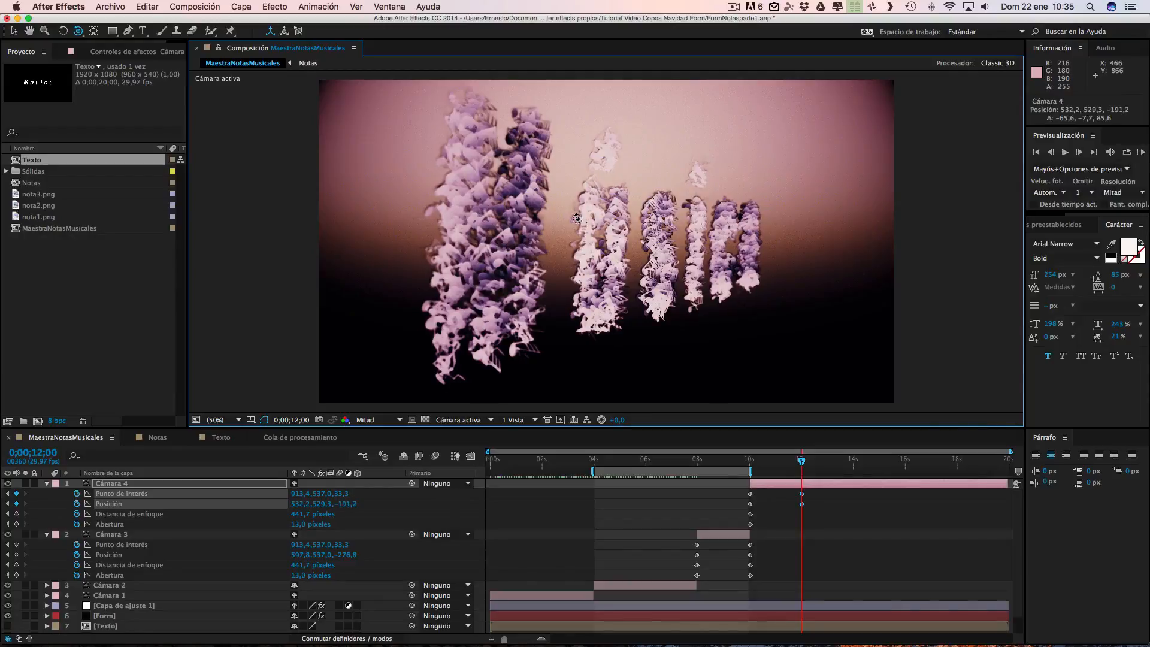
Step: Dolly Cámara 4 closer to the letters at 0;00;12;00, to a Posición of about 681, 532, -104
left_click_drag(84, 34, 127, 69)
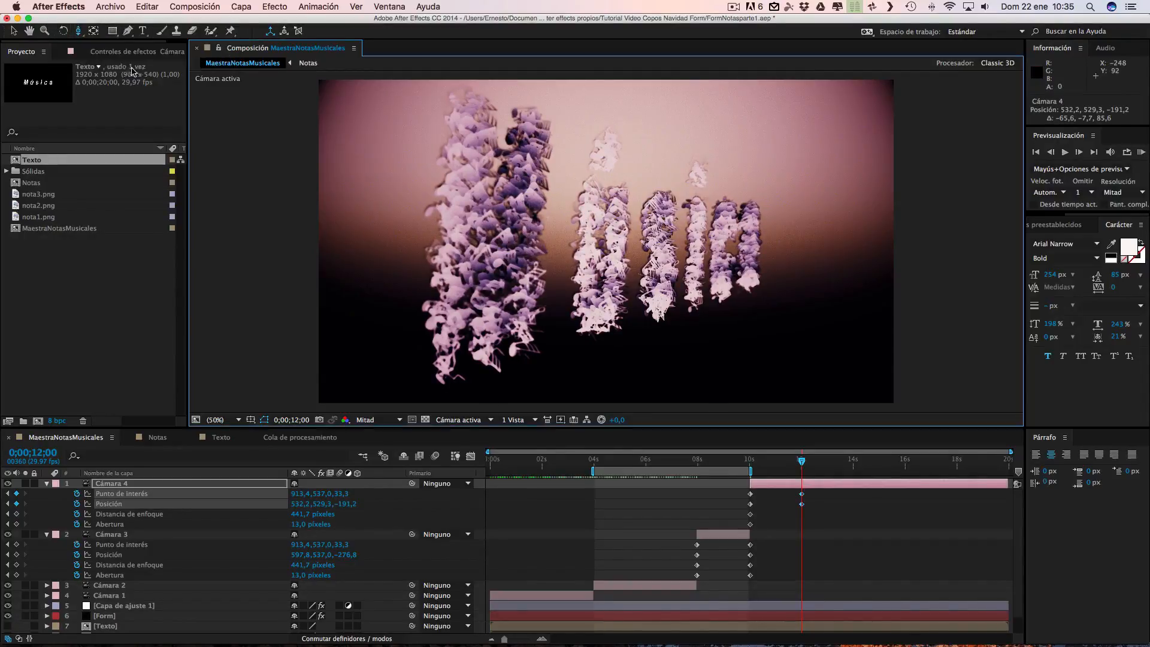
left_click_drag(747, 261, 747, 231)
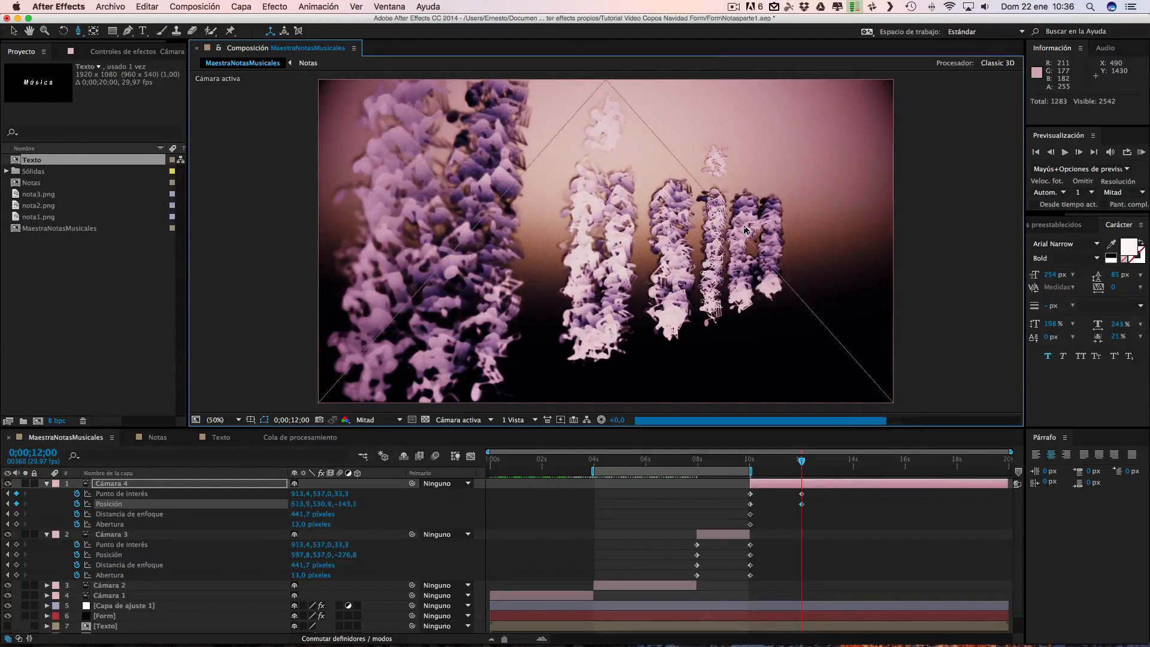
left_click_drag(728, 273, 731, 244)
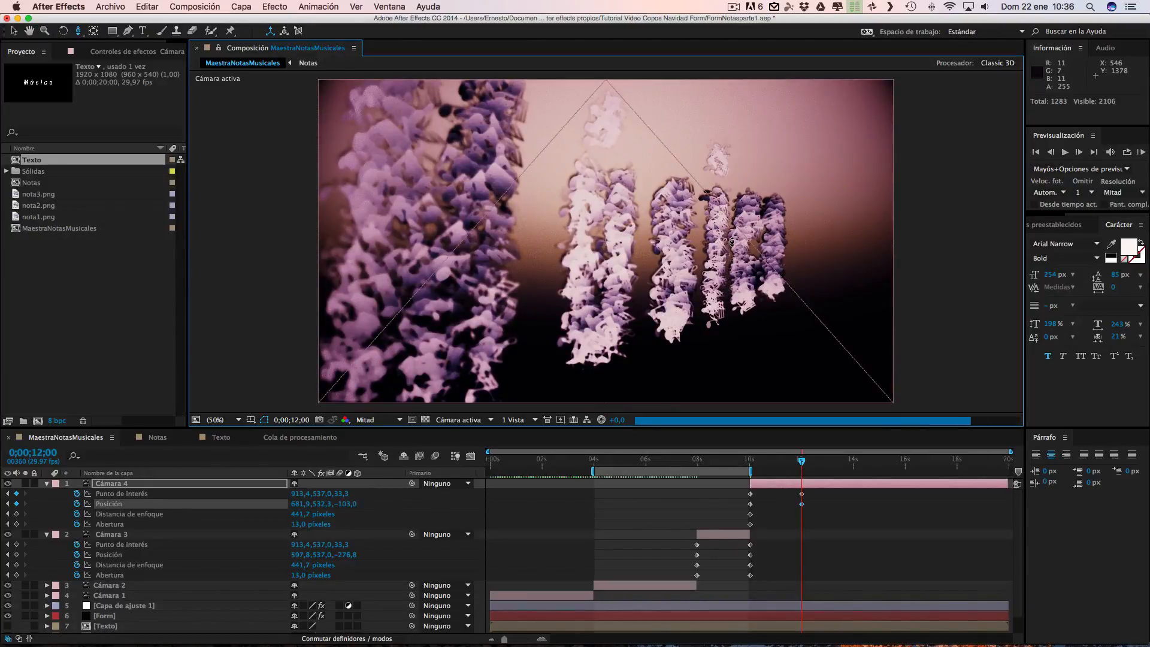
left_click_drag(732, 246, 734, 249)
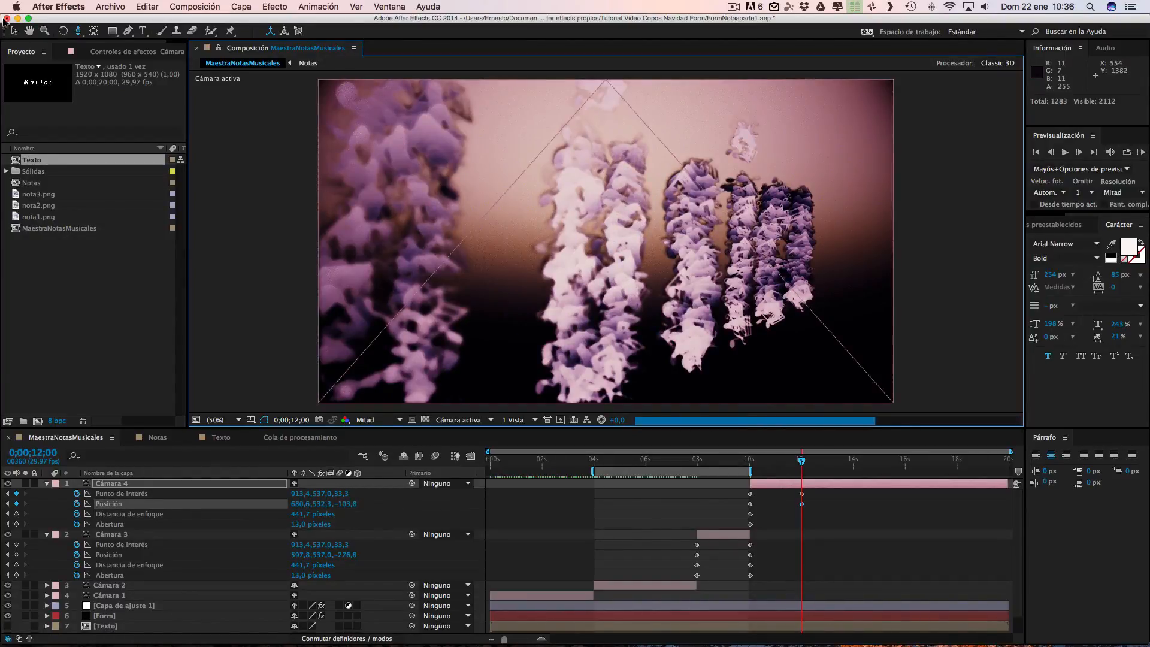
Step: Track Cámara 4 in XY at 0;00;12;00 to a Punto de interés of about 891, 536, 71 and a Posición of about 658, 531, -66
left_click_drag(80, 33, 144, 63)
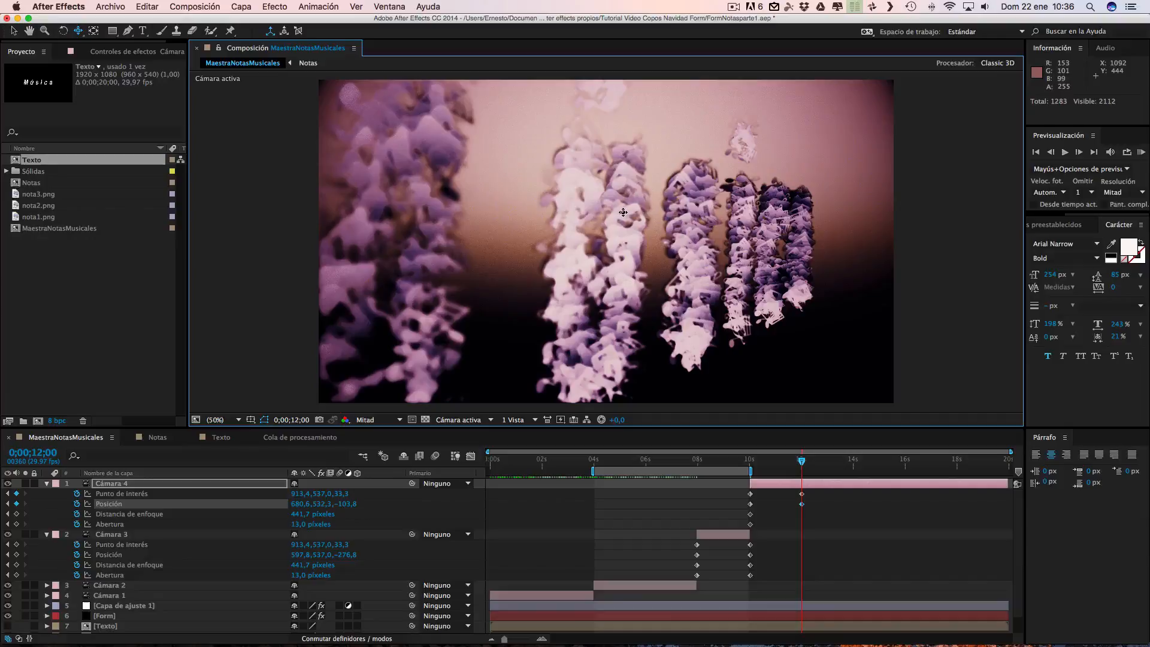
left_click_drag(620, 213, 671, 215)
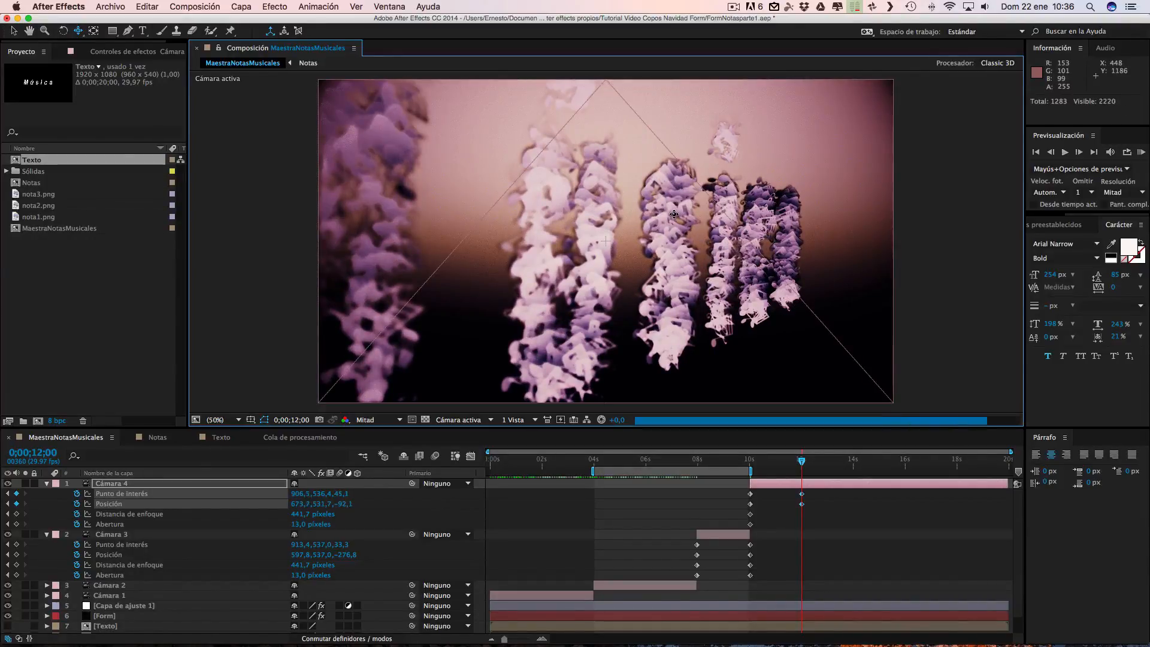
left_click_drag(674, 214, 686, 214)
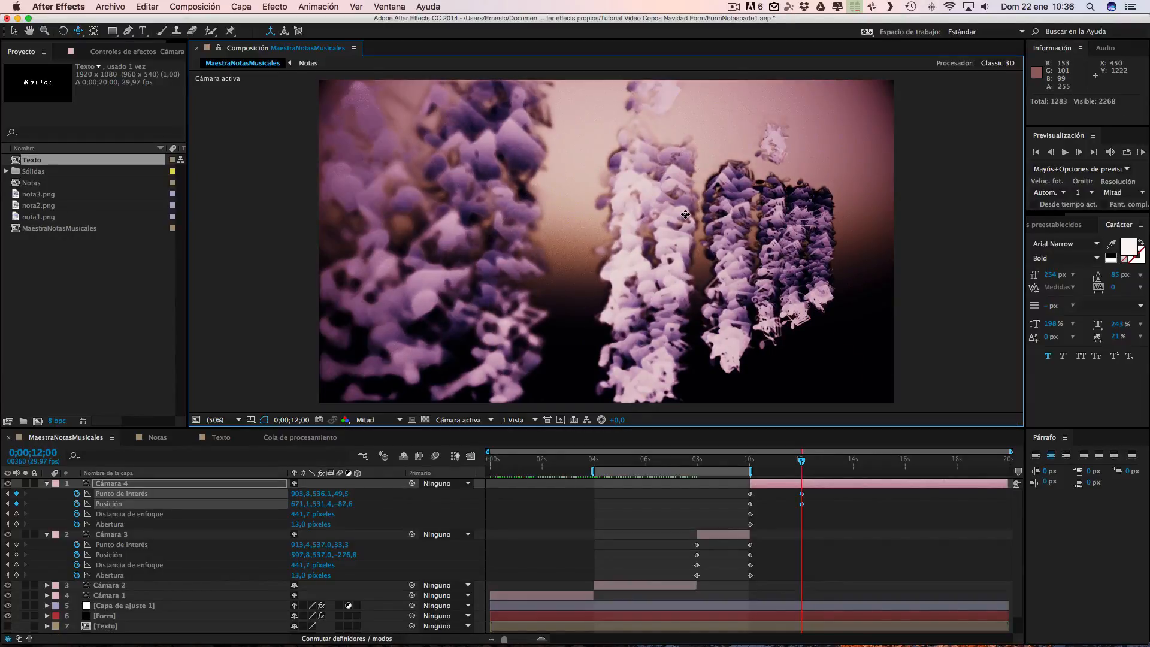
left_click_drag(686, 214, 707, 214)
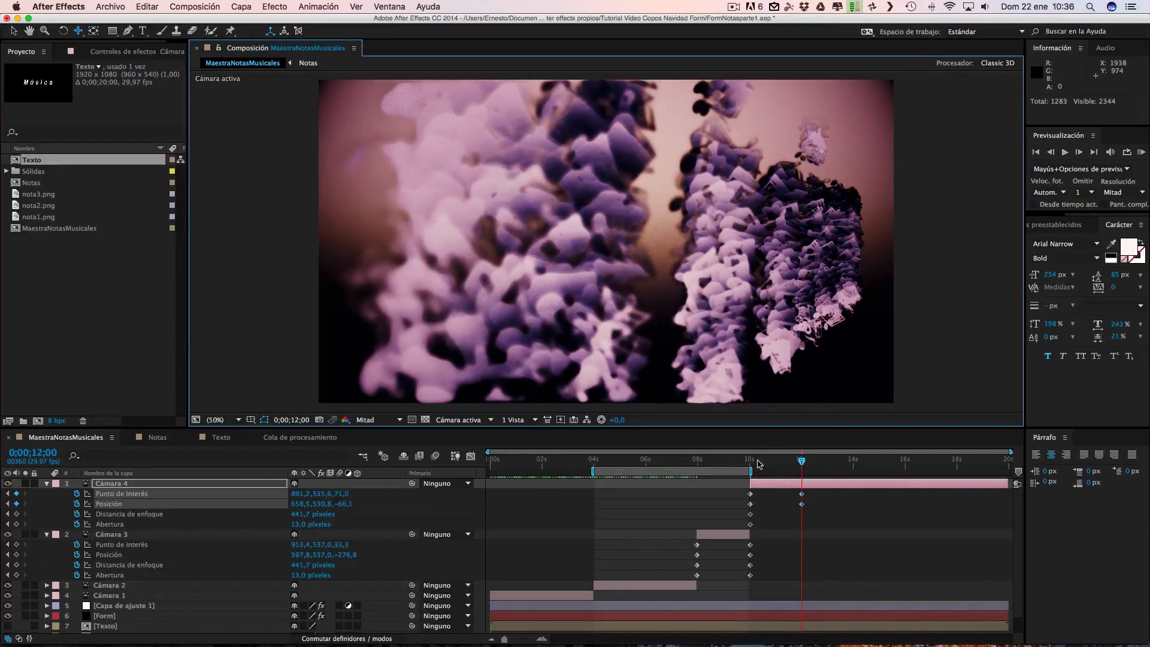
Step: Extend the end of the work area to 0;00;12;00 and preview the camera shots
left_click_drag(751, 471, 803, 471)
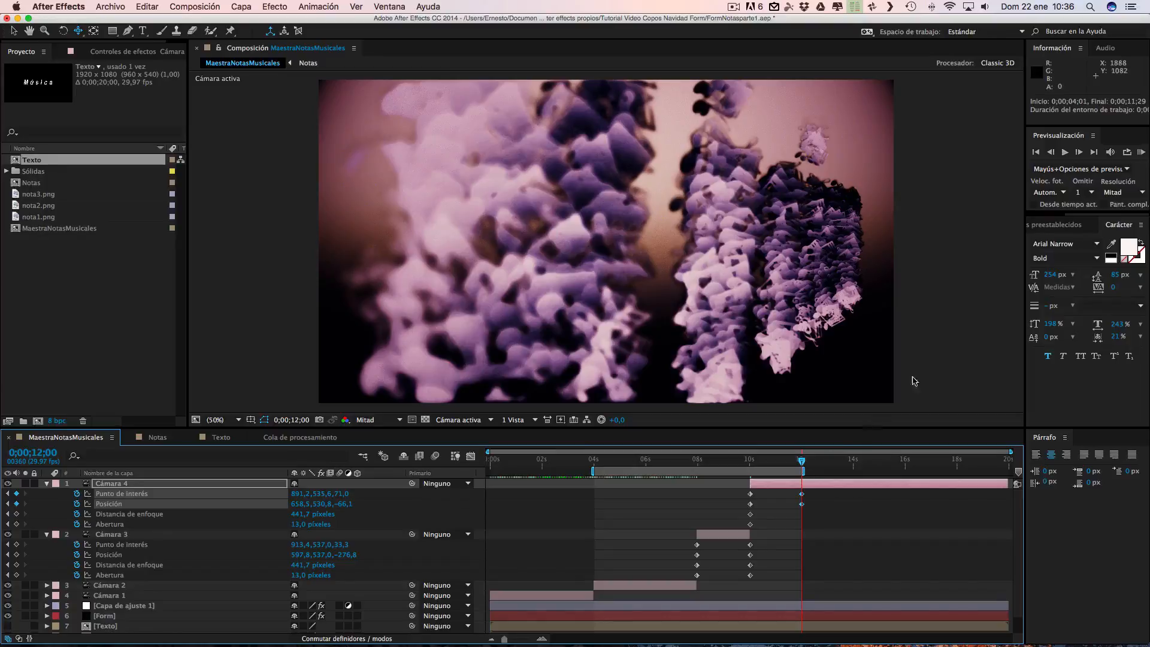
left_click(1143, 152)
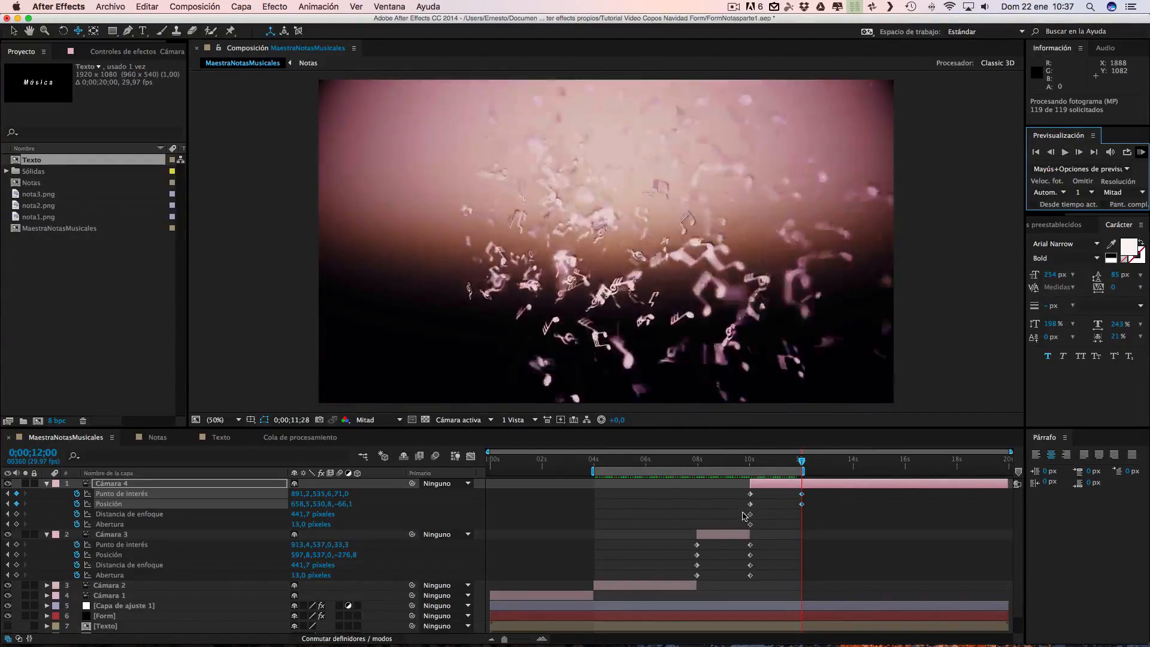
key("space")
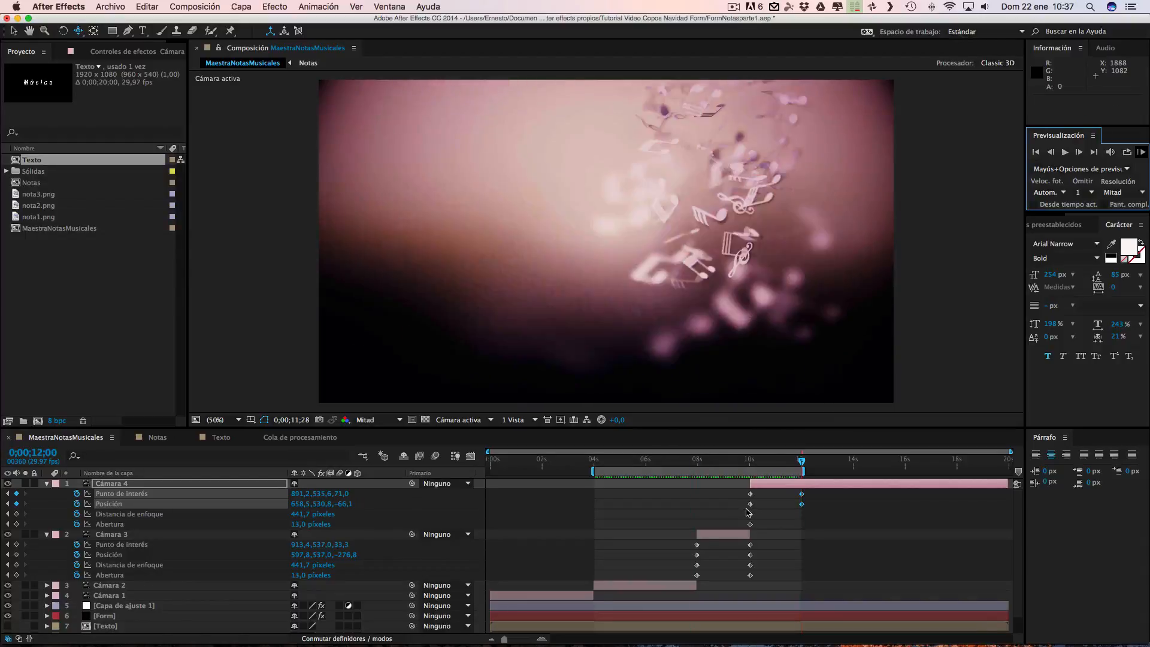
Step: Apply Easy Ease to Cámara 4's two Posición keyframes and reshape the speed curve so the movement peaks near the end
left_click_drag(745, 507, 811, 502)
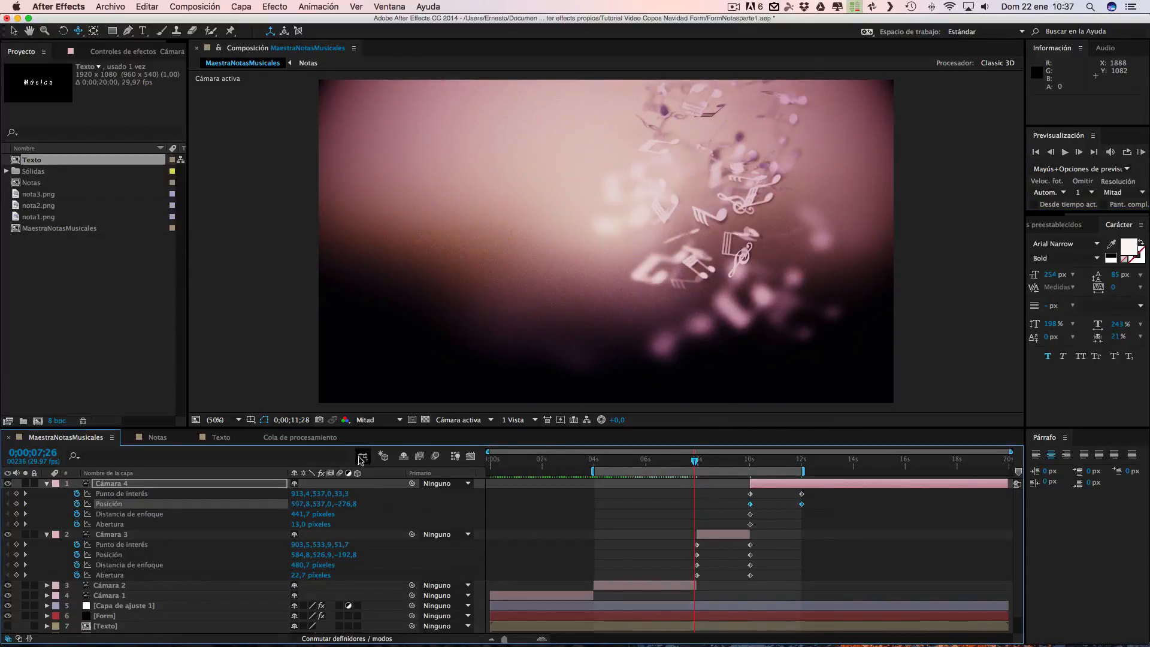
left_click(471, 457)
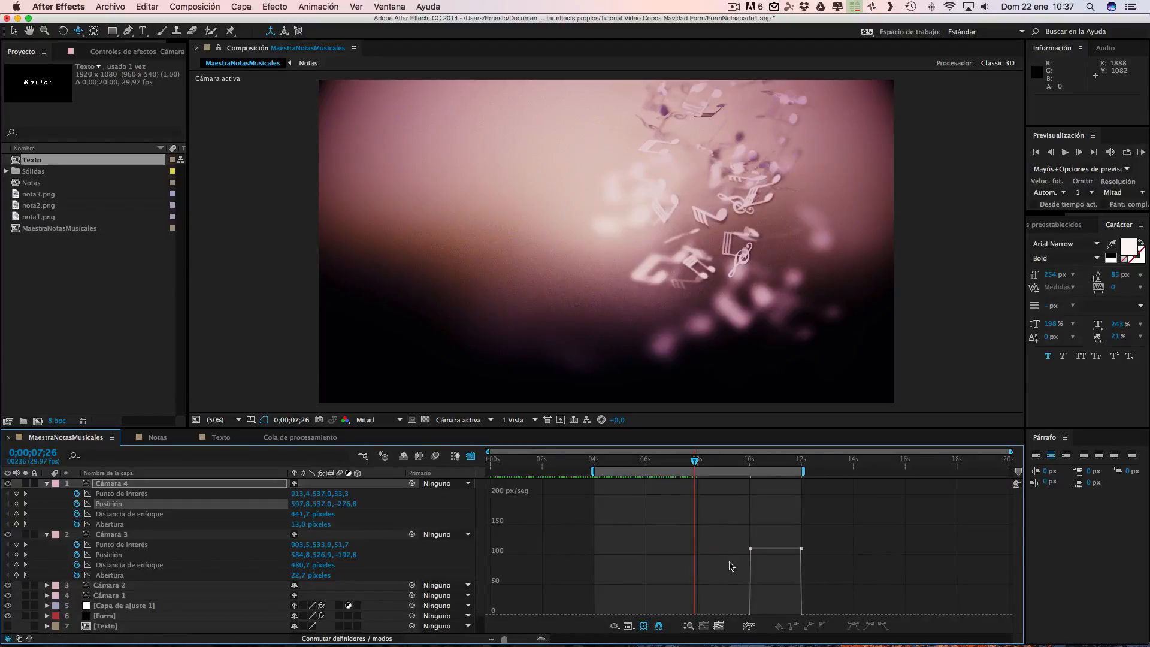
left_click_drag(742, 571, 821, 537)
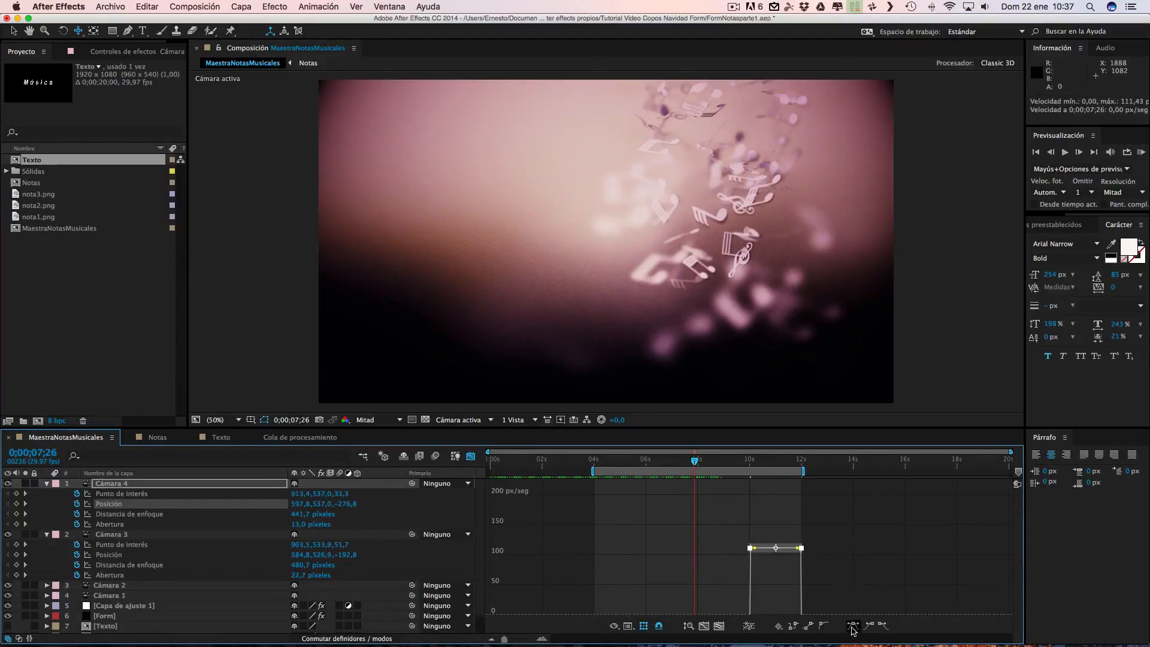
left_click(853, 626)
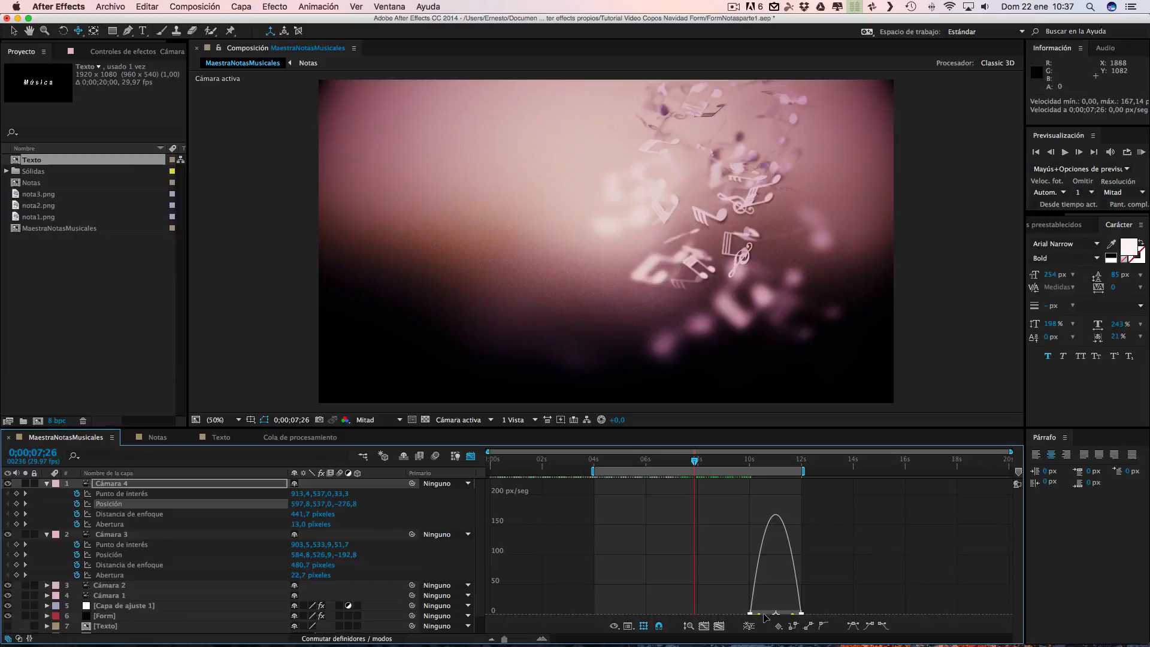
left_click_drag(760, 615, 769, 616)
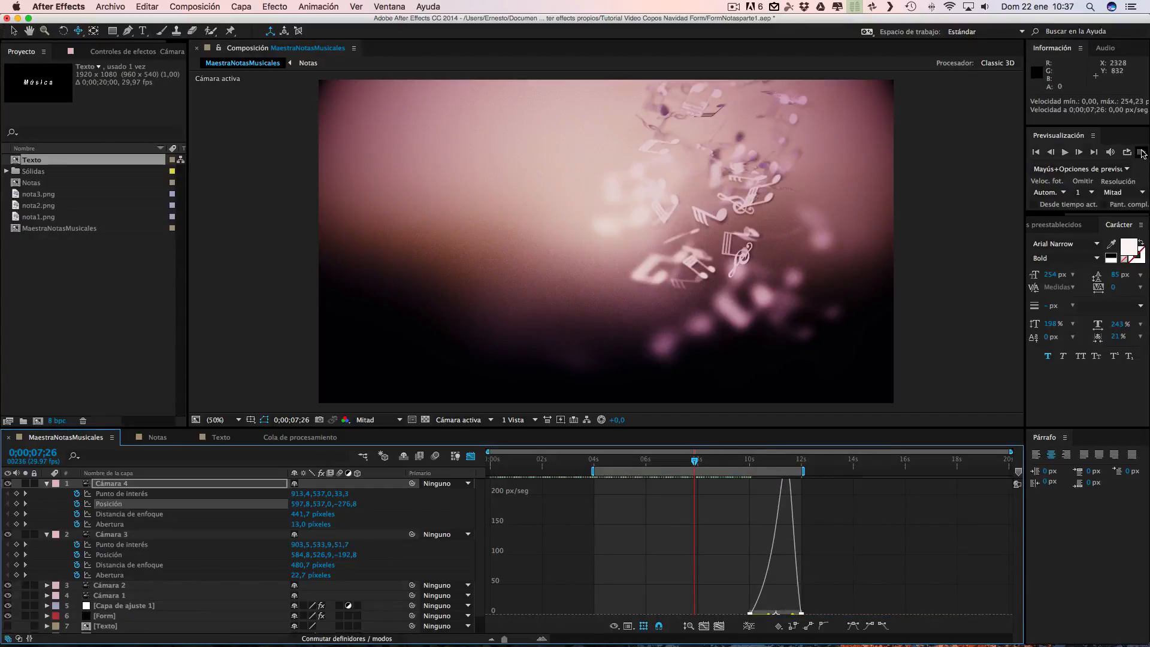
Step: Preview the work area with Cámara 4's eased movement and leave the graph editor
left_click(1142, 152)
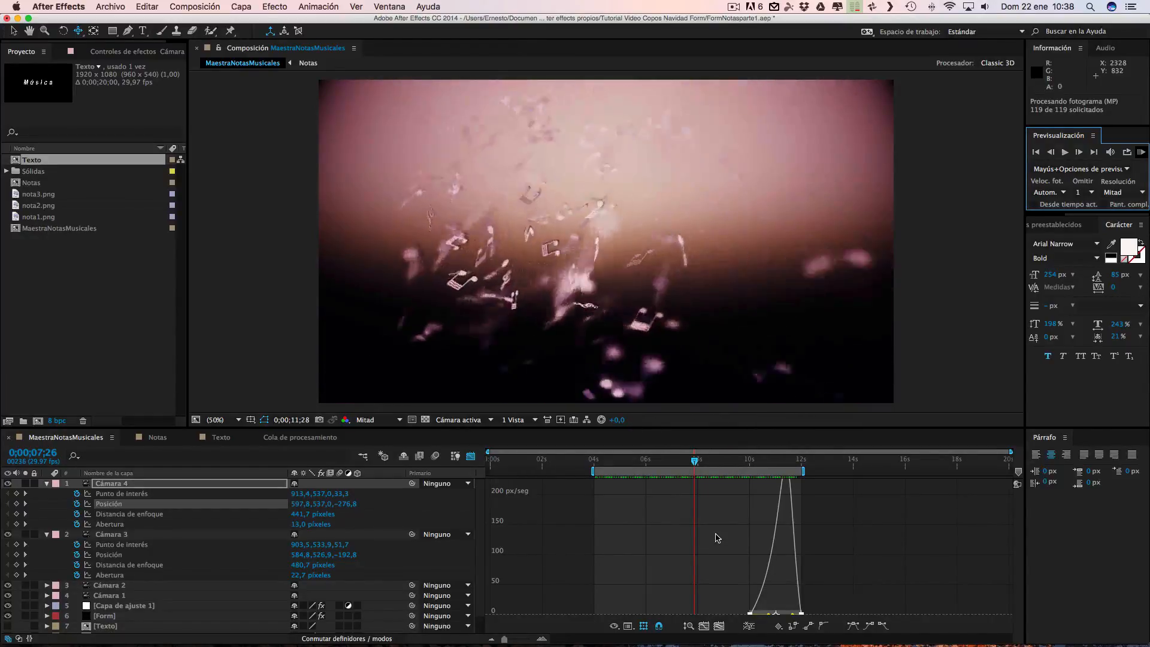
key("space")
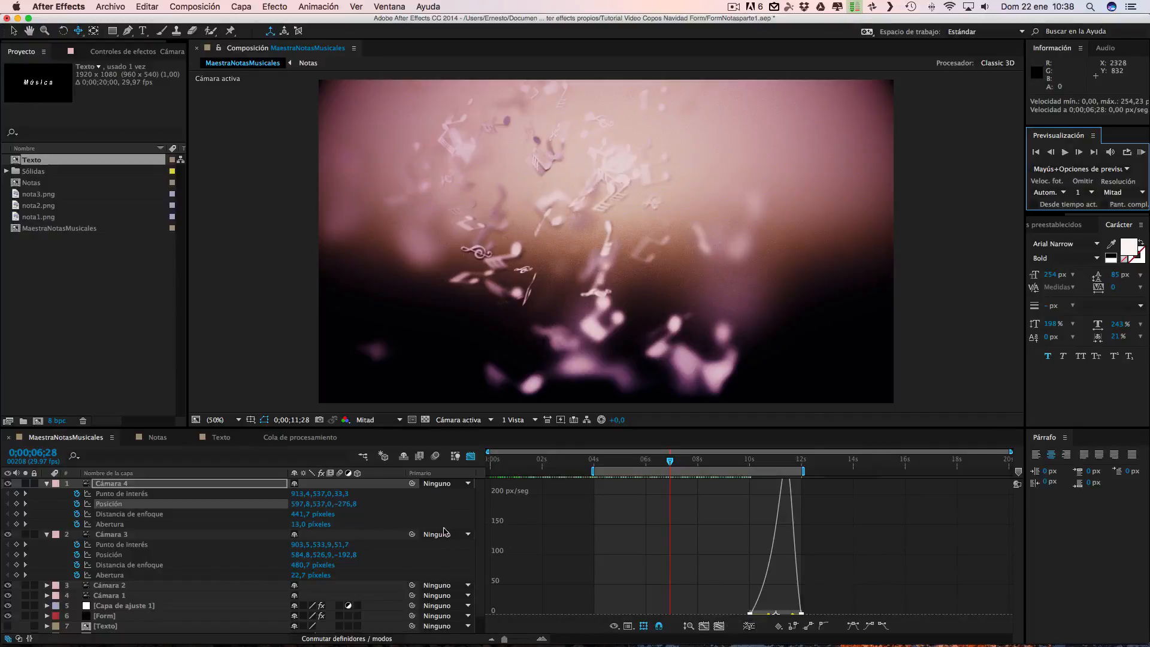
left_click(470, 457)
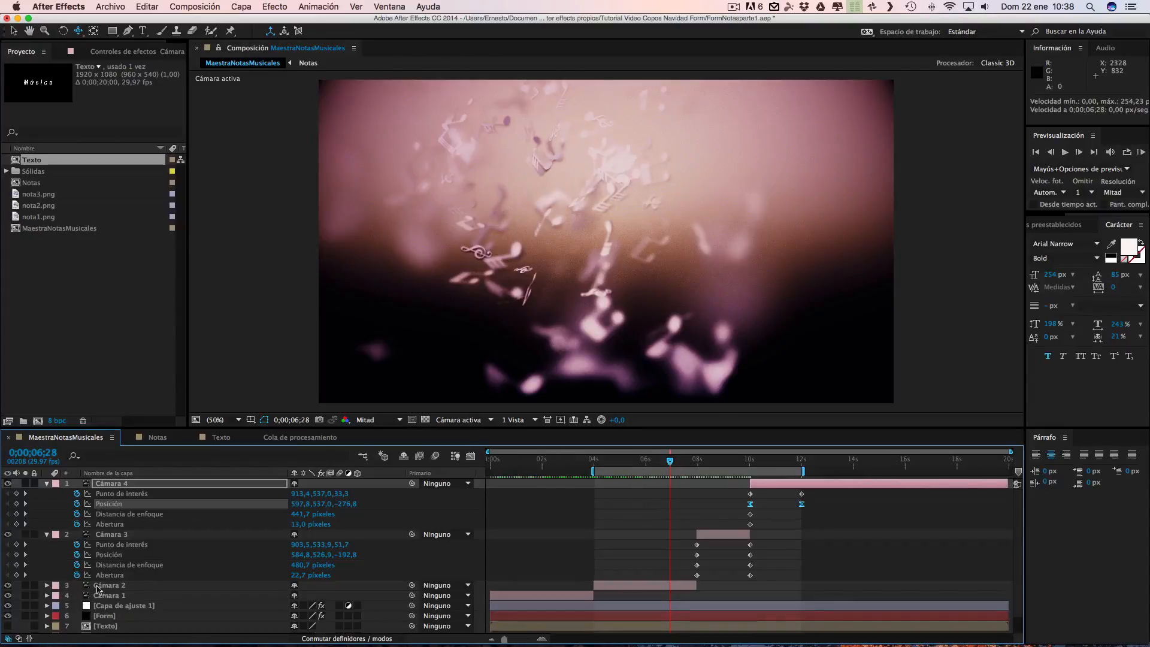
Step: Reshape the speed curves of Cámara 2's Punto de interés and Posición keyframes in the graph editor so the movement peaks nearer the start
left_click(102, 587)
key("u")
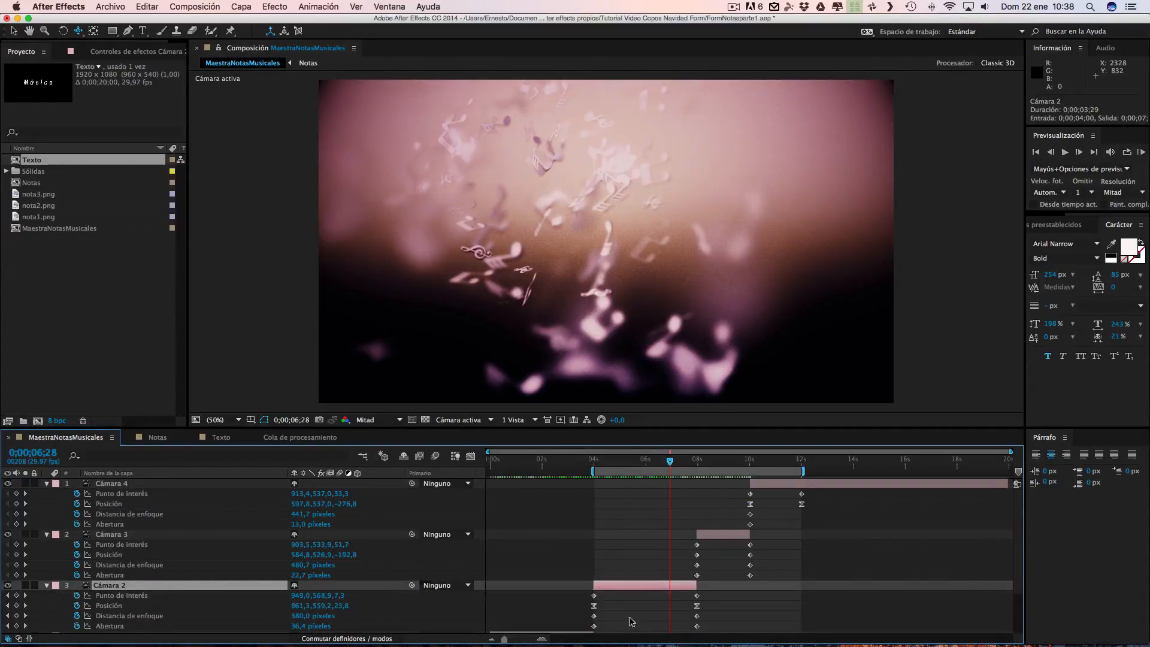
left_click_drag(587, 611, 704, 604)
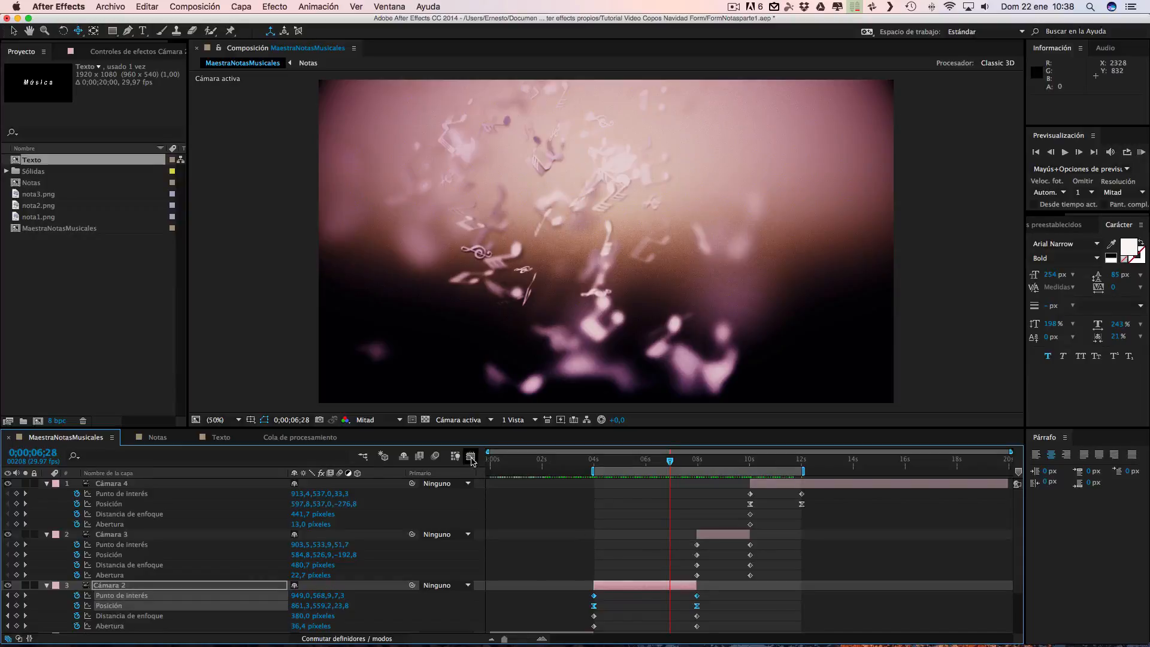
left_click(471, 456)
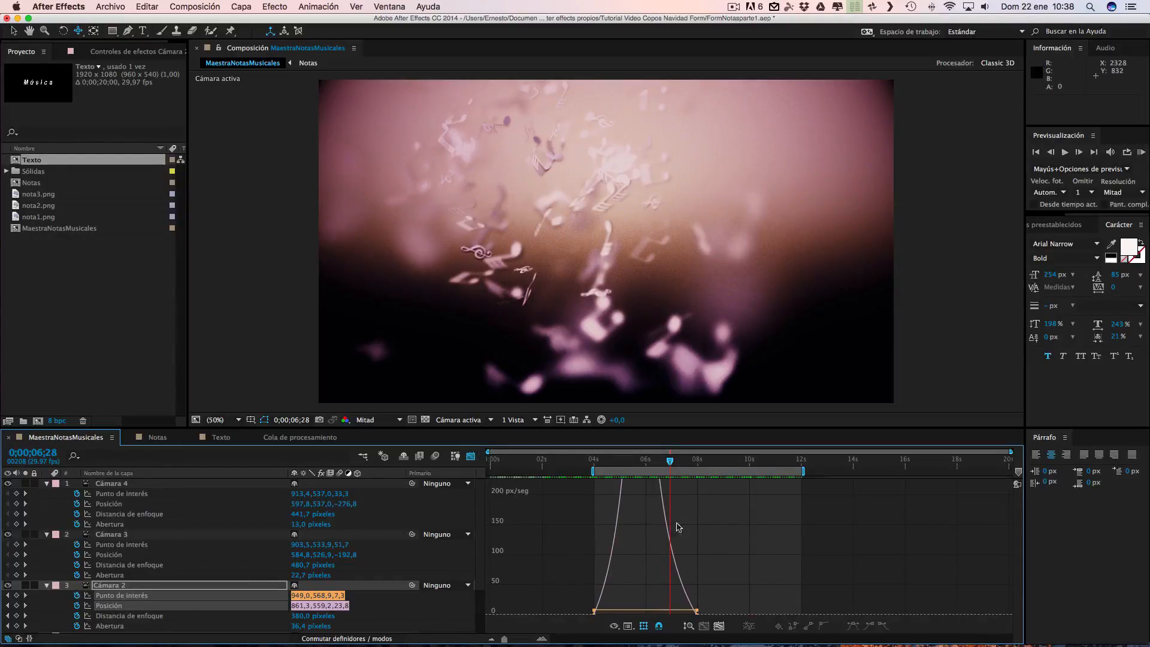
left_click_drag(614, 429, 617, 189)
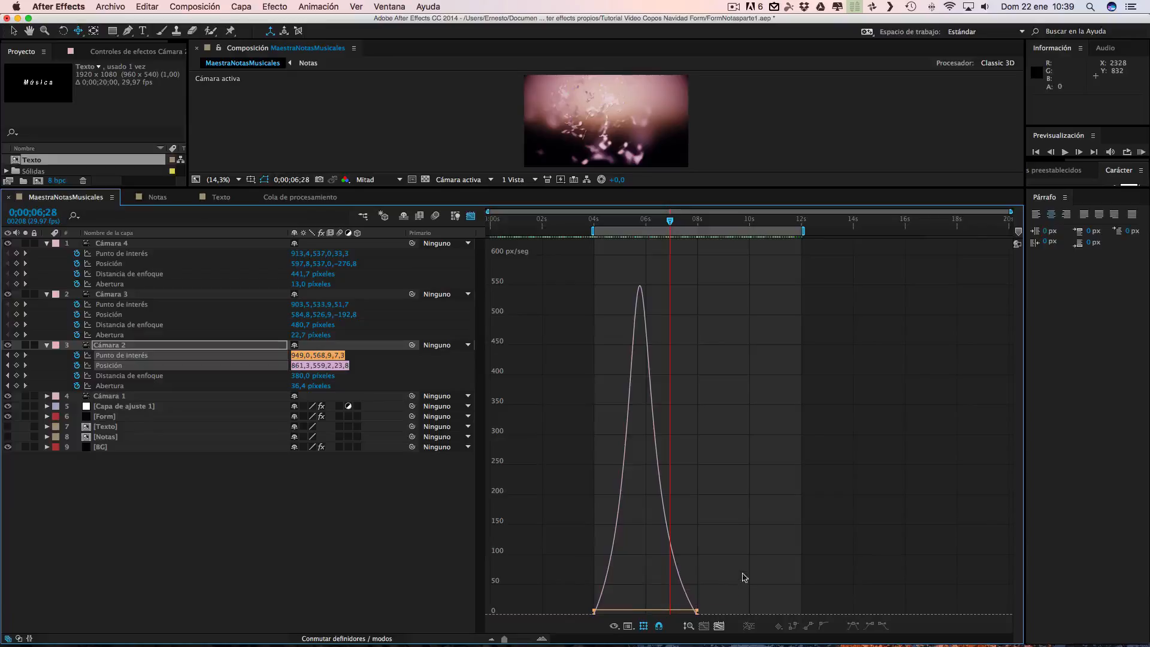
left_click_drag(574, 304, 719, 579)
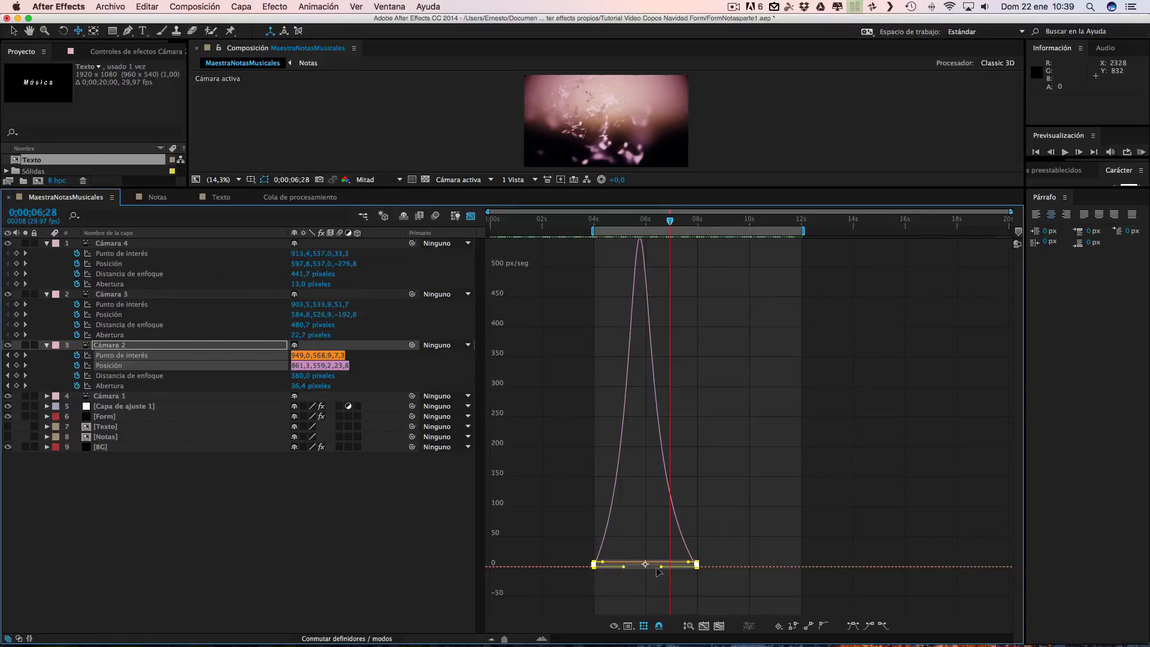
left_click_drag(662, 567, 613, 569)
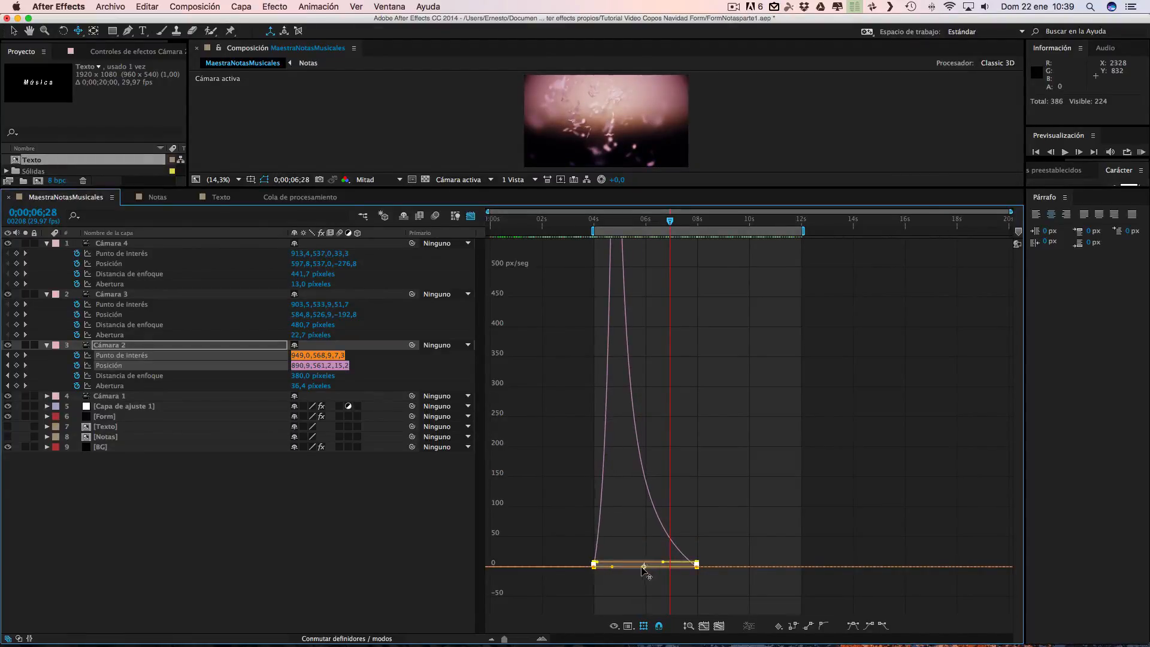
mouse_move(644, 567)
left_mouse_down()
mouse_move(634, 568)
mouse_move(645, 566)
left_mouse_up()
mouse_move(646, 566)
left_mouse_down()
mouse_move(626, 571)
mouse_move(665, 569)
left_mouse_up()
left_click(472, 216)
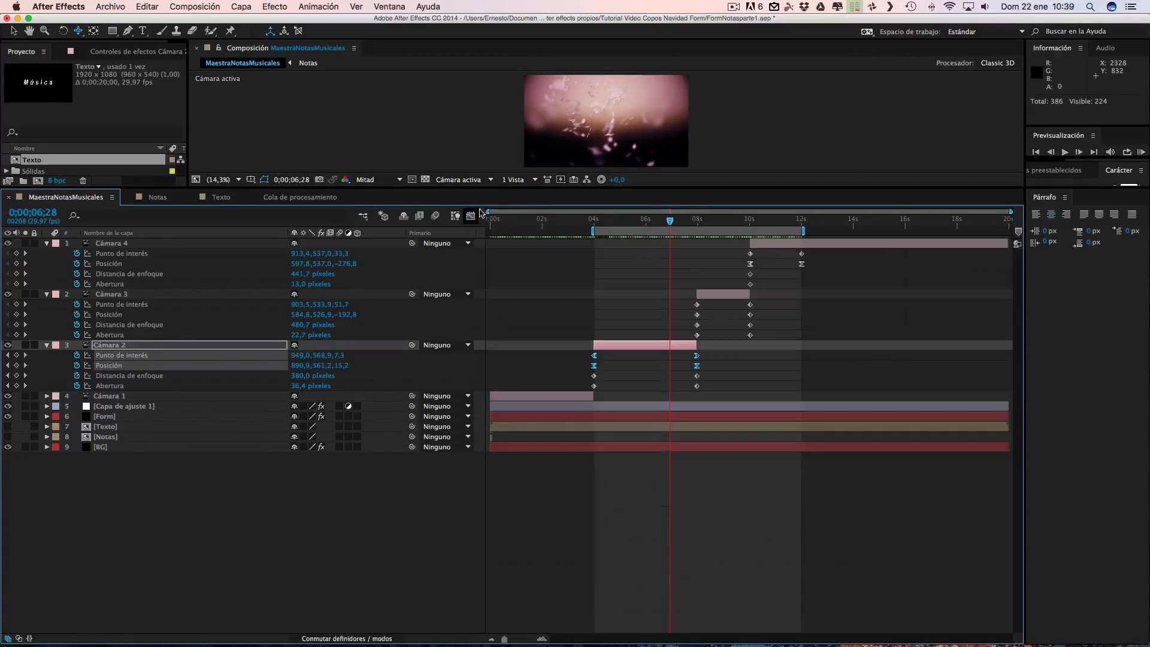
Step: Enlarge the composition view again and preview the work area with Cámara 2's new easing
left_click_drag(508, 188, 520, 405)
left_click(1142, 152)
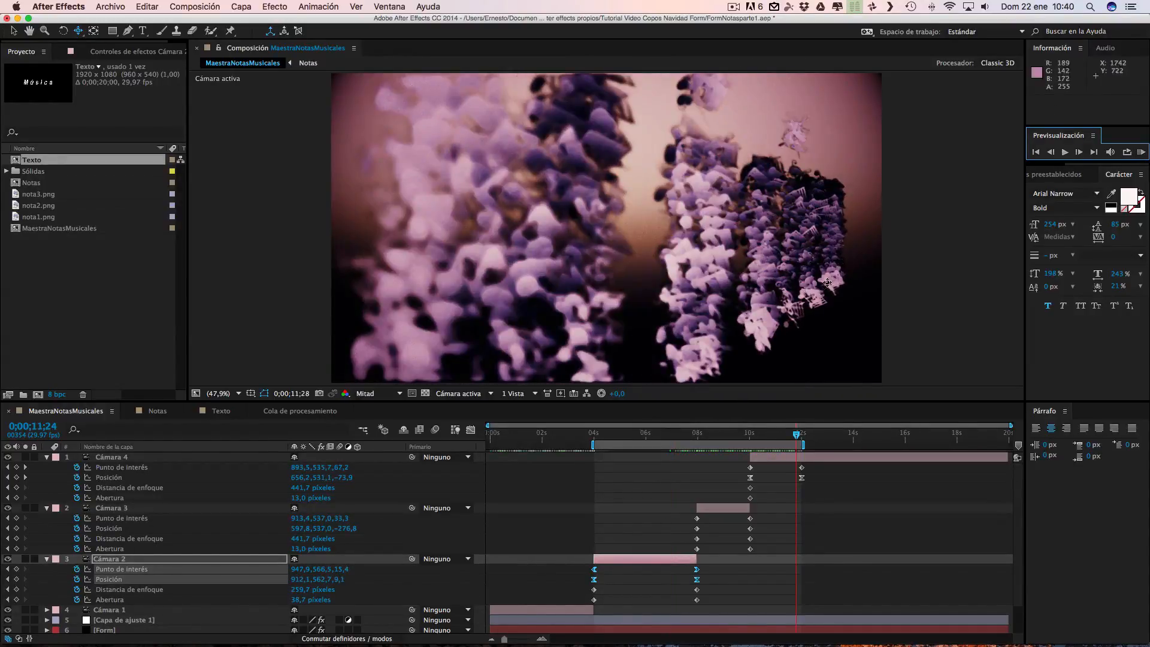
left_click(732, 7)
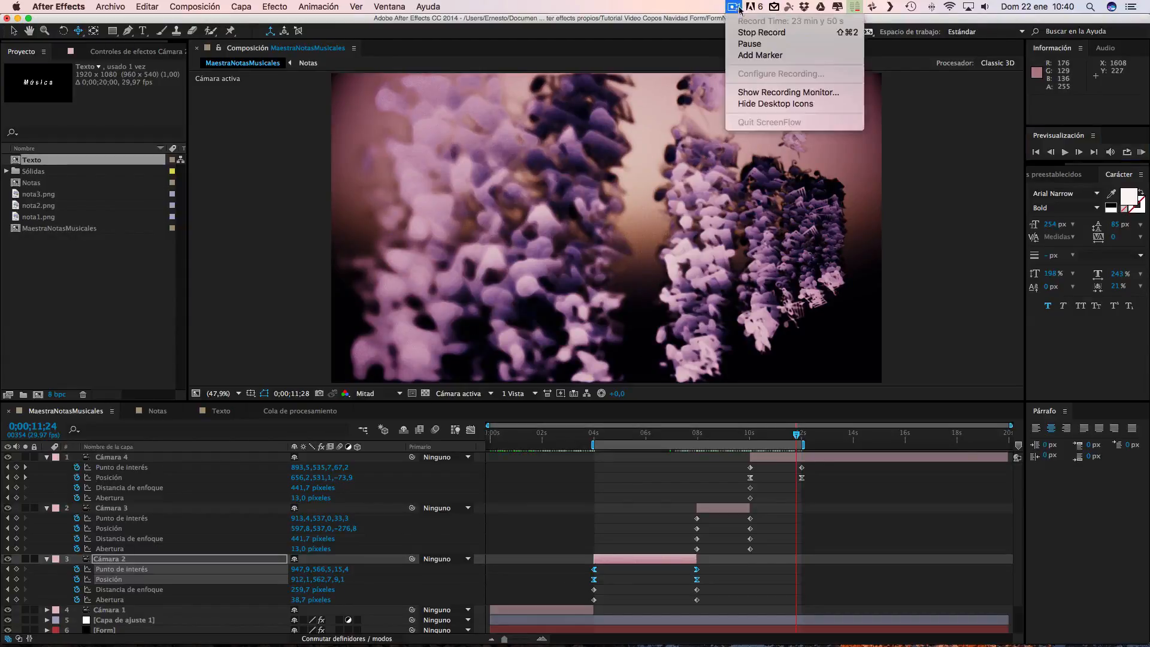
left_click(754, 33)
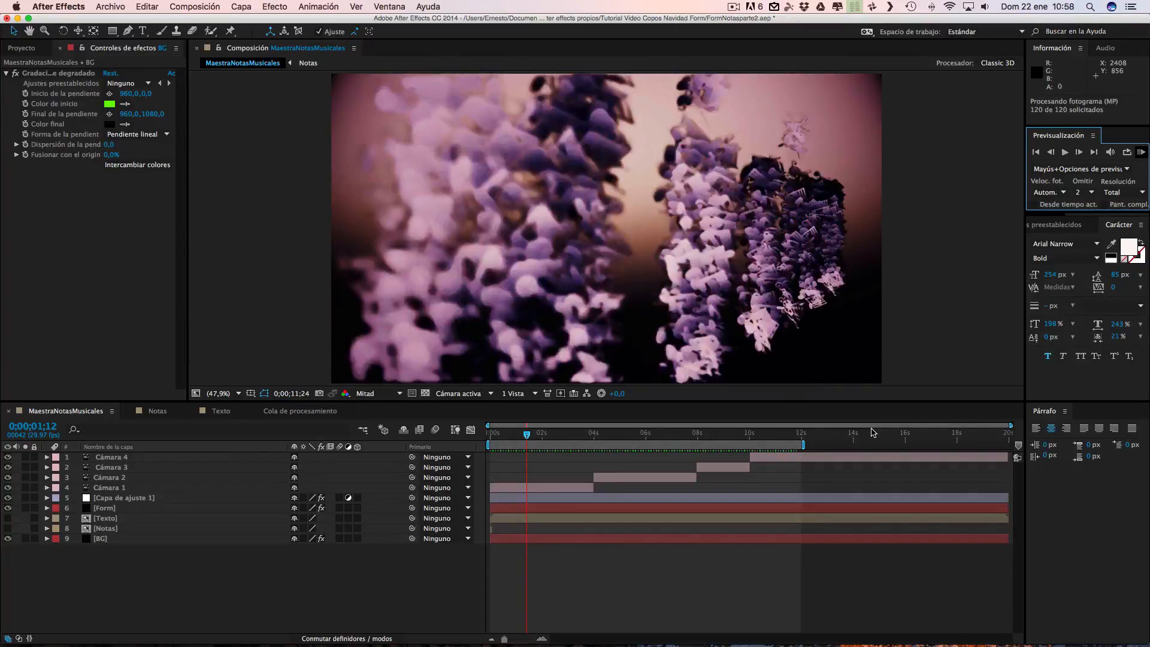
Step: Import ritmo.m4a from the material folder and place it as the uppermost layer of MaestraNotasMusicales
left_click(107, 9)
mouse_move(133, 155)
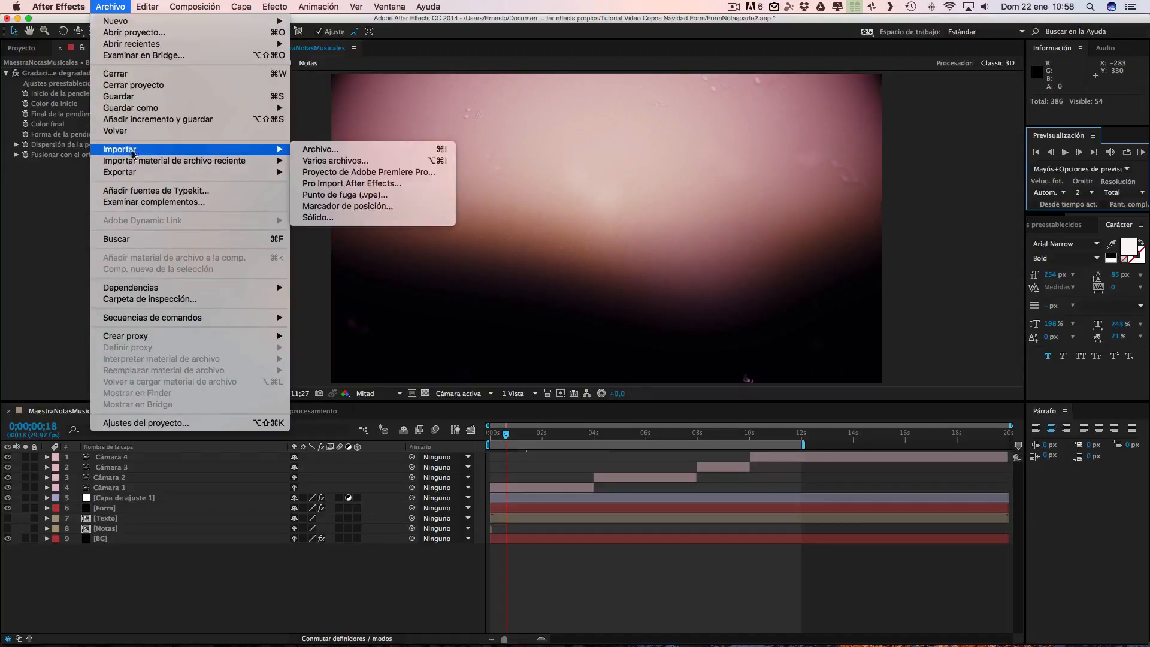
left_click(327, 153)
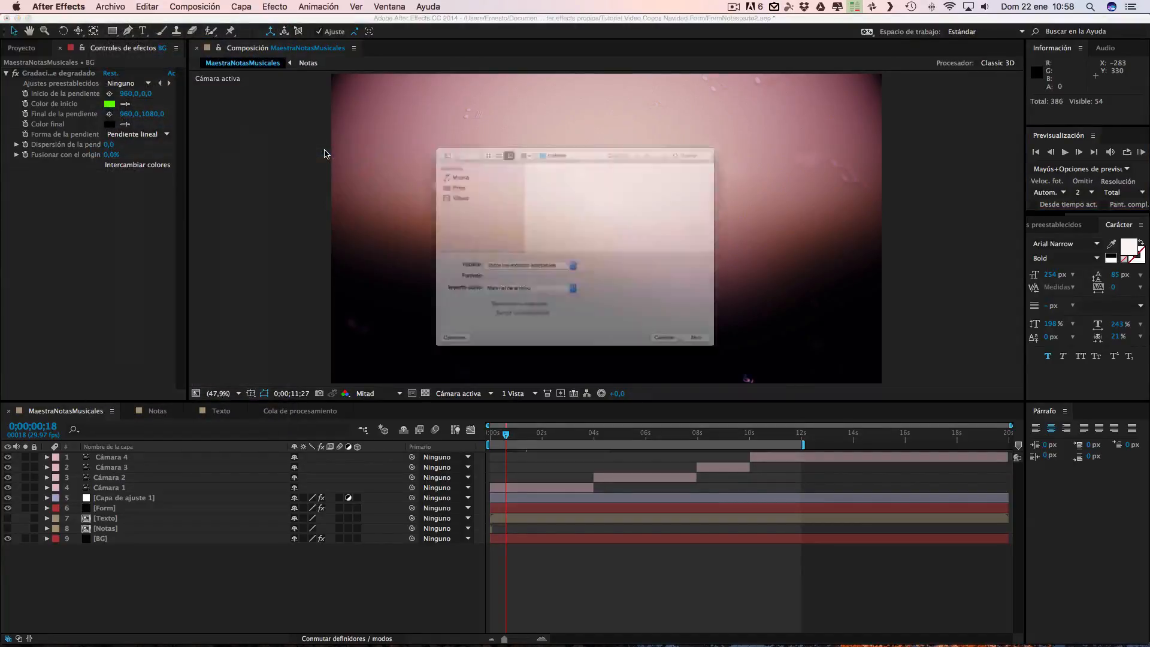
scroll(550, 209, "down", 3)
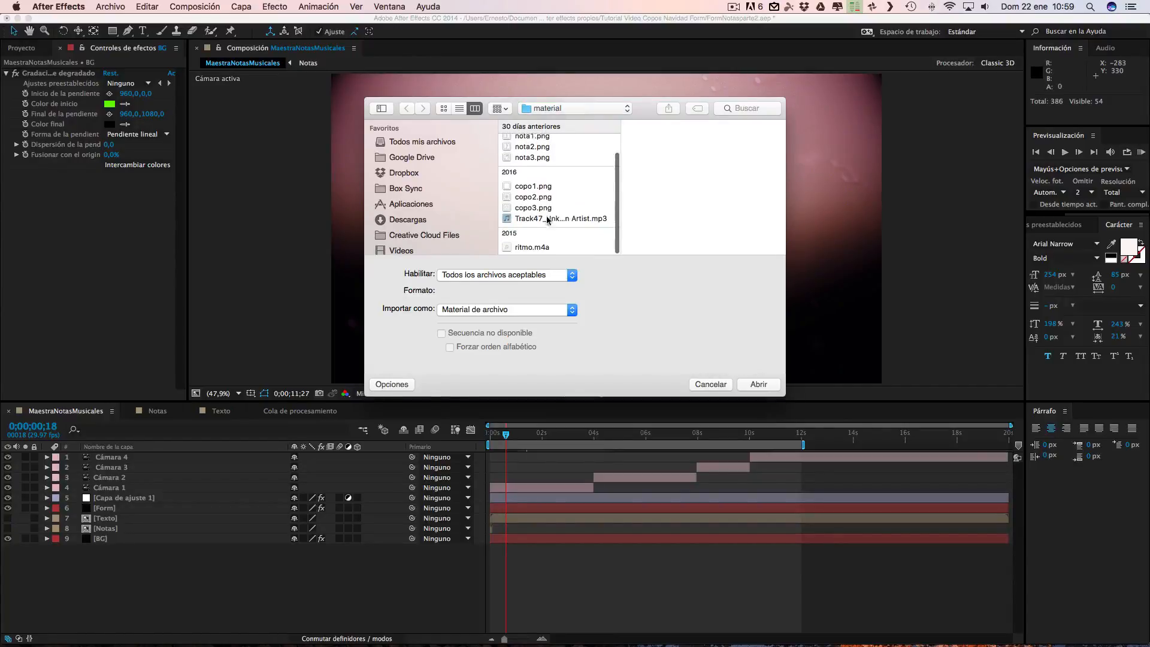
left_click(542, 249)
left_click(757, 384)
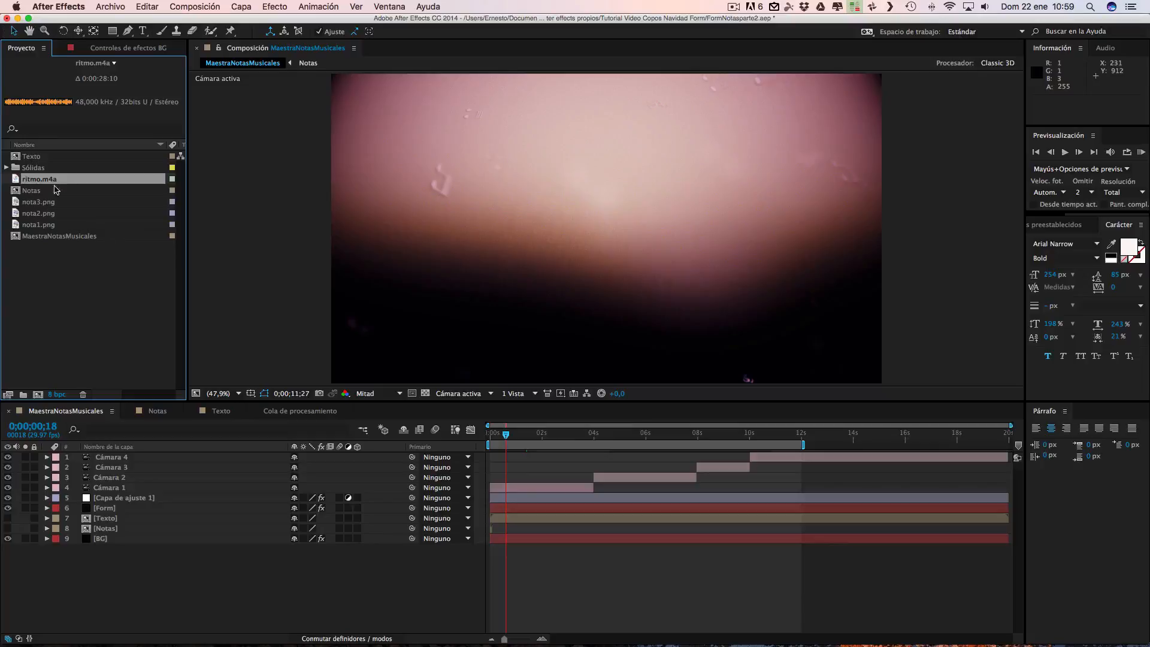
left_click_drag(101, 450, 100, 456)
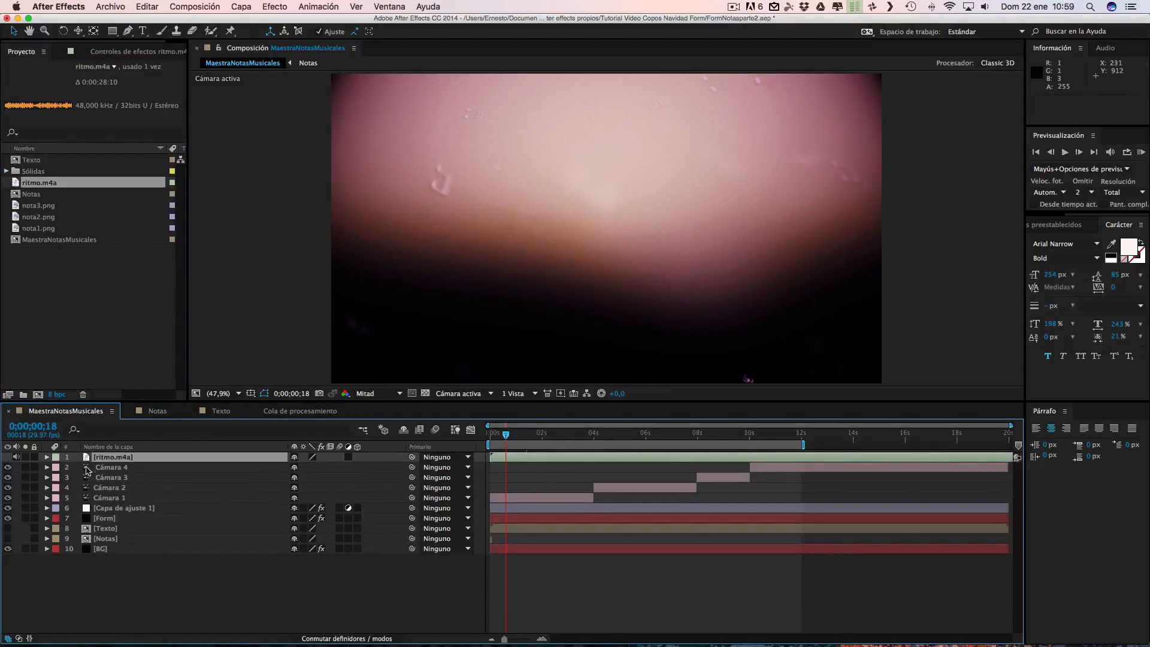
Step: Set the Audio Layer in the Form layer's Audio React settings to 1. ritmo.m4a
left_click(105, 519)
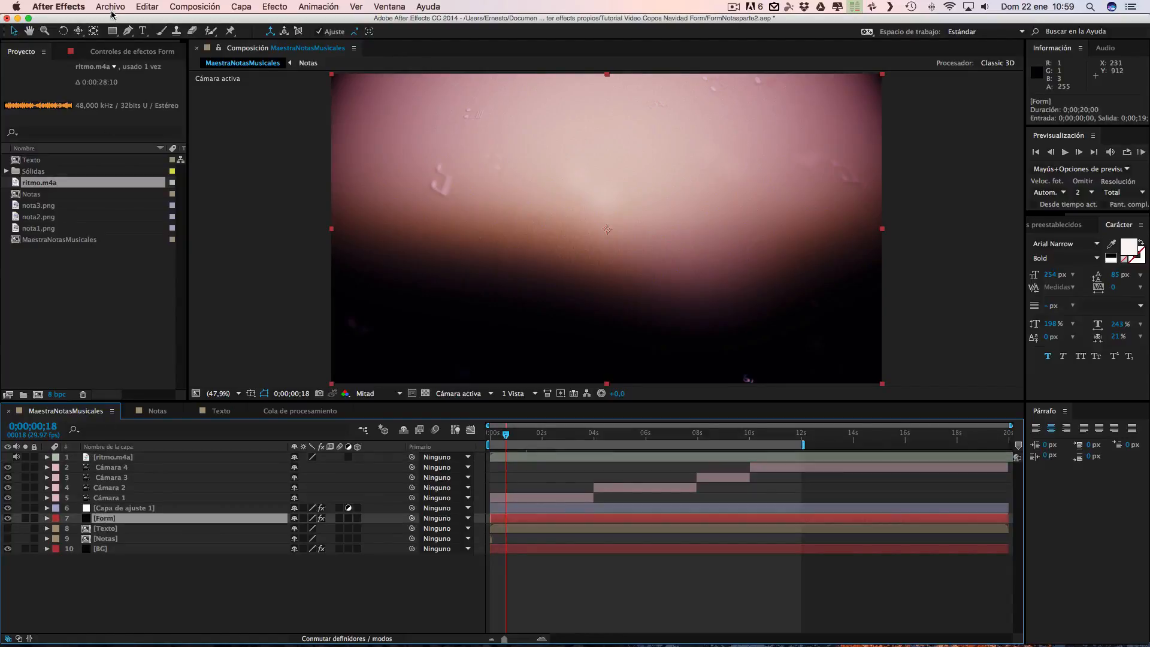
left_click(127, 51)
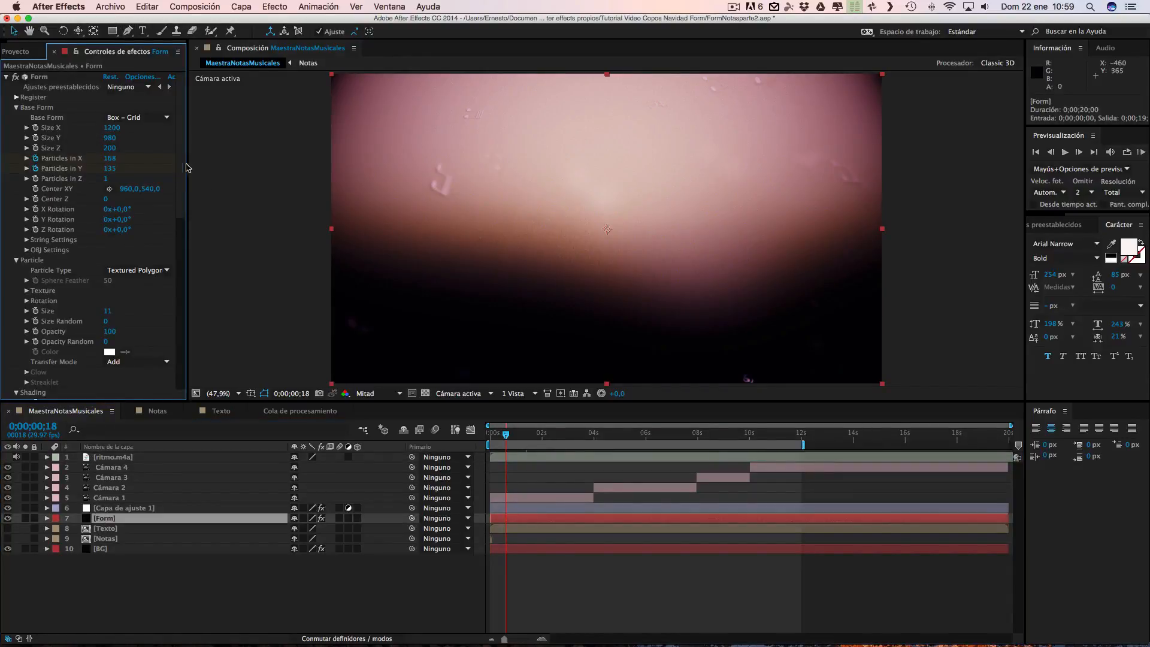
scroll(186, 180, "down", 10)
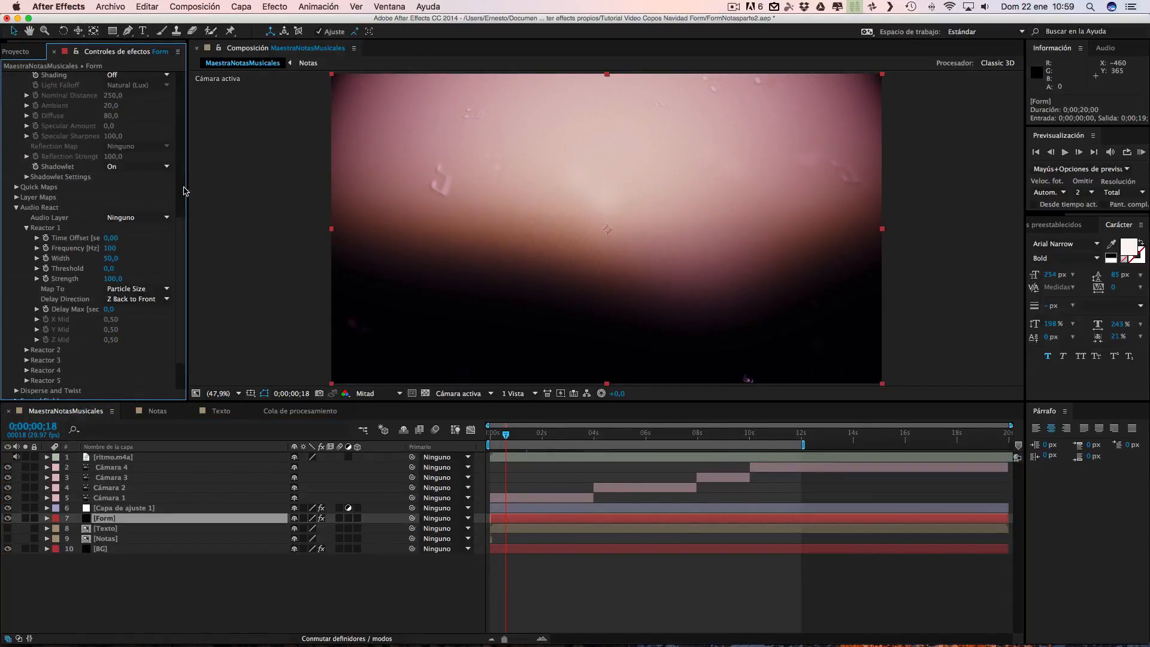
scroll(184, 239, "up", 2)
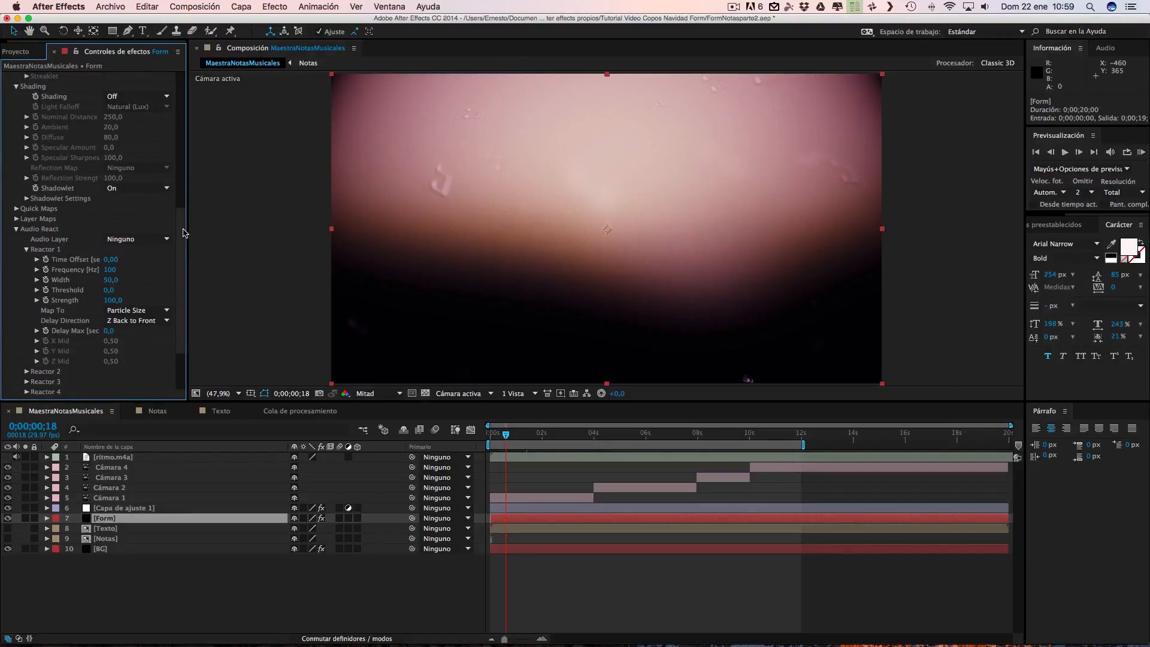
left_click(16, 229)
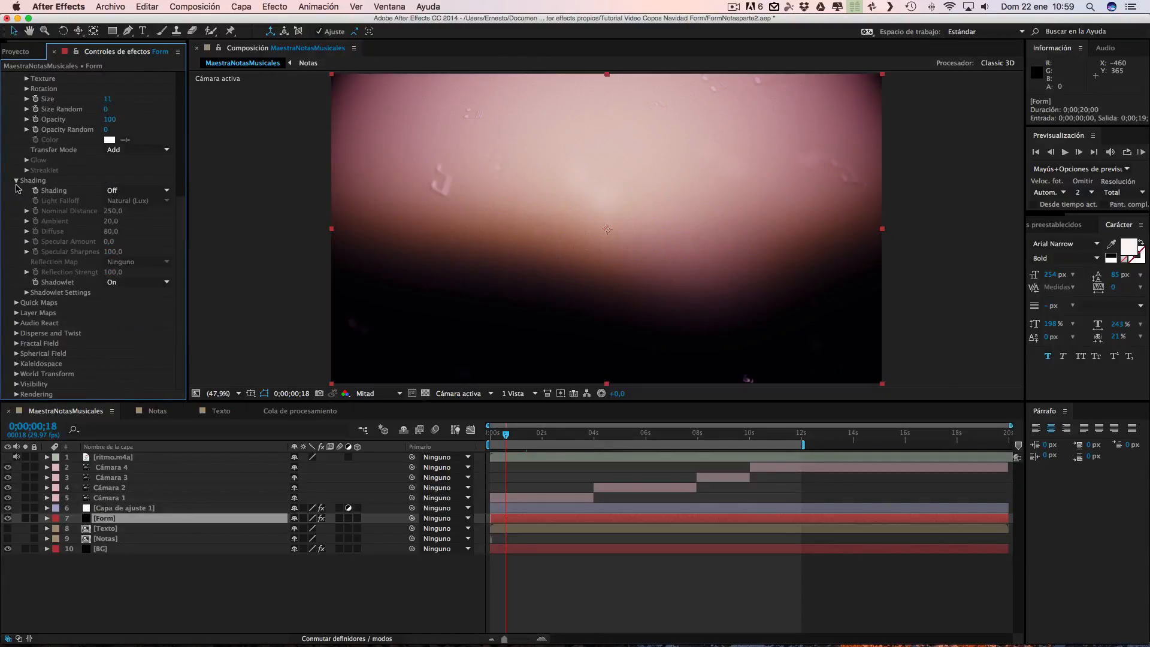
left_click(17, 324)
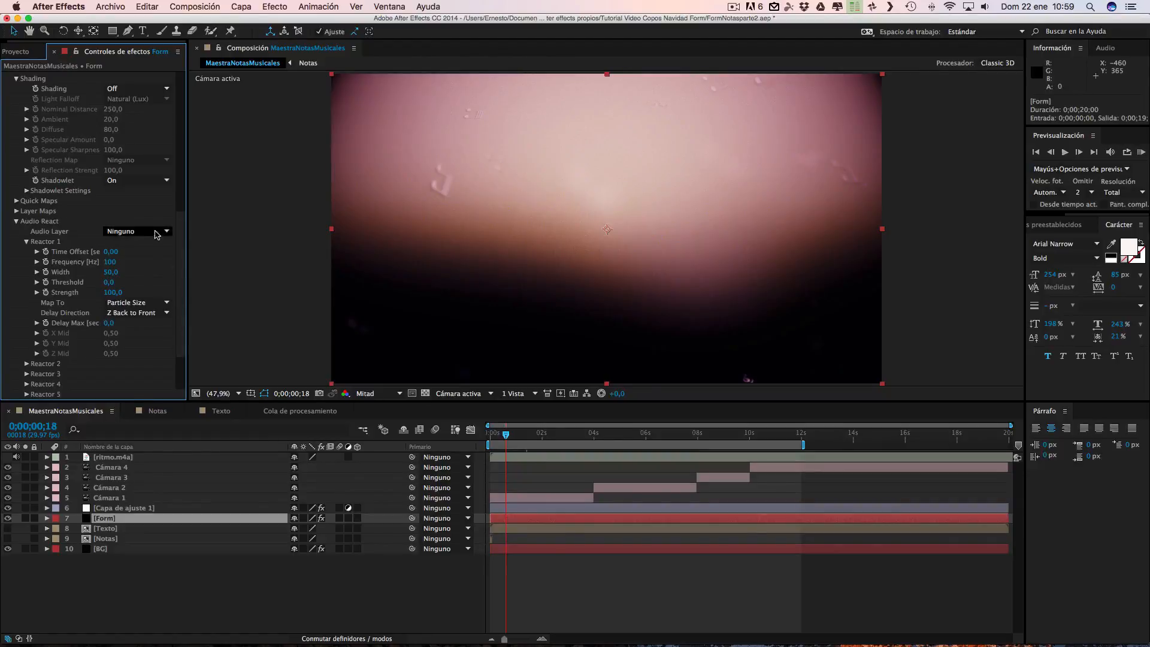
left_click(157, 234)
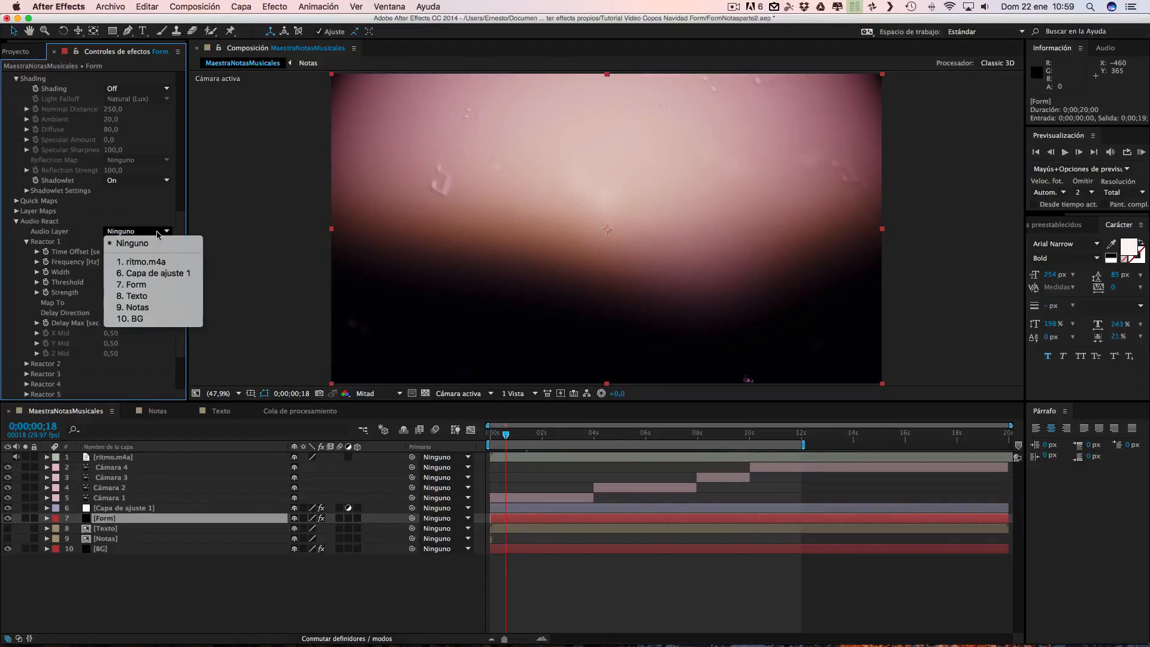
left_click(154, 262)
Step: Map Reactor 1 to Particle Size and choose Z Back to Front as its delay direction
left_click(161, 303)
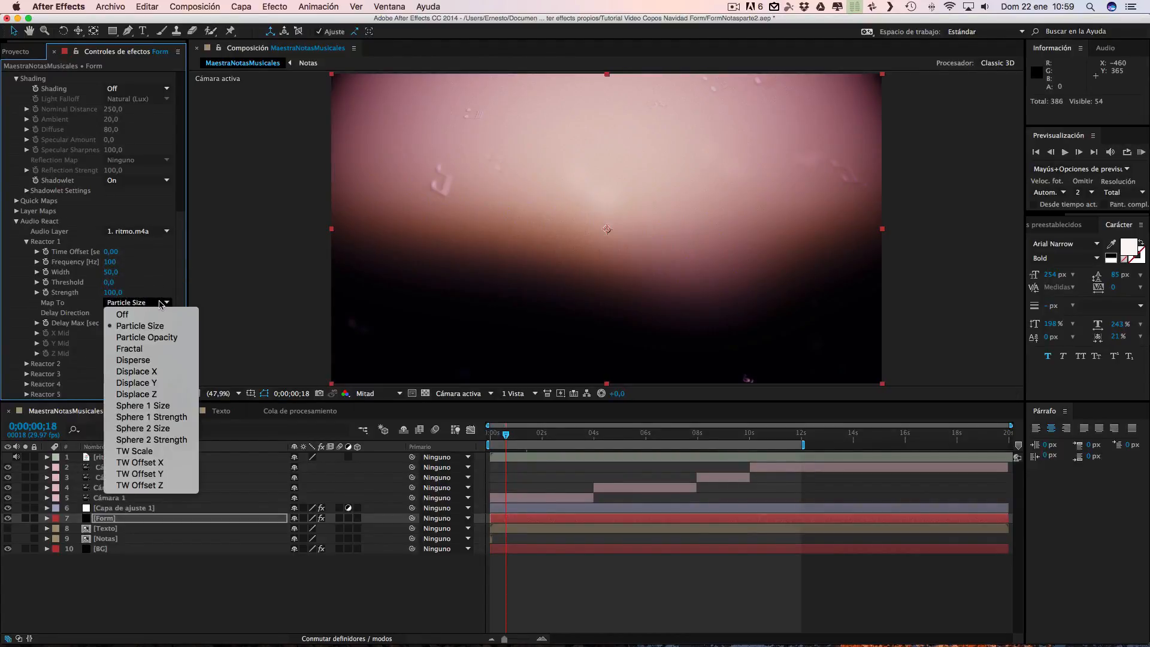
left_click(127, 328)
left_click(144, 313)
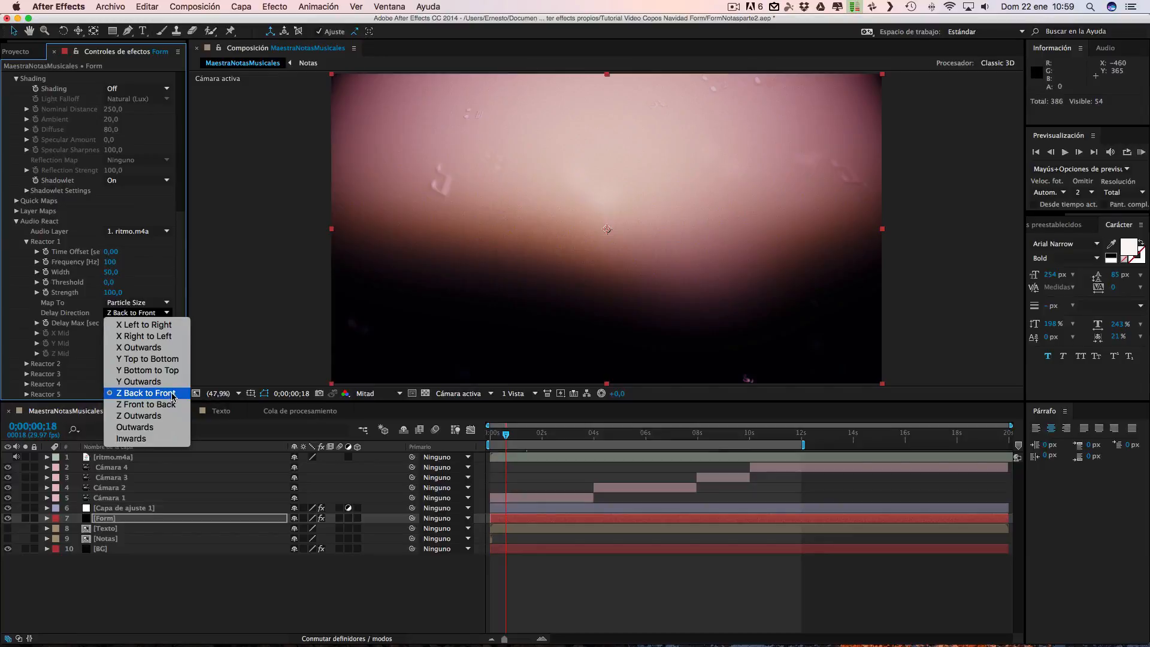
left_click(138, 393)
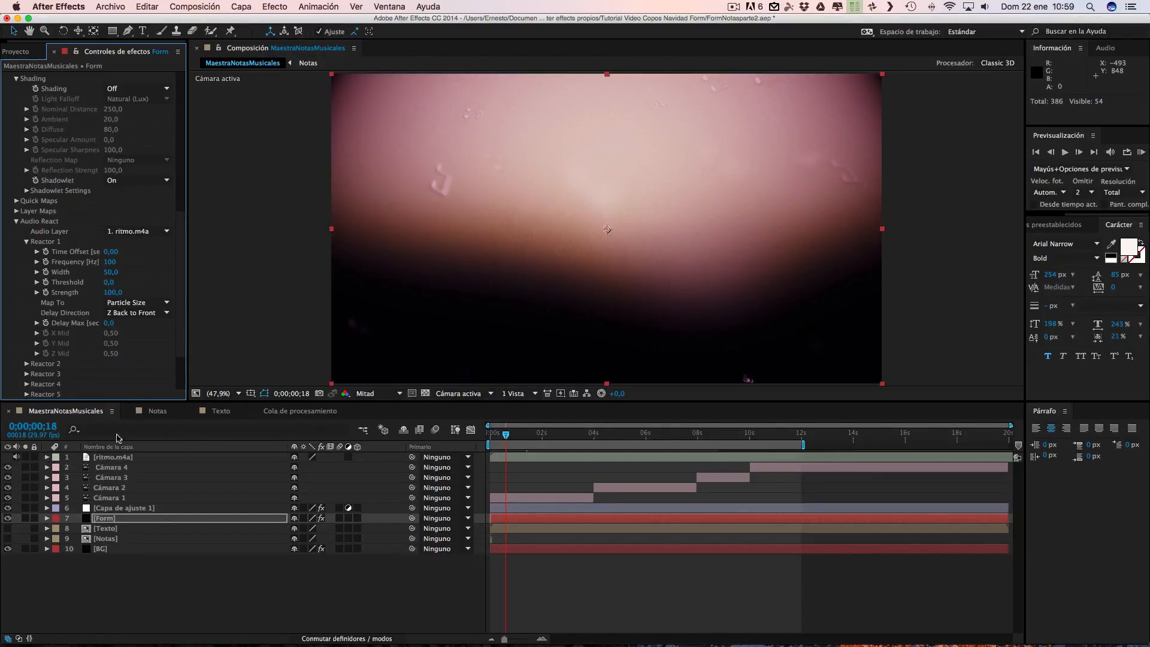
Step: Using its waveform, trim about the first 4 seconds of the ritmo.m4a layer and shift it back to the composition start
left_click(48, 458)
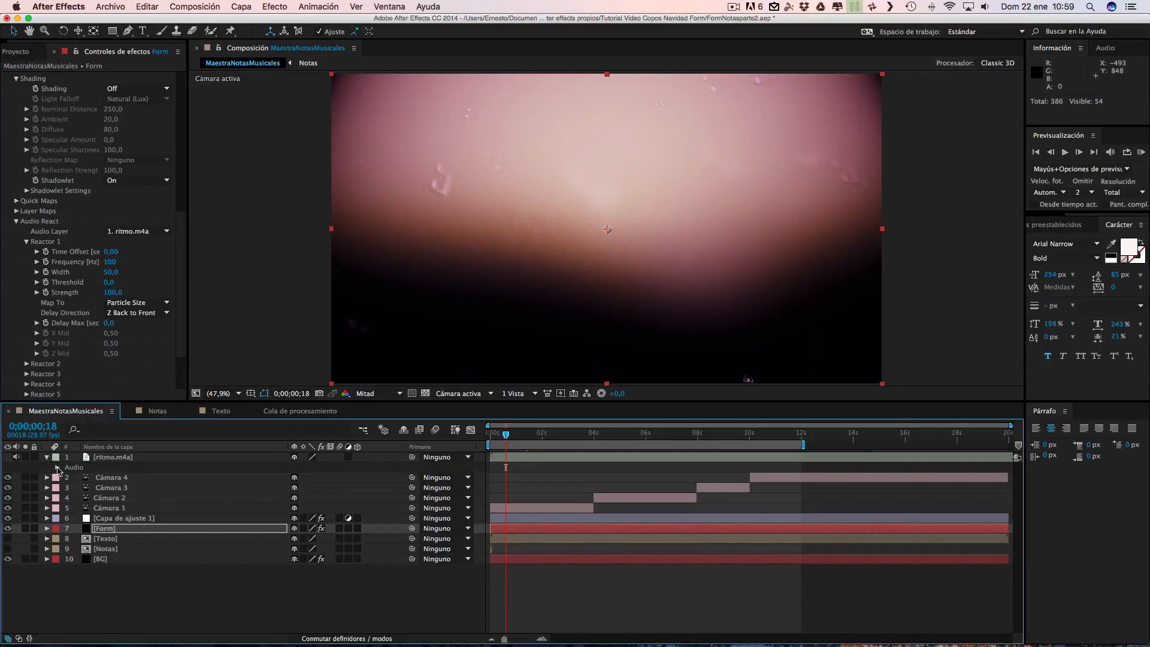
left_click(57, 468)
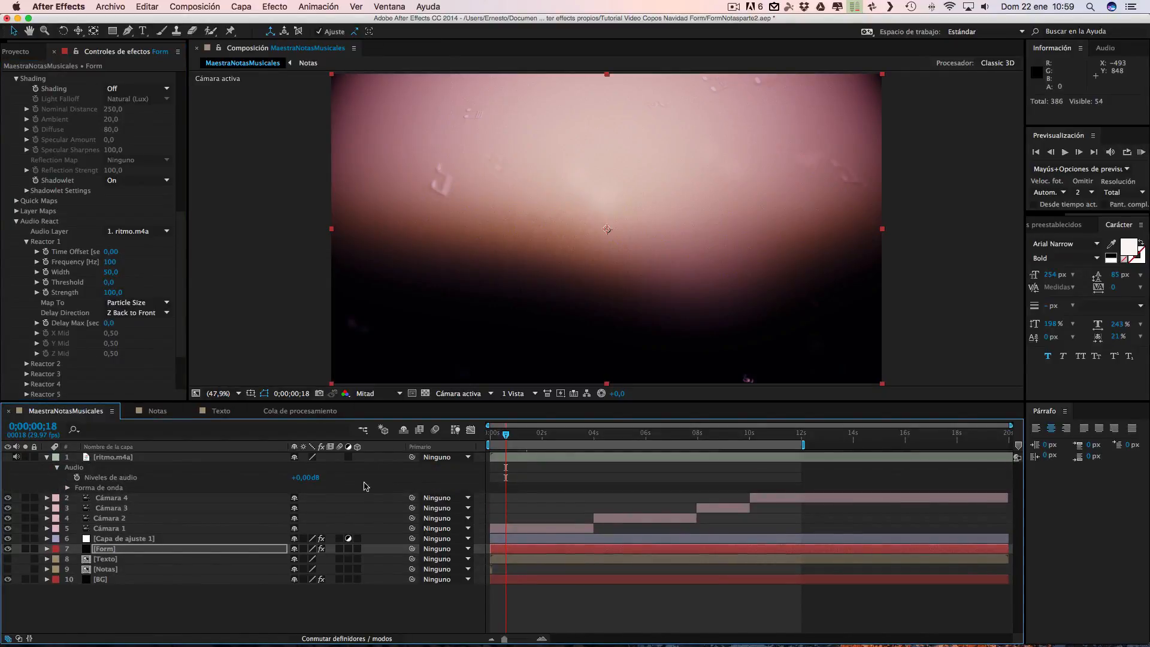
left_click(66, 488)
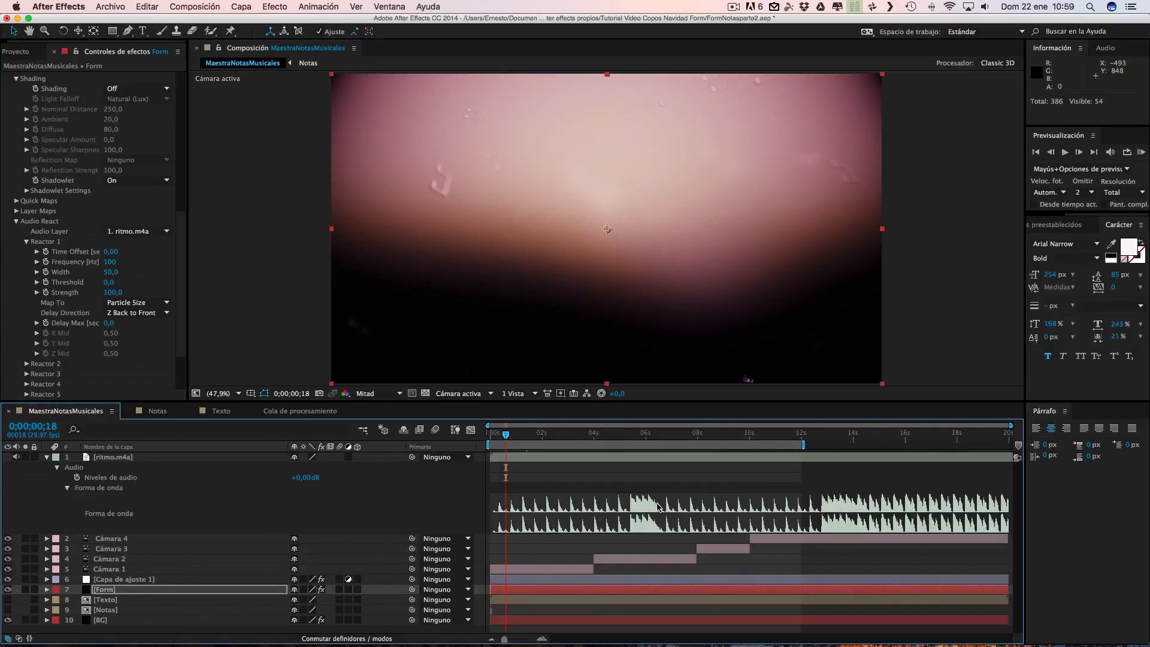
left_click_drag(491, 457, 589, 459)
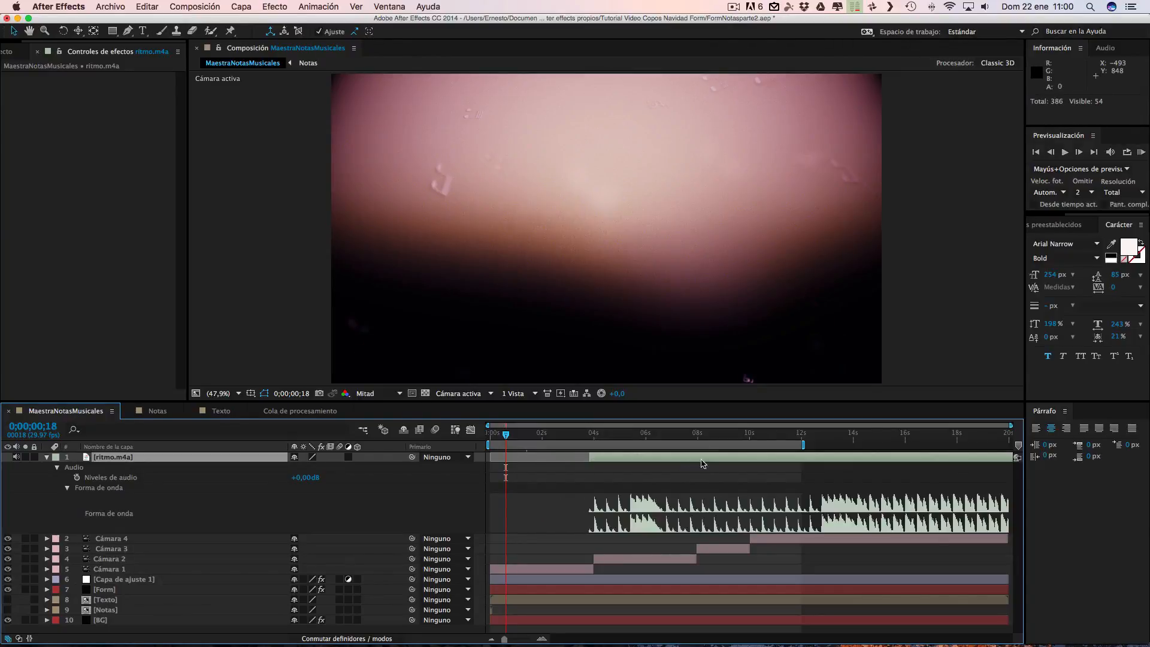
left_click_drag(686, 460, 599, 462)
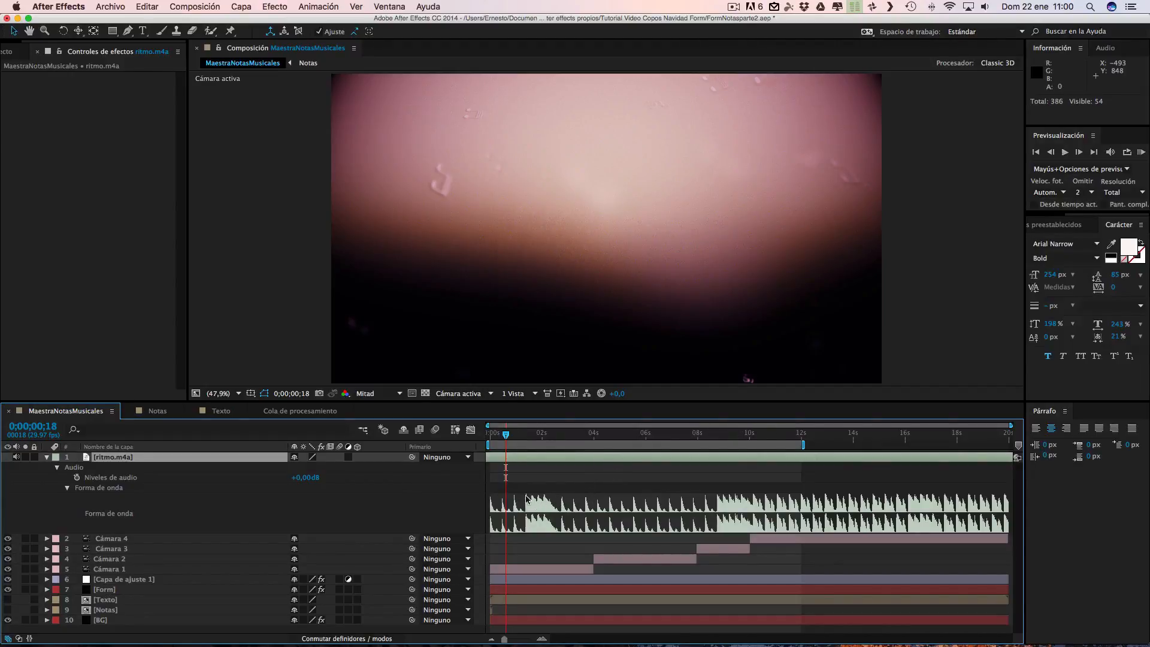
left_click(47, 458)
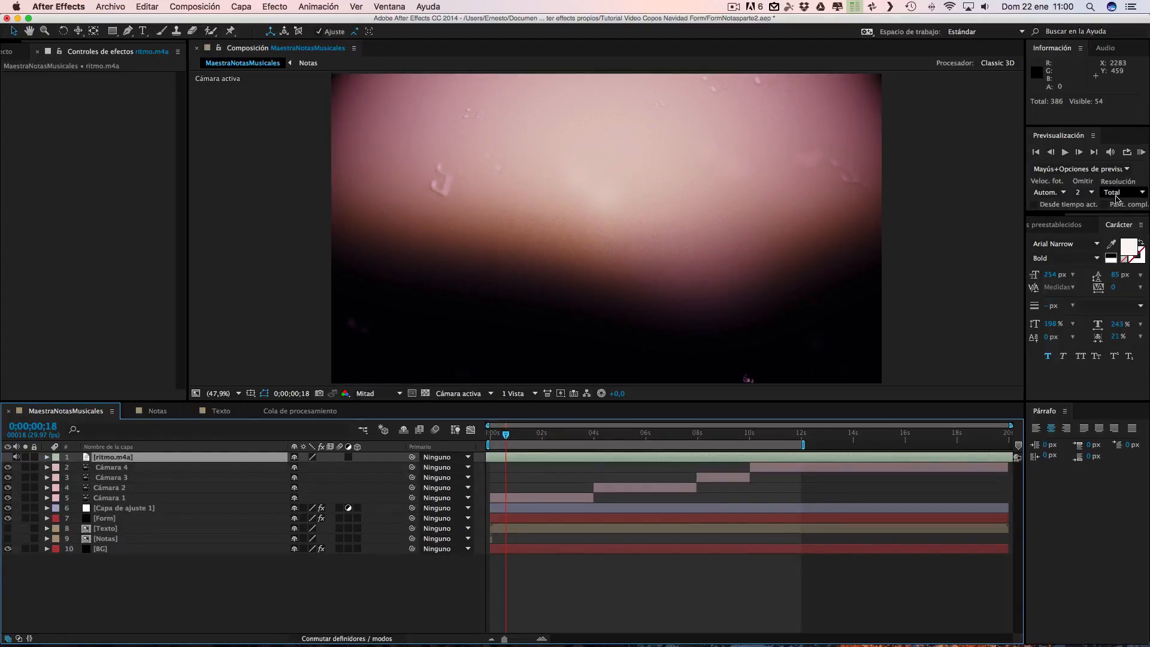
Step: Set the preview resolution to Mitad and preview the work area with the audio-reactive particles
left_click(1142, 193)
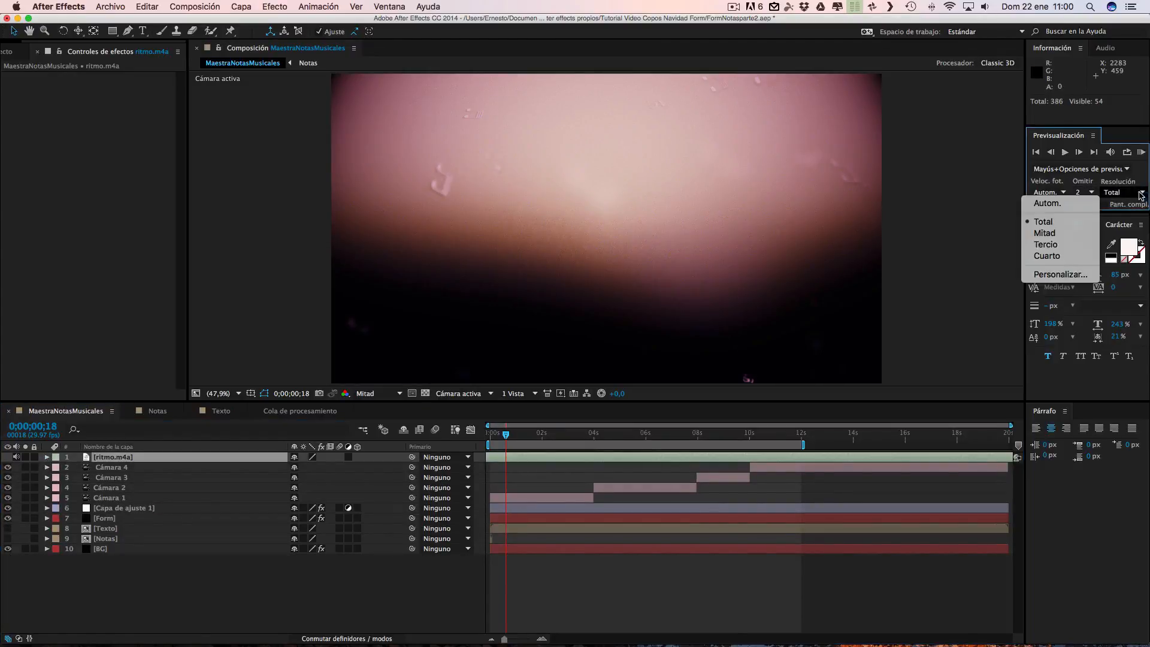
left_click(1046, 233)
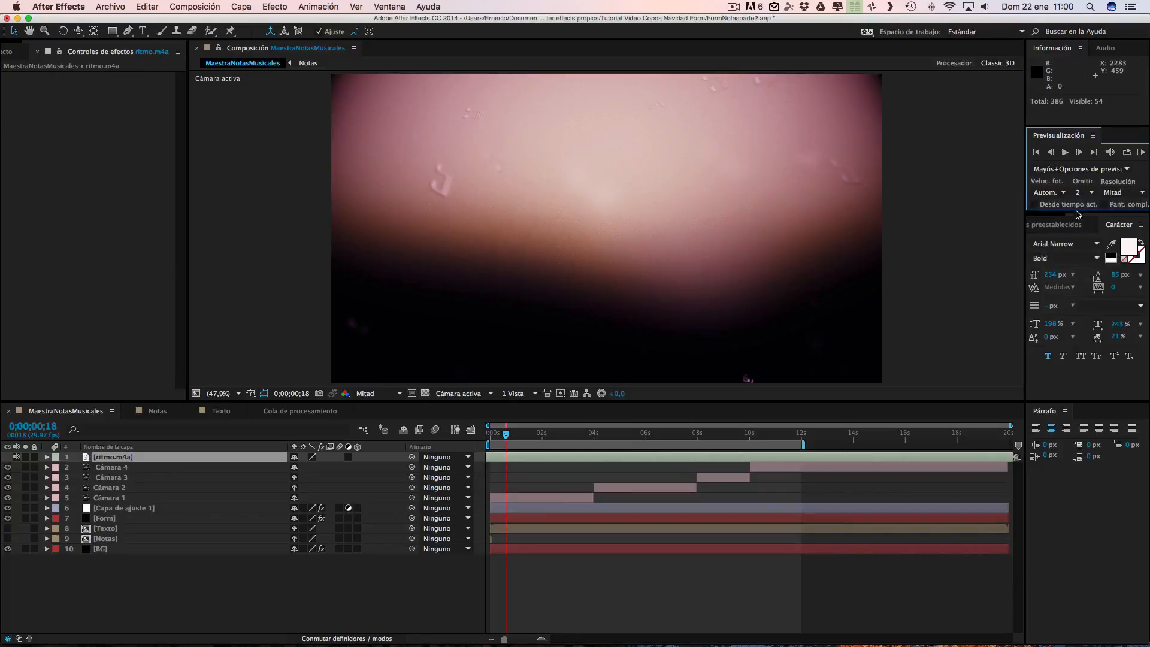
left_click(1142, 153)
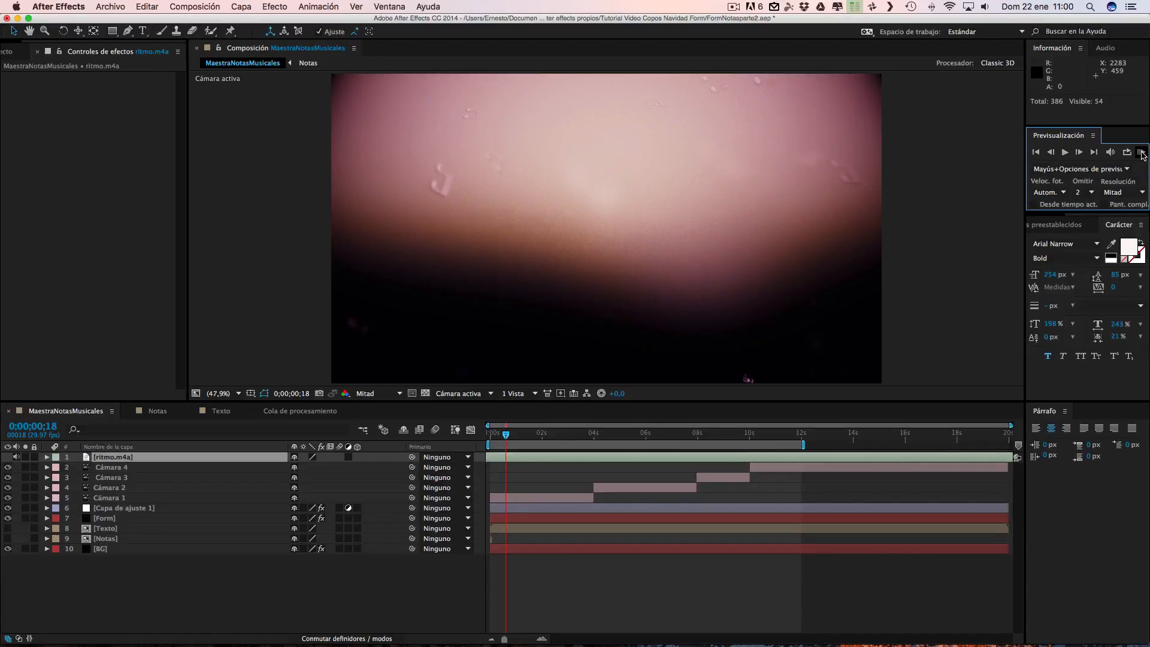
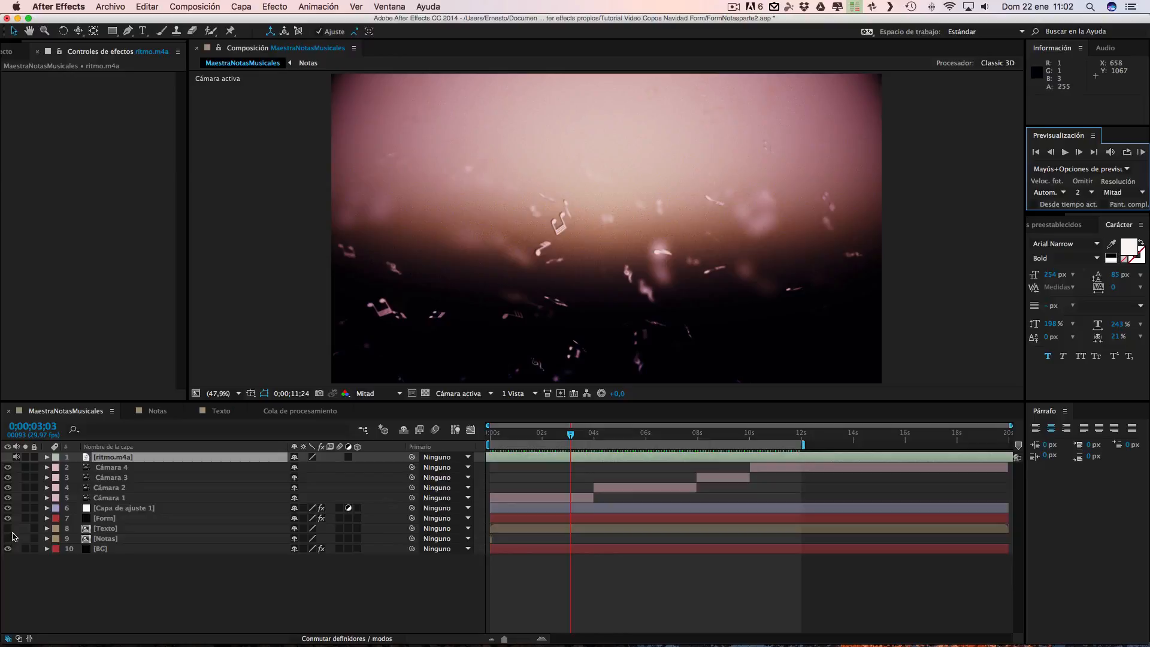
Step: Hide Capa de ajuste 1, set the preview resolution to Tercio and preview the work area again
left_click(8, 509)
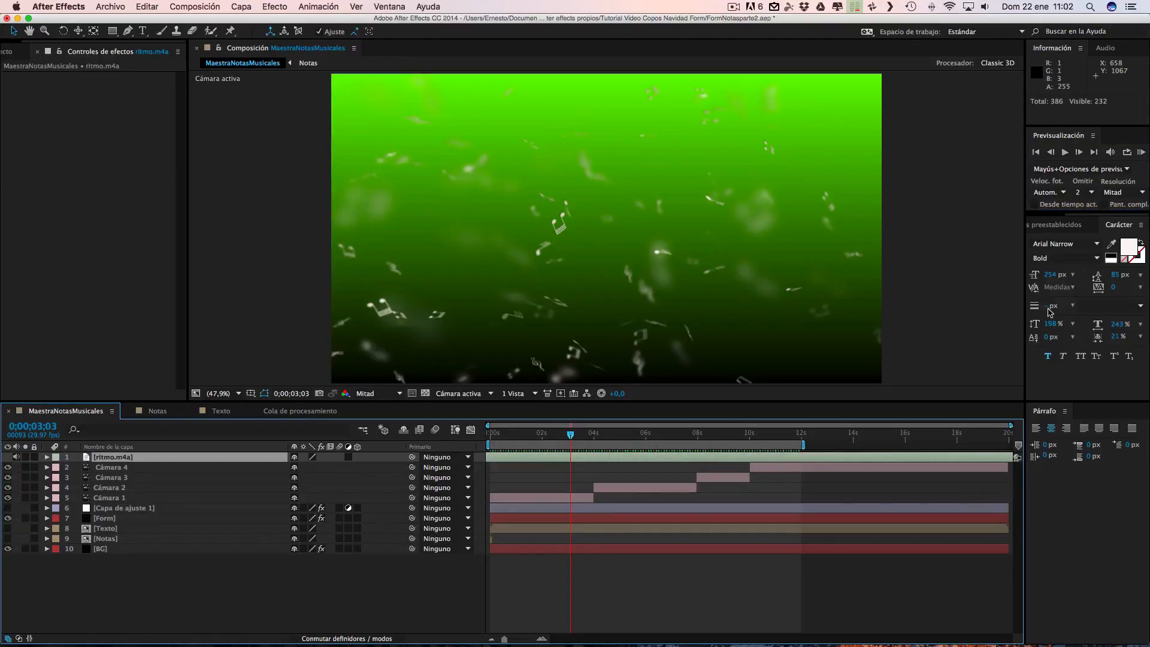
left_click(1129, 194)
left_click(1056, 246)
left_click(1142, 153)
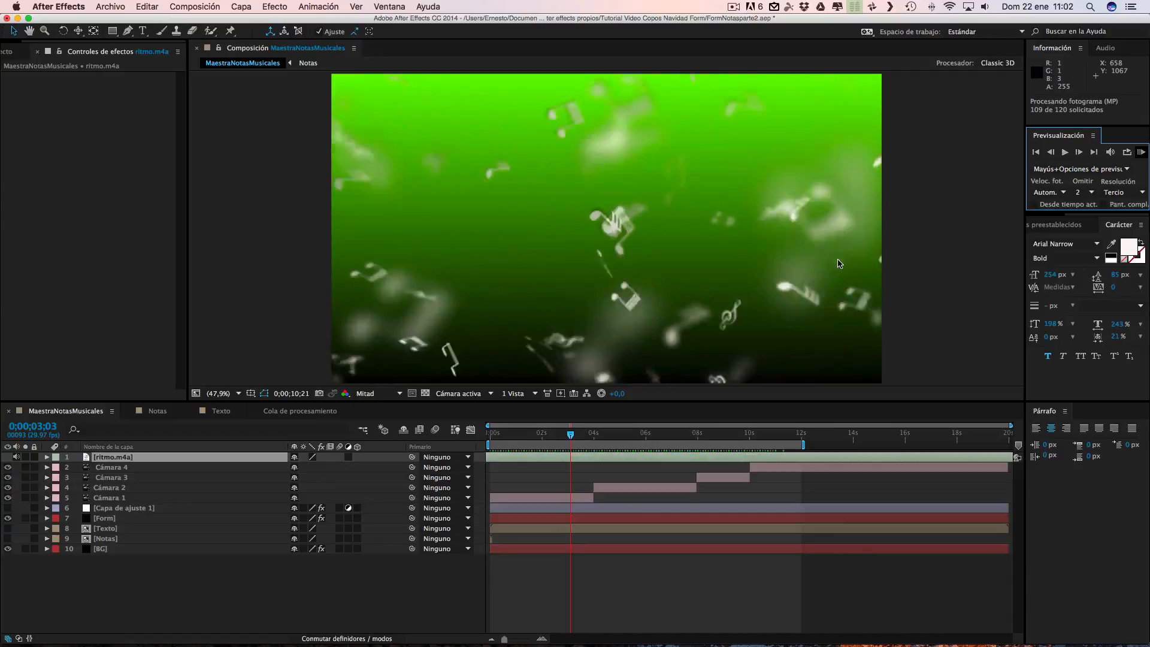
key("space")
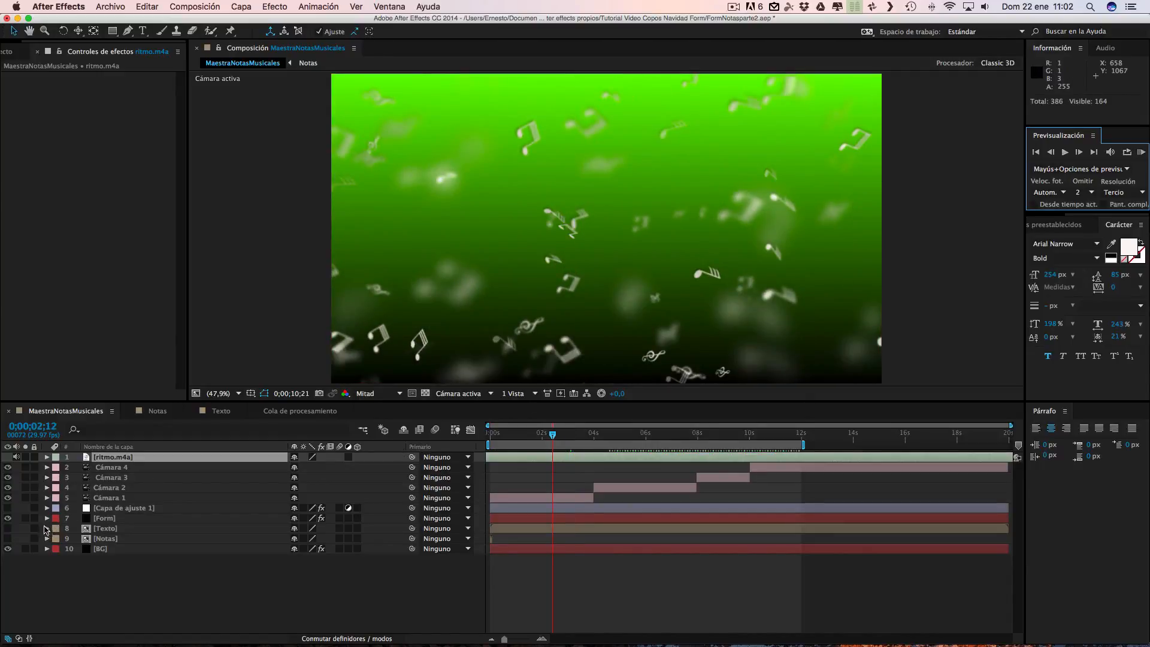
Step: Make Capa de ajuste 1 visible again and disable its Film effect
left_click(7, 508)
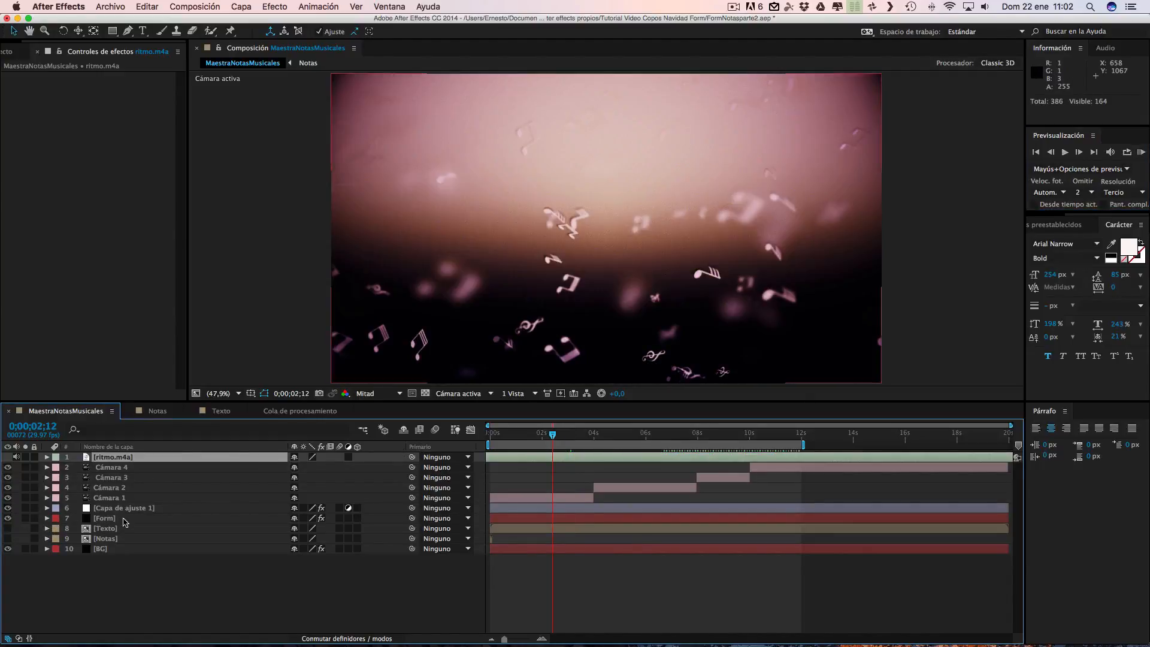
left_click(119, 509)
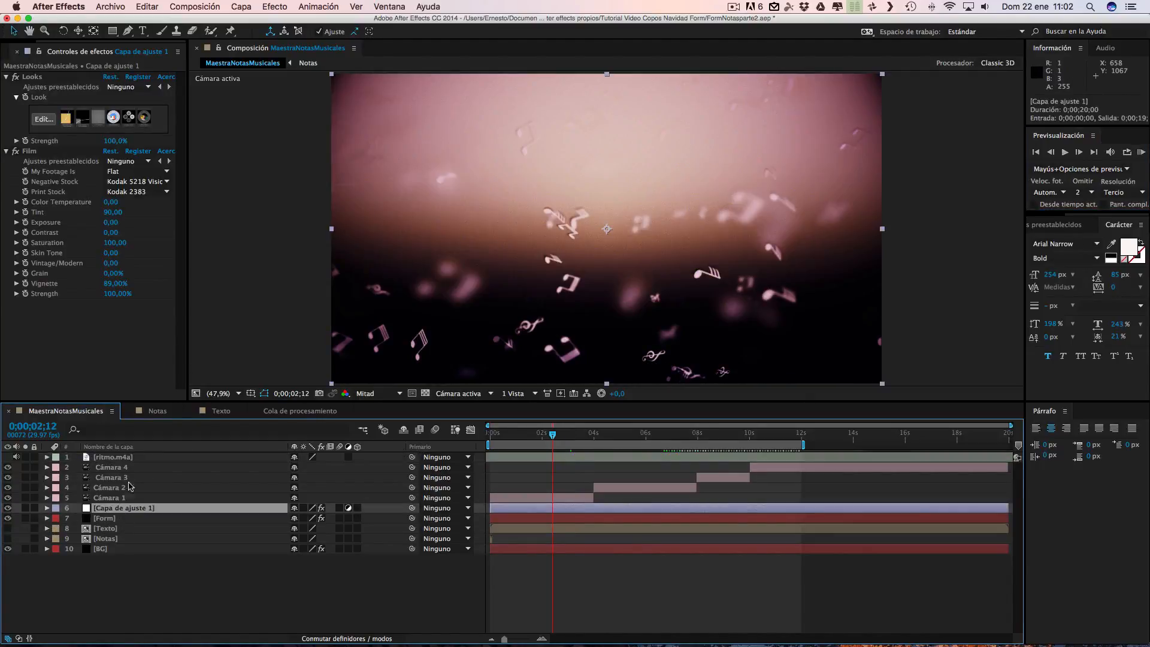
left_click(16, 151)
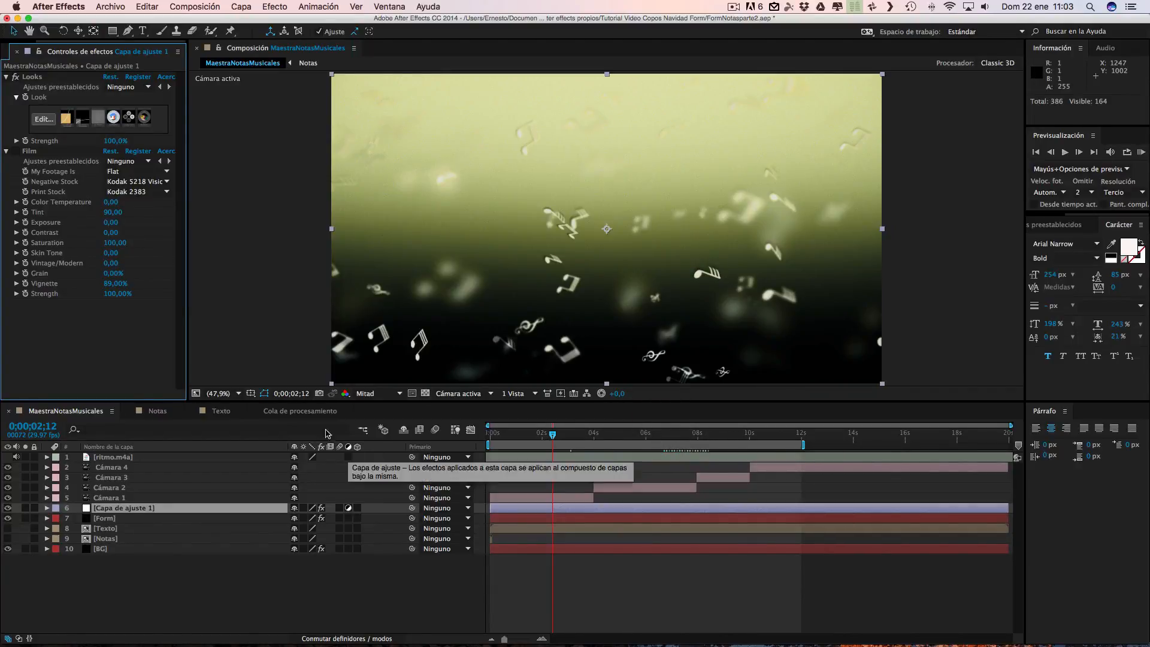
Step: Import Track47_Unknown Artist.mp3 from the material folder and add it to MaestraNotasMusicales just below the ritmo.m4a layer
left_click(110, 6)
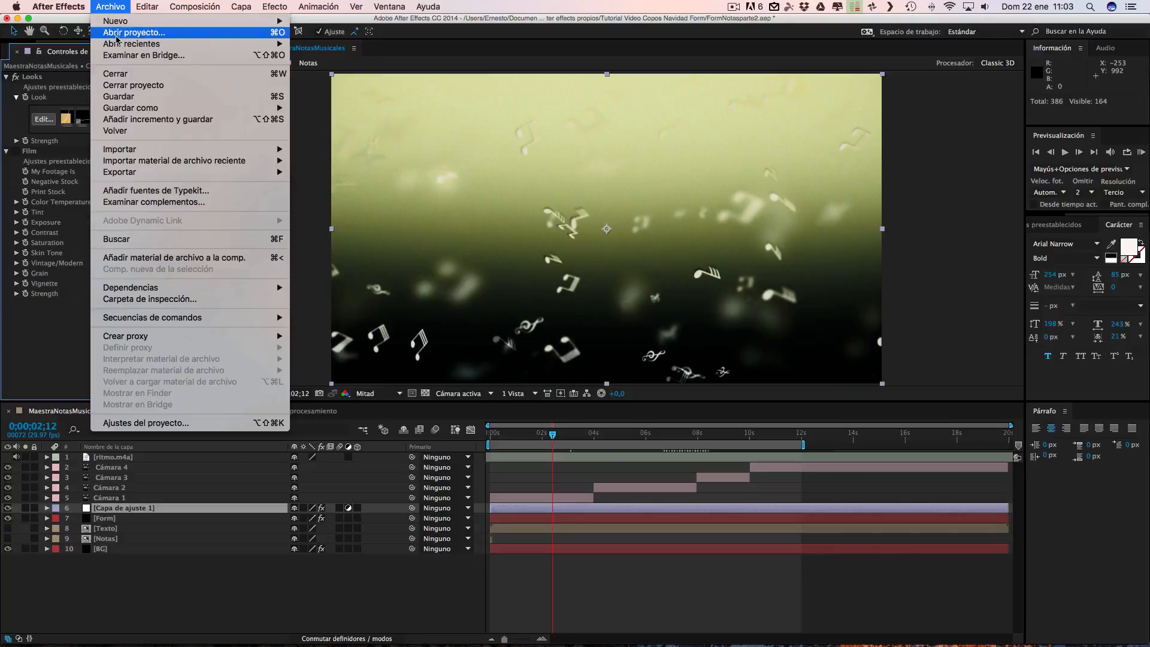
mouse_move(118, 43)
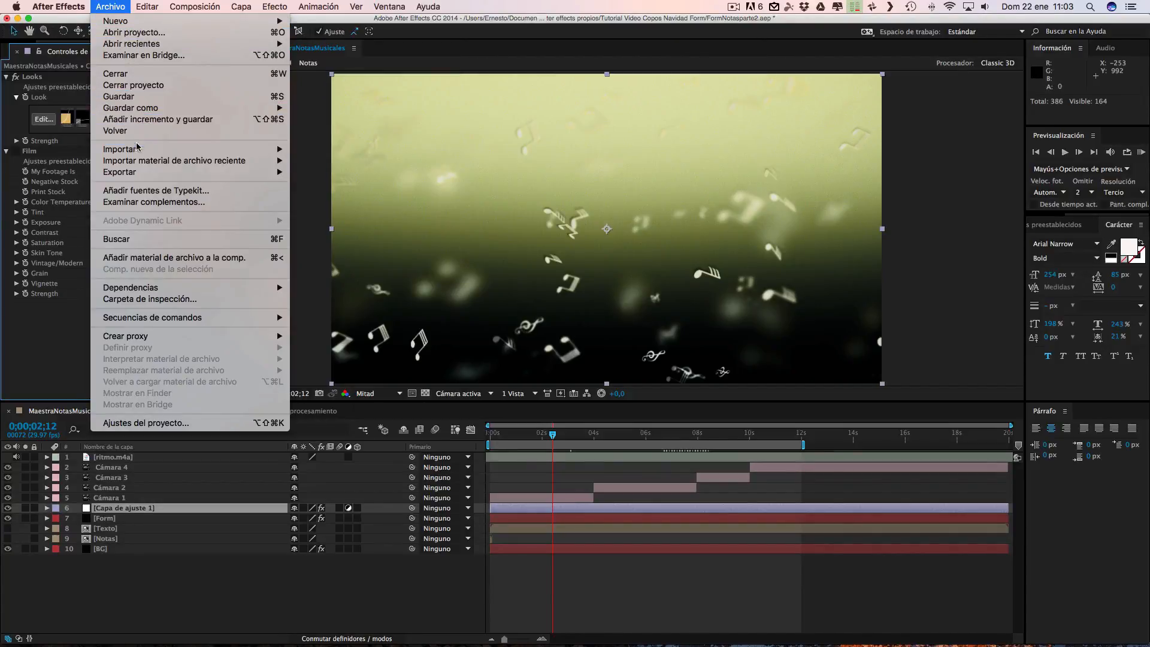
mouse_move(210, 148)
left_click(316, 151)
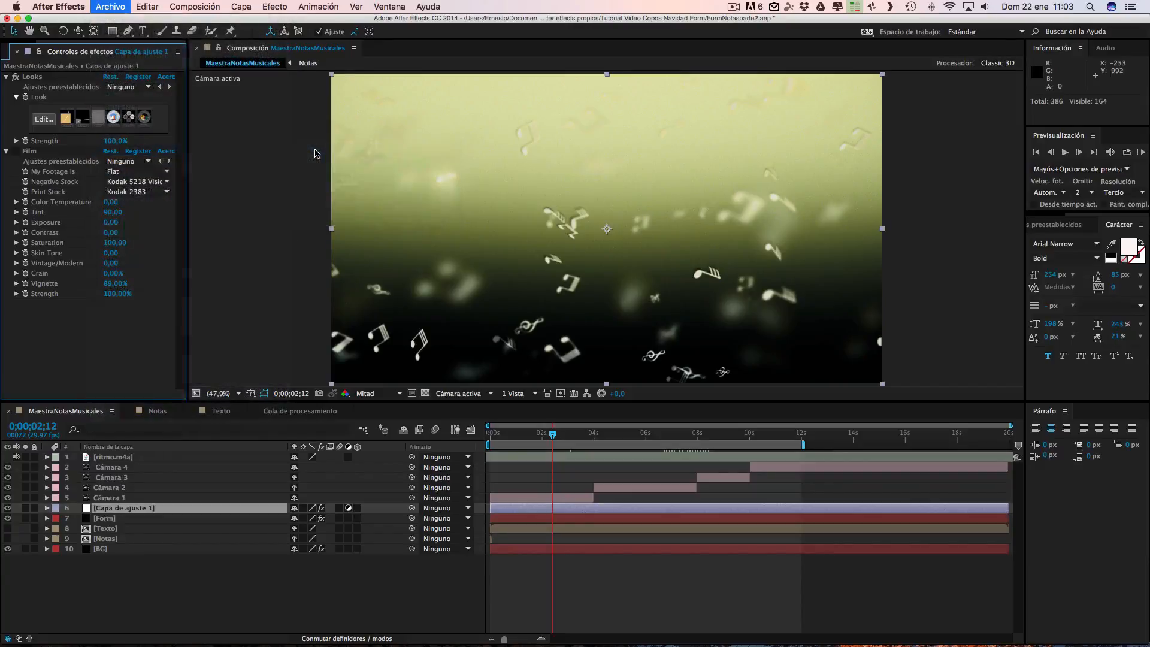
scroll(567, 226, "down", 2)
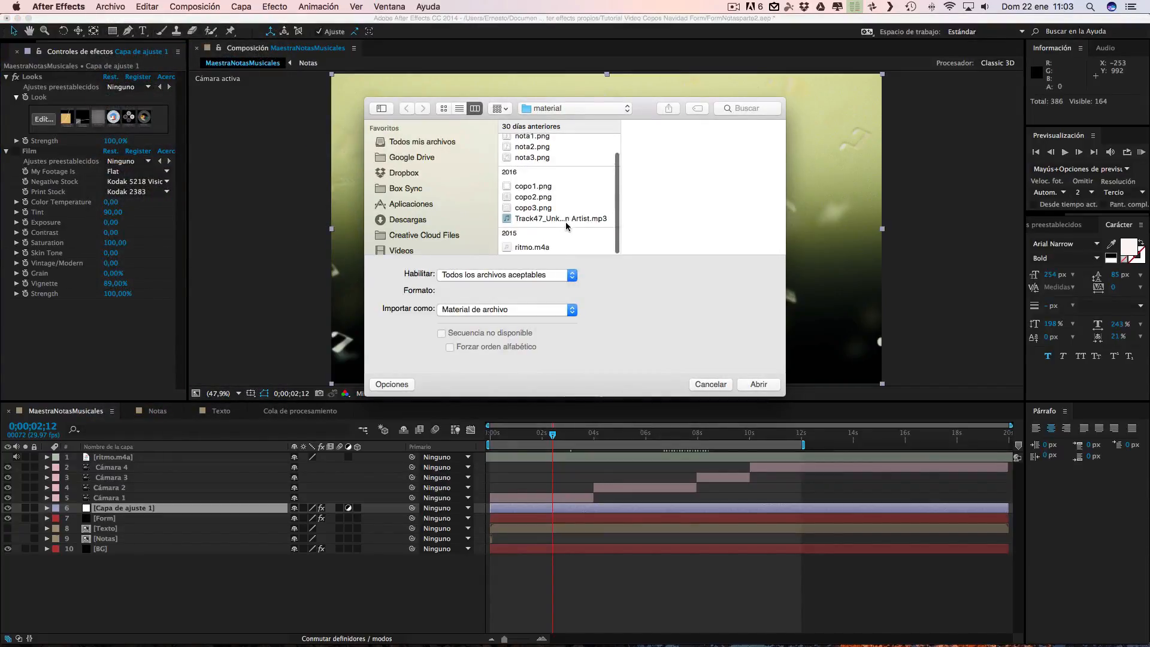
left_click(556, 223)
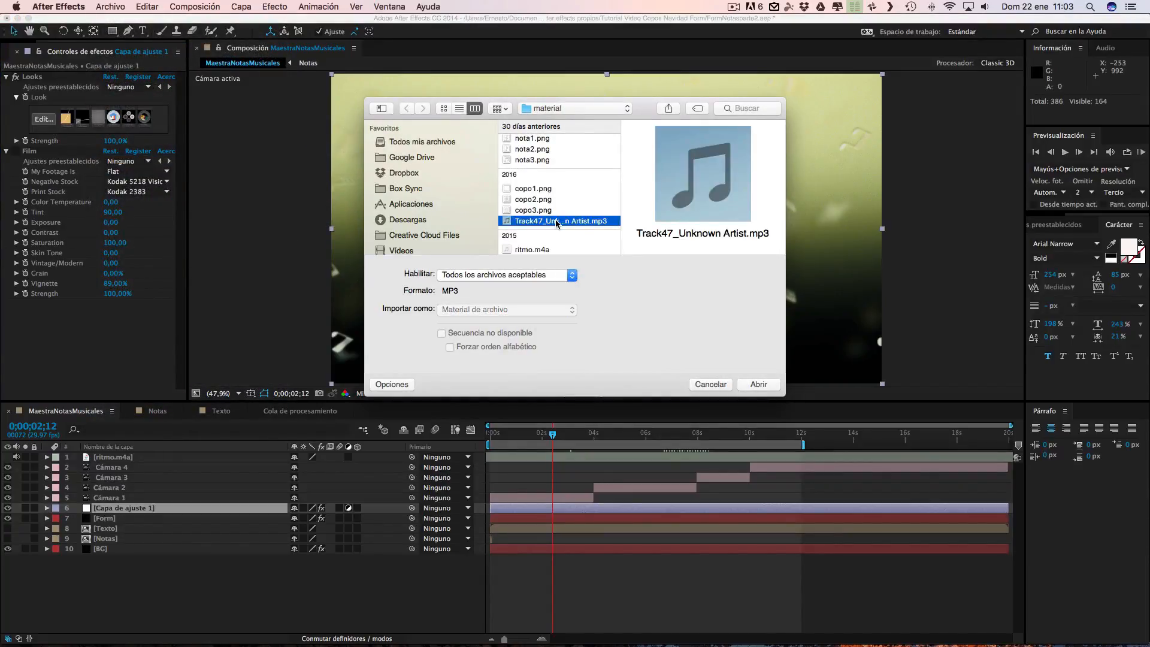
left_click(759, 384)
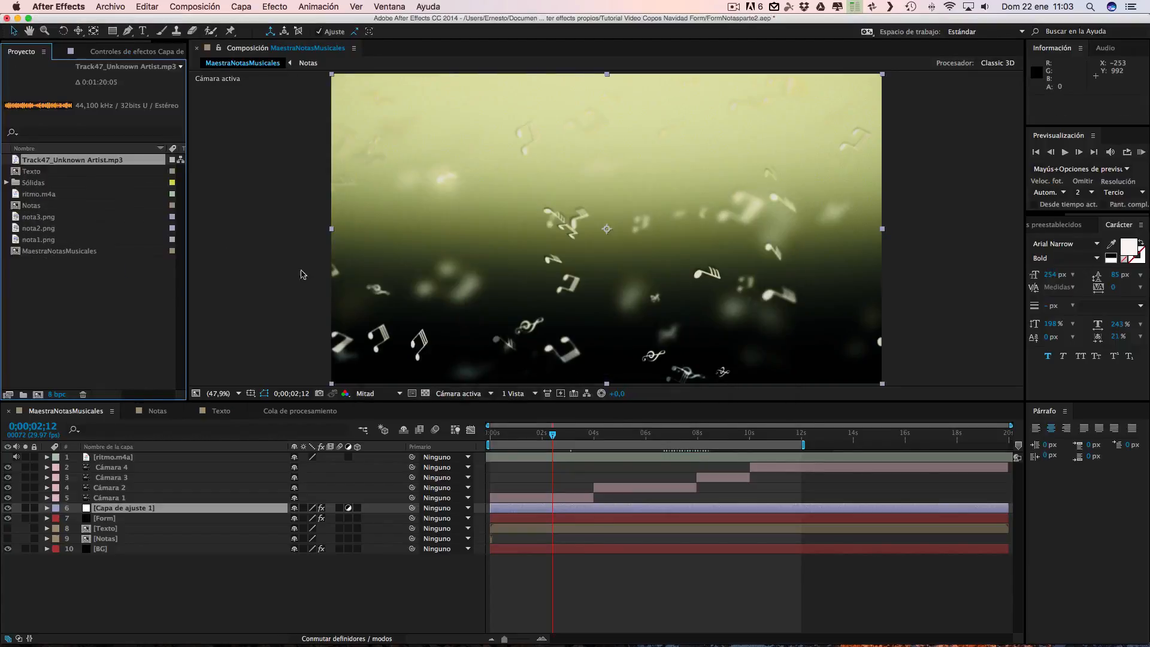
left_click_drag(55, 161, 113, 461)
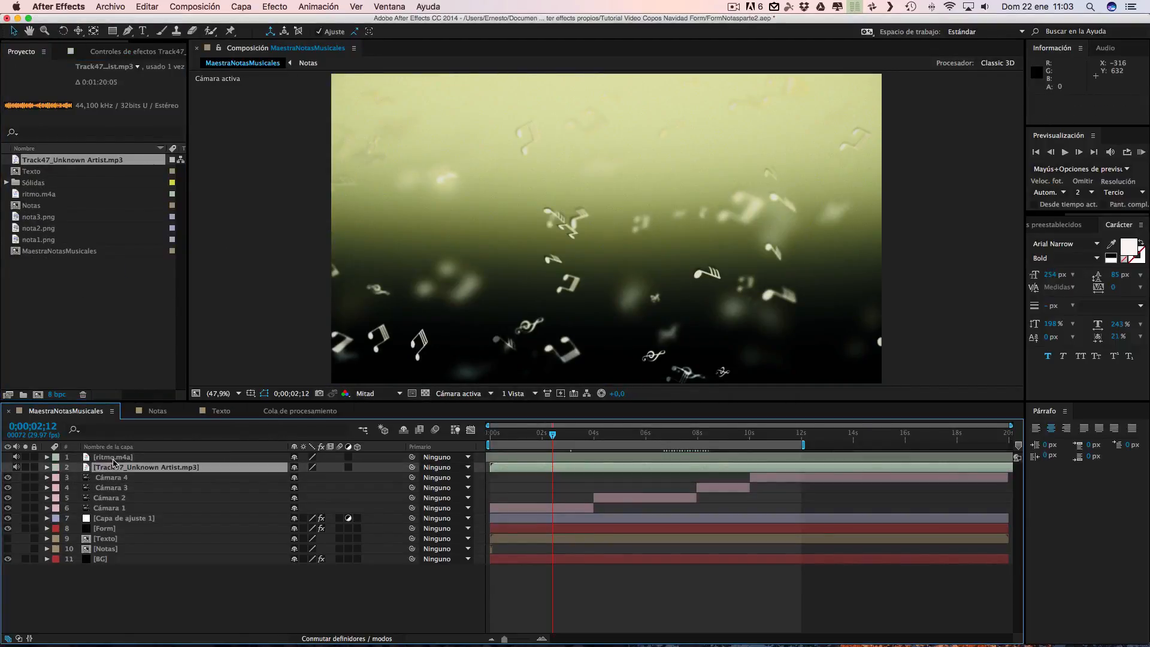
Step: Preview the composition with ritmo.m4a muted and only the Track47 audio on, and switch the audio back to ritmo.m4a alone
left_click(16, 457)
left_click(1142, 153)
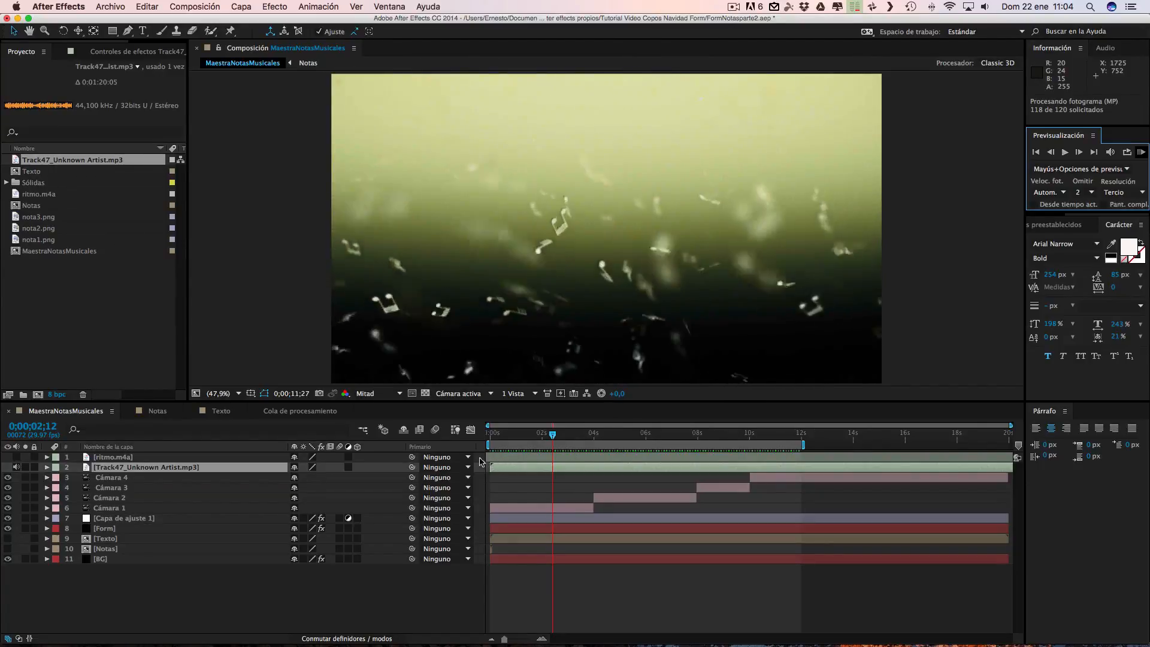
left_click(16, 470)
left_click(16, 459)
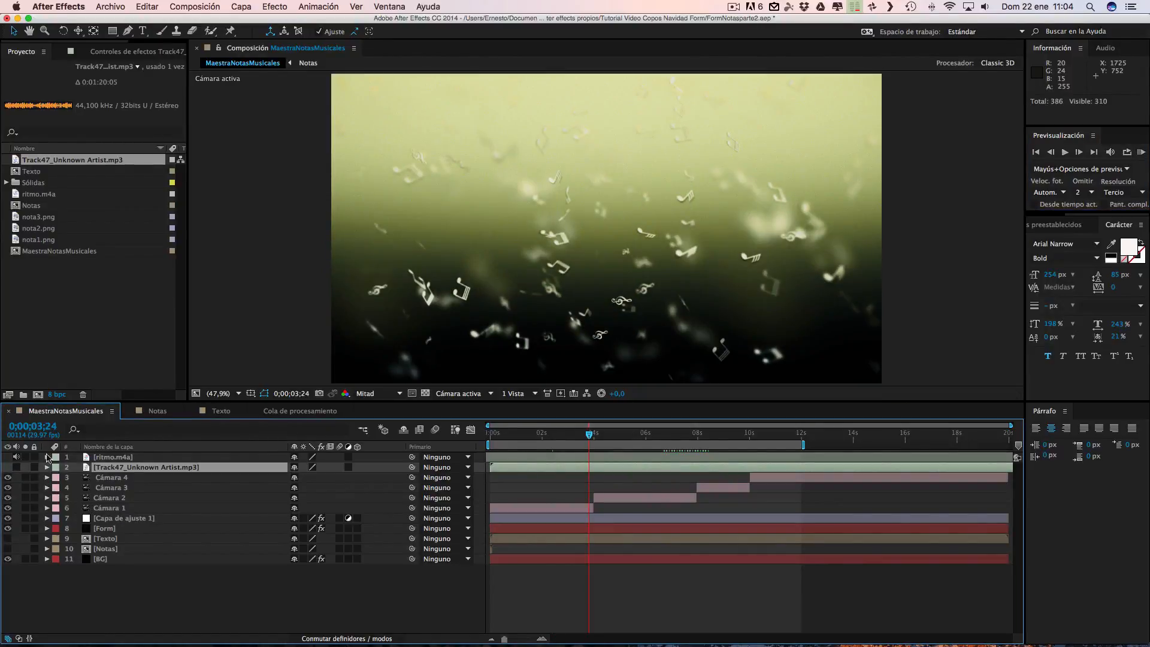
Step: Compare the Form particles at 0;00;11;06 with Shadowlet set to Off and back to On
left_click(105, 529)
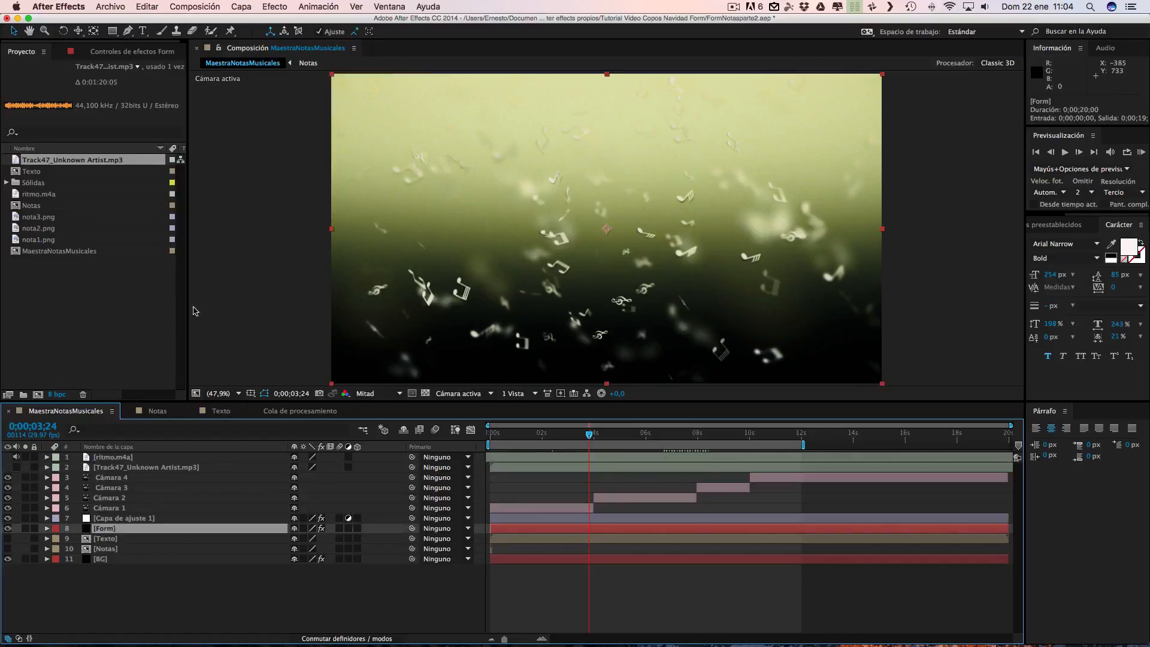
left_click(114, 53)
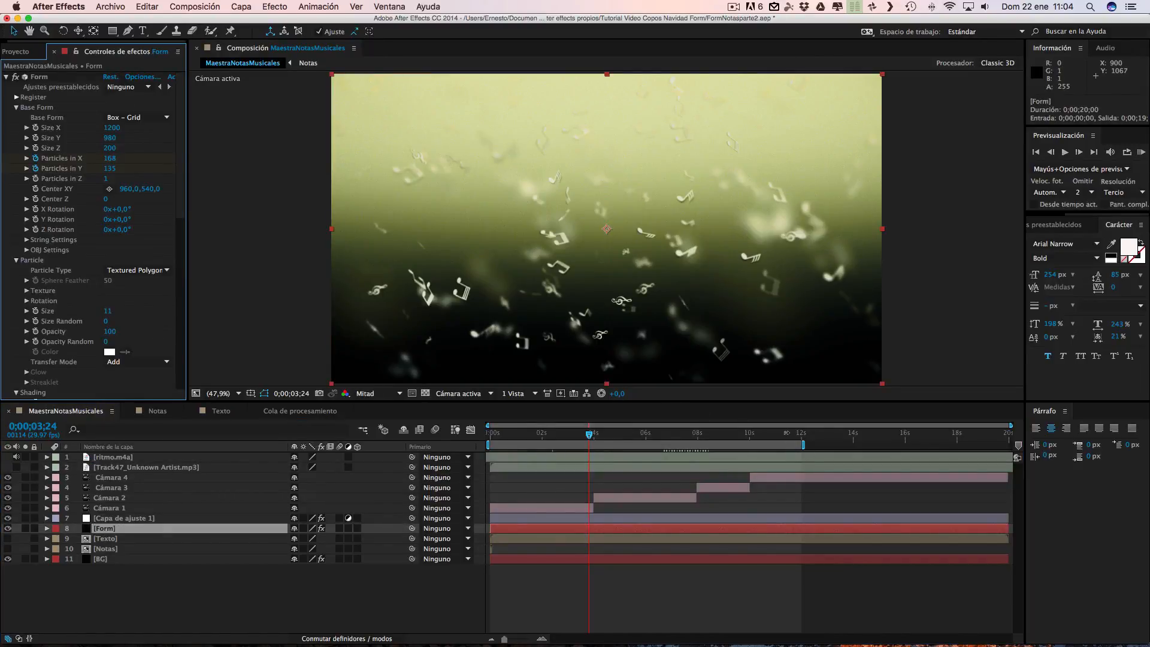
left_click(781, 437)
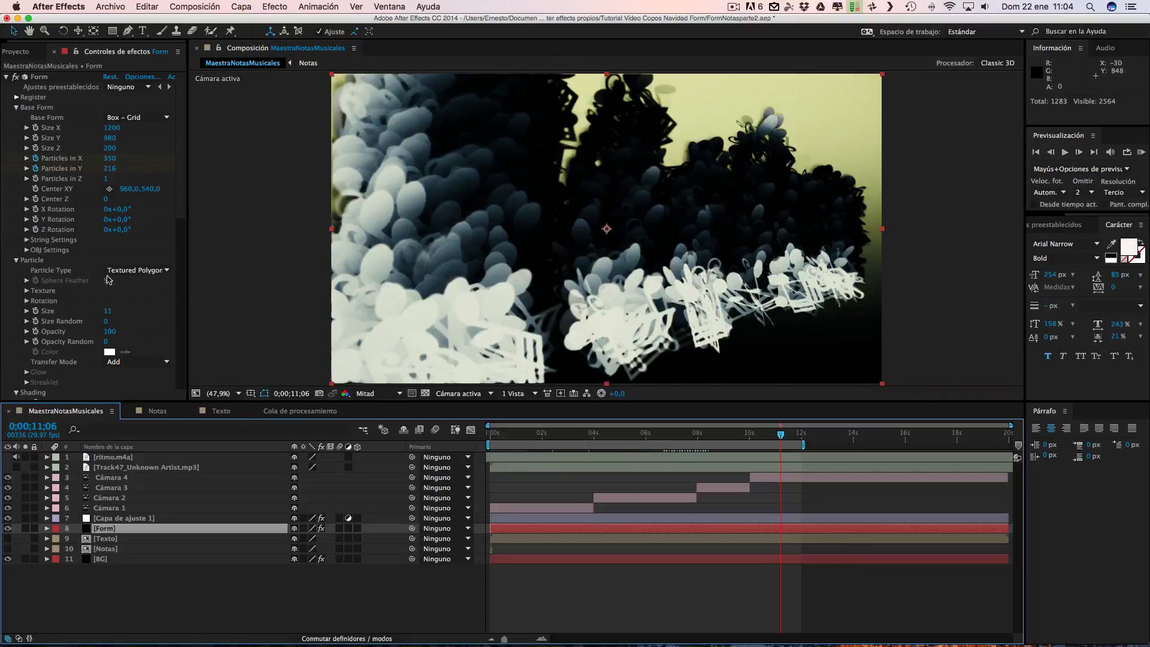
left_click_drag(183, 151, 183, 244)
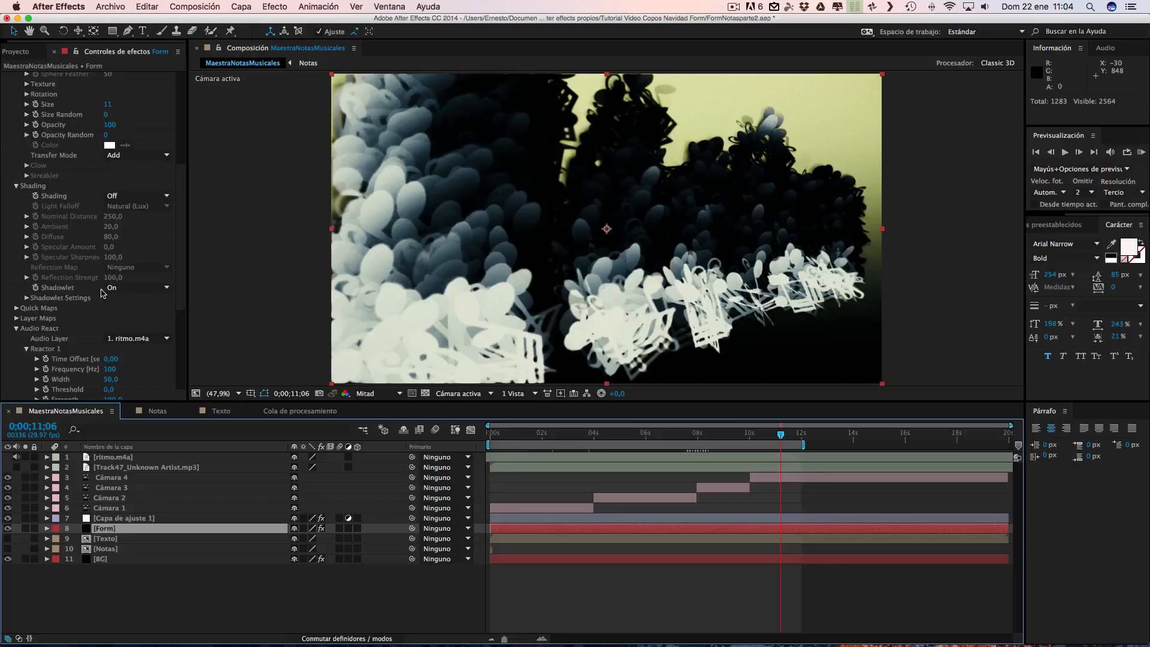
left_click(135, 289)
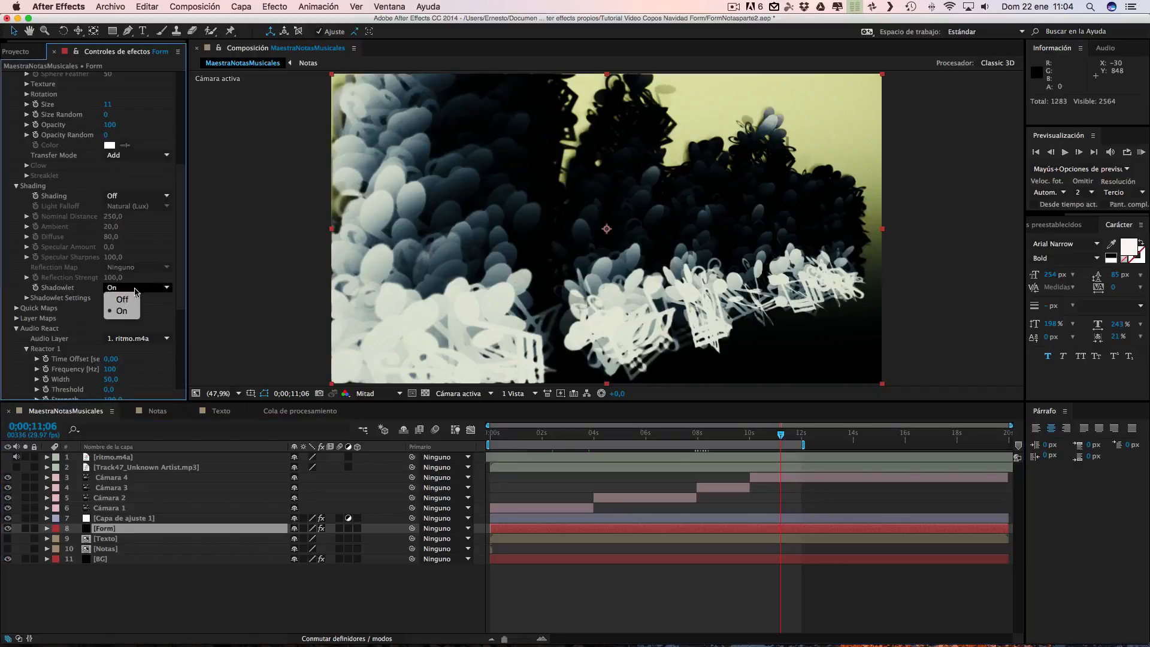
left_click(123, 302)
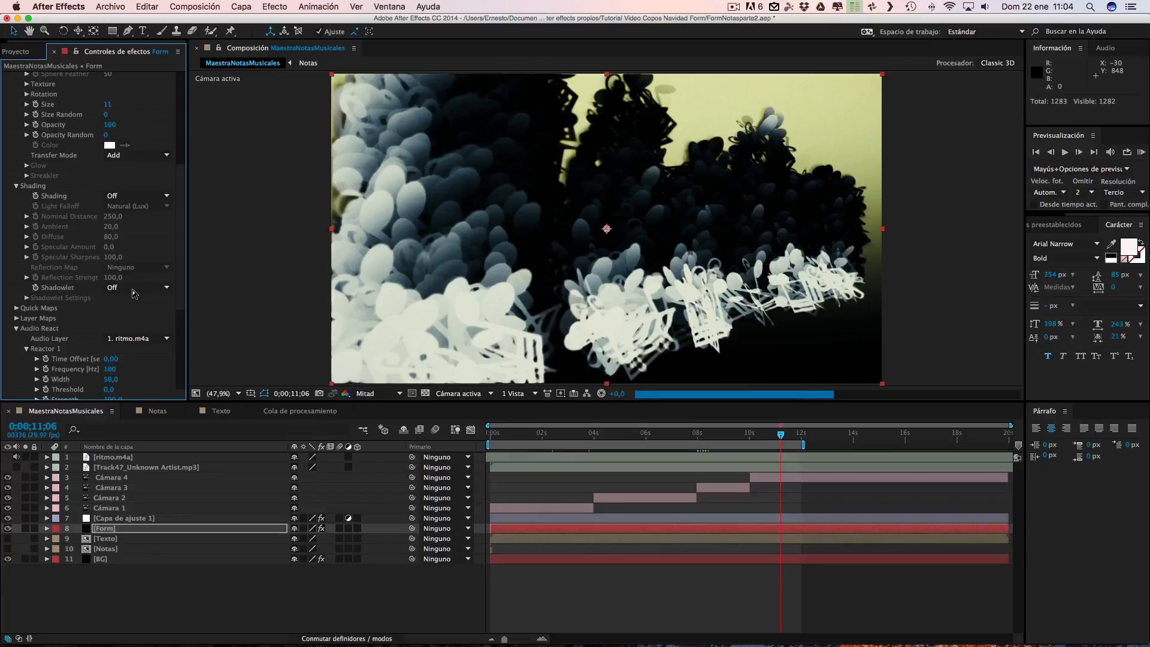
left_click(138, 291)
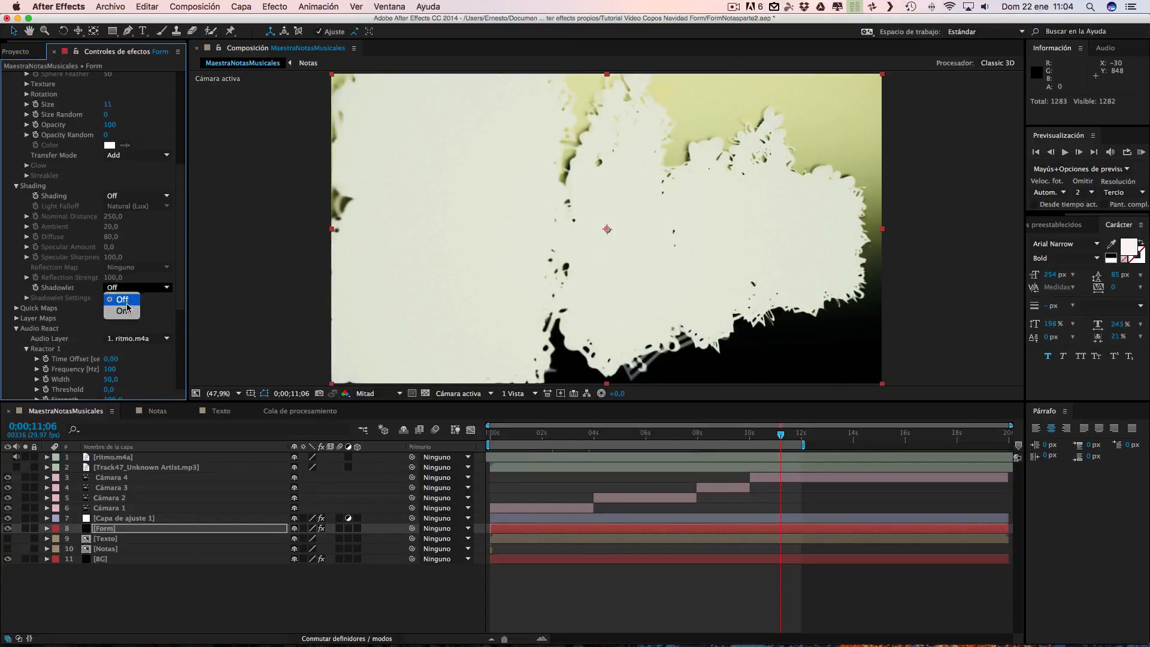
left_click(124, 311)
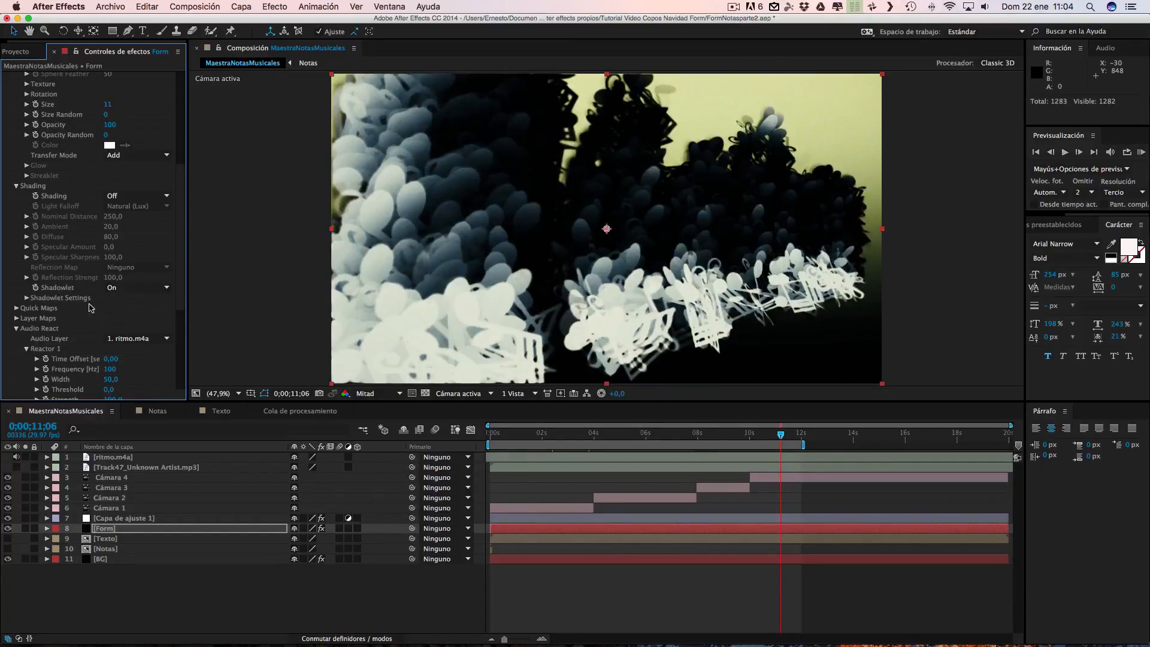
Step: In the Form effect's Shadowlet Settings, set Opacity to 3 and Adjust Size to 87
left_click(27, 298)
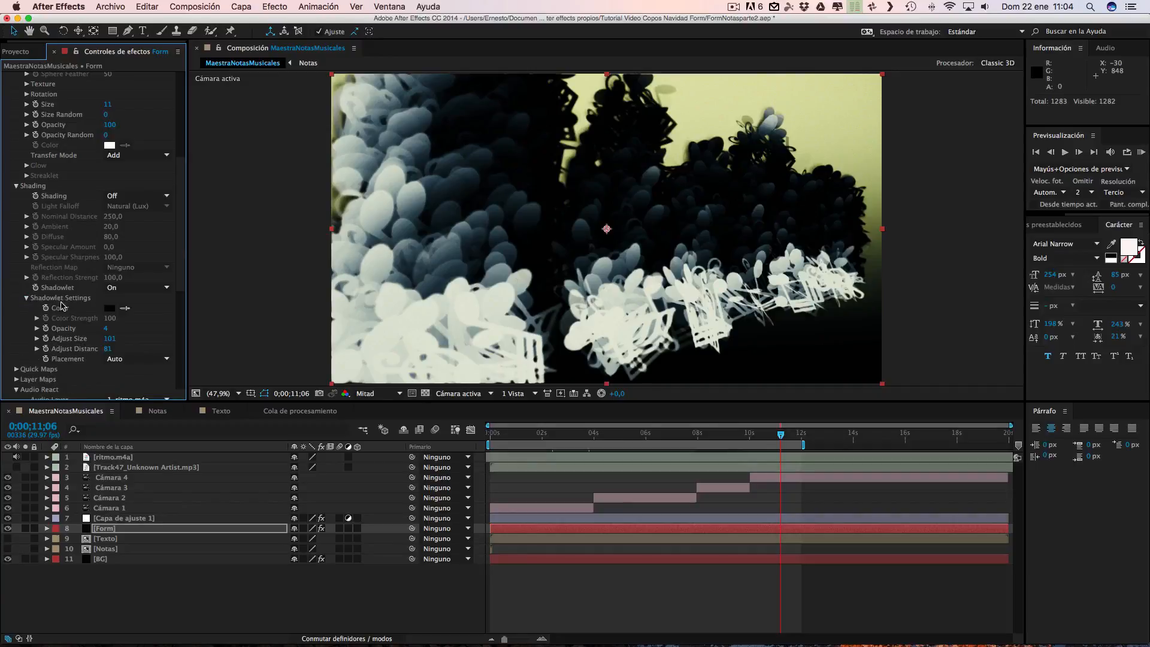
left_click_drag(107, 334, 98, 329)
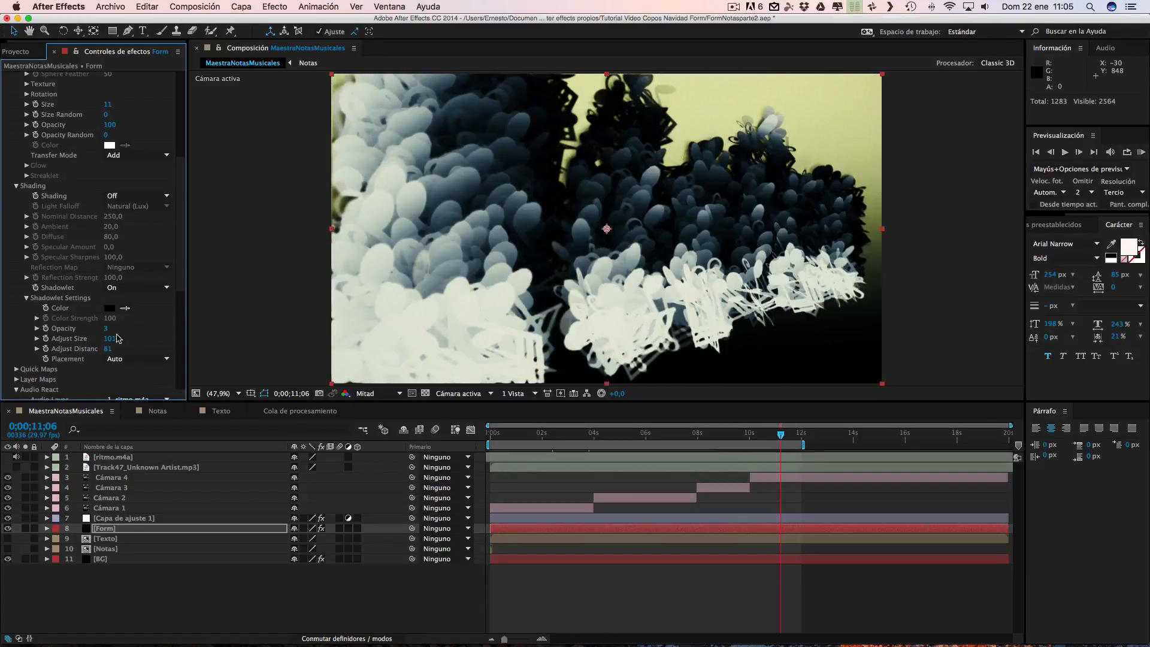
left_click_drag(111, 339, 96, 339)
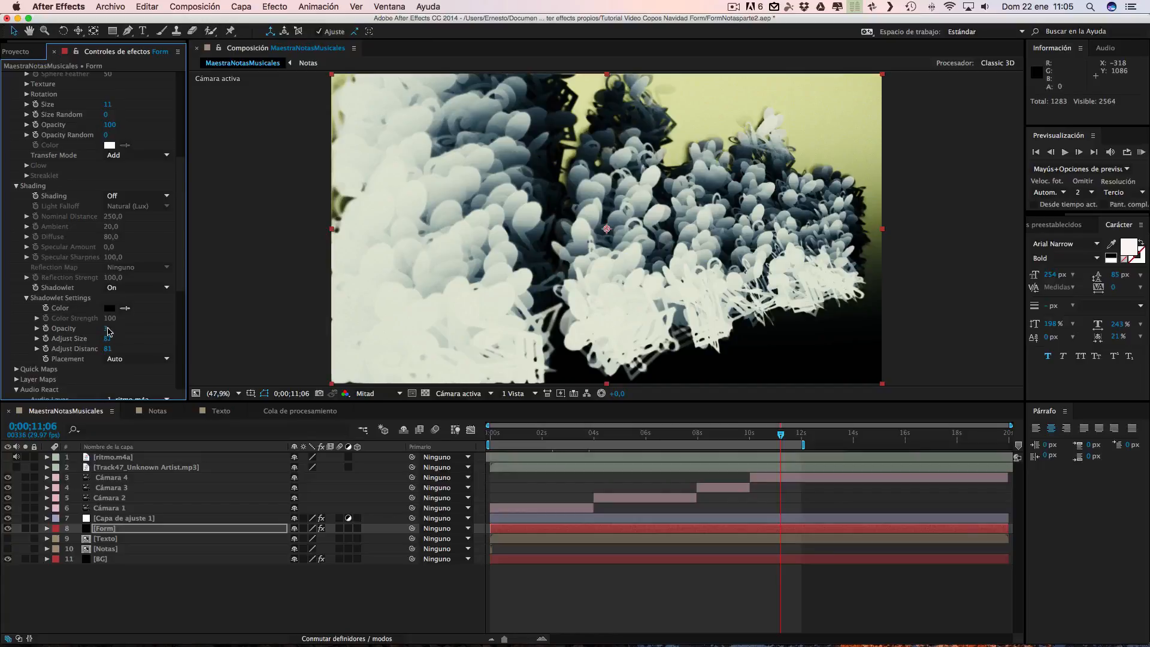
left_click_drag(107, 331, 114, 331)
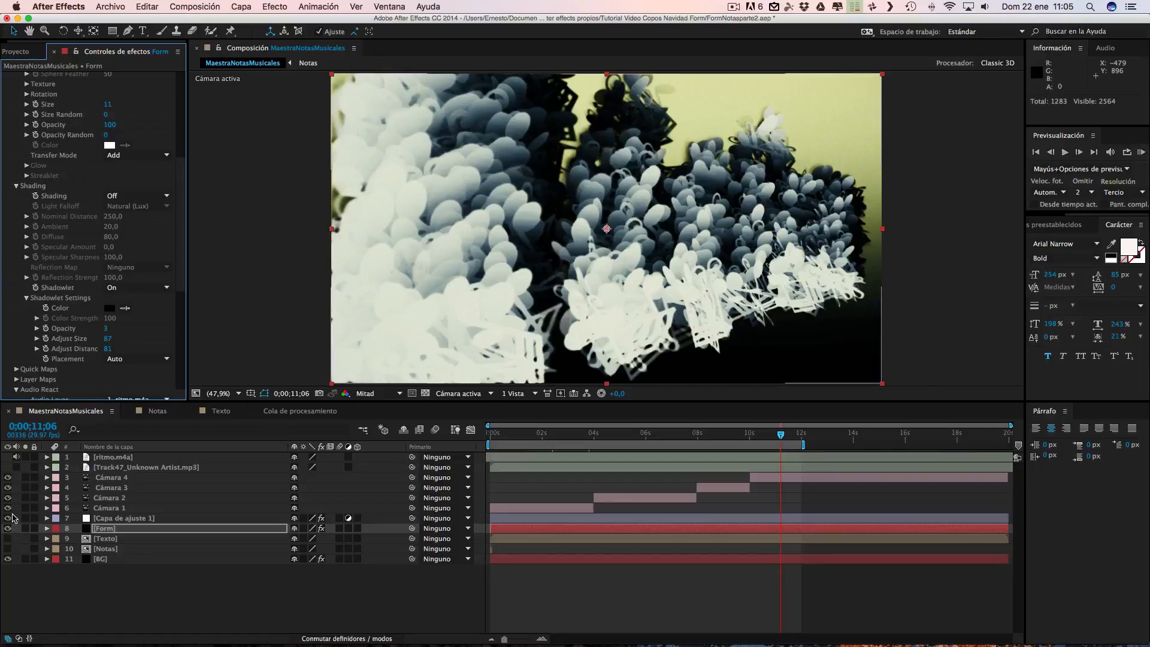
Step: Re-enable the Film effect on Capa de ajuste 1 and preview the work area
left_click(145, 519)
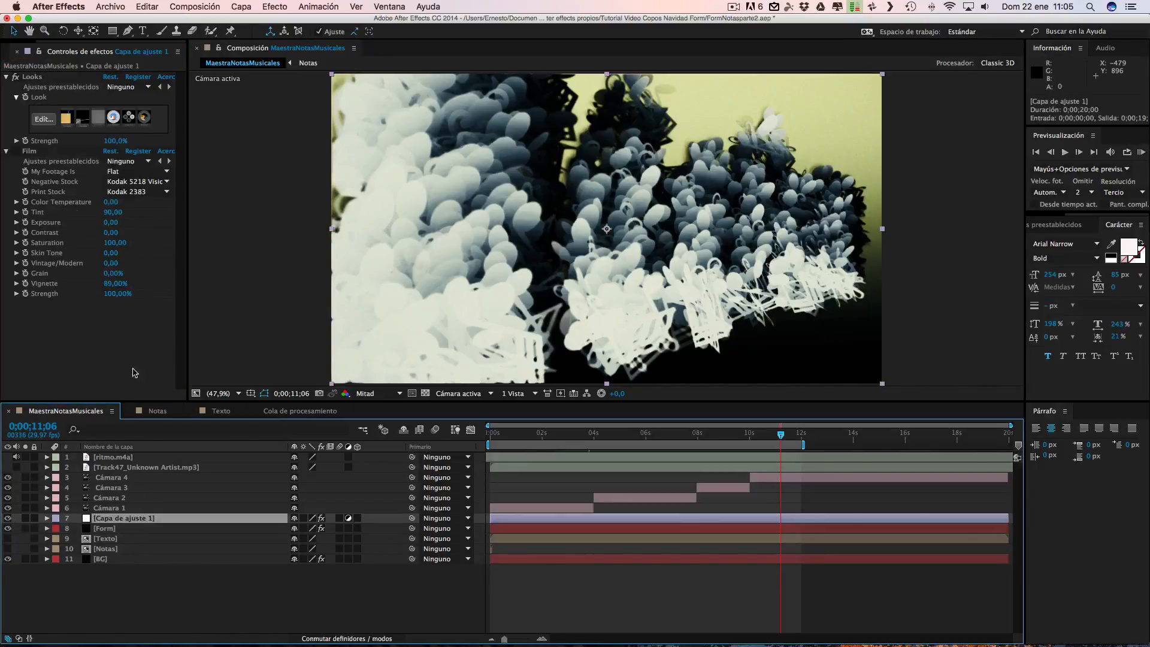
left_click(16, 151)
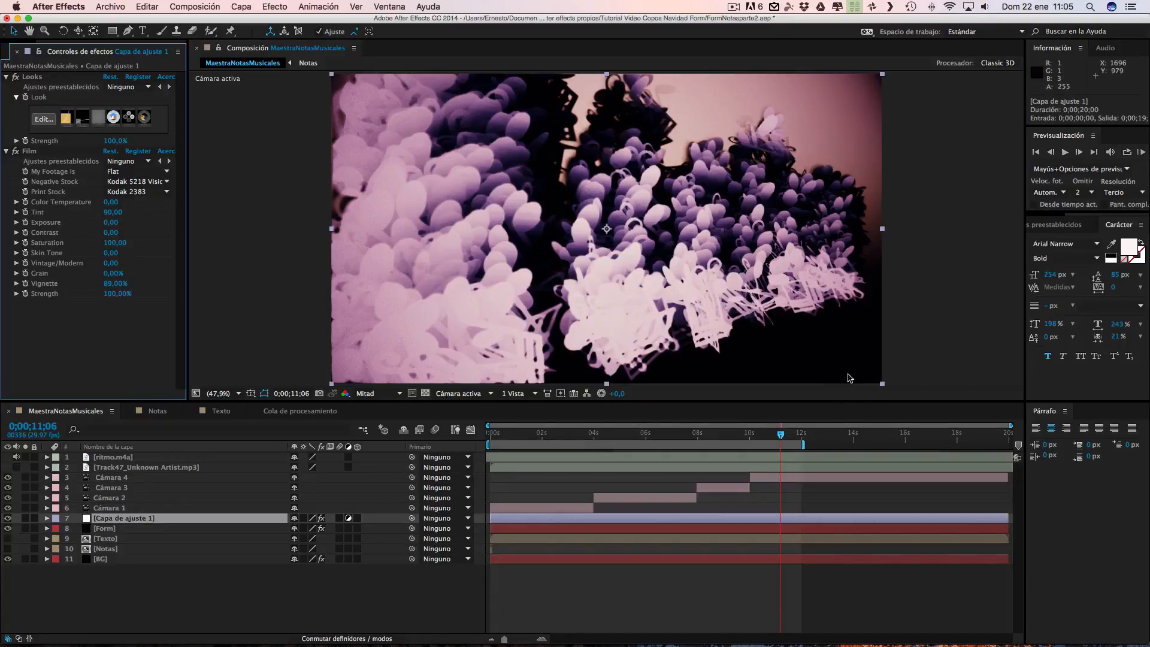
left_click(1142, 152)
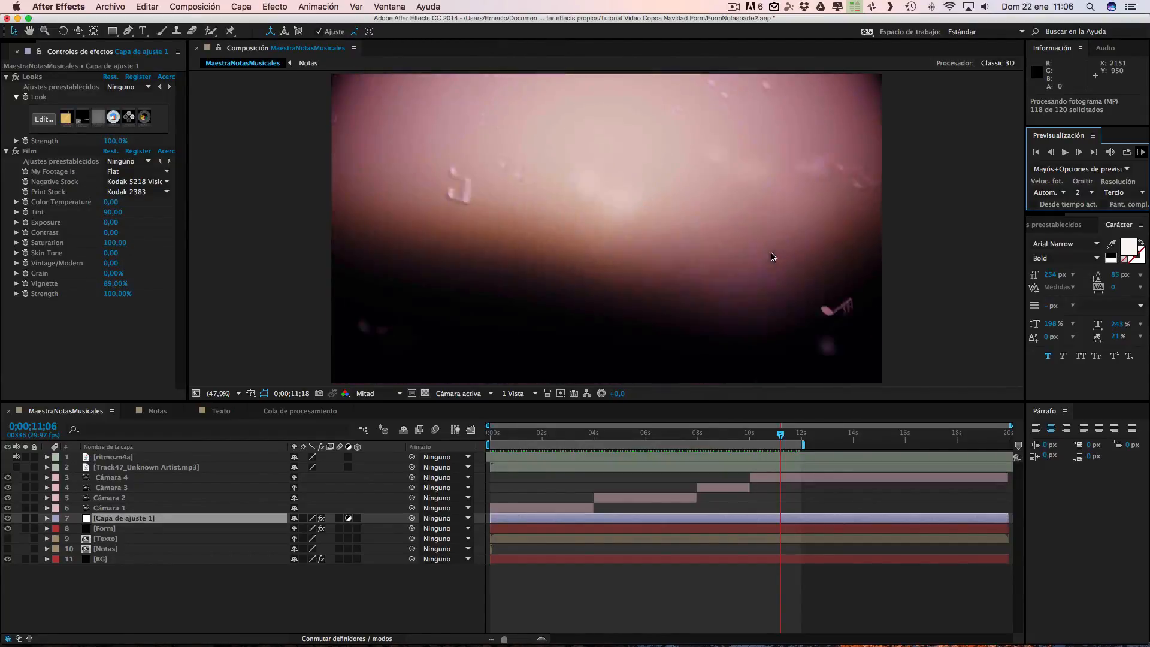
left_click(735, 7)
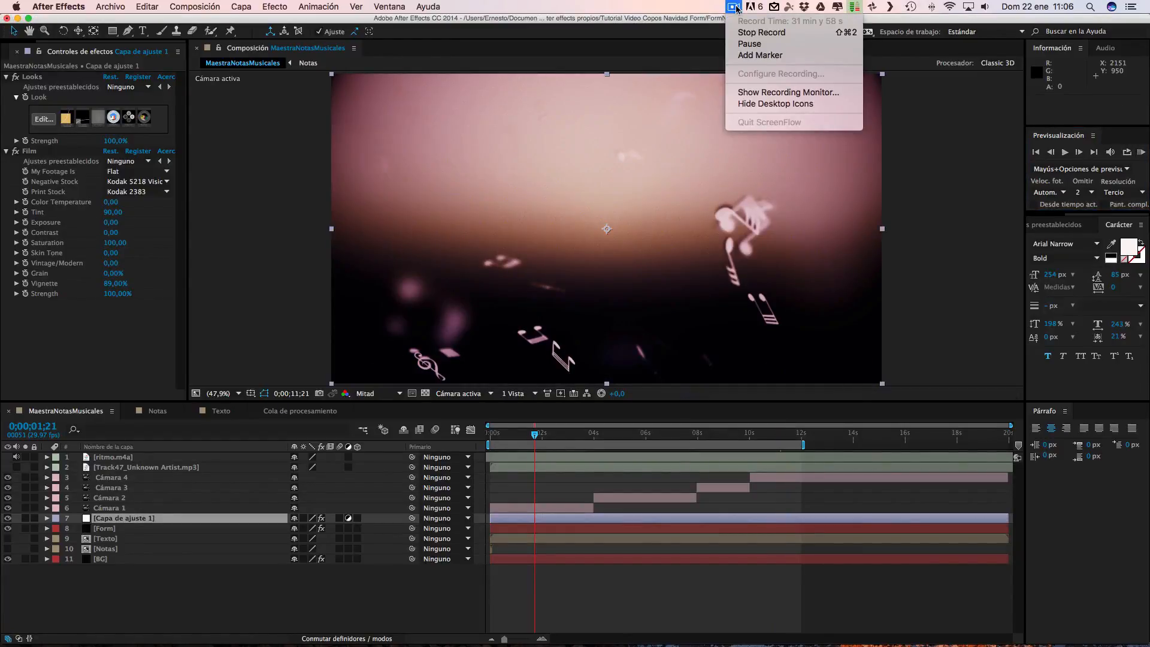